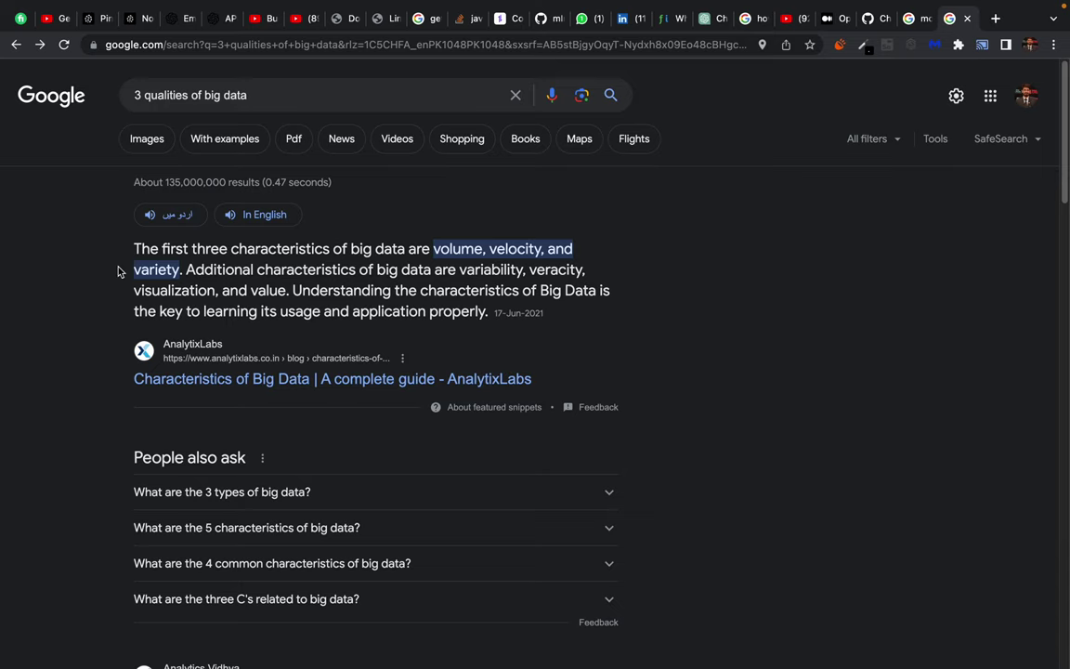
Highlight the featured snippet text twice, clearing the selection each time.
drag(101, 243, 640, 385)
click(218, 332)
drag(77, 222, 803, 371)
click(664, 293)
Replace the big data query with the 'mongodb' suggestion and run the search.
click(292, 95)
key(super+a)
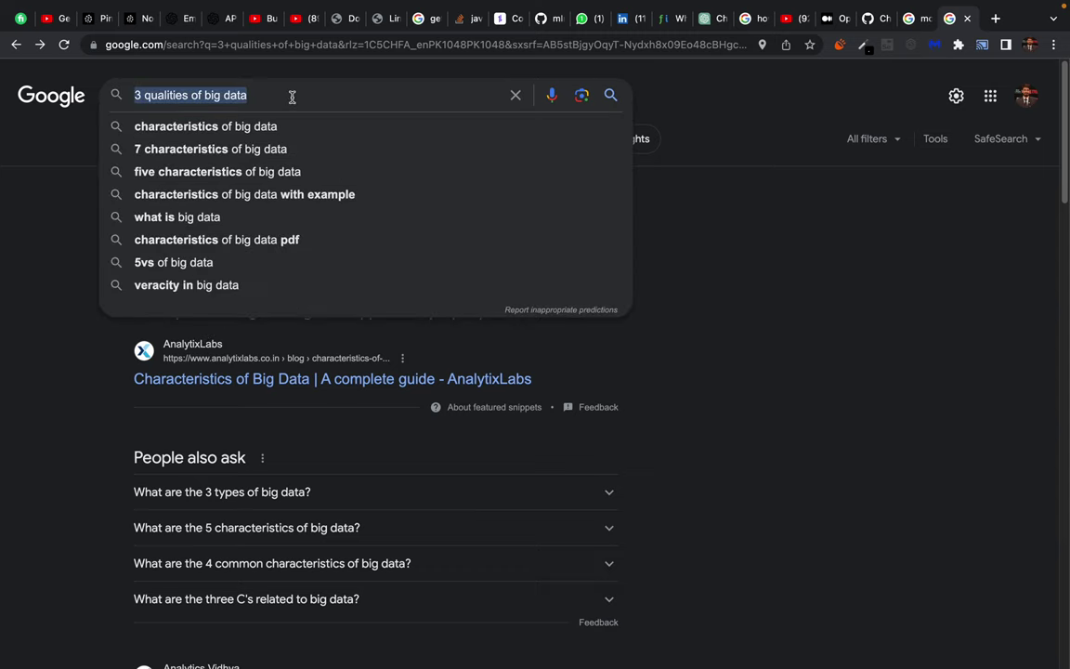
key(Right)
key(shift+alt+Left)
key(shift+alt+Left)
key(super+a)
text(mon)
key(Down)
key(Return)
drag(59, 198, 490, 439)
click(490, 439)
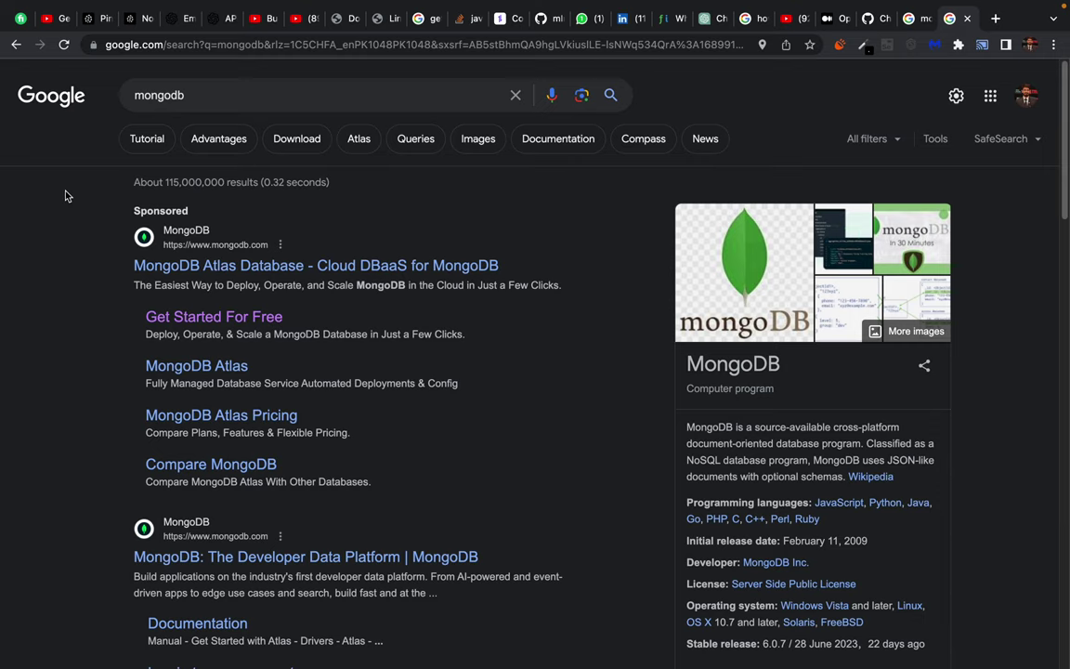
Extend the query to 'mongodb replication' and view its image results.
click(195, 93)
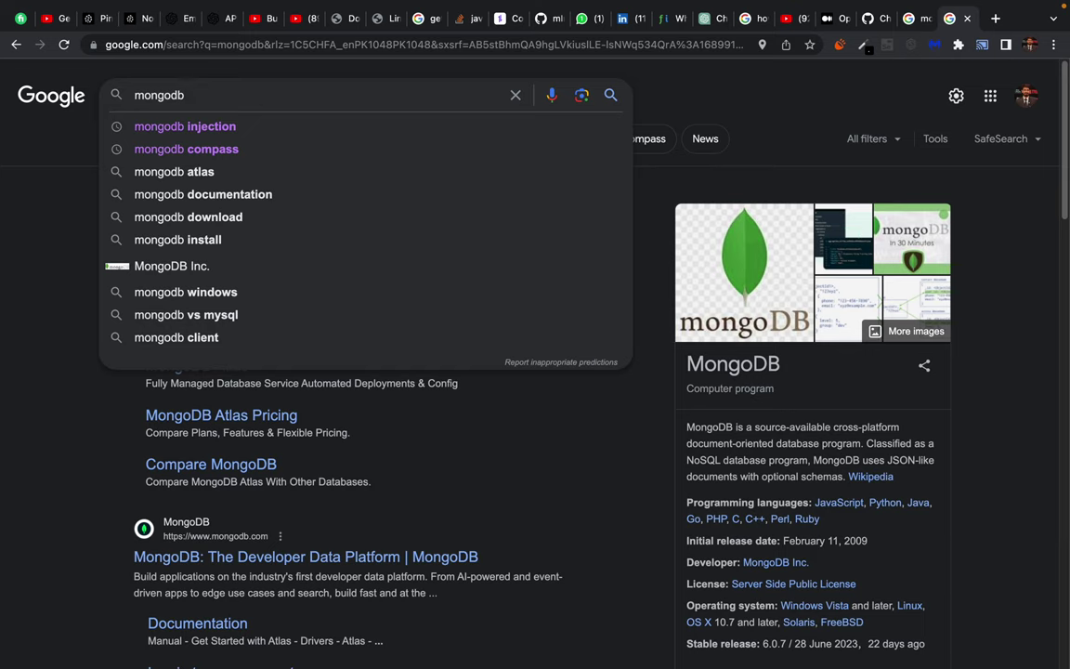
text(replica)
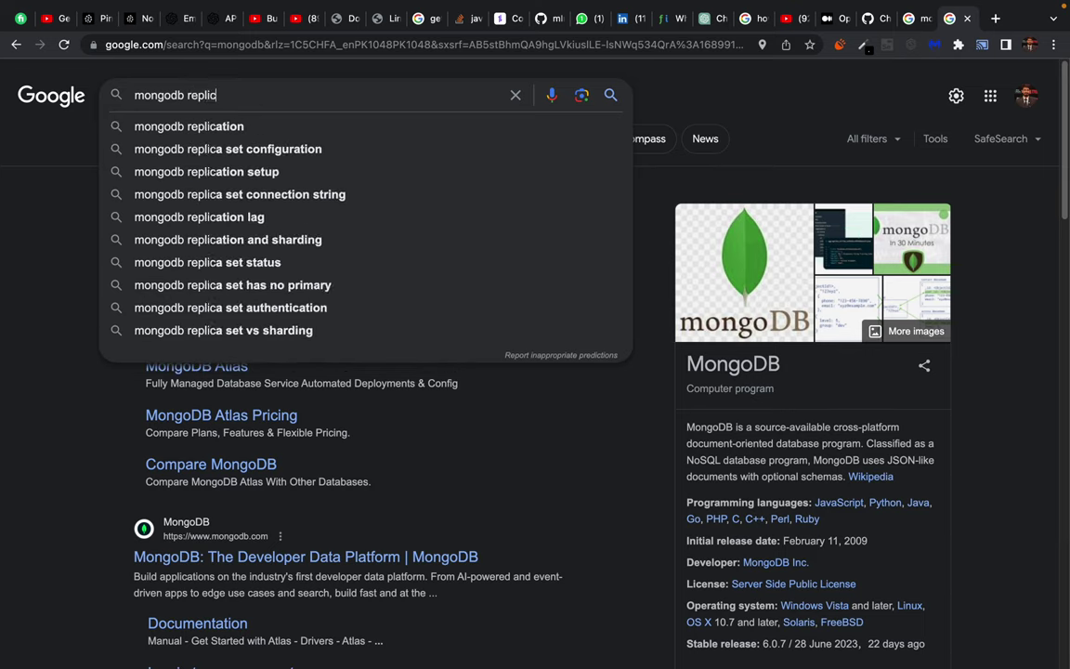
key(Down)
key(Return)
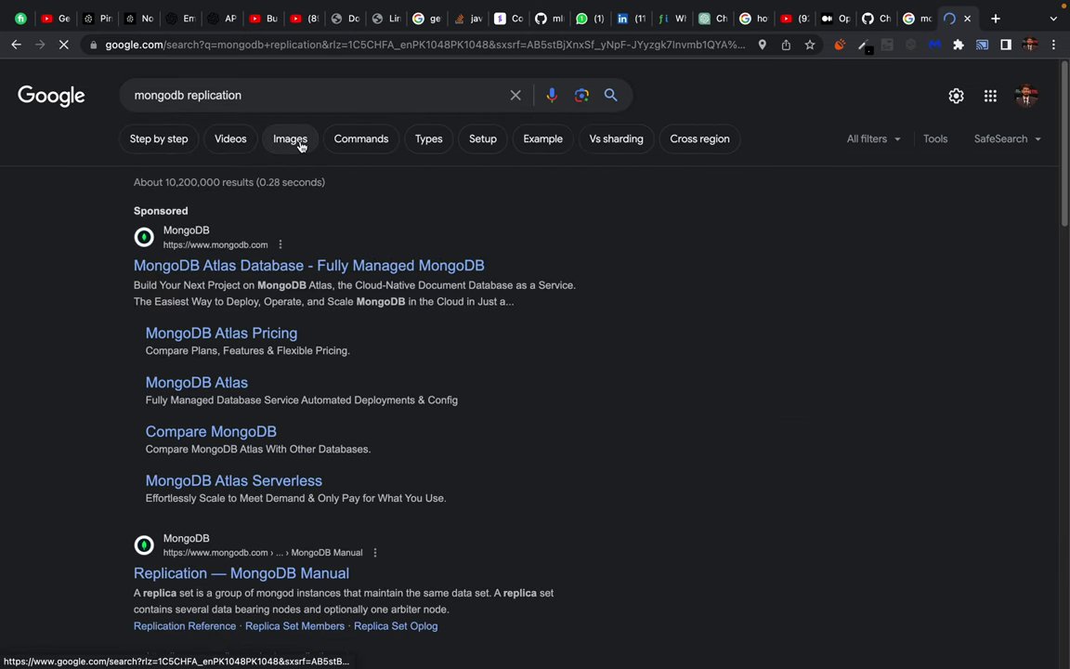
click(300, 146)
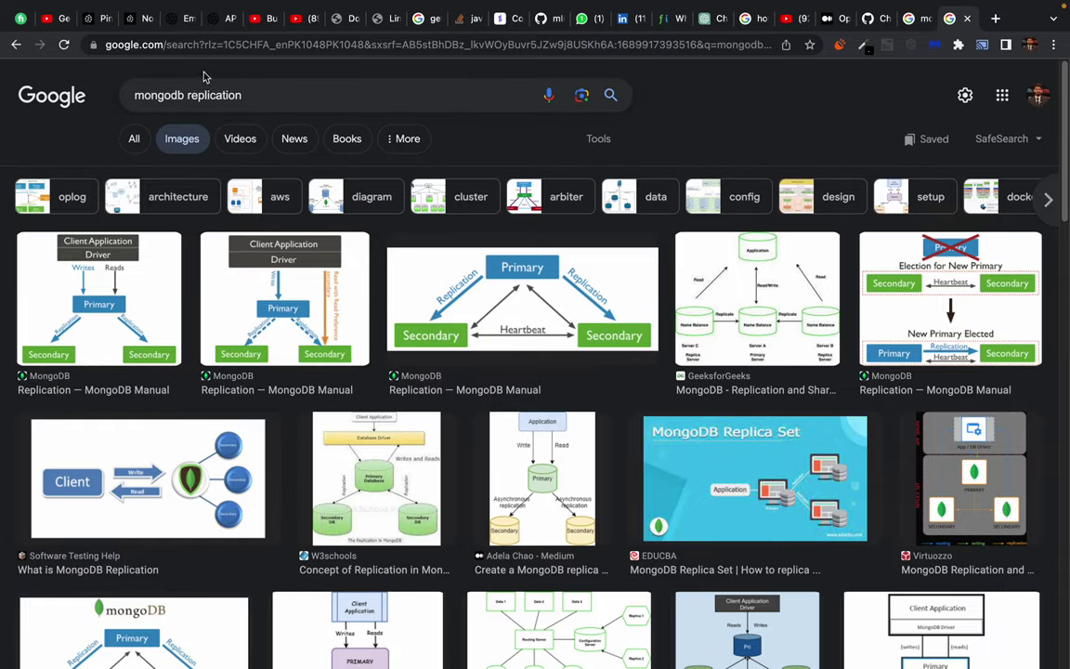
Swap 'replication' for 'multi region', search 'mongodb multi region', then return to All results.
double_click(216, 94)
text(multi)
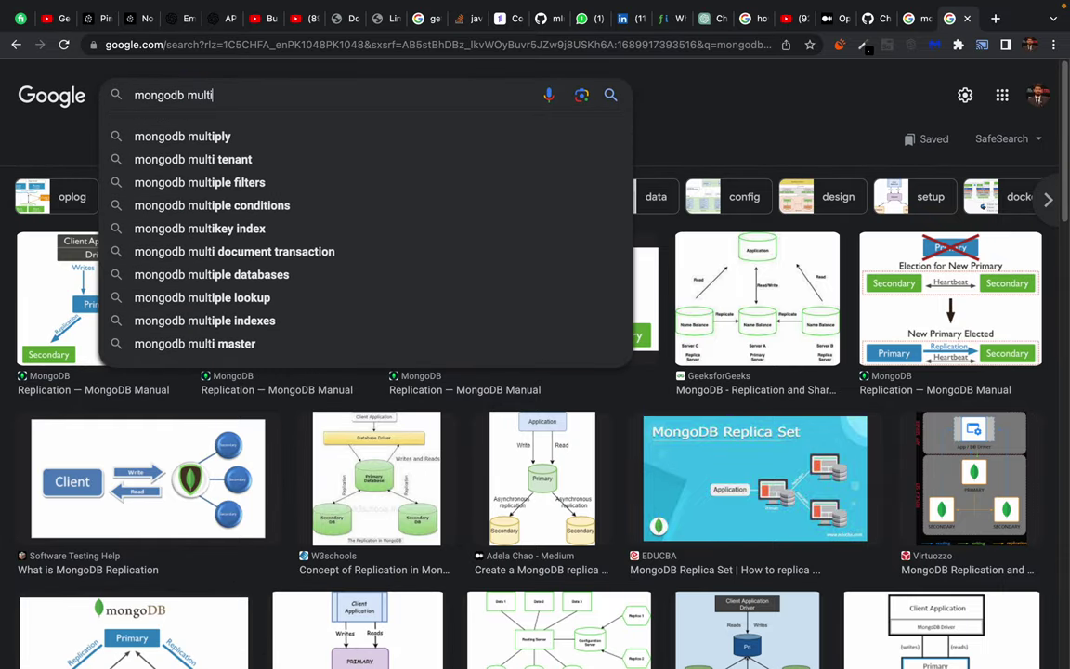
text(region)
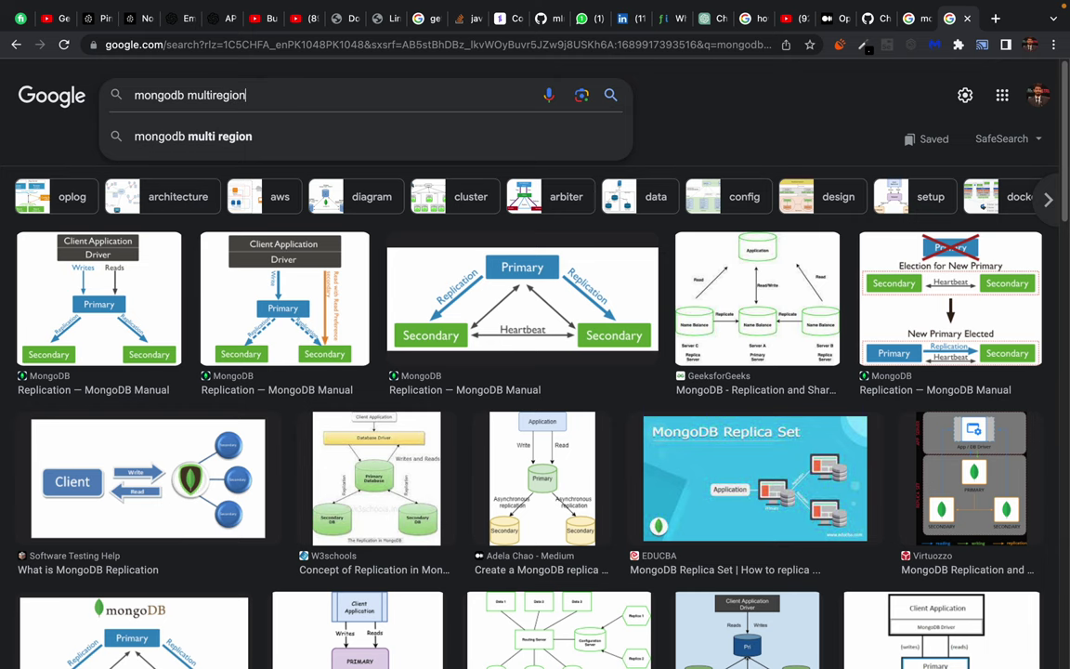
key(Down)
key(Return)
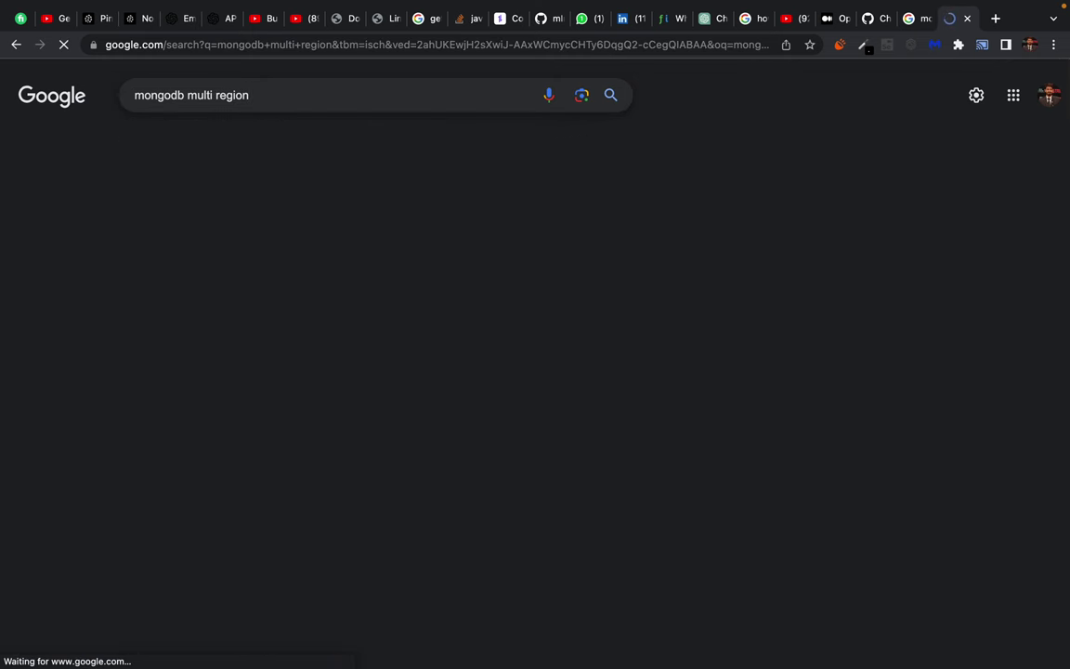
scroll(372, 443, down, 2)
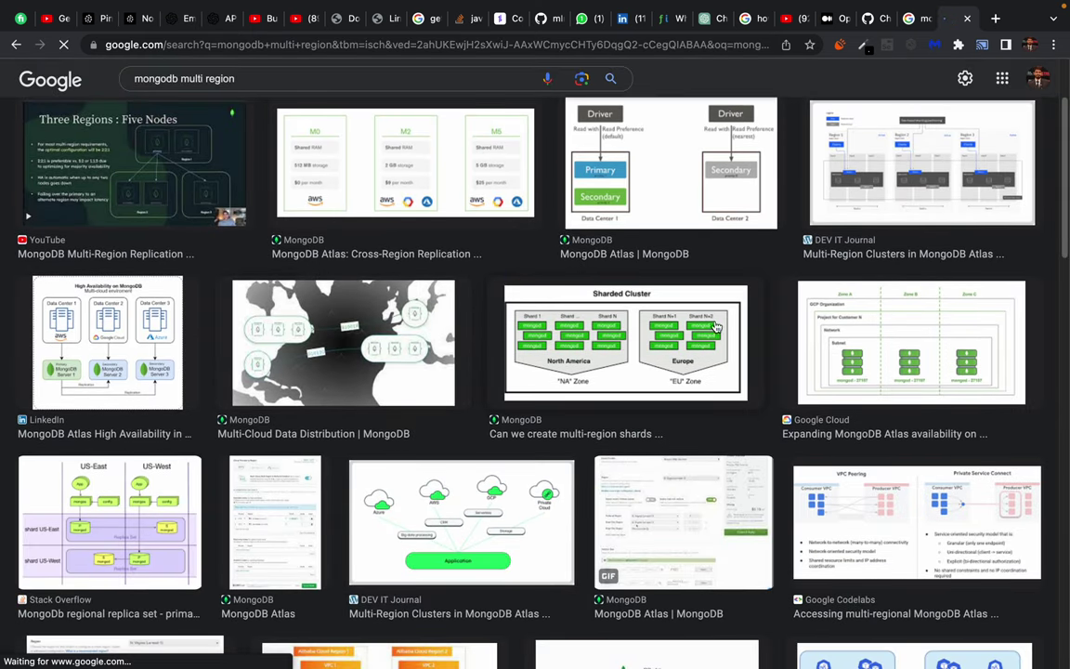
scroll(388, 441, down, 3)
scroll(389, 441, up, 5)
click(131, 142)
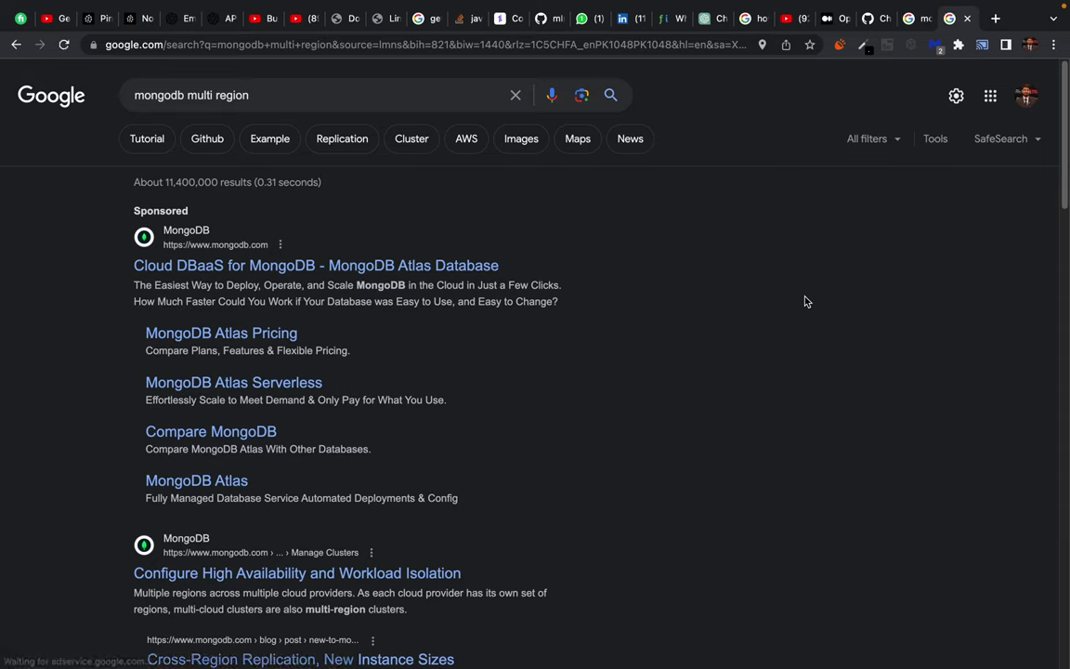
Cast the entire screen to the first lab TV in Chrome's cast device list.
click(982, 44)
click(812, 234)
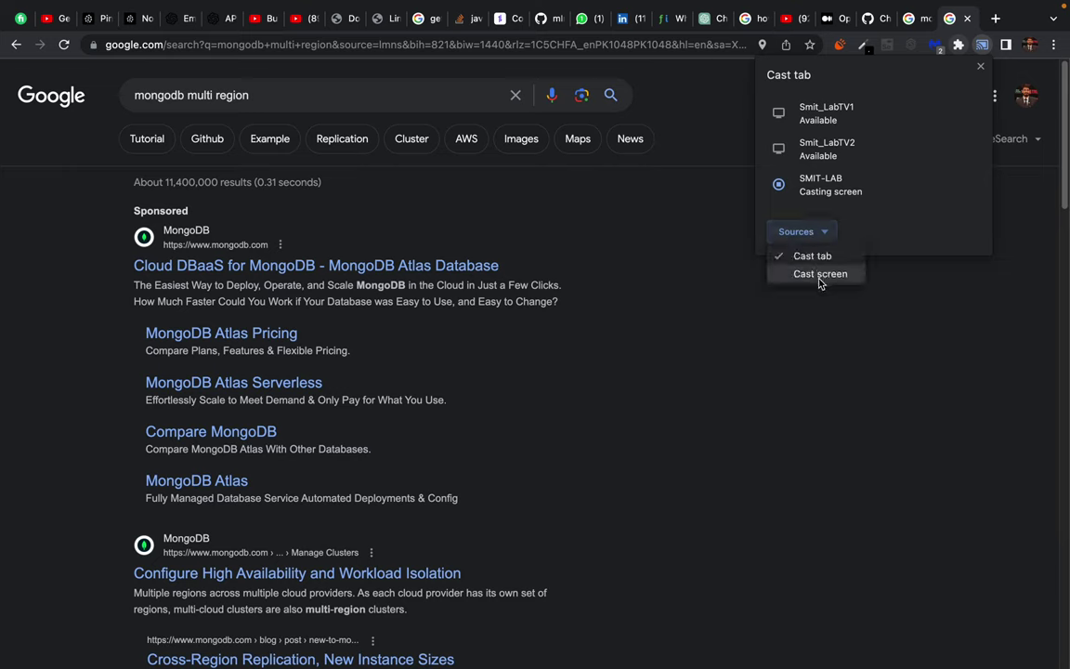
click(816, 272)
click(817, 113)
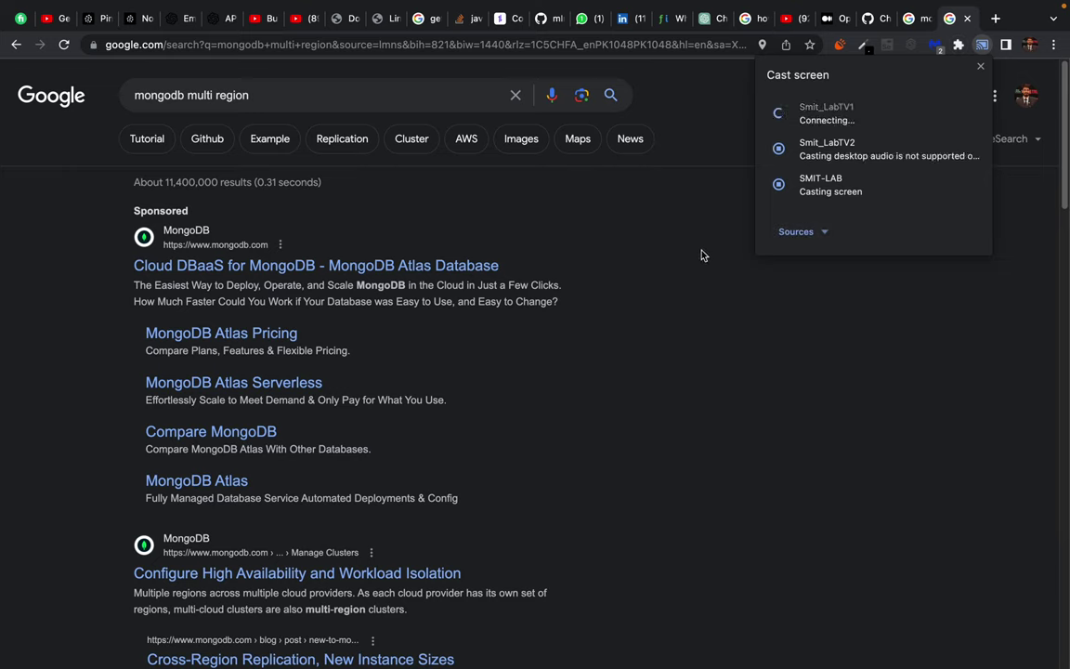
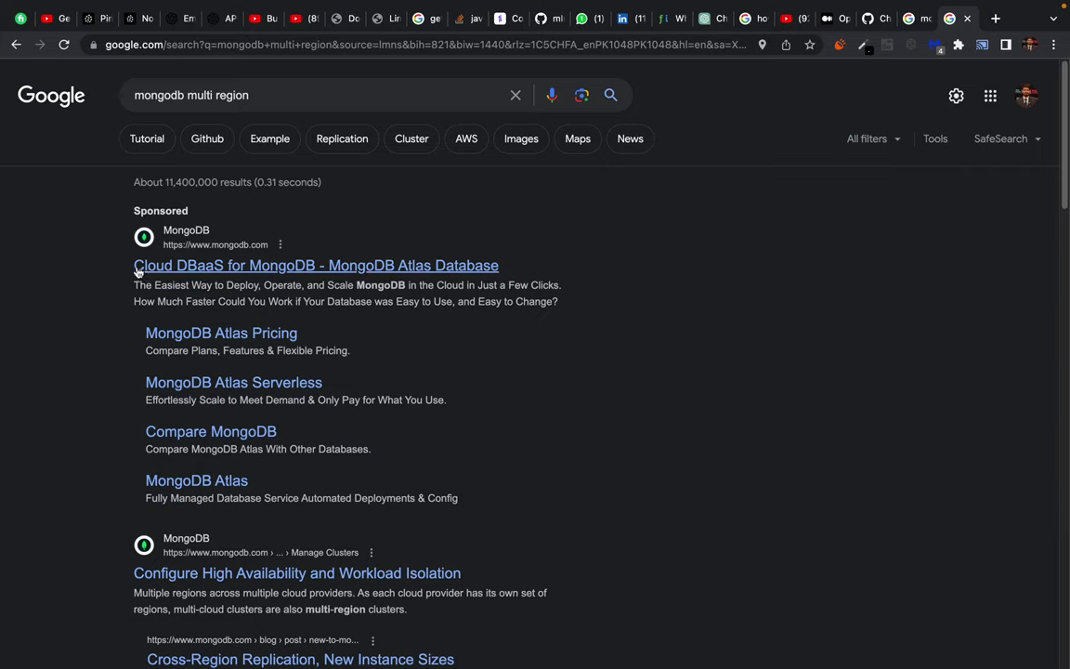
Open the sponsored result 'Cloud DBaaS for MongoDB - MongoDB Atlas Database' from the 'mongodb multi region' results.
scroll(90, 503, down, 2)
scroll(90, 503, up, 2)
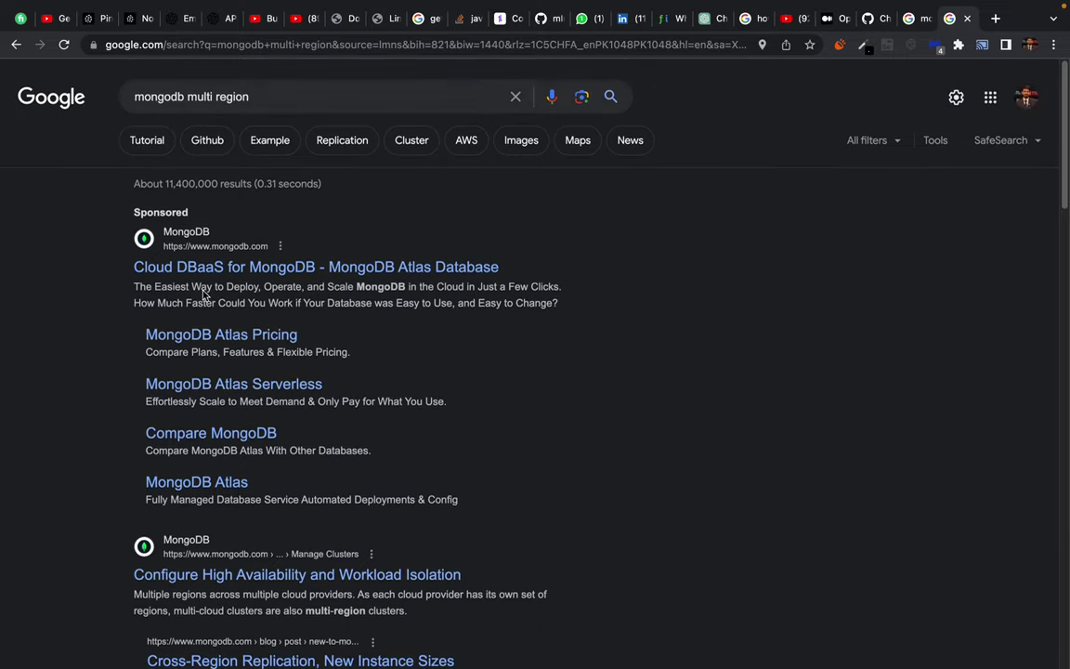
click(212, 269)
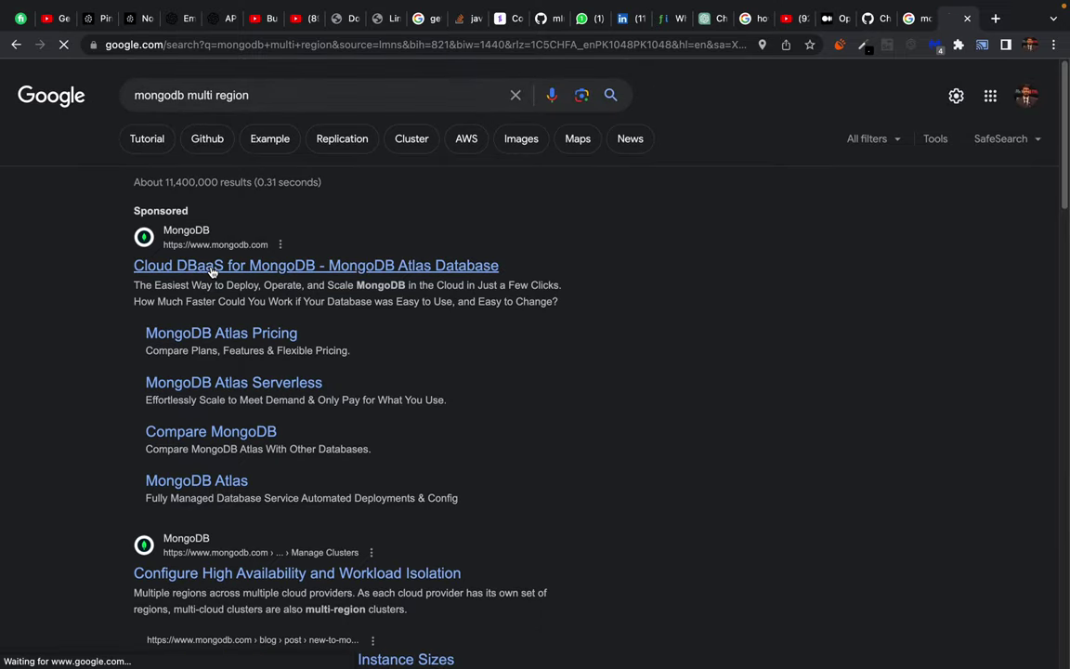
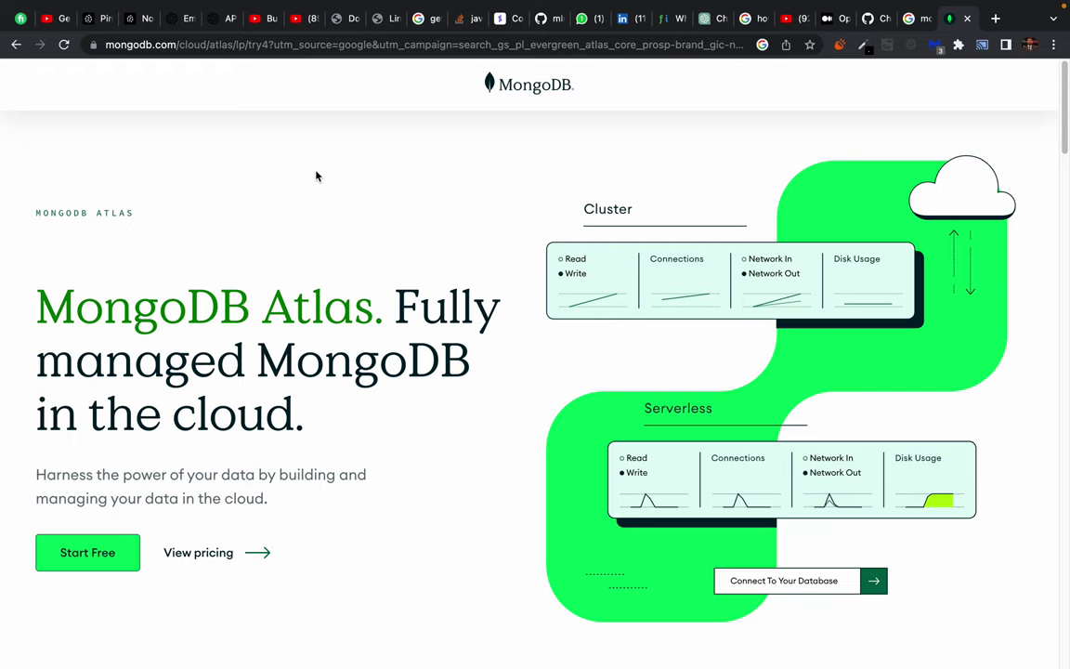
Sign up for MongoDB Atlas free with the first Google account and wait for Cluster0's deployments page.
click(100, 556)
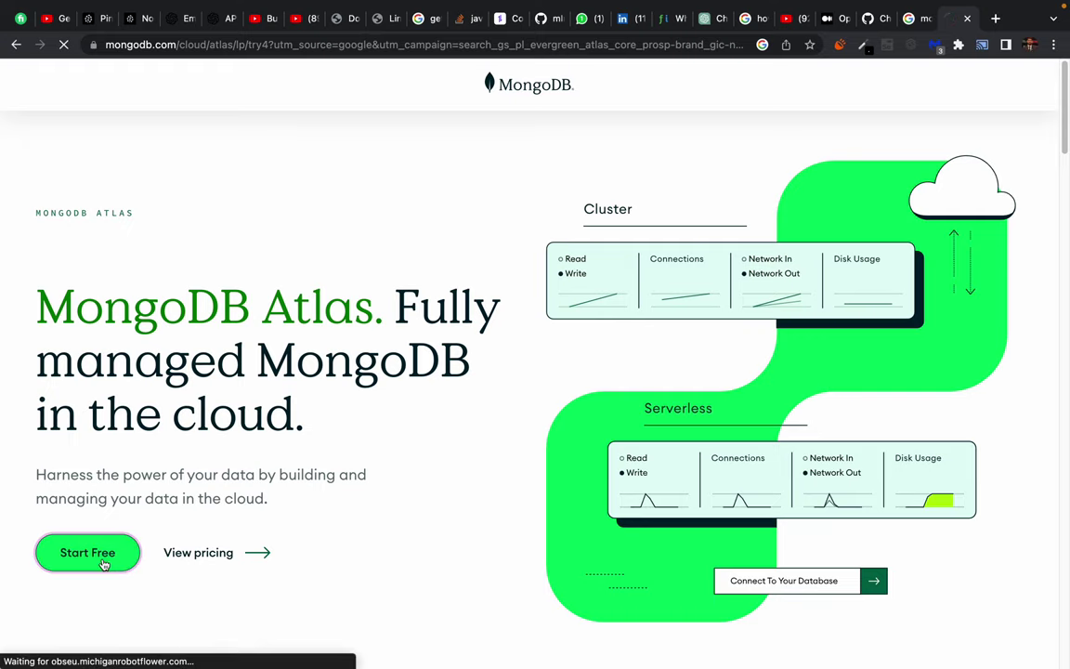
scroll(392, 389, down, 4)
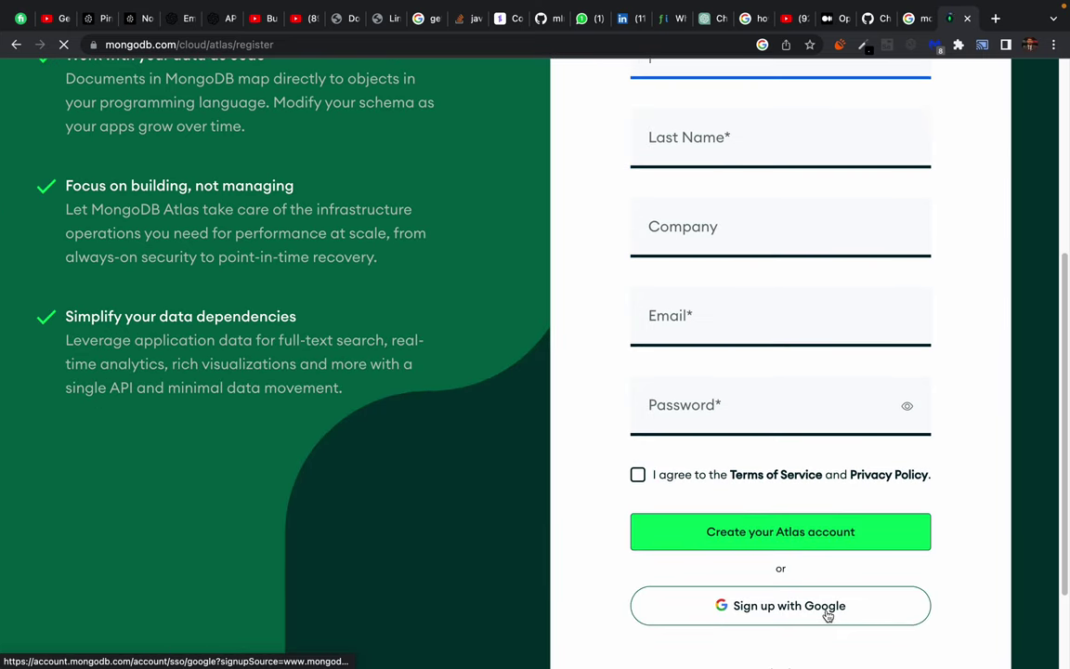
click(777, 617)
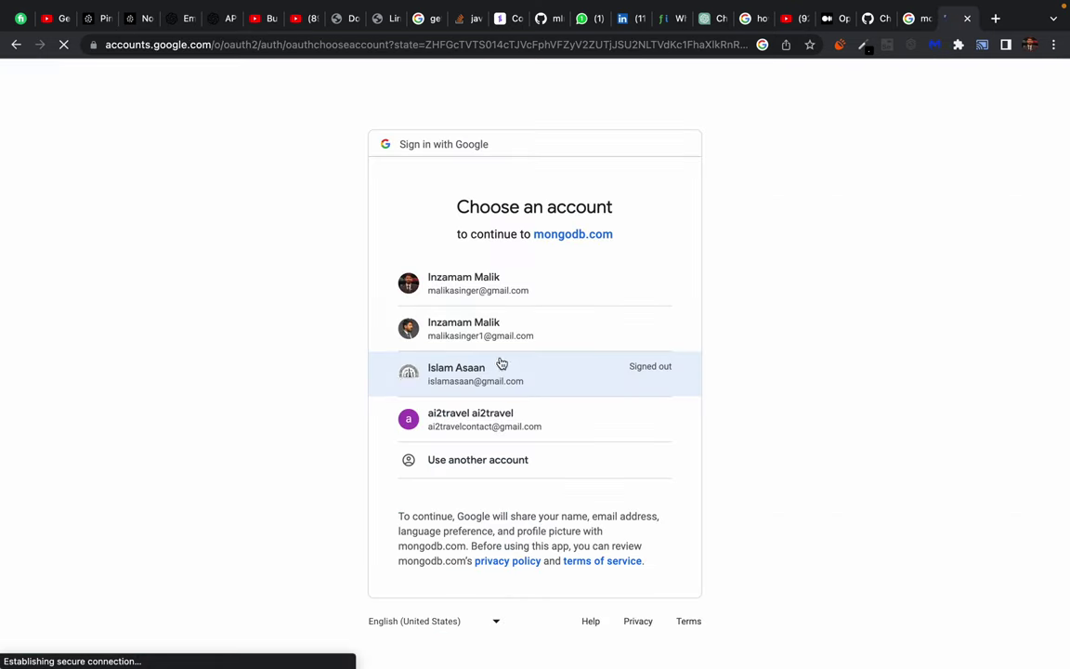
click(500, 287)
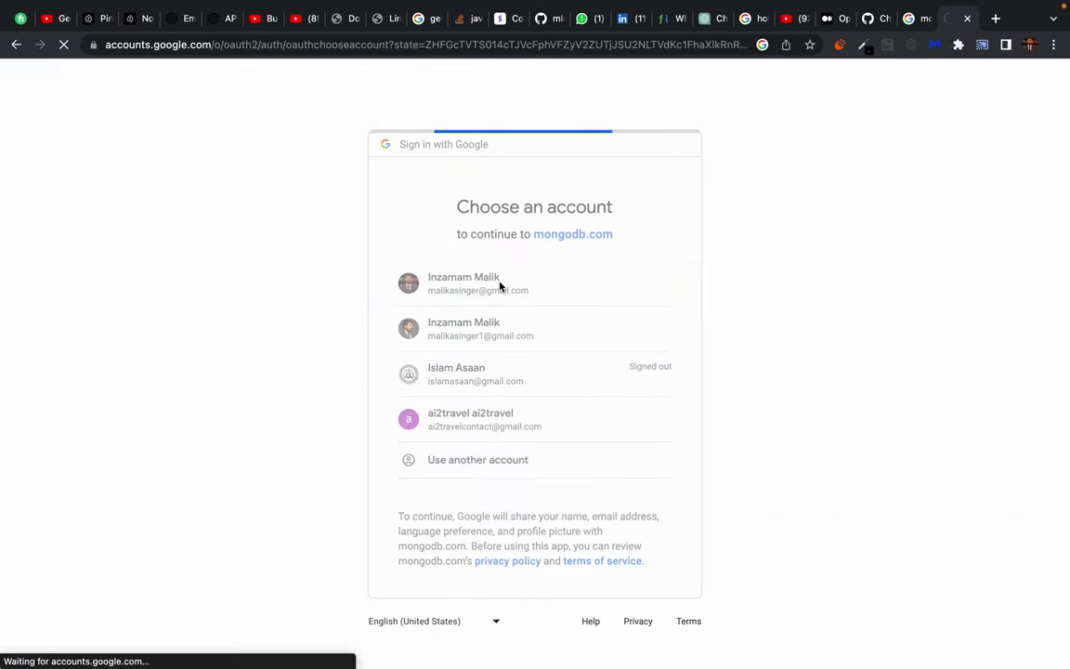
mouse_move(493, 3)
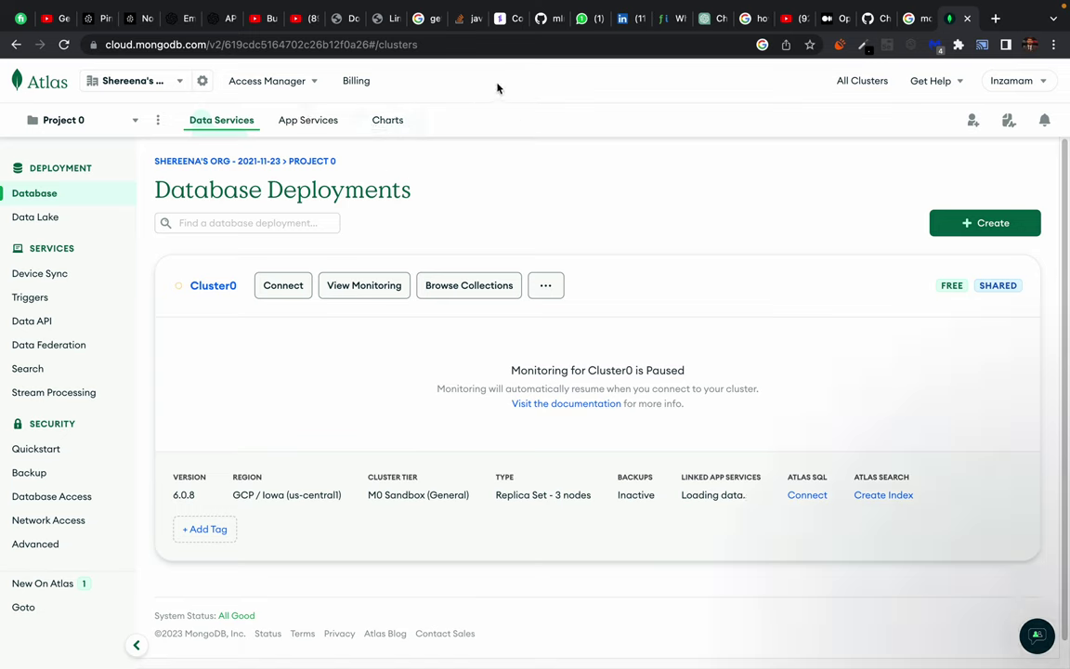
Switch to the sysBorg organization and open project0 to view its Cluster0 M0 Sandbox card.
click(158, 82)
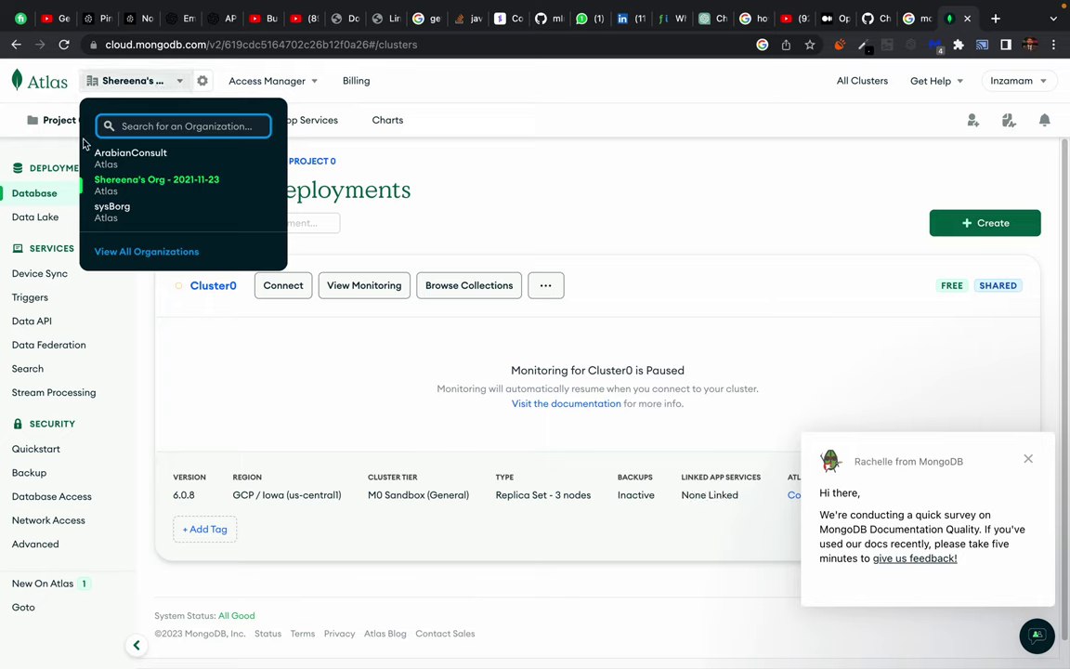
click(107, 210)
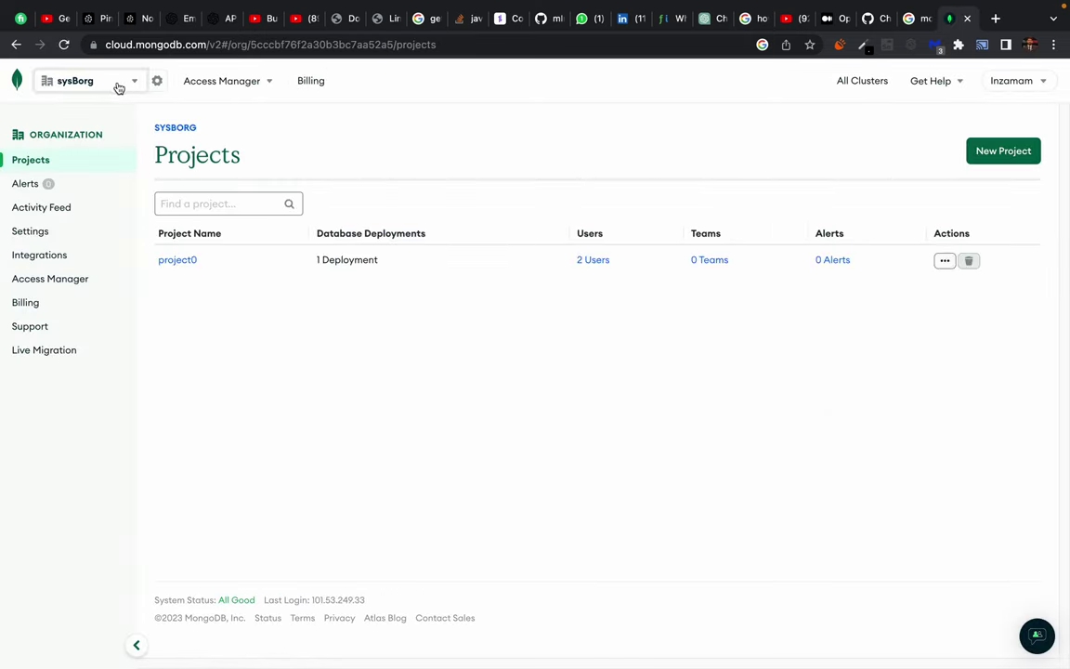
click(67, 85)
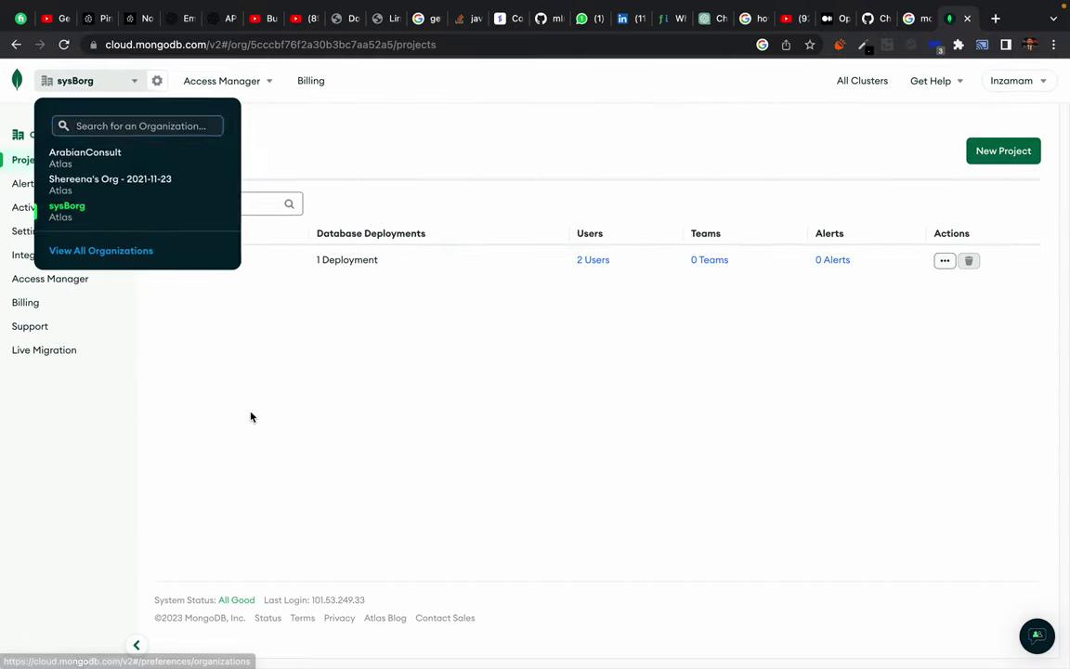
click(212, 348)
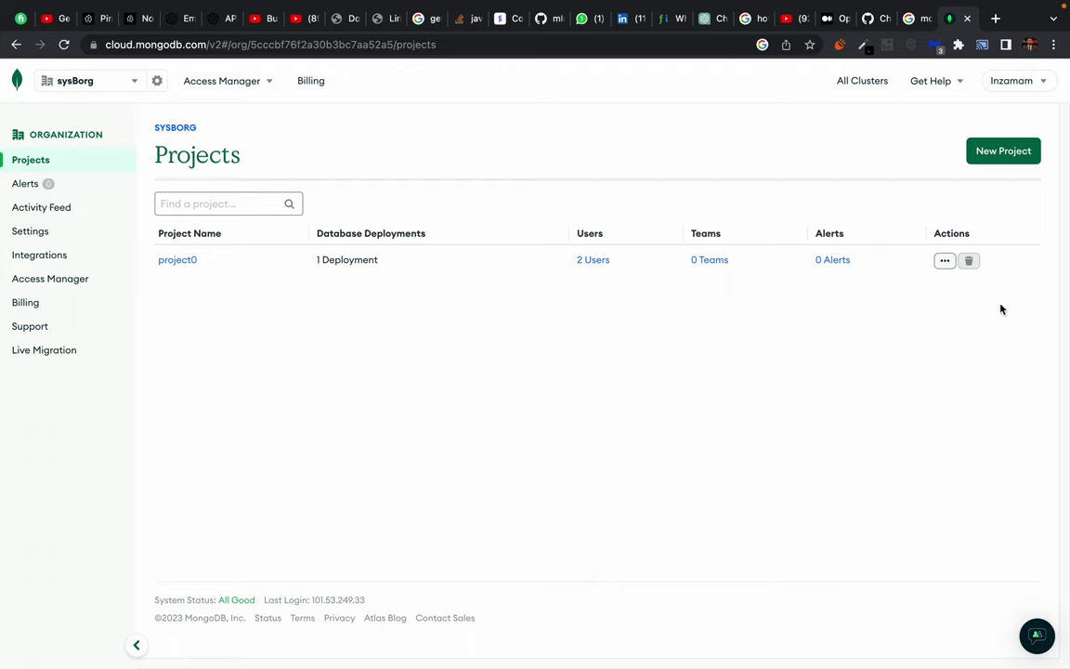
mouse_move(972, 265)
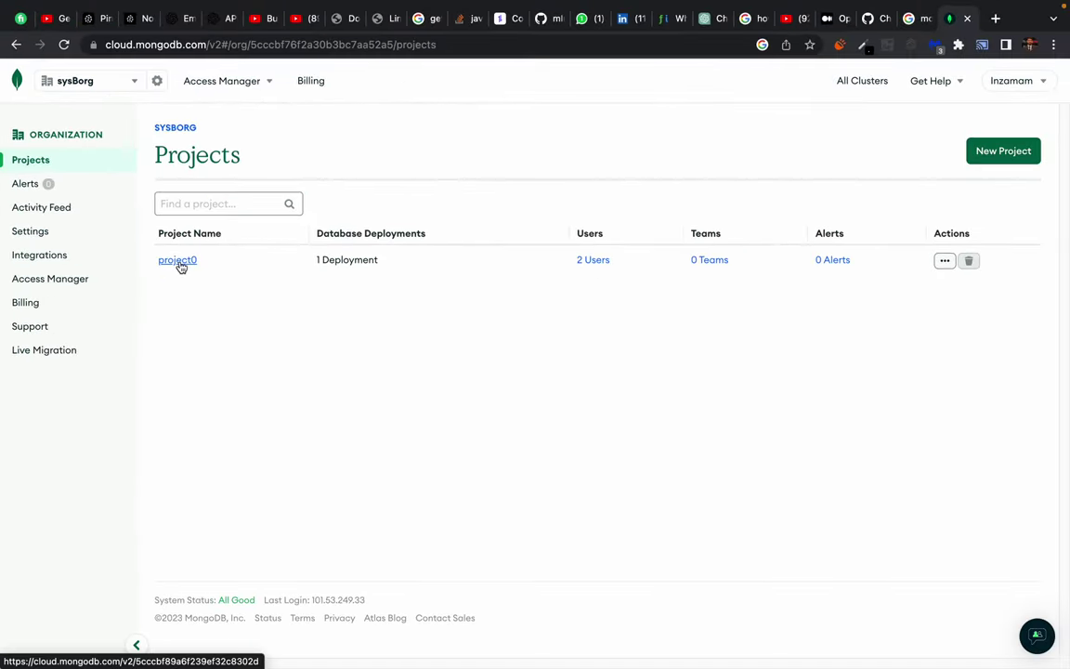
click(178, 261)
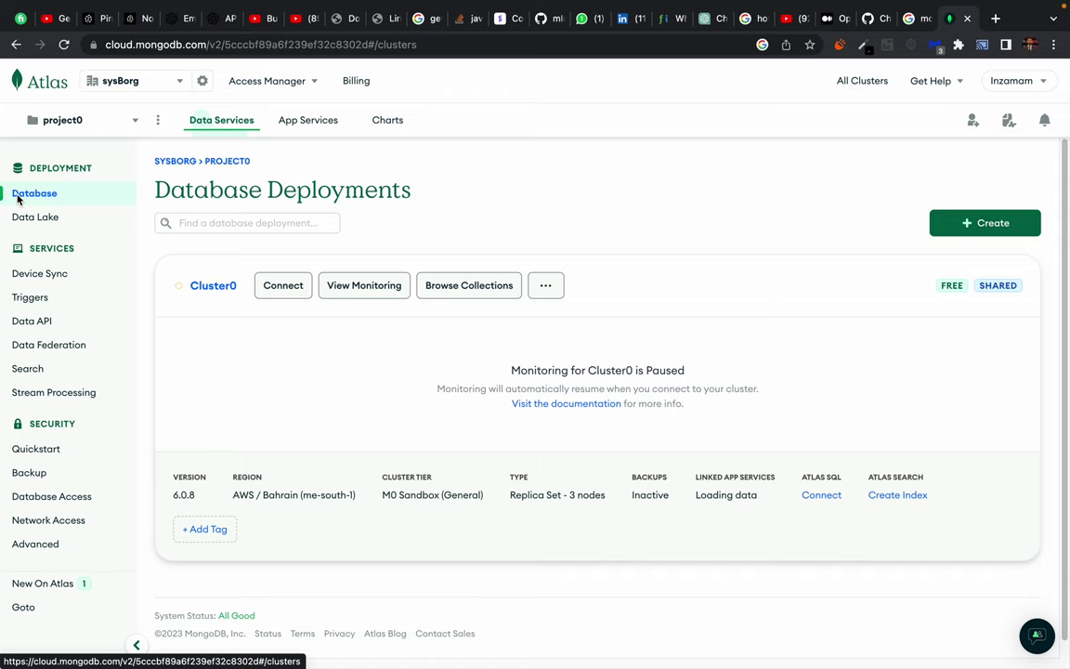
drag(237, 244, 472, 543)
Review the Cluster0 card details and open its '...' additional actions menu.
click(455, 530)
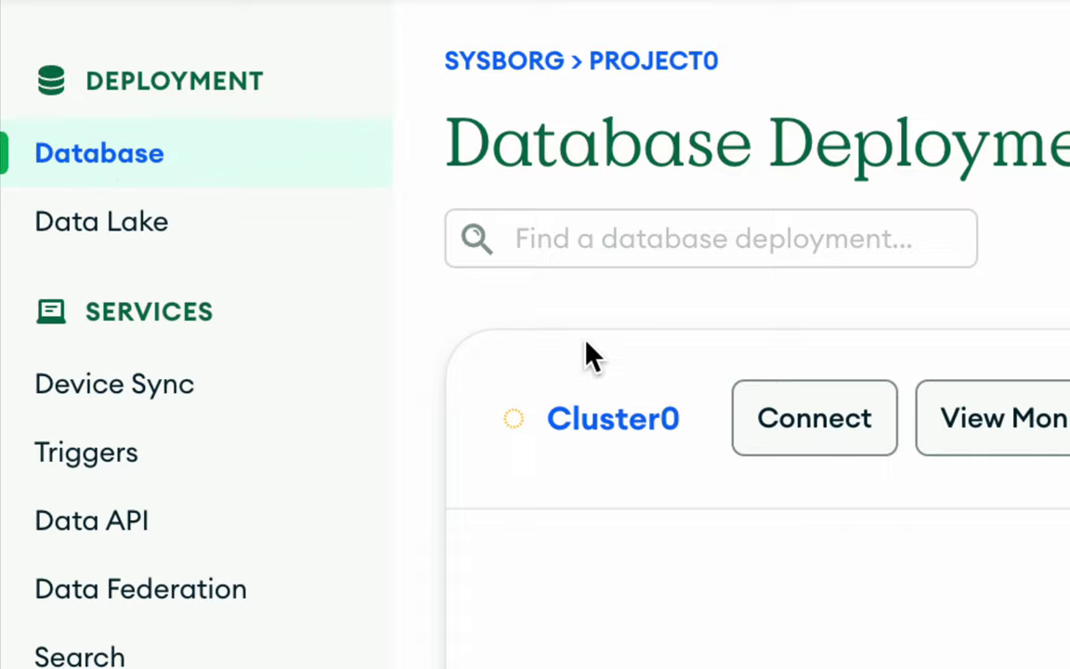
drag(404, 225, 561, 253)
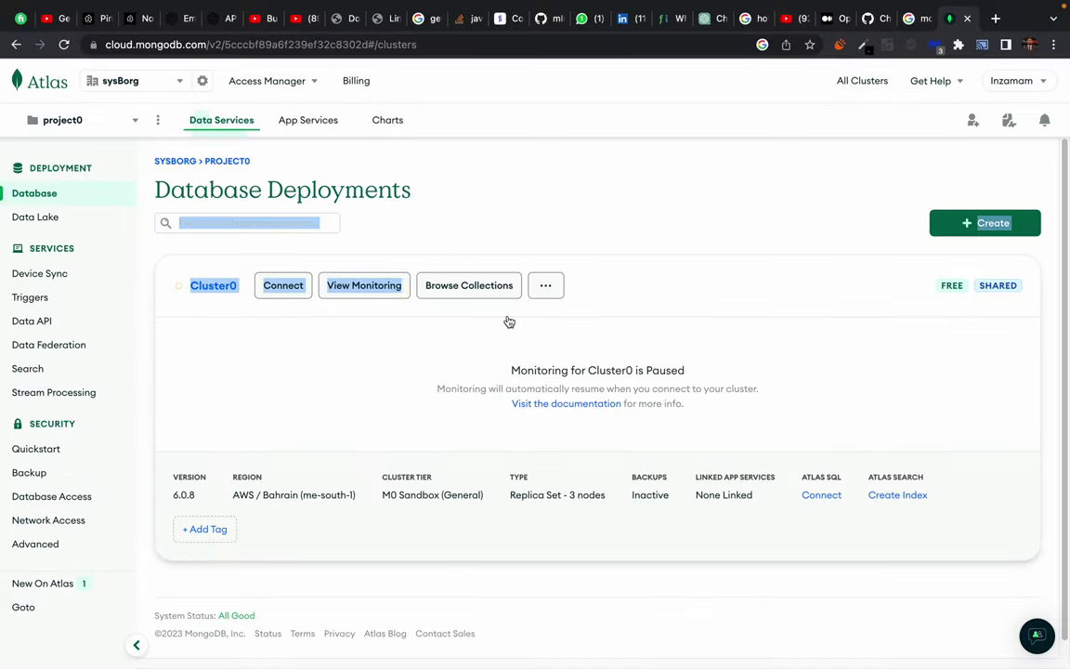
click(572, 165)
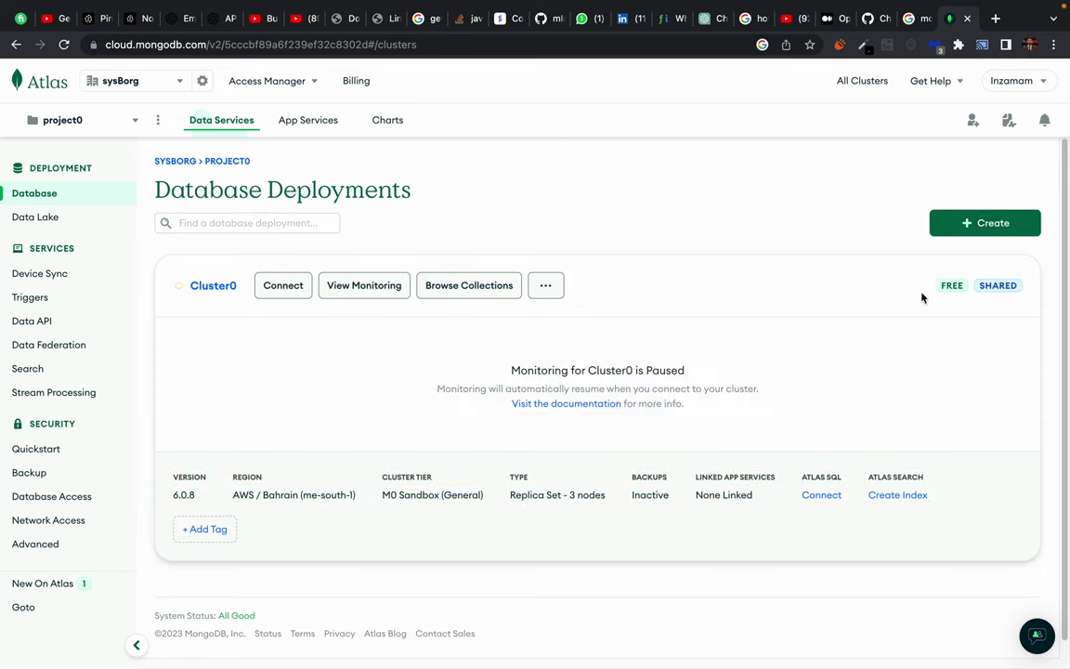
drag(731, 227, 777, 353)
click(635, 183)
click(548, 288)
Terminate Cluster0, pasting the name Cluster0 into the confirmation field.
click(580, 381)
click(380, 270)
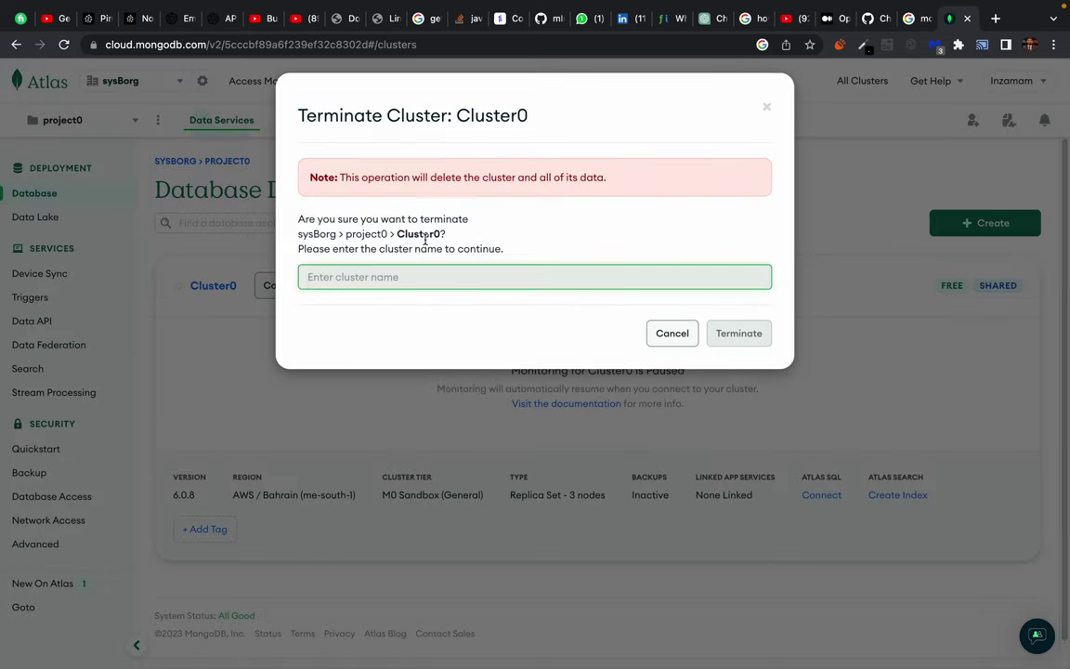
double_click(418, 233)
key(ctrl+c)
click(390, 284)
key(ctrl+v)
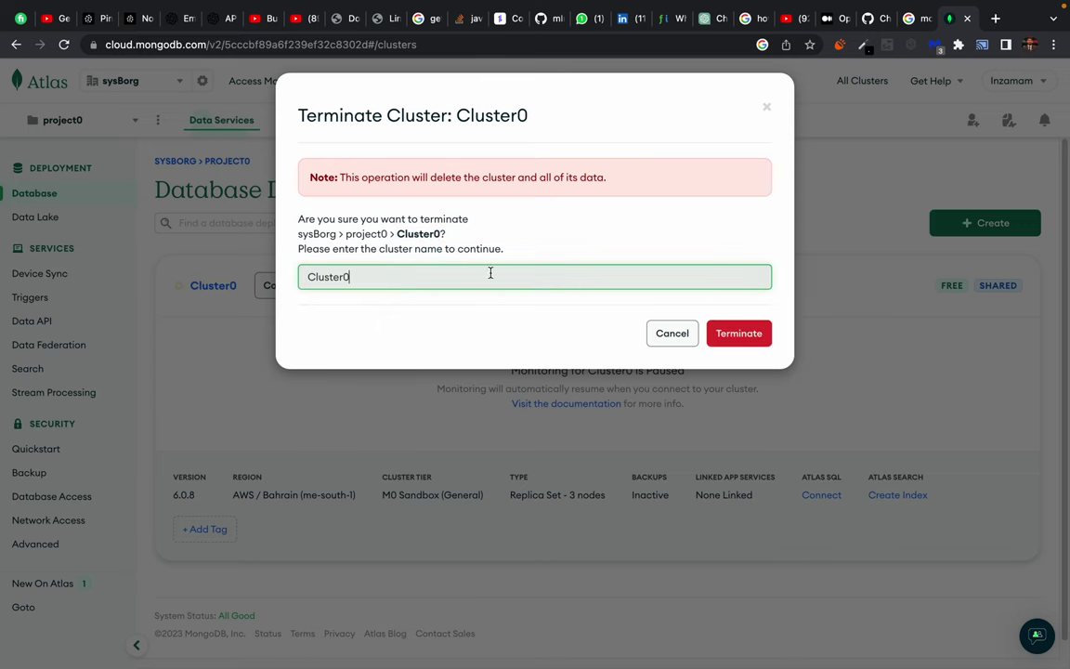
click(748, 332)
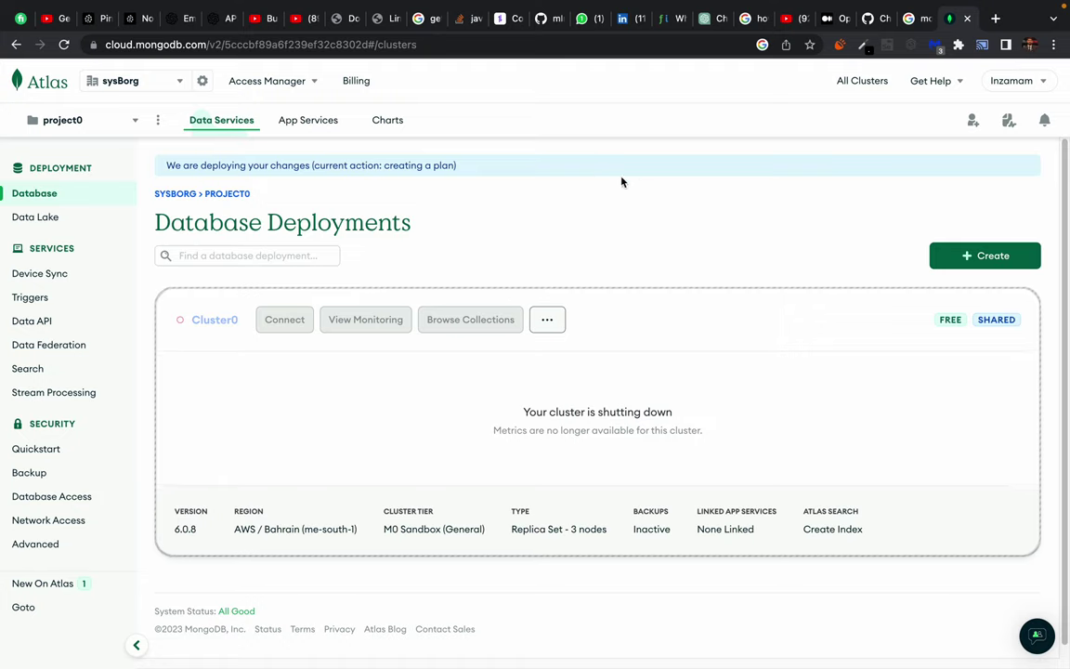
Reload the Database Deployments page to check that Cluster0 is shutting down.
click(65, 45)
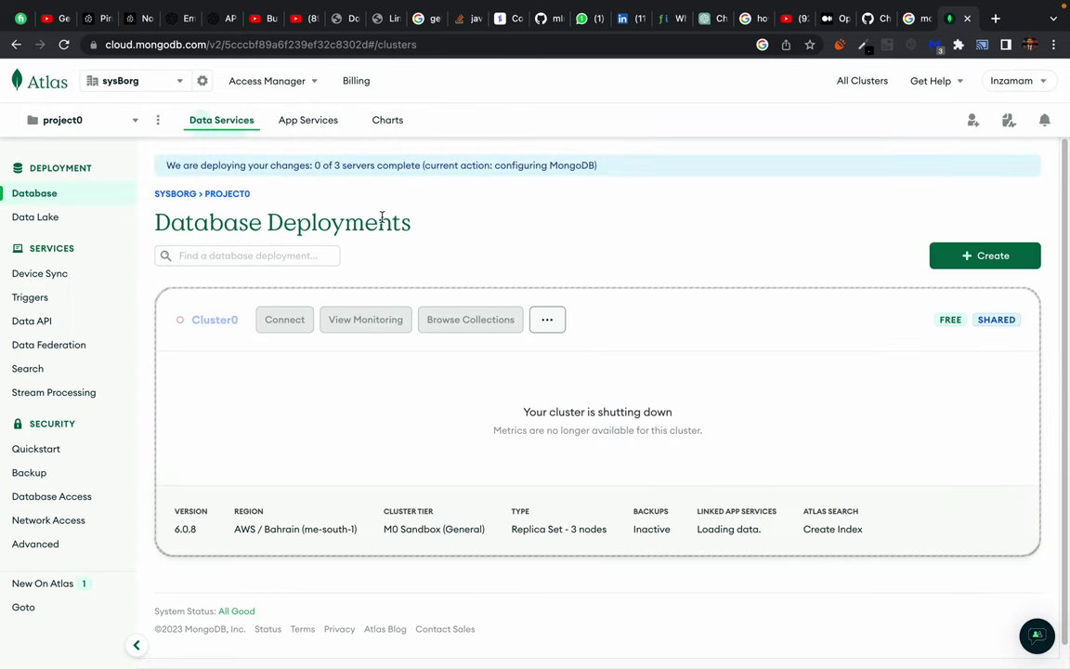
triple_click(387, 221)
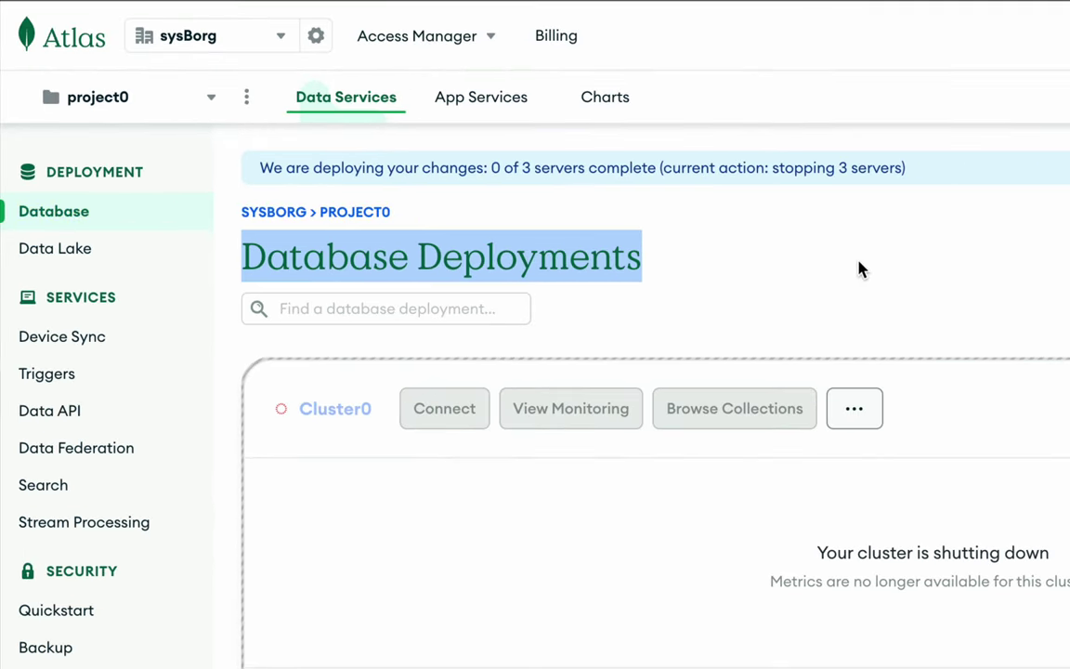
click(860, 268)
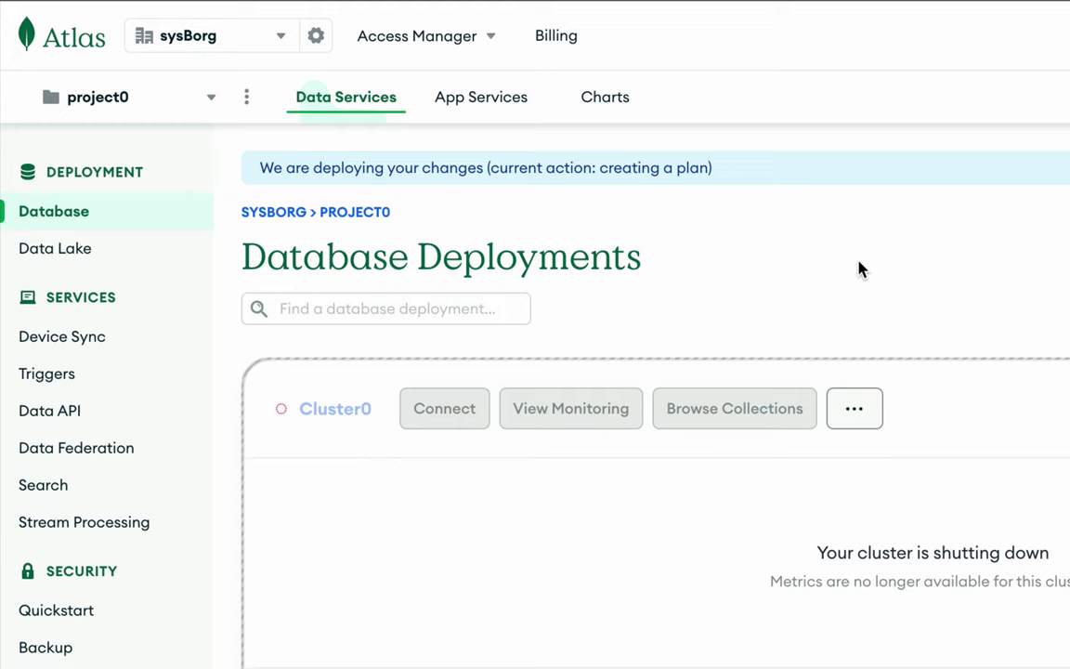
triple_click(794, 251)
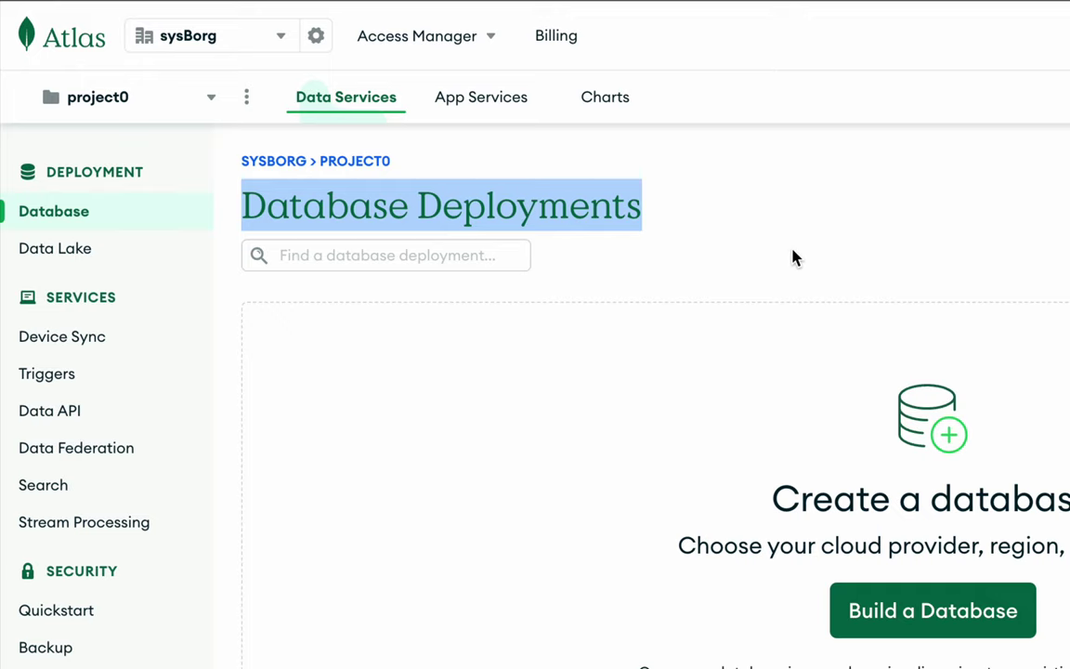
Build a new database with the free M0 template and review its AWS N. Virginia region settings.
click(744, 218)
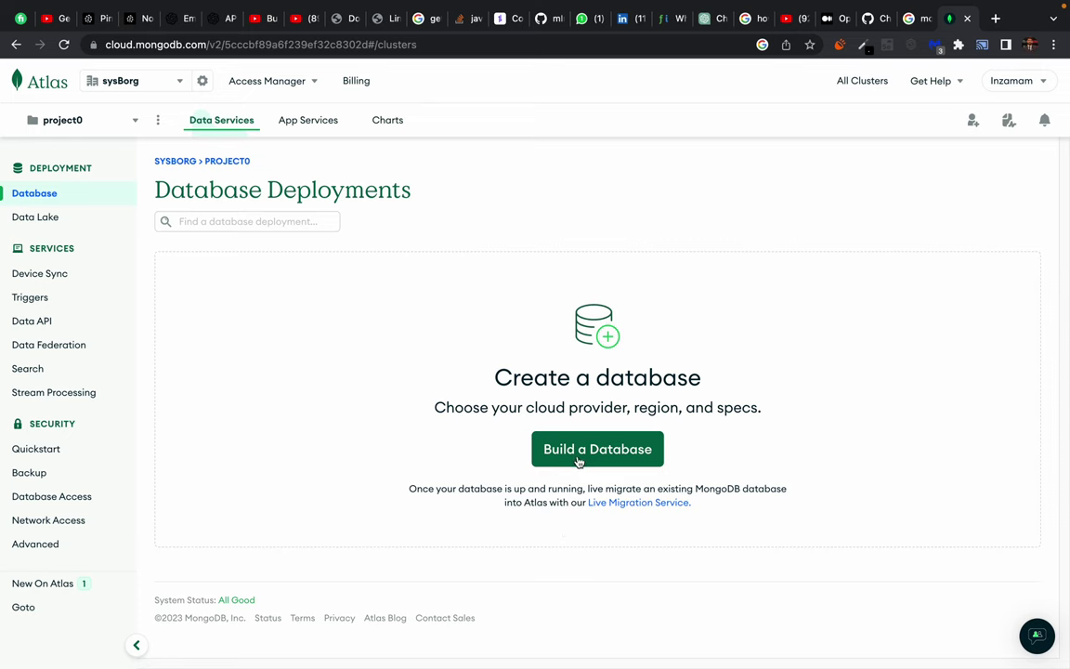
click(591, 451)
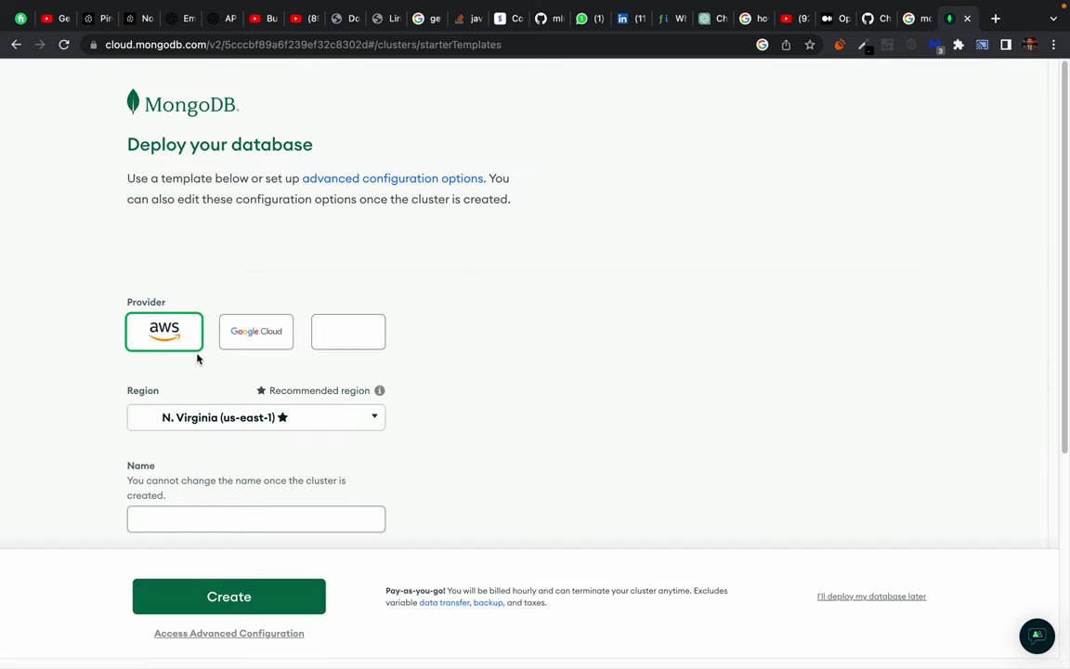
scroll(57, 359, down, 2)
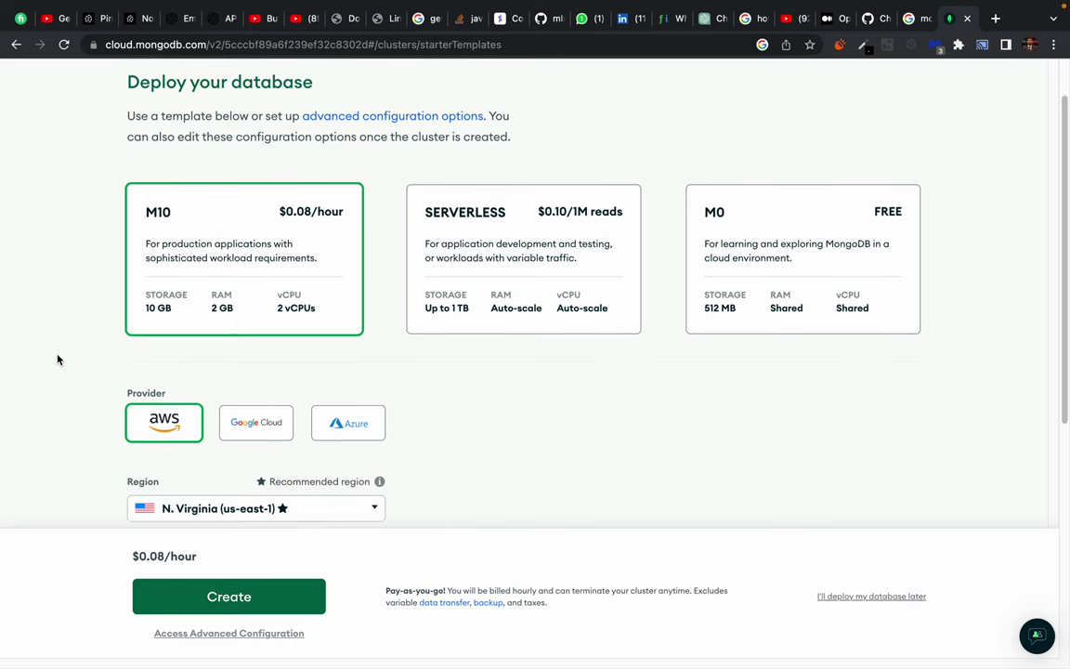
click(815, 205)
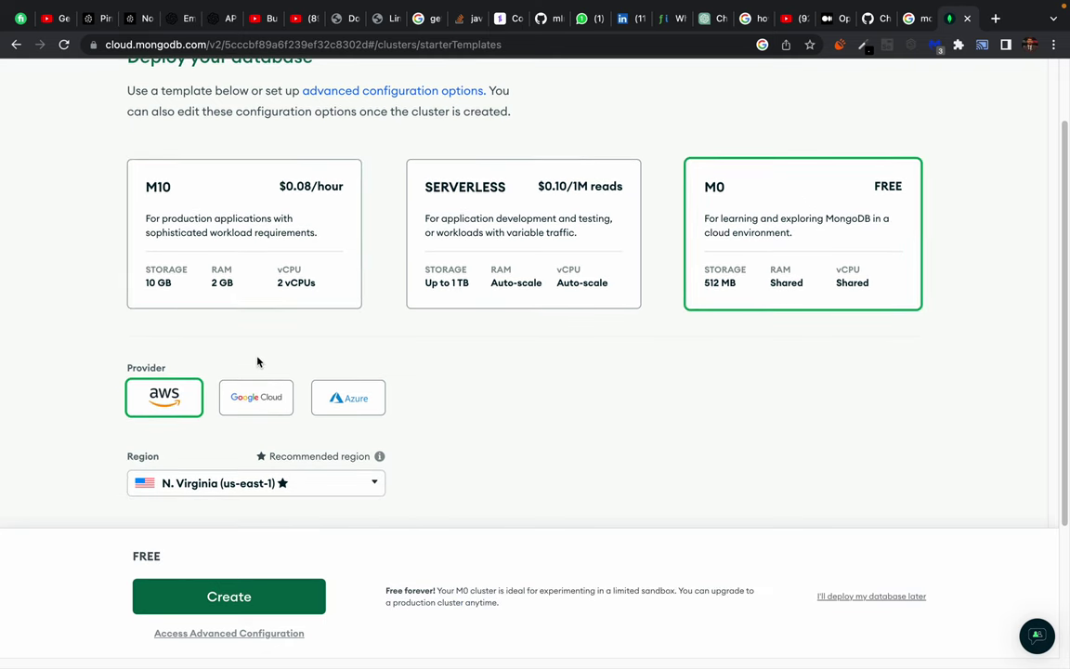
scroll(232, 510, down, 3)
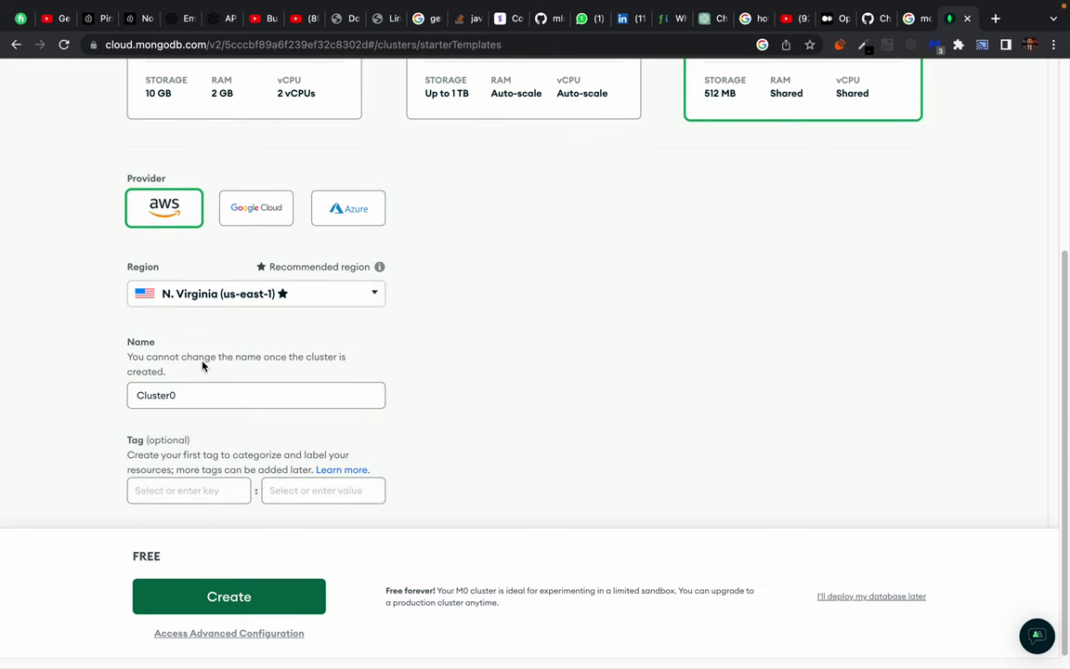
click(217, 294)
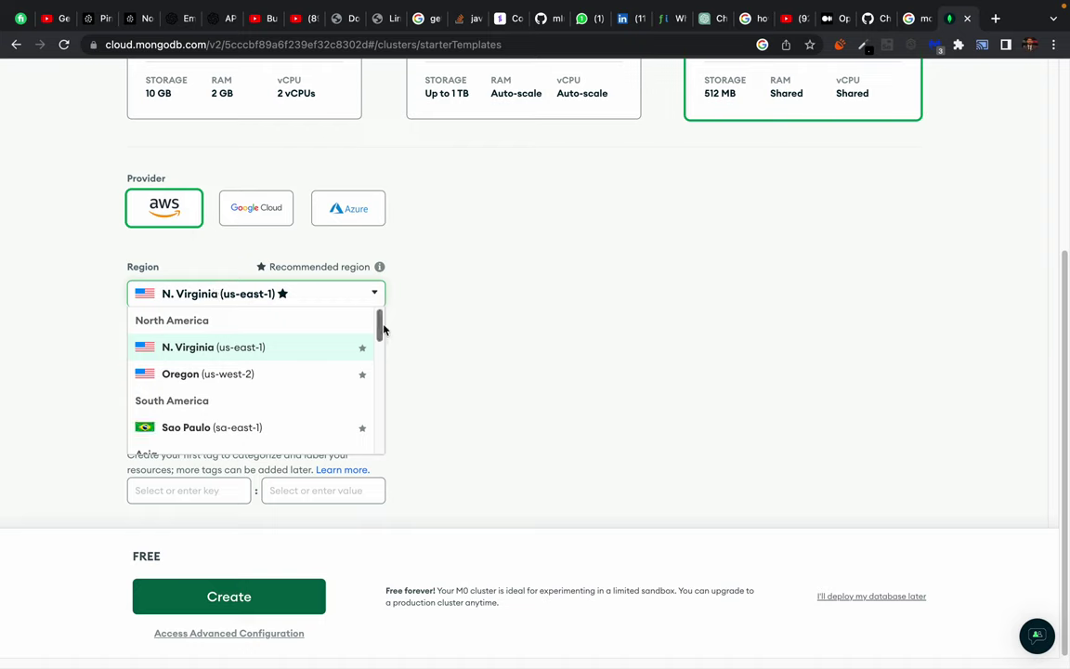
scroll(258, 382, down, 1)
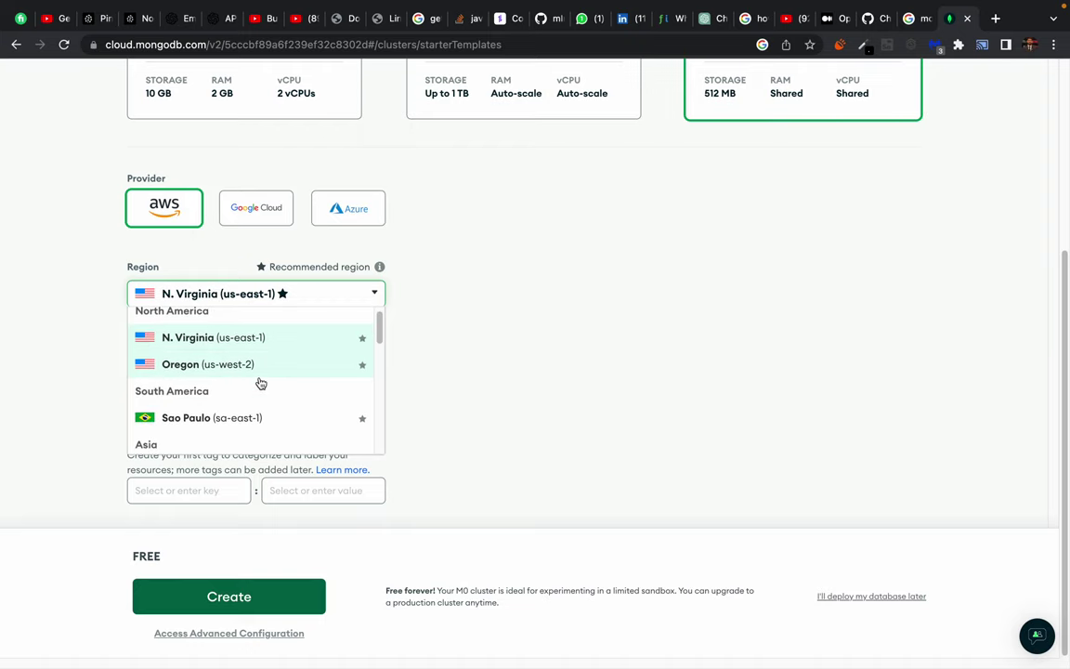
click(503, 370)
click(360, 295)
scroll(215, 376, down, 5)
scroll(214, 376, down, 3)
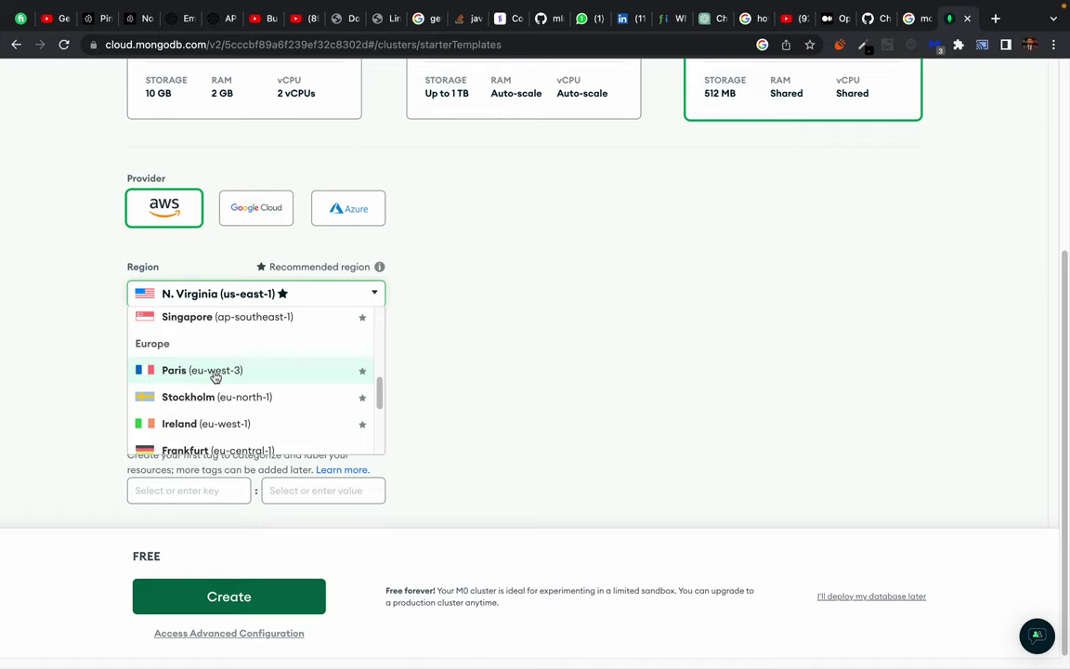
scroll(214, 375, up, 2)
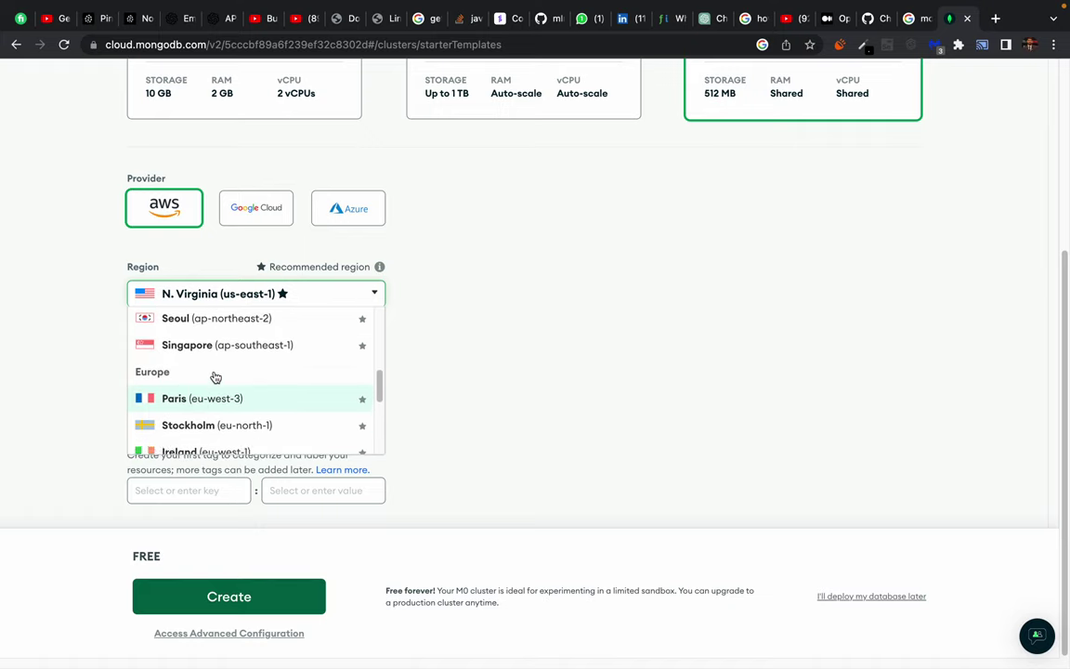
scroll(215, 375, up, 2)
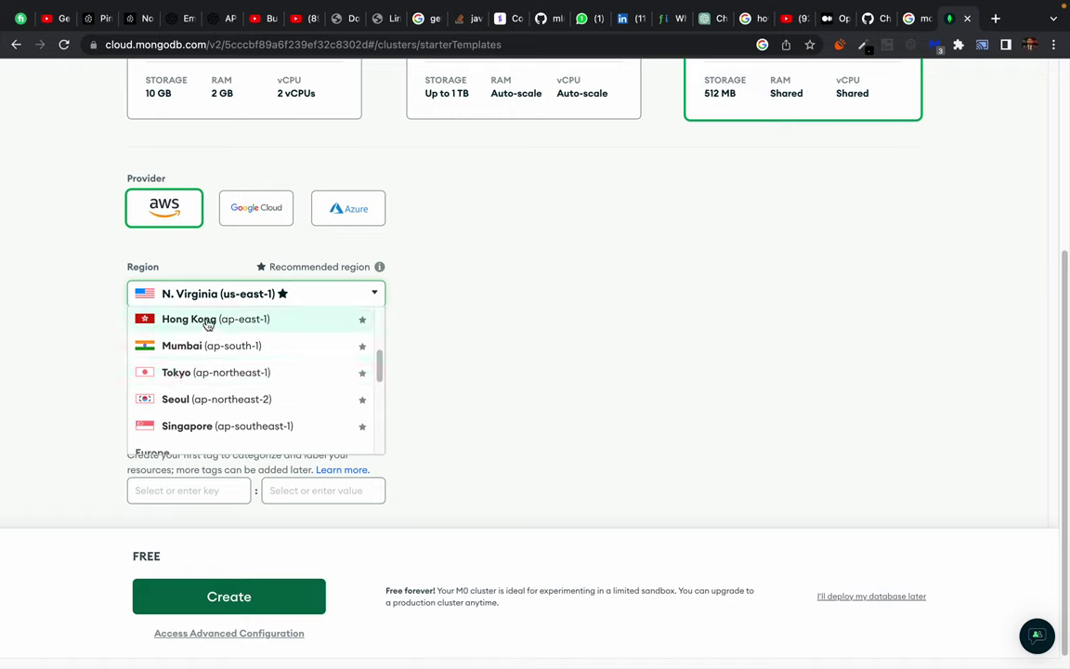
scroll(208, 383, down, 1)
scroll(208, 384, down, 5)
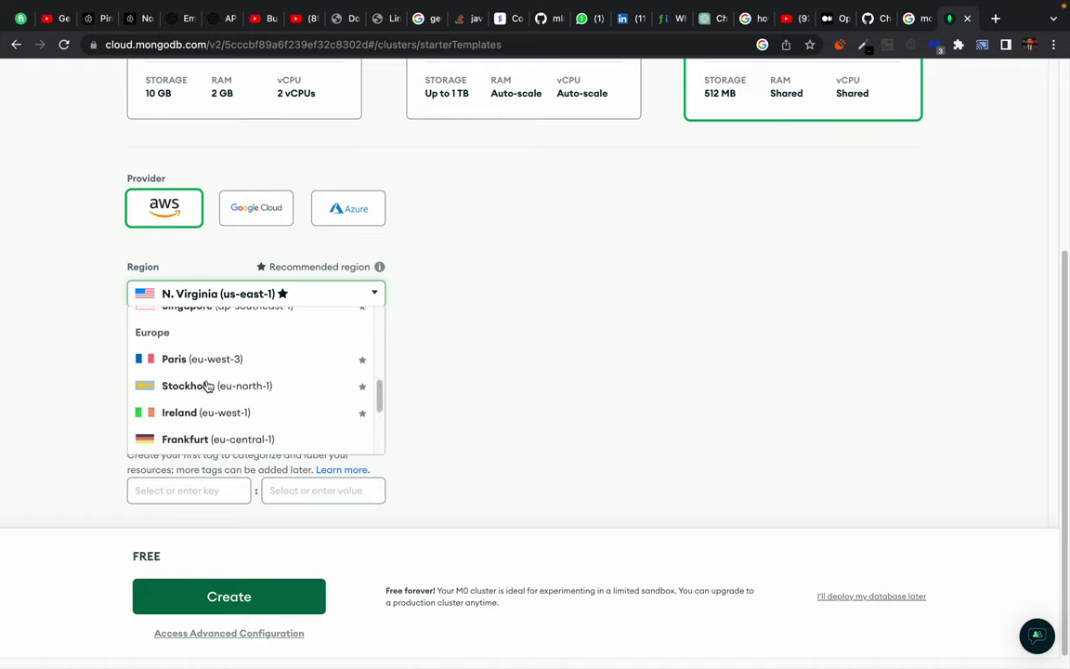
scroll(208, 384, down, 1)
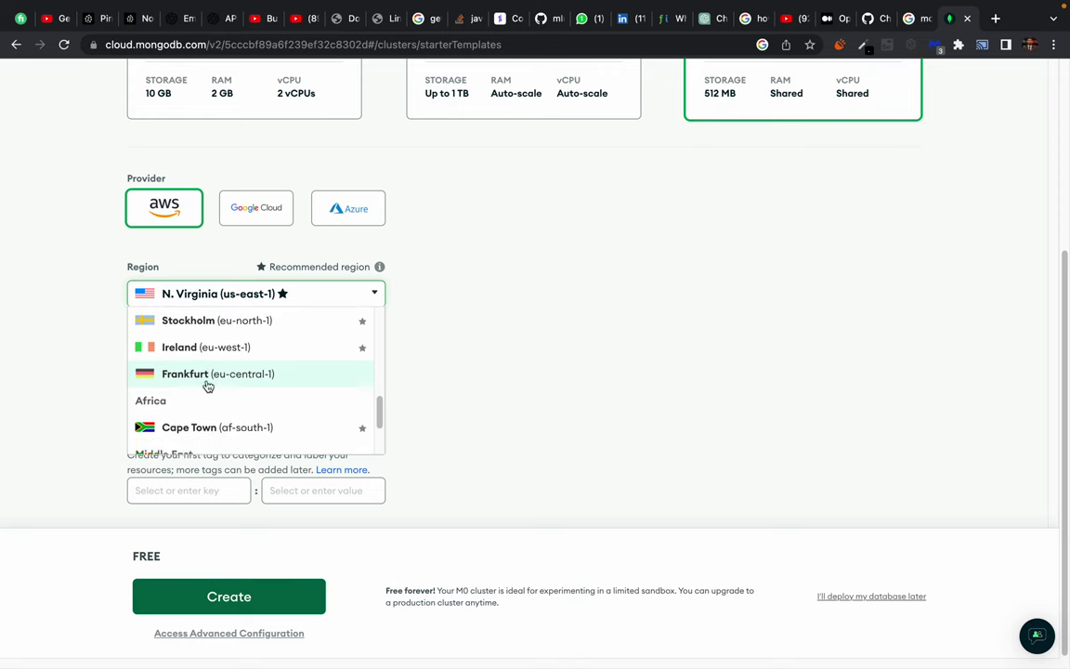
scroll(209, 377, up, 15)
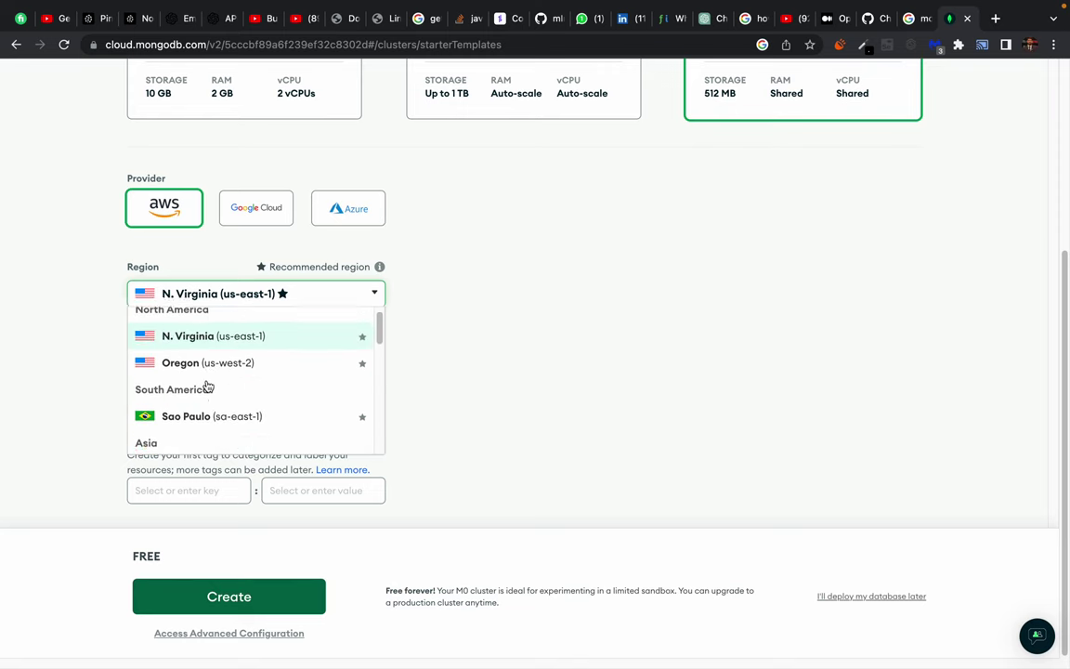
click(353, 346)
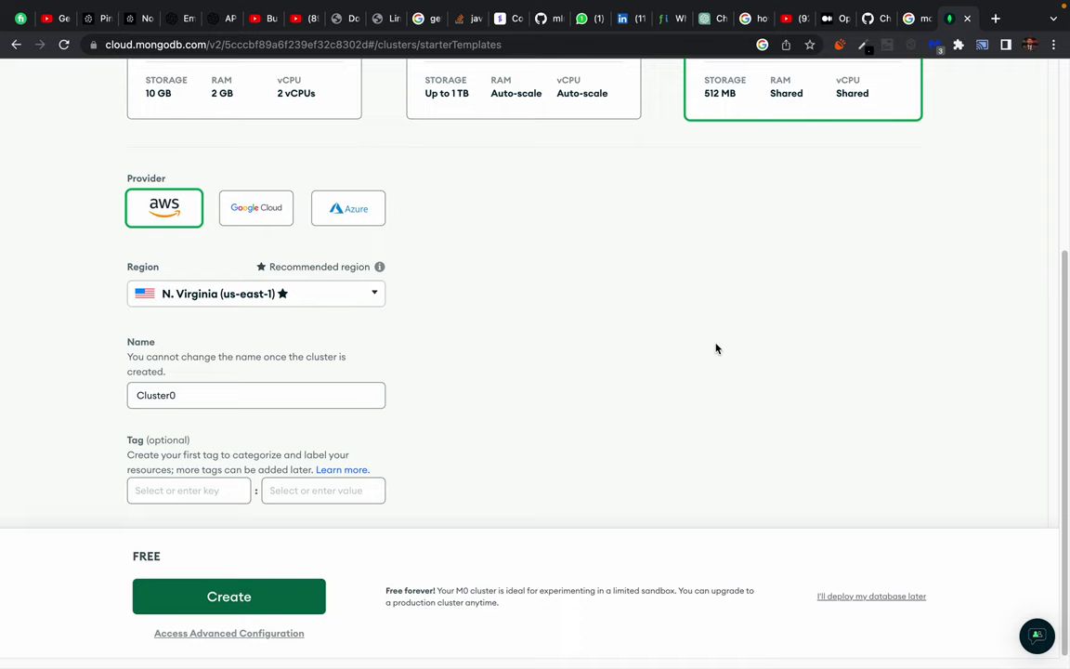
scroll(505, 359, up, 2)
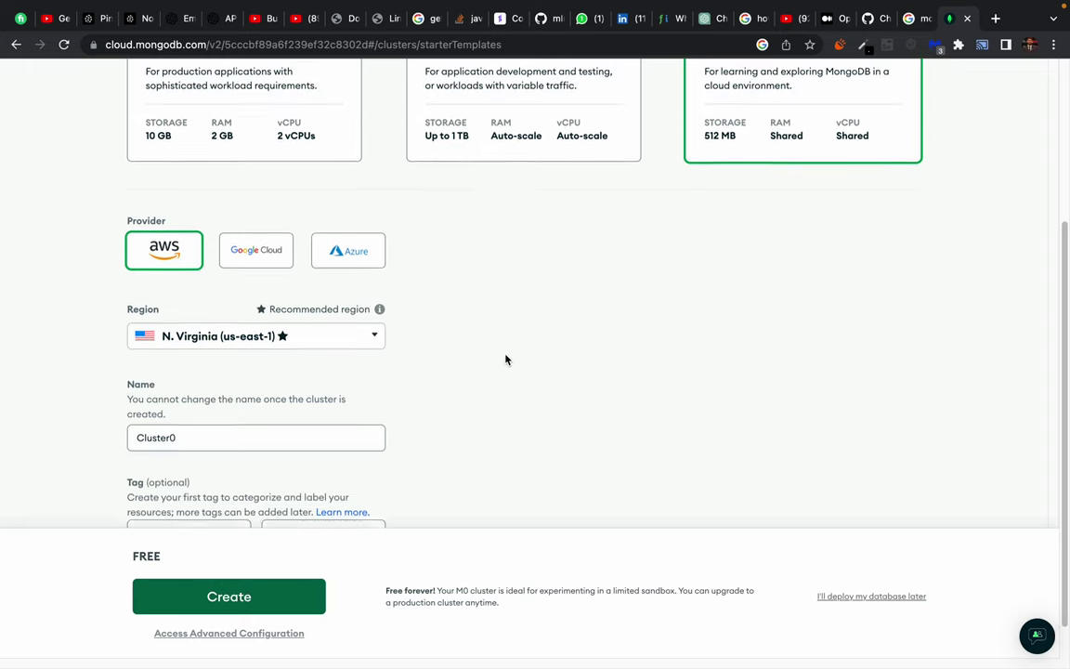
scroll(504, 359, down, 2)
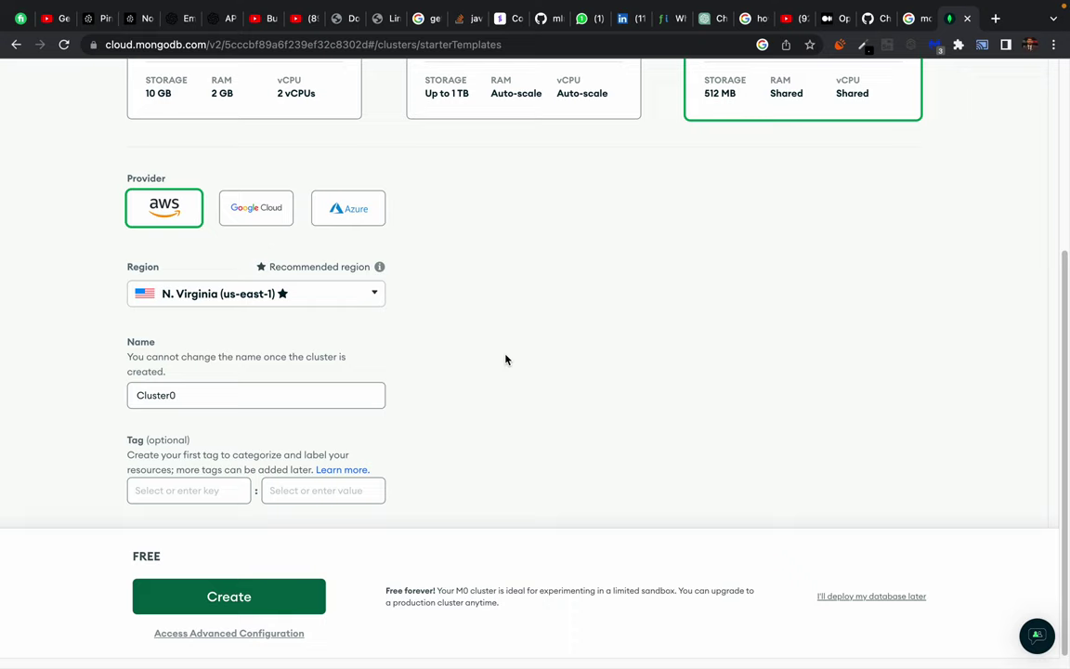
click(369, 296)
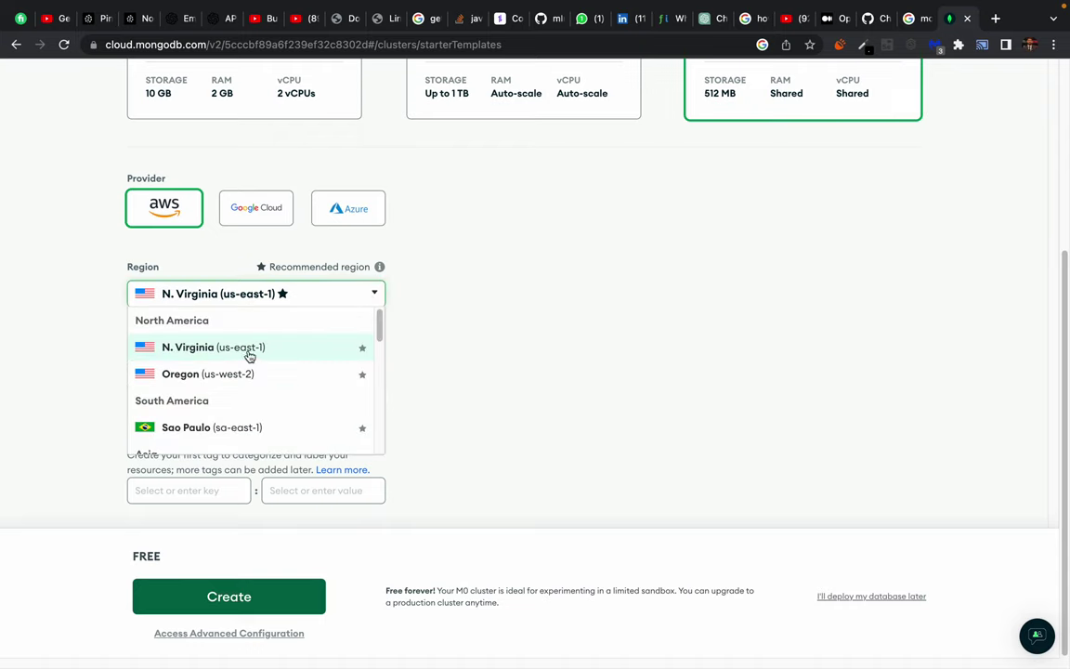
click(575, 294)
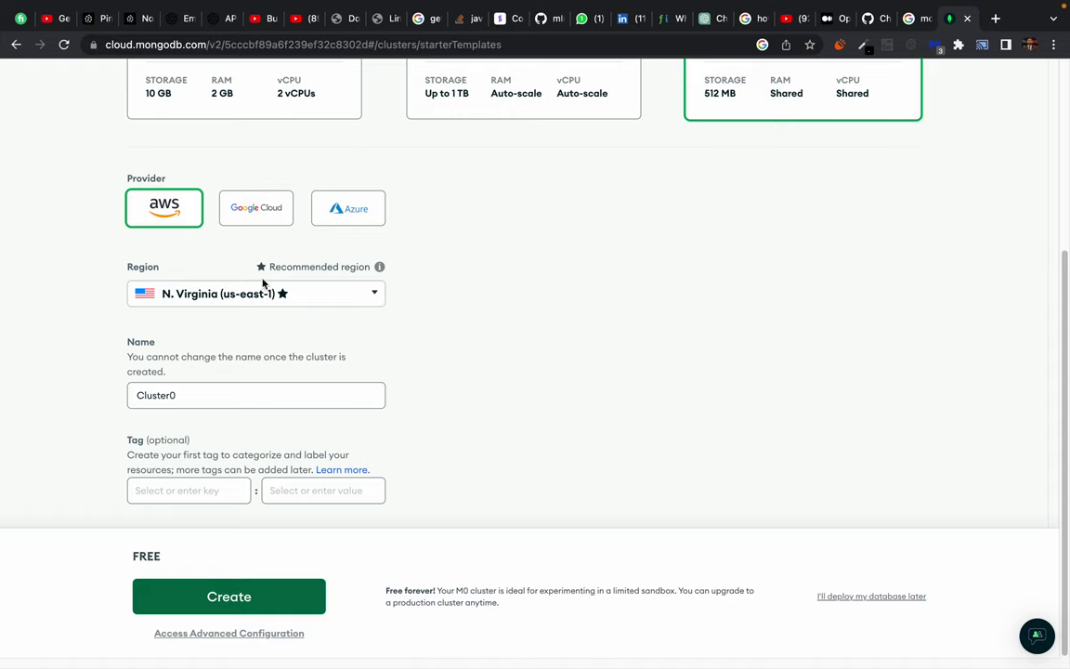
click(211, 296)
click(219, 296)
Create the M0 cluster and pass the reCAPTCHA by selecting the four stairs tiles.
click(208, 600)
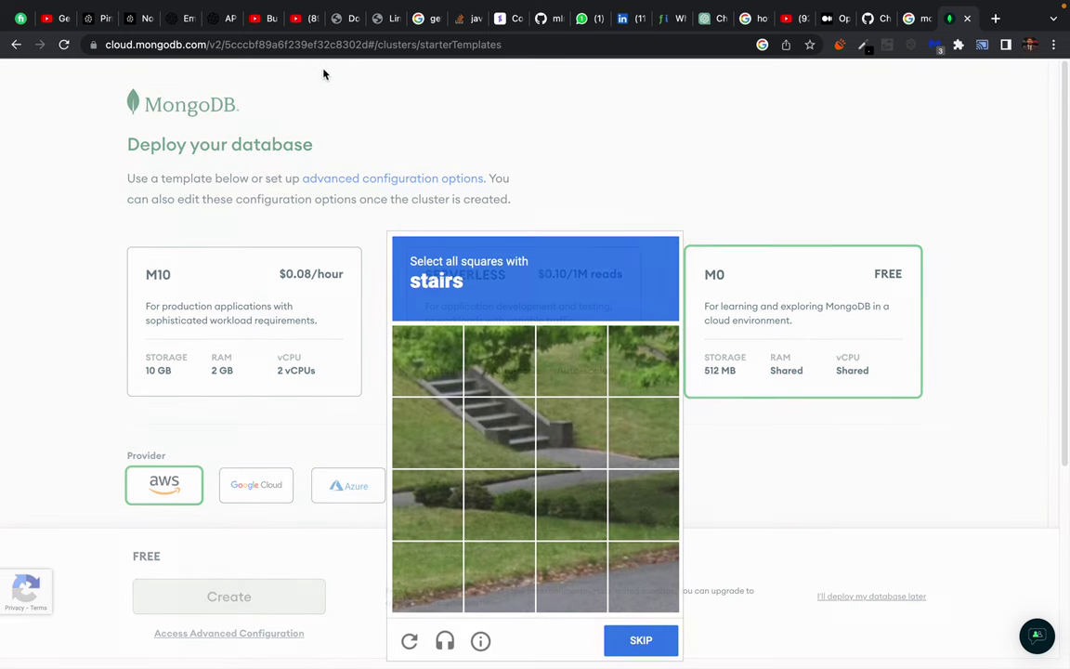
click(419, 354)
click(499, 361)
click(435, 436)
click(501, 433)
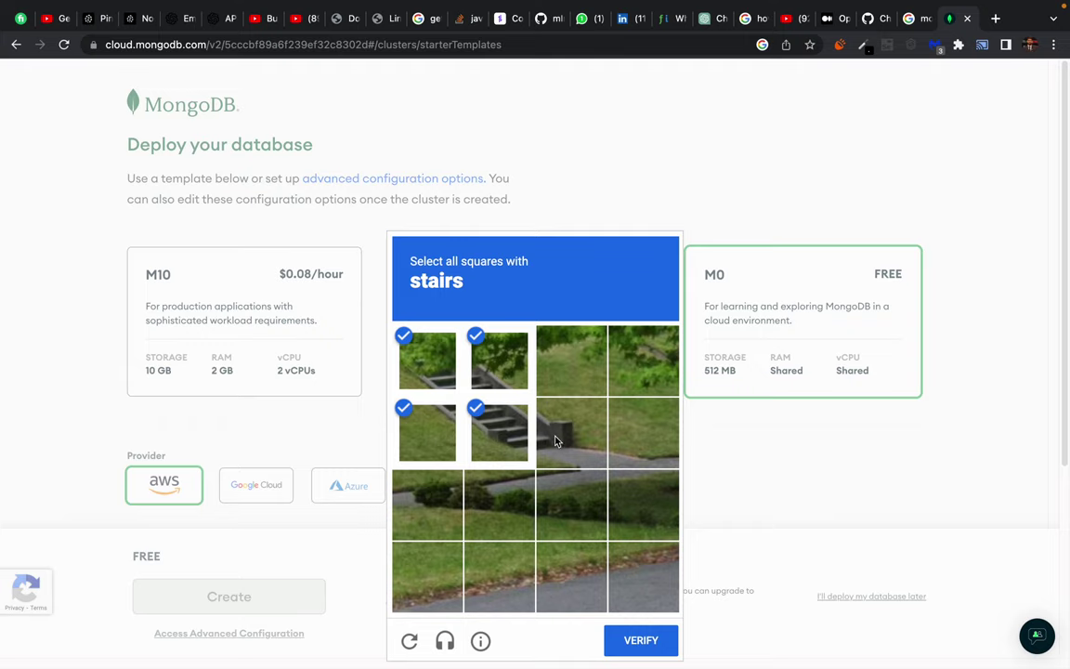
click(641, 640)
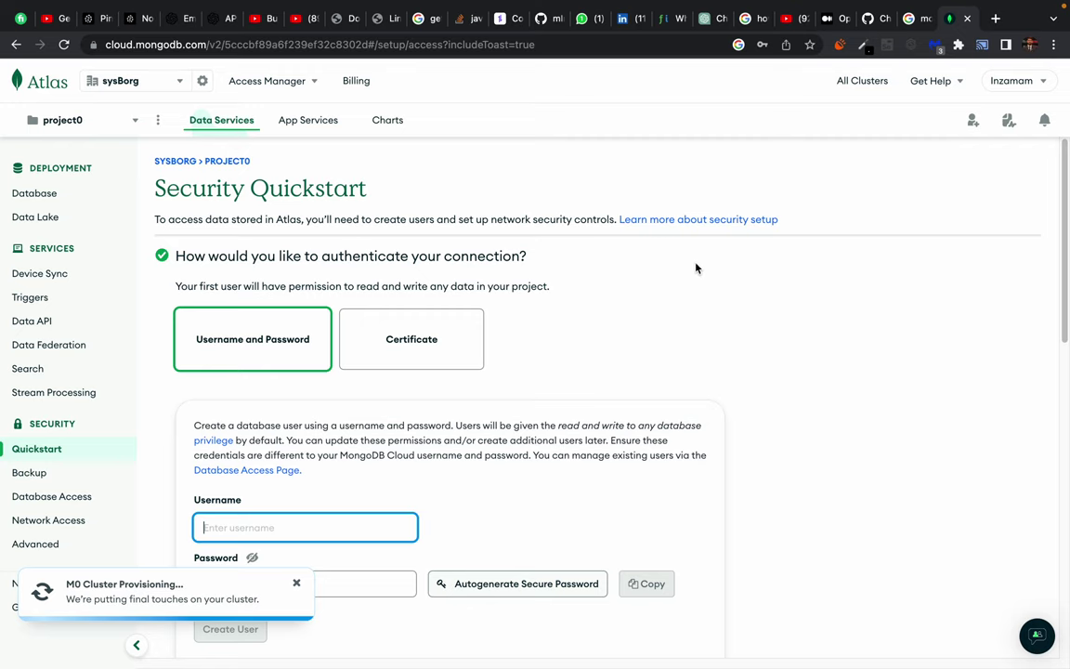
drag(433, 175, 651, 335)
click(650, 336)
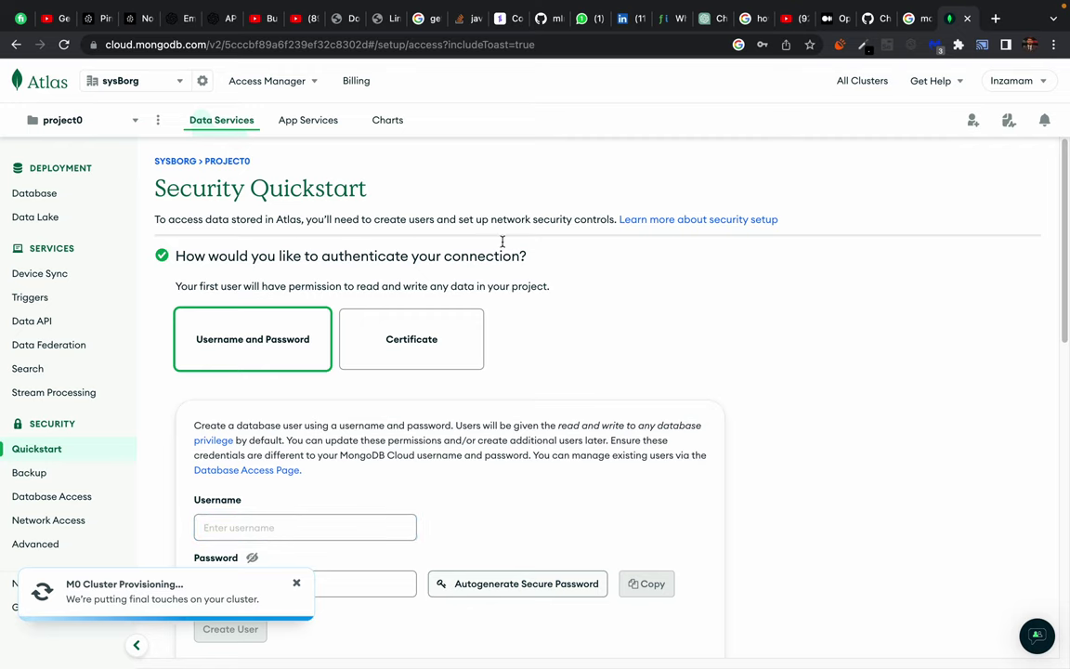
drag(389, 175, 622, 340)
click(622, 340)
drag(354, 139, 603, 332)
click(582, 308)
drag(395, 161, 649, 327)
click(652, 330)
drag(429, 152, 599, 299)
click(599, 299)
scroll(217, 307, down, 1)
scroll(217, 306, up, 1)
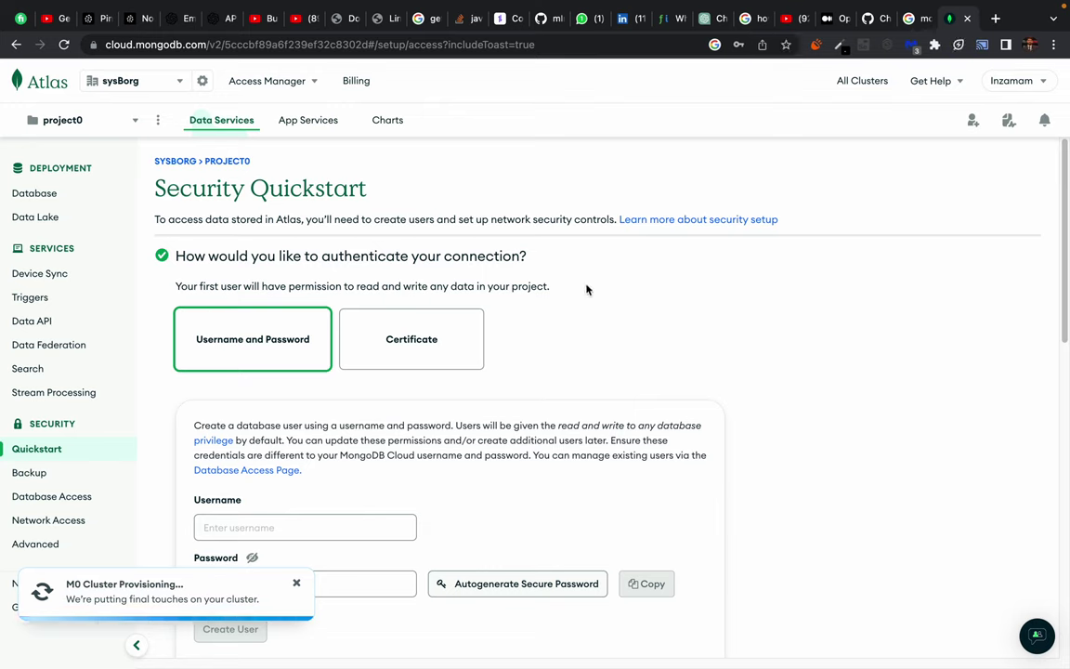
drag(473, 155, 645, 306)
click(660, 313)
drag(418, 151, 546, 248)
click(656, 342)
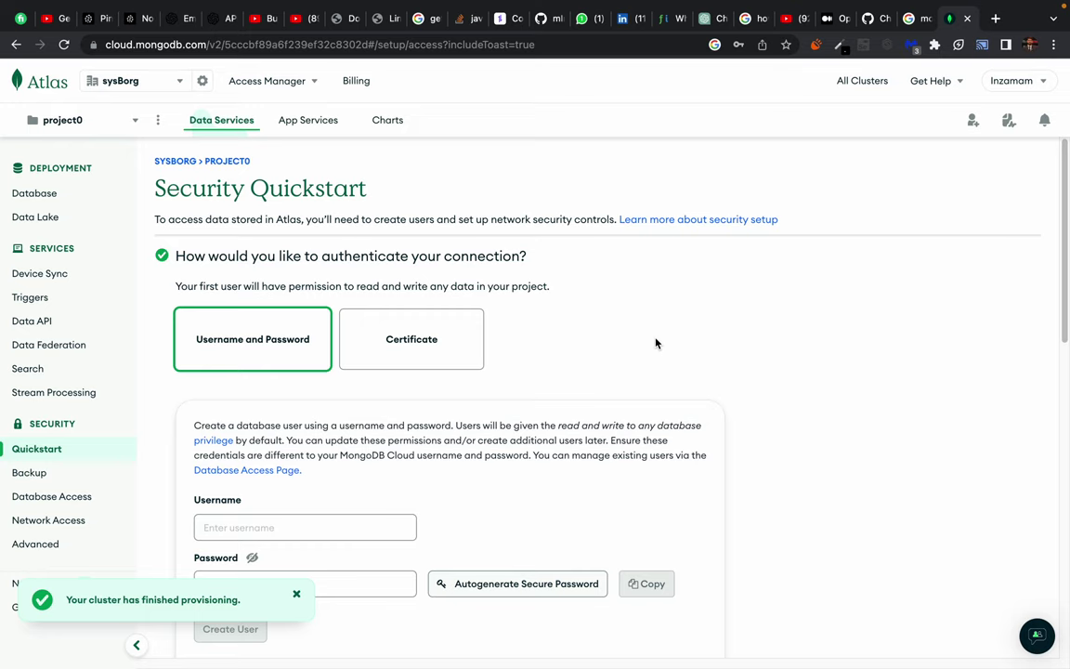
drag(418, 176, 460, 192)
click(696, 303)
scroll(215, 287, down, 2)
scroll(217, 291, up, 2)
drag(170, 255, 578, 265)
click(578, 265)
drag(195, 256, 510, 255)
click(560, 265)
scroll(251, 351, down, 3)
click(246, 398)
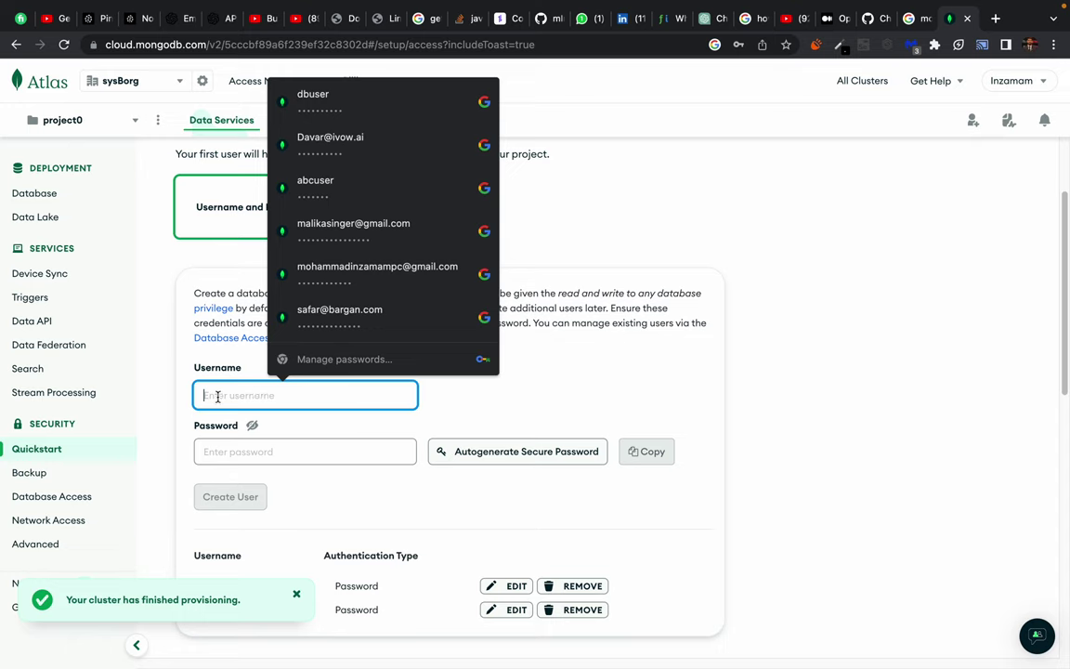
Enter username dbuser with a password and try to create the database user.
text(dbuser)
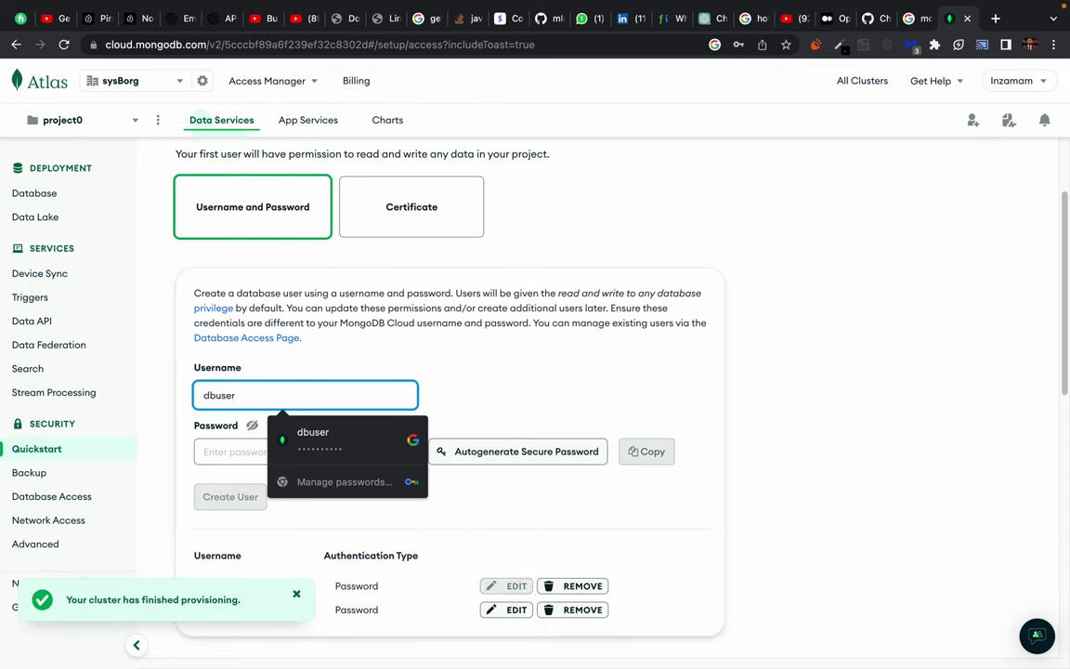
key(Tab)
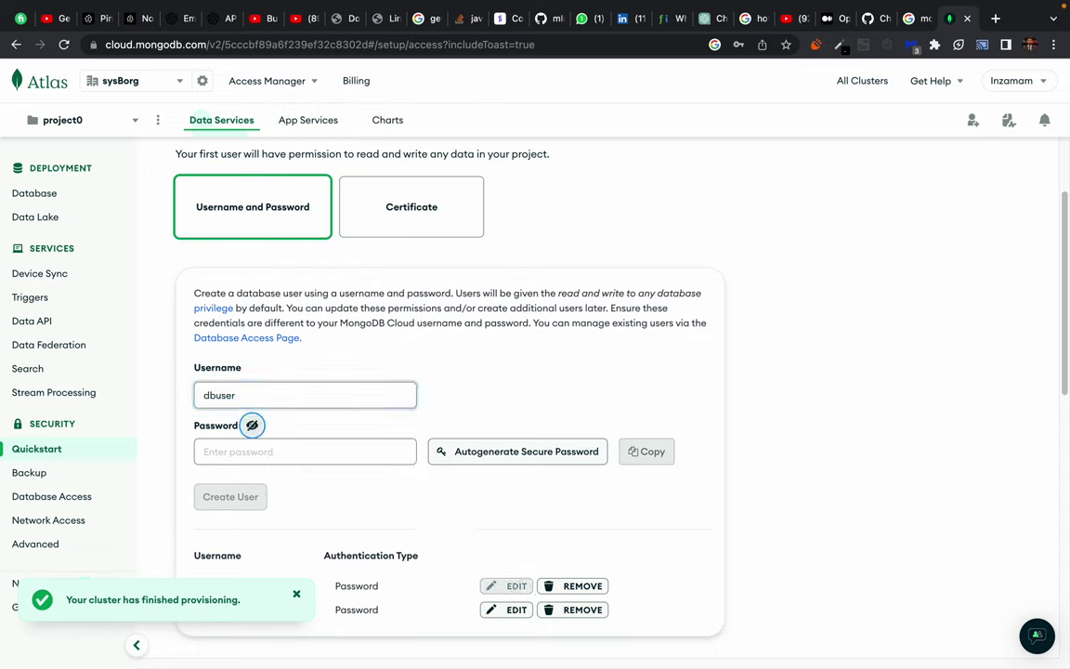
click(216, 456)
text(12345)
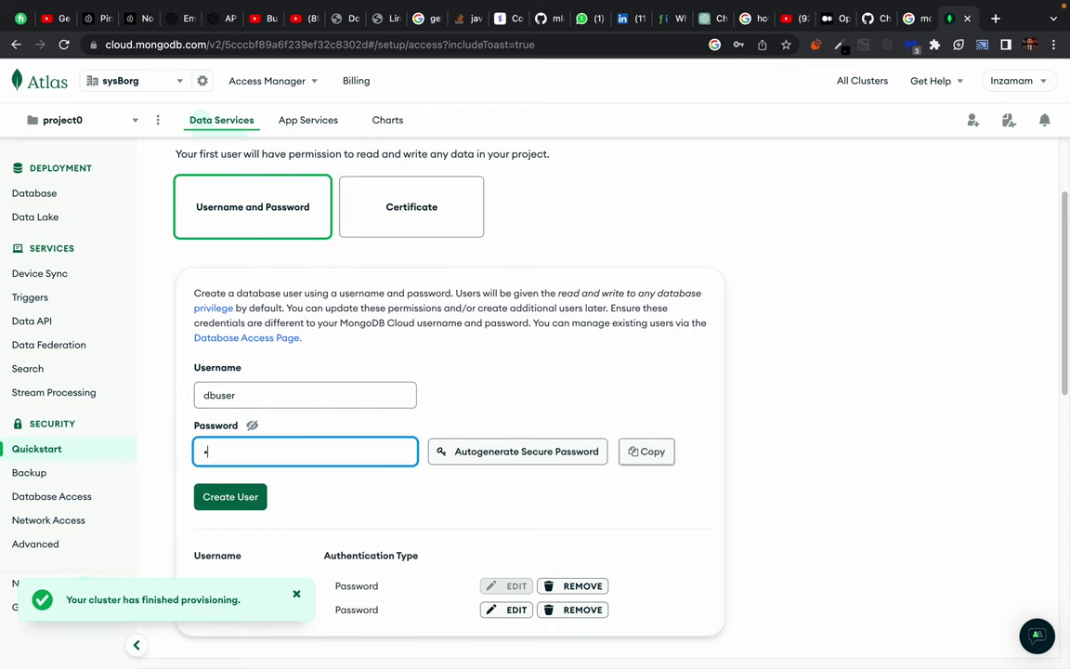
text(67890)
click(463, 412)
scroll(463, 412, down, 1)
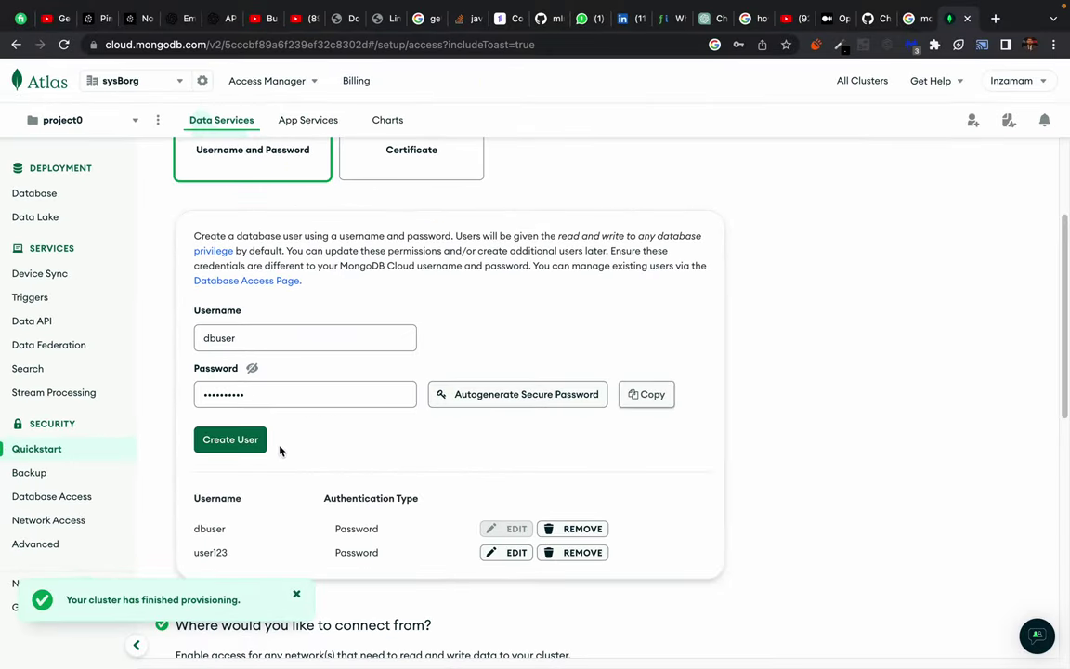
scroll(285, 461, down, 1)
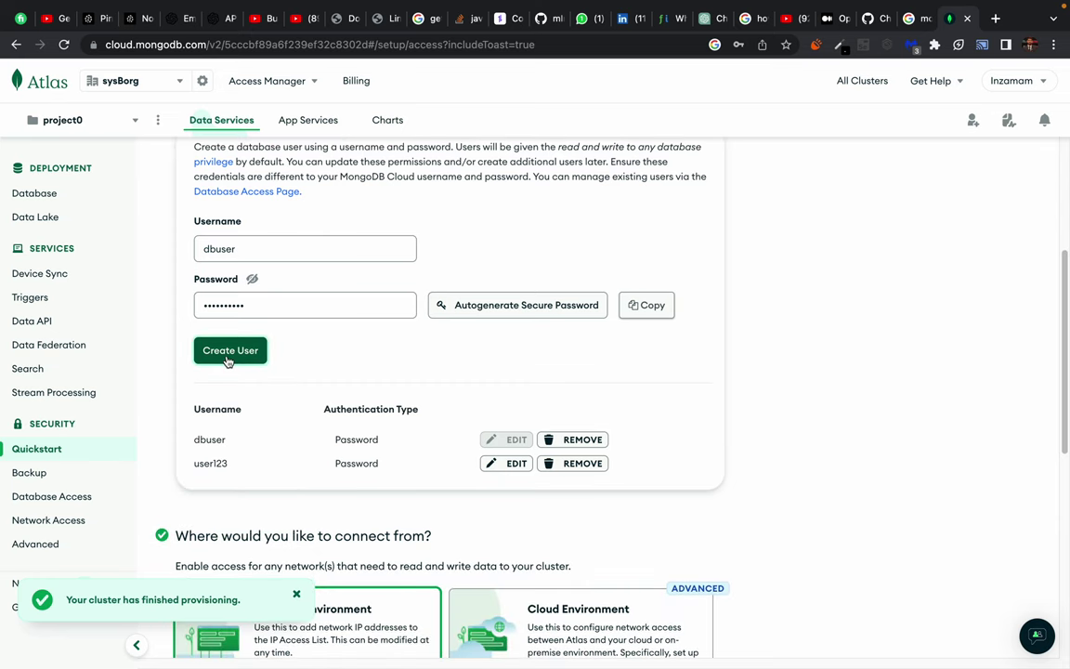
click(225, 358)
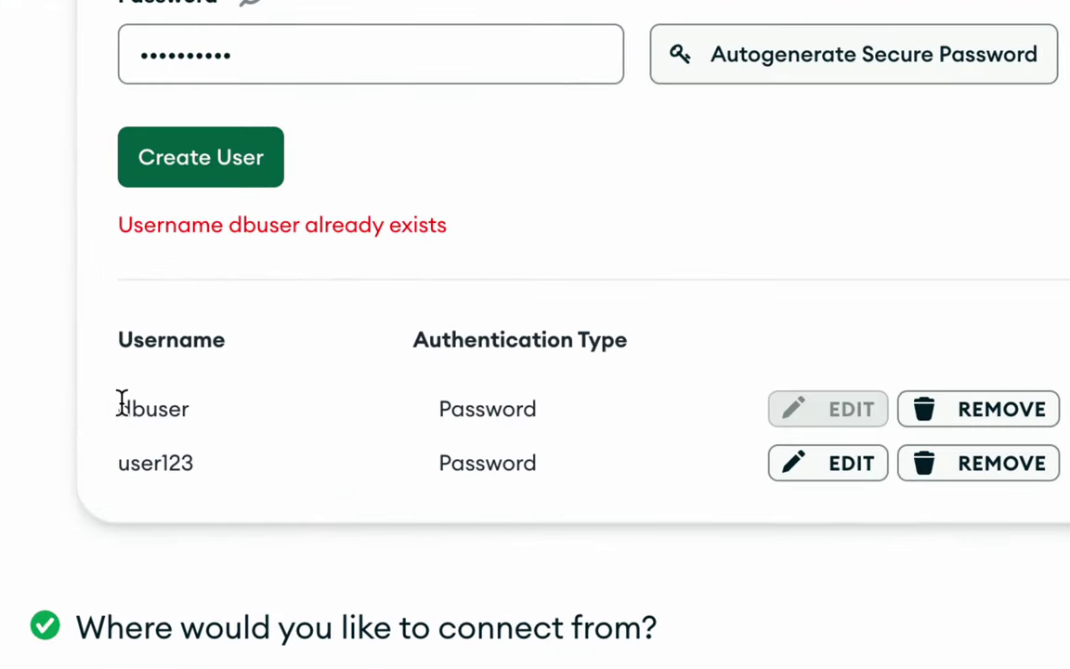
Remove the existing dbuser entry and create dbuser again with the new password.
drag(140, 411, 254, 411)
double_click(492, 399)
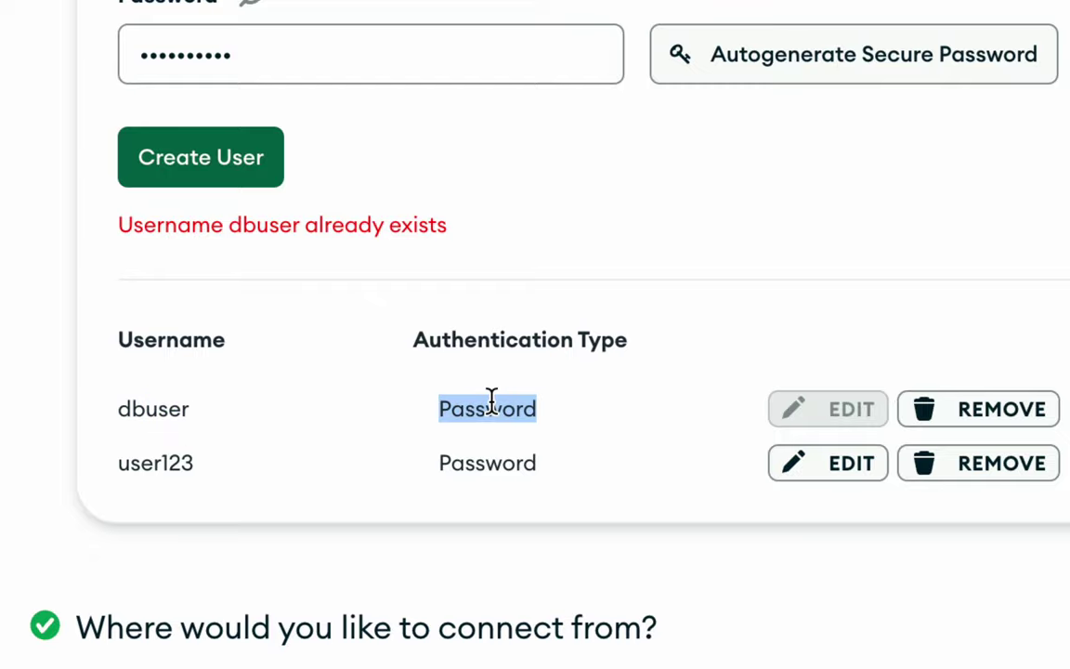
click(963, 412)
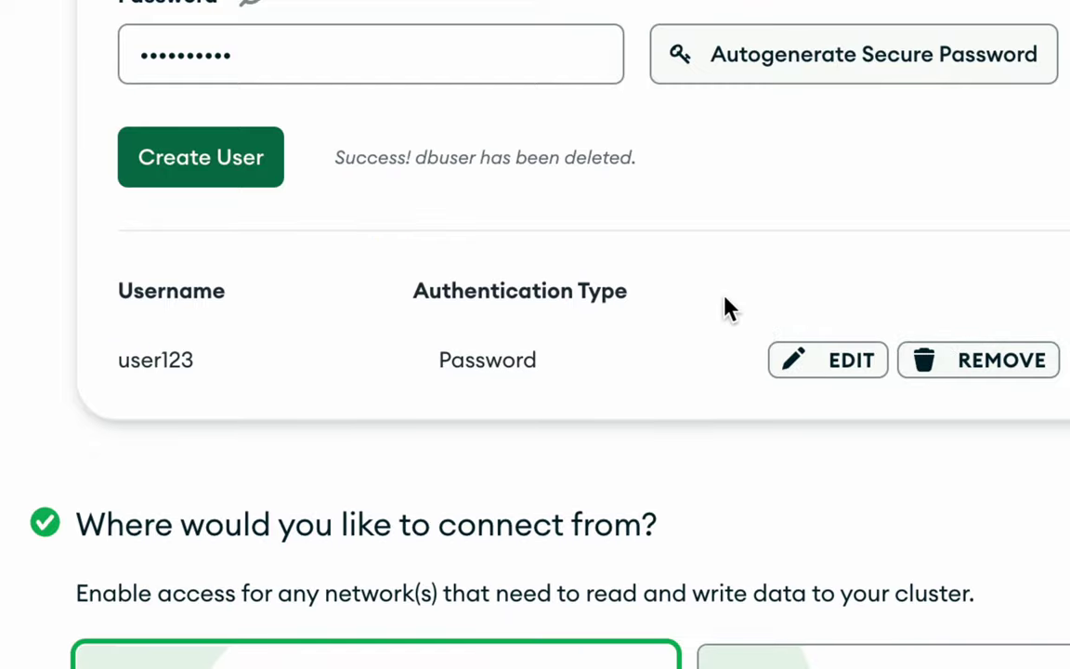
click(201, 157)
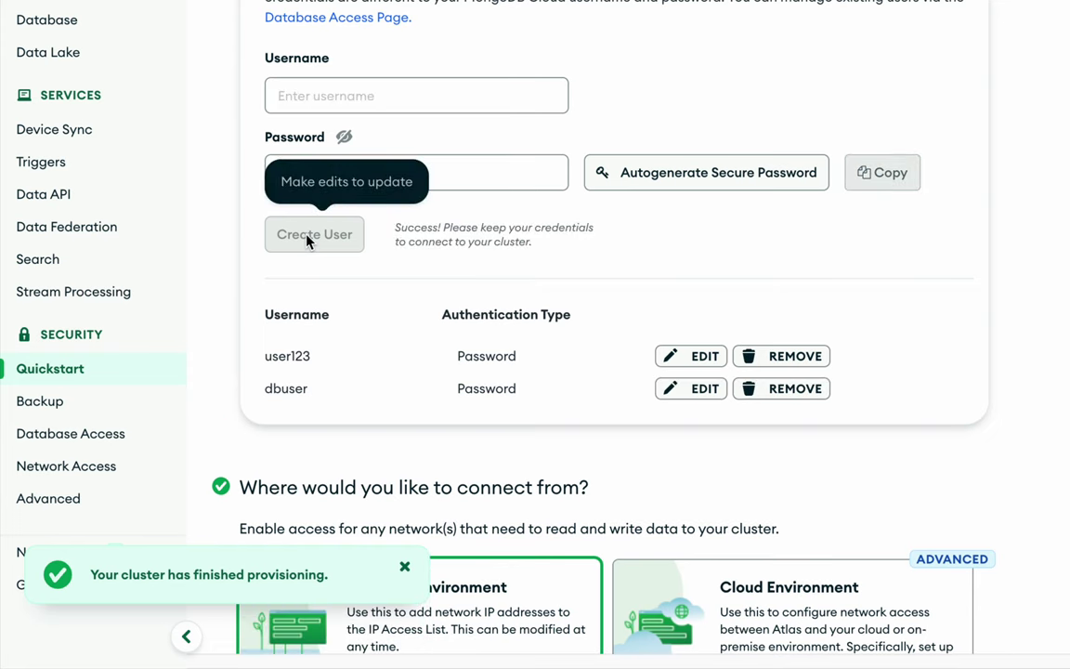
drag(281, 388, 552, 411)
click(455, 353)
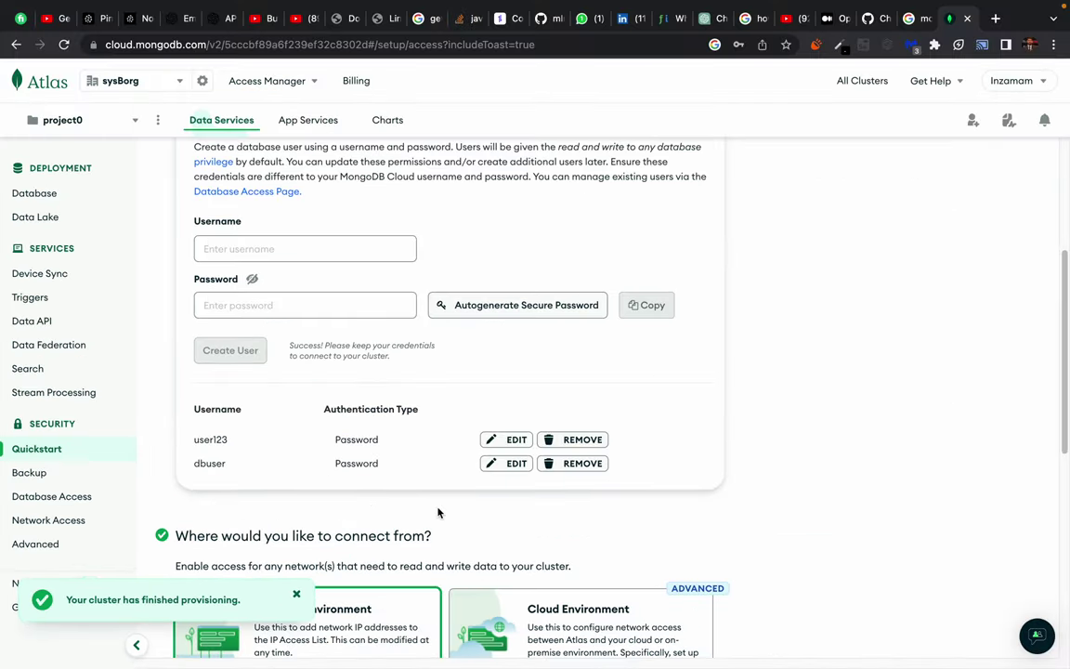
scroll(439, 513, down, 5)
Dismiss the cluster provisioned notice and add this computer's current IP to the access list.
click(297, 594)
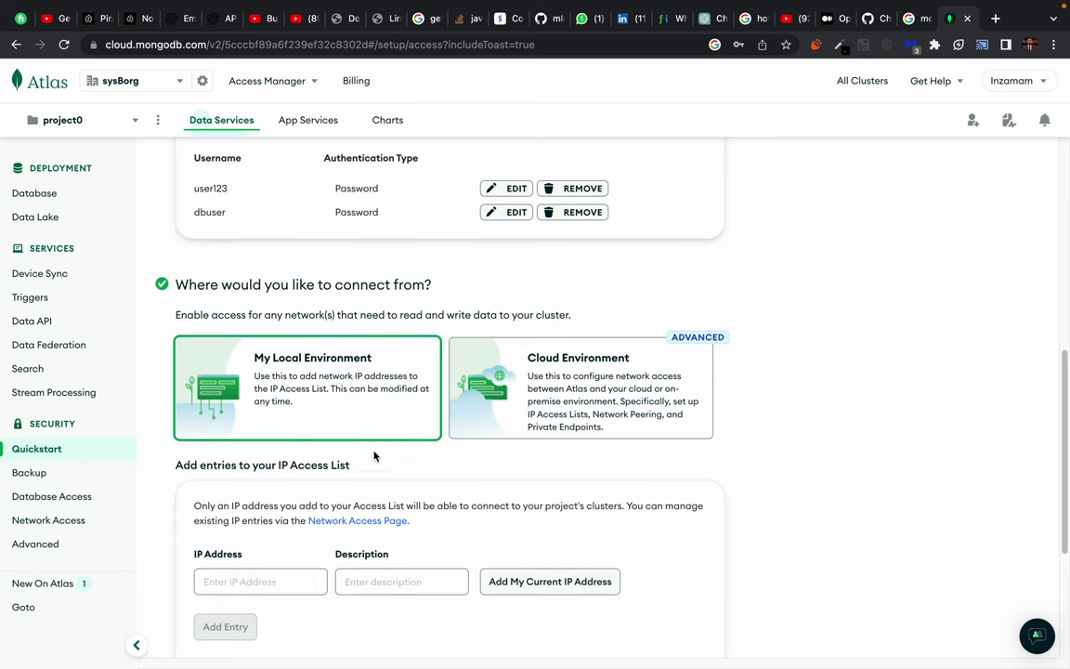
scroll(367, 465, down, 5)
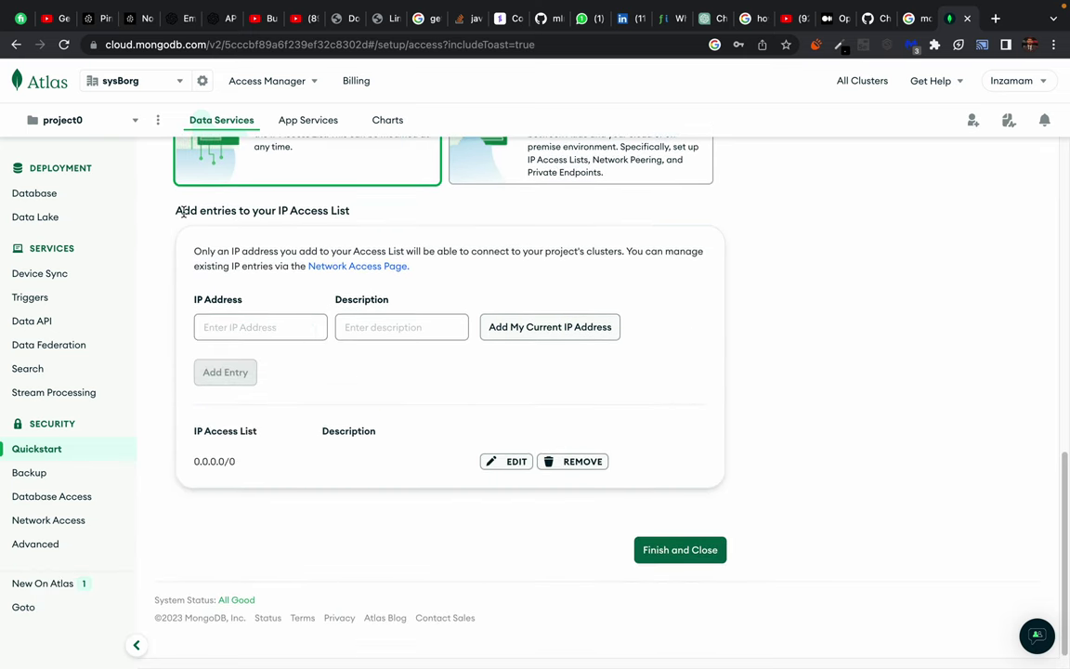
drag(184, 211, 351, 212)
click(351, 212)
triple_click(308, 209)
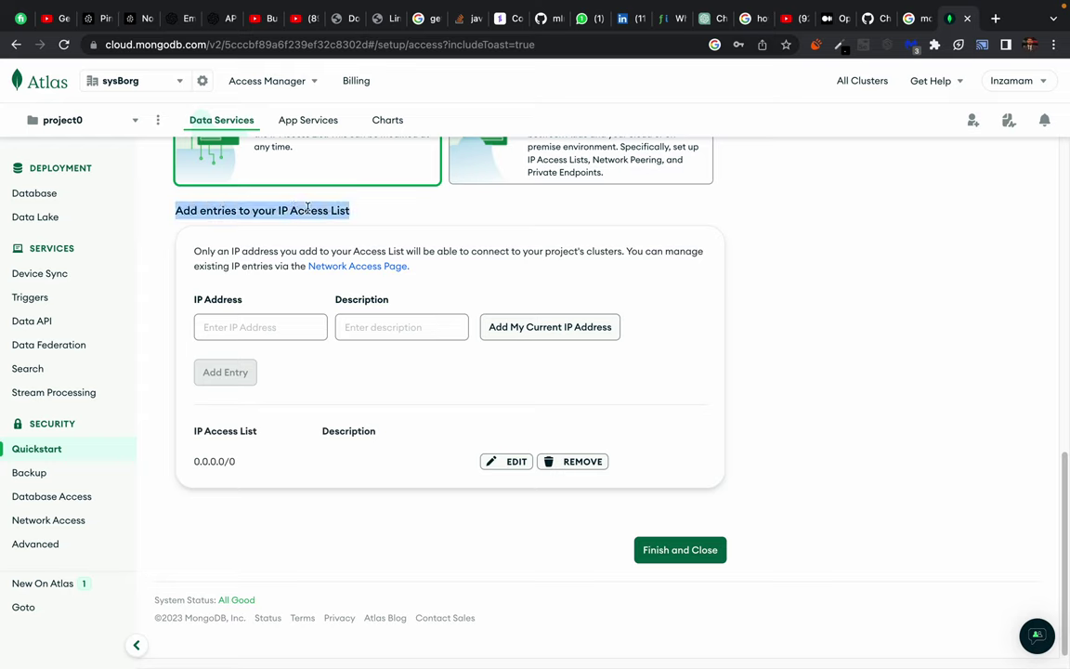
click(308, 209)
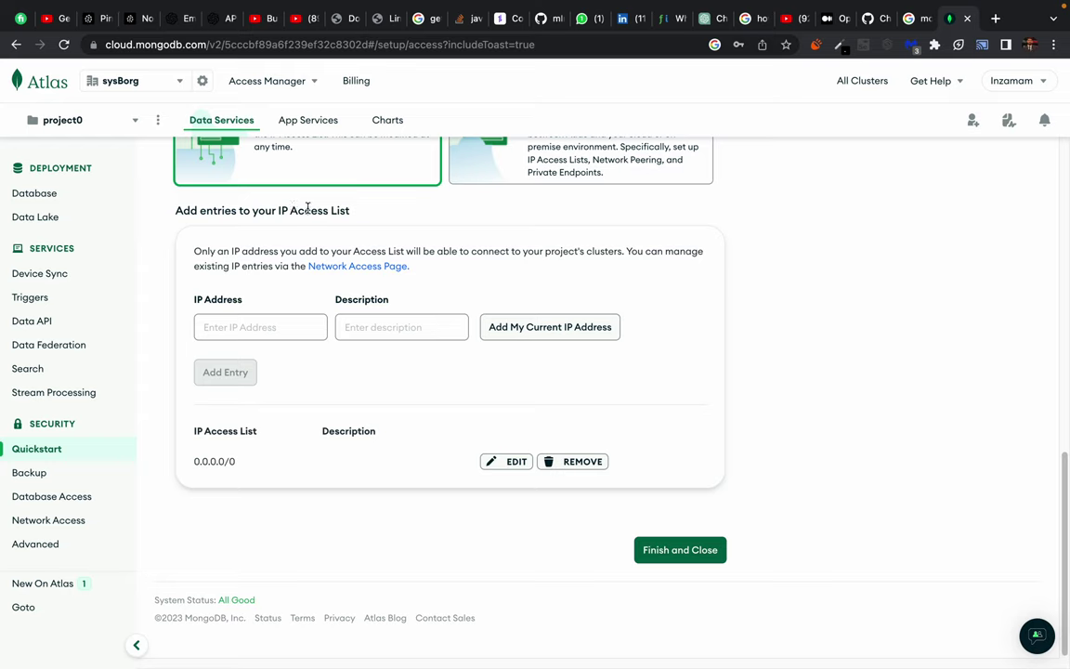
click(549, 336)
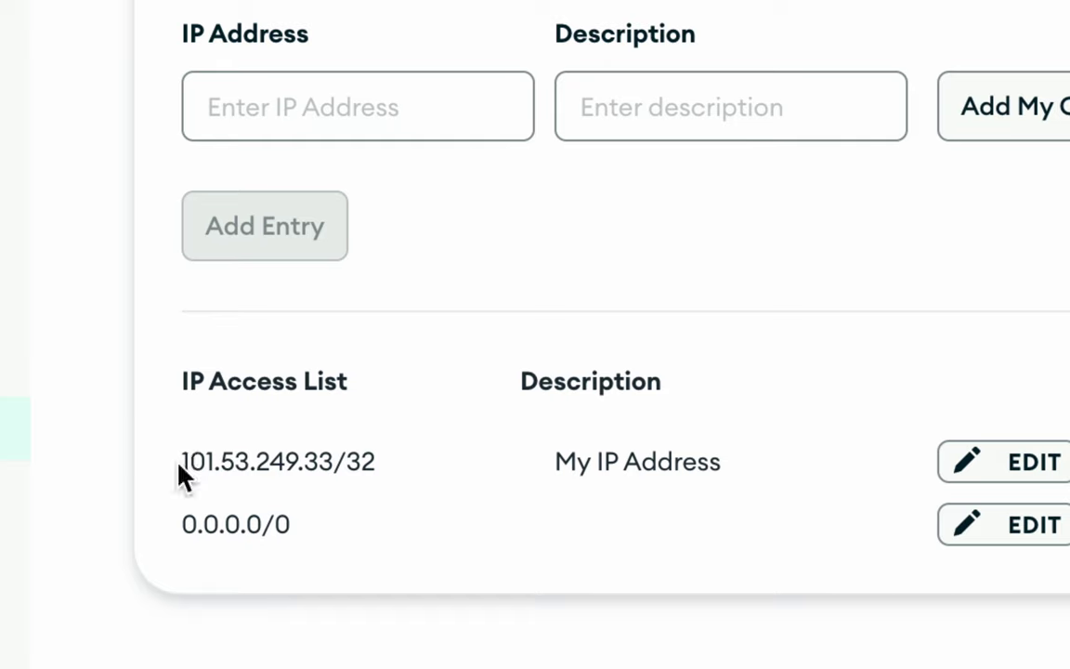
Inspect the new My IP Address entry and its /32 suffix.
drag(179, 464, 438, 465)
click(439, 465)
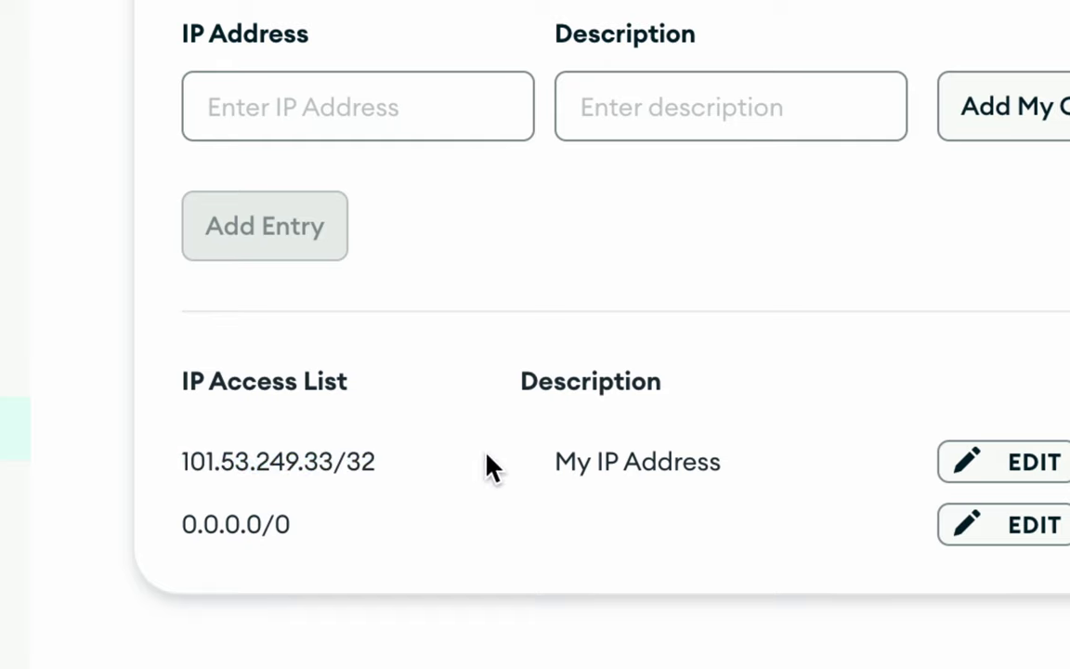
triple_click(269, 457)
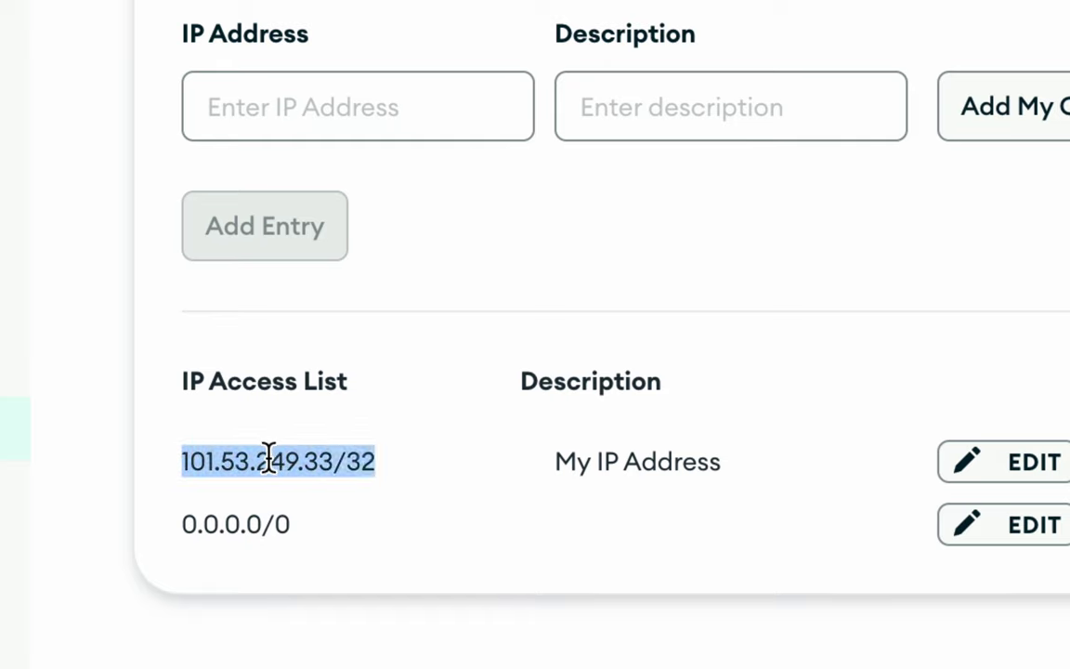
key(shift+Left)
key(shift+Left)
key(shift+Left)
key(shift+Right)
key(shift+Right)
key(shift+Right)
key(shift+Left)
key(shift+Left)
key(shift+Left)
key(shift+Right)
key(shift+Right)
key(shift+Right)
key(shift+Left)
key(shift+Left)
key(shift+Left)
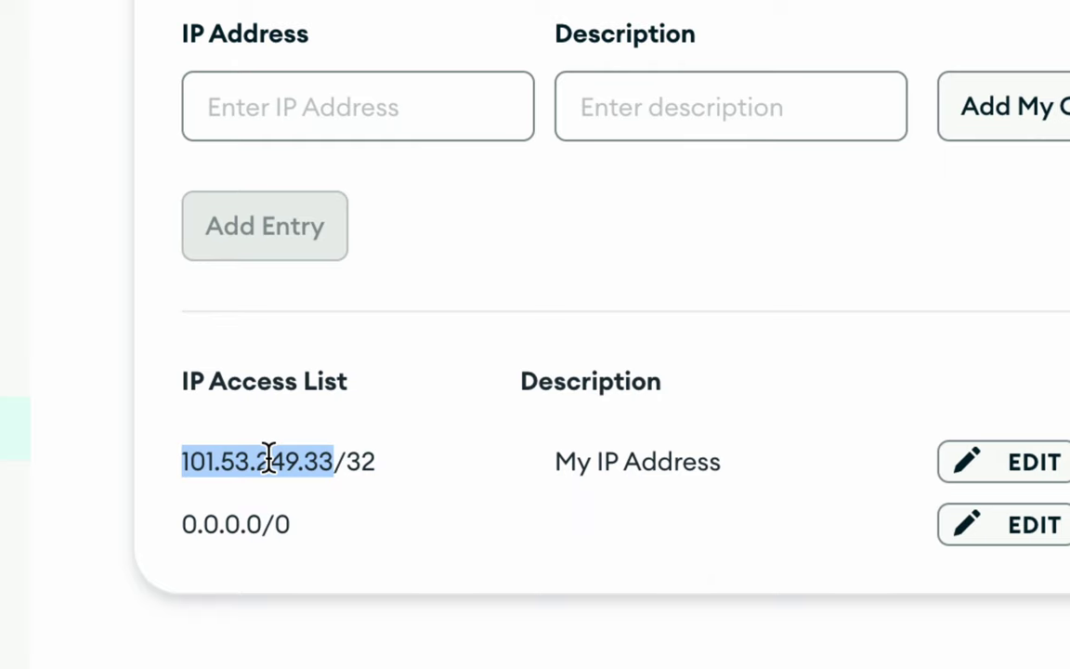
click(268, 459)
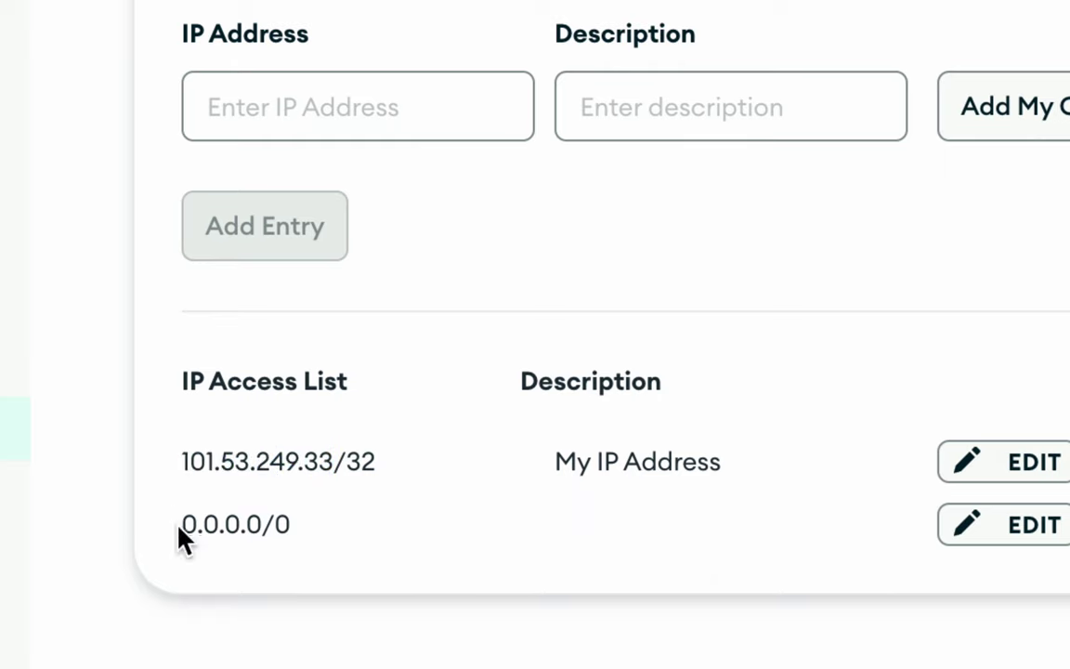
Remove the My IP Address entry, leaving only 0.0.0.0/0 in the IP Access List.
drag(178, 525, 327, 530)
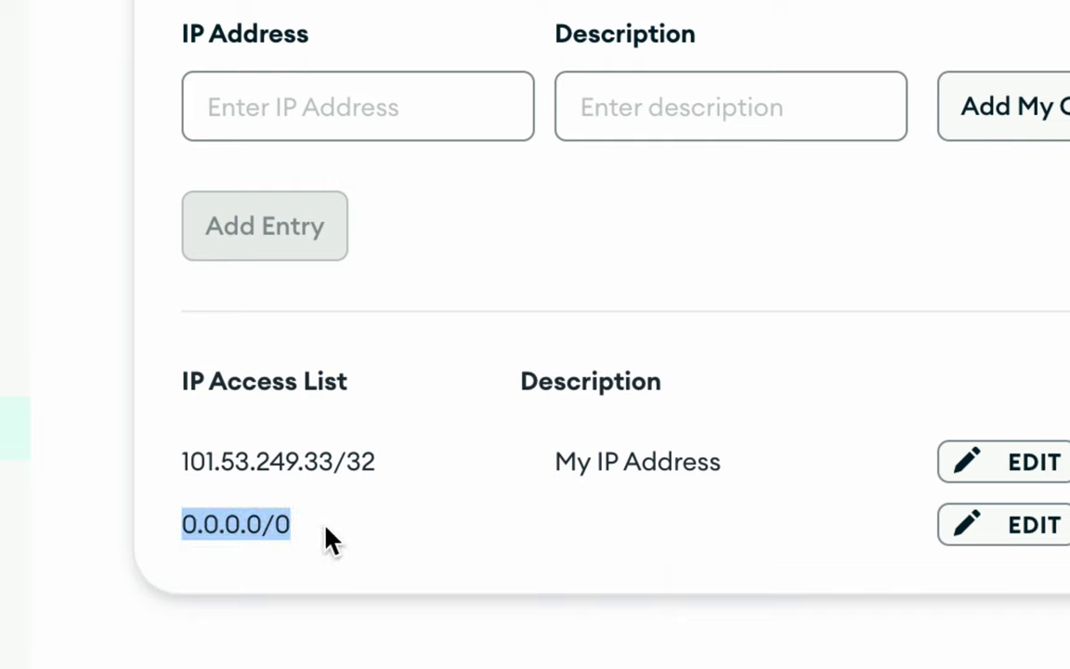
double_click(240, 525)
click(260, 526)
drag(180, 528, 404, 531)
click(406, 522)
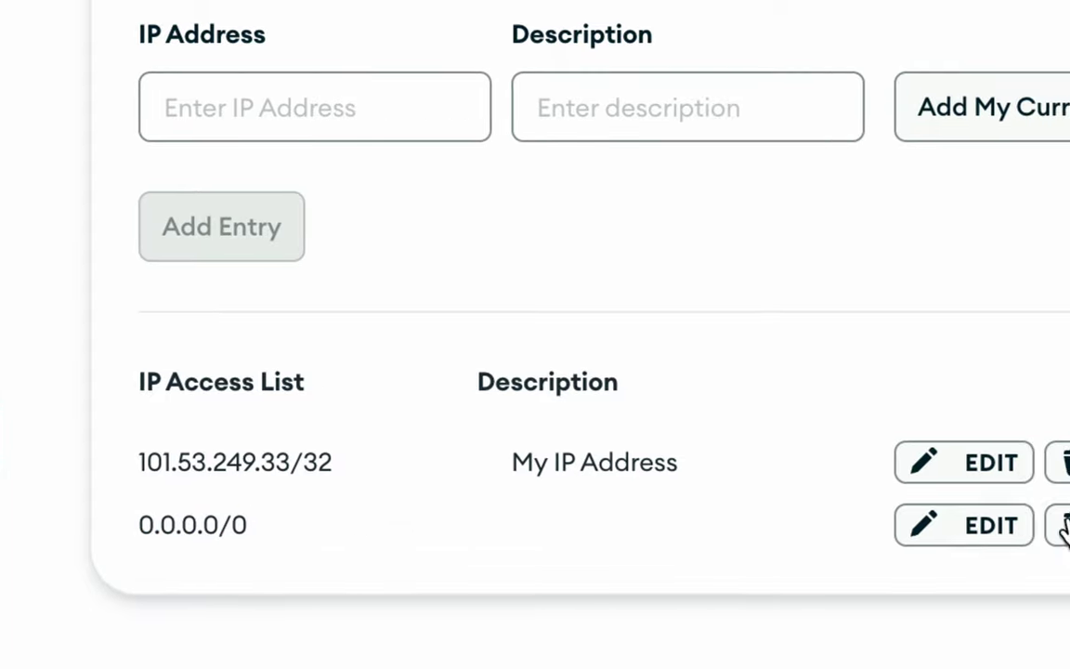
click(992, 472)
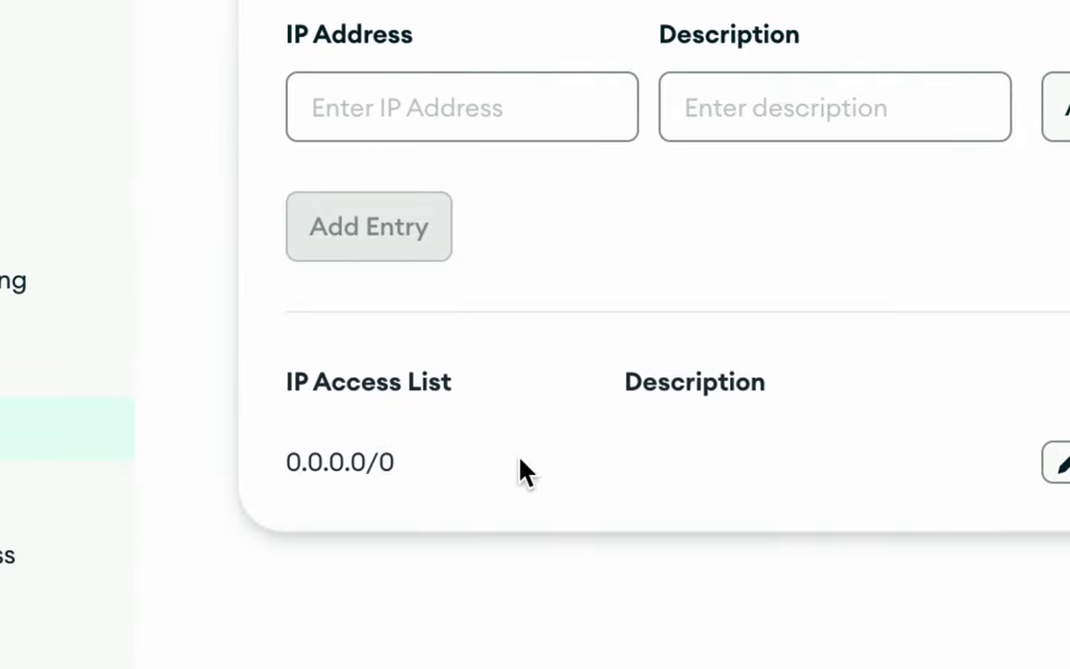
drag(309, 462, 461, 471)
click(461, 471)
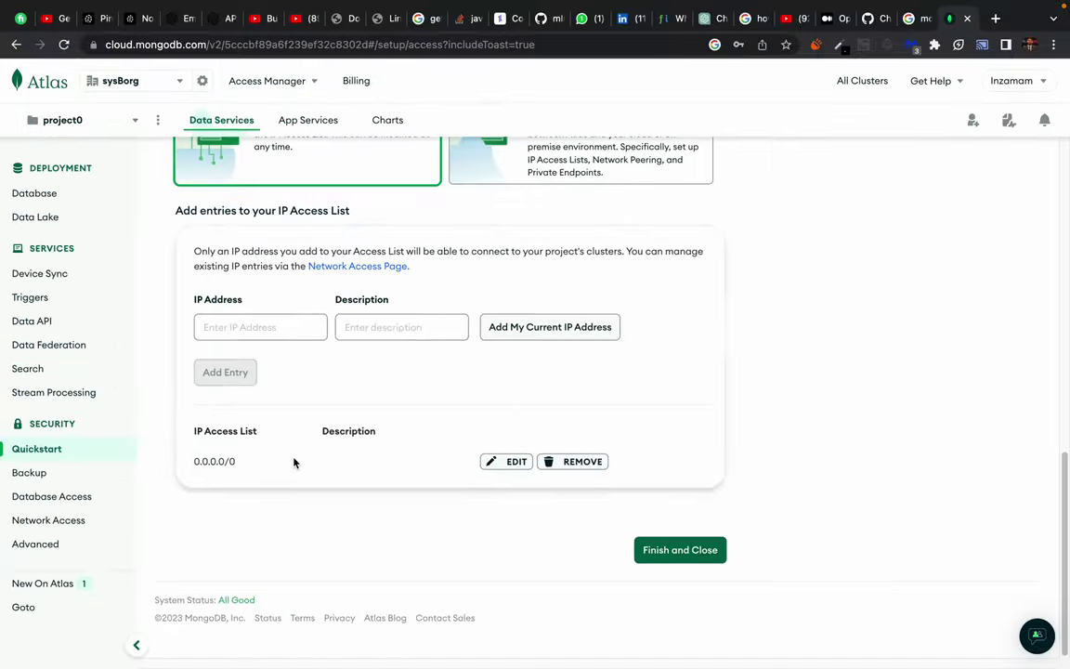
drag(276, 462, 426, 462)
click(259, 466)
Finish and close the access setup, go to Databases, and dismiss Chrome's password warning.
click(675, 550)
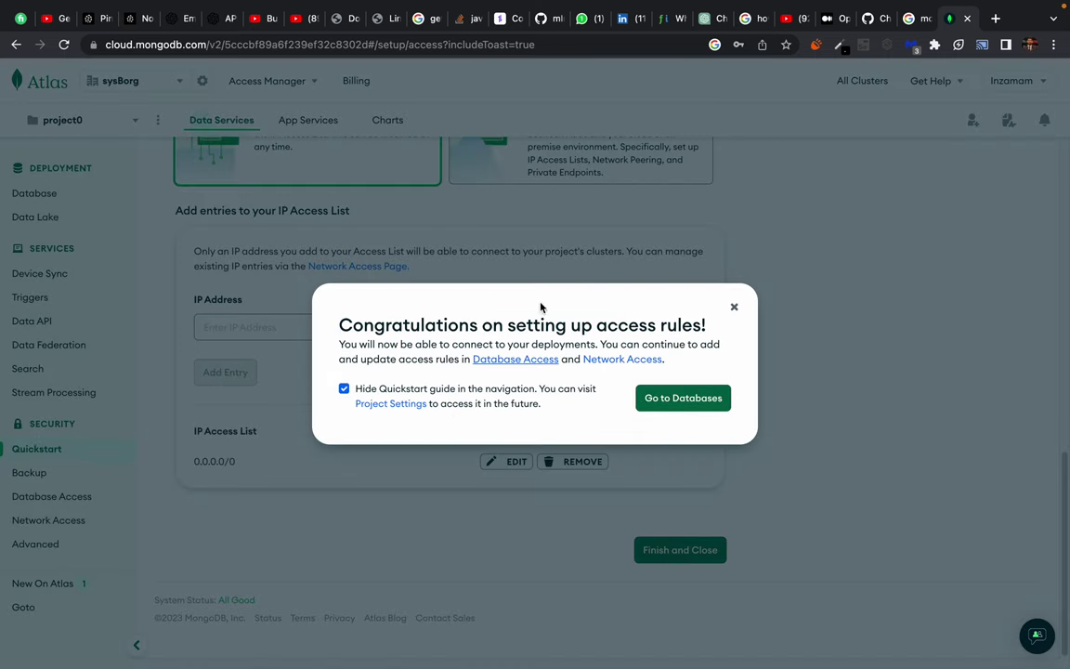
click(689, 402)
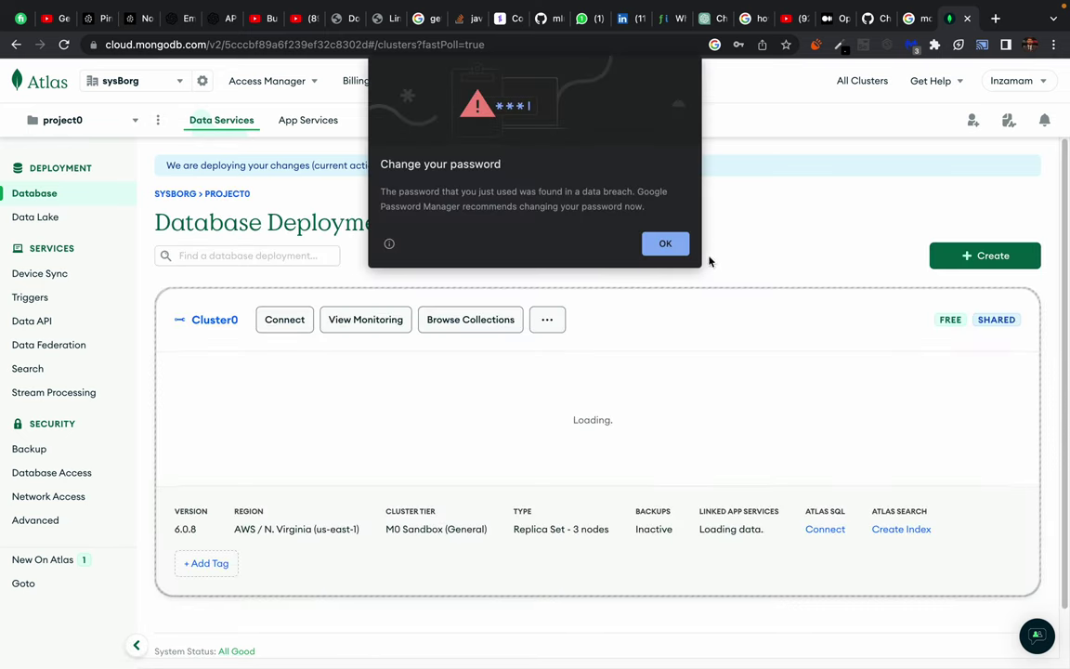
click(666, 246)
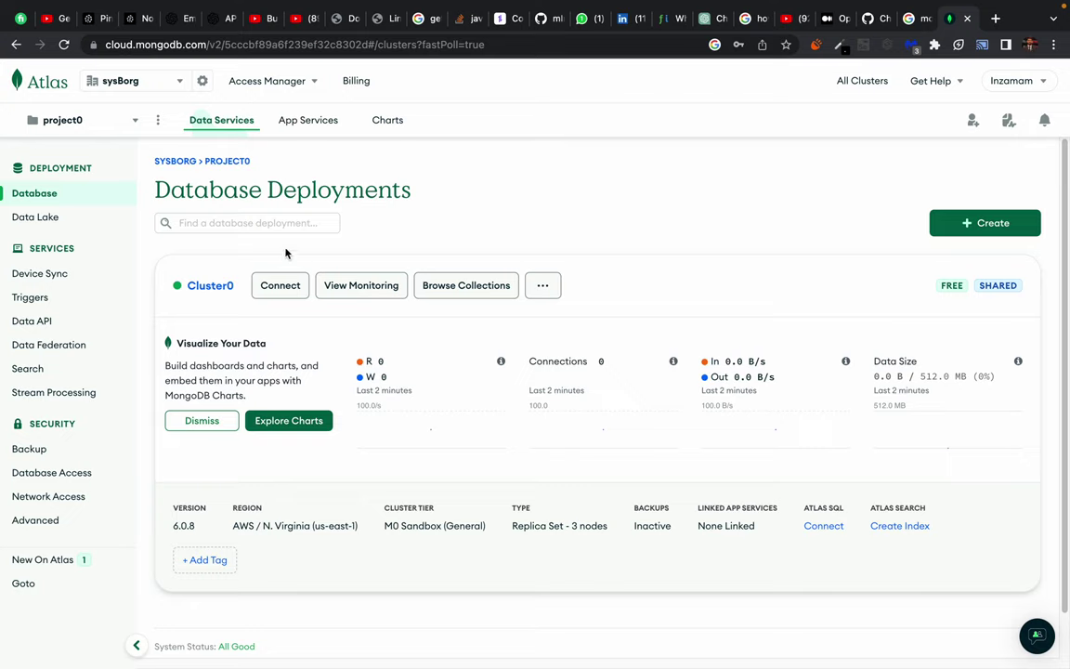
Open Cluster0's Connect dialog, choose Drivers, and keep Node.js with version 5.5 or later.
click(268, 285)
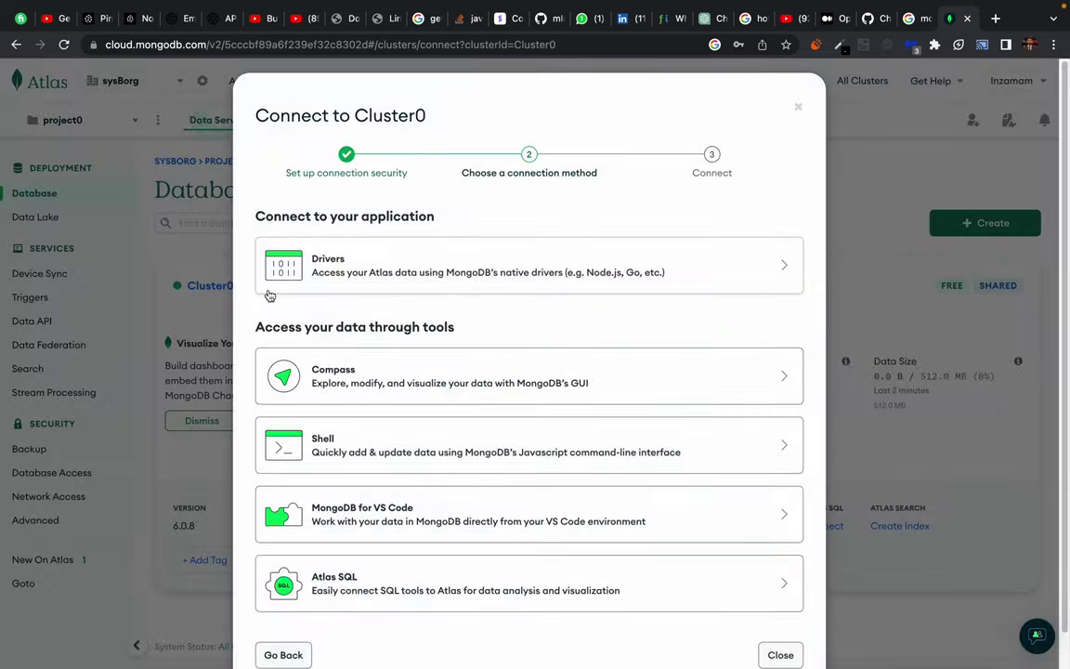
scroll(365, 384, down, 2)
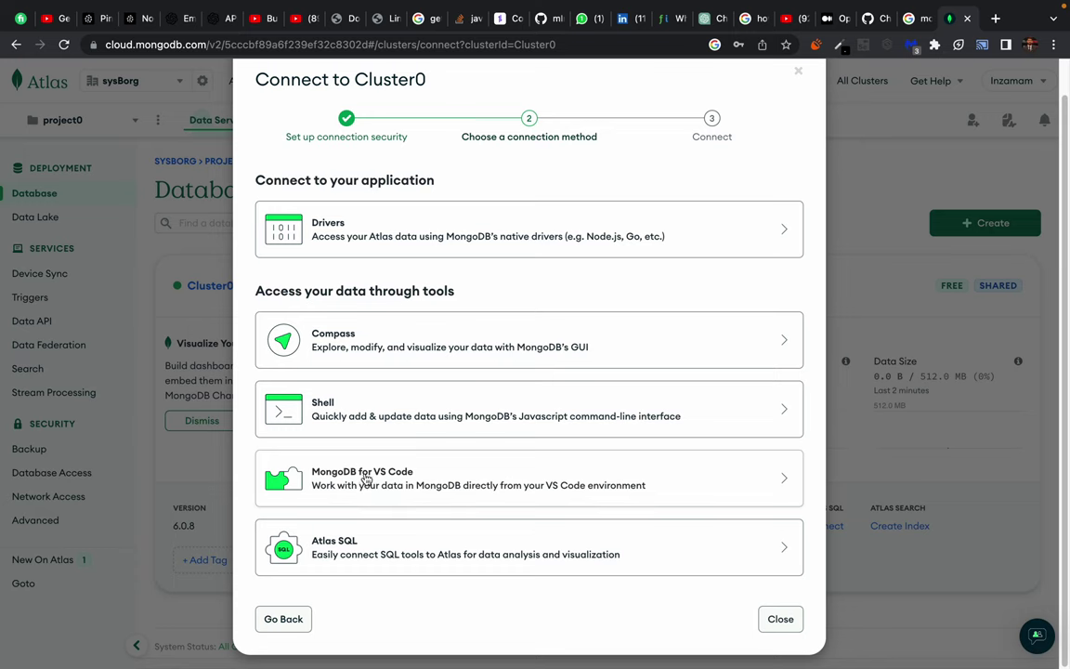
click(340, 234)
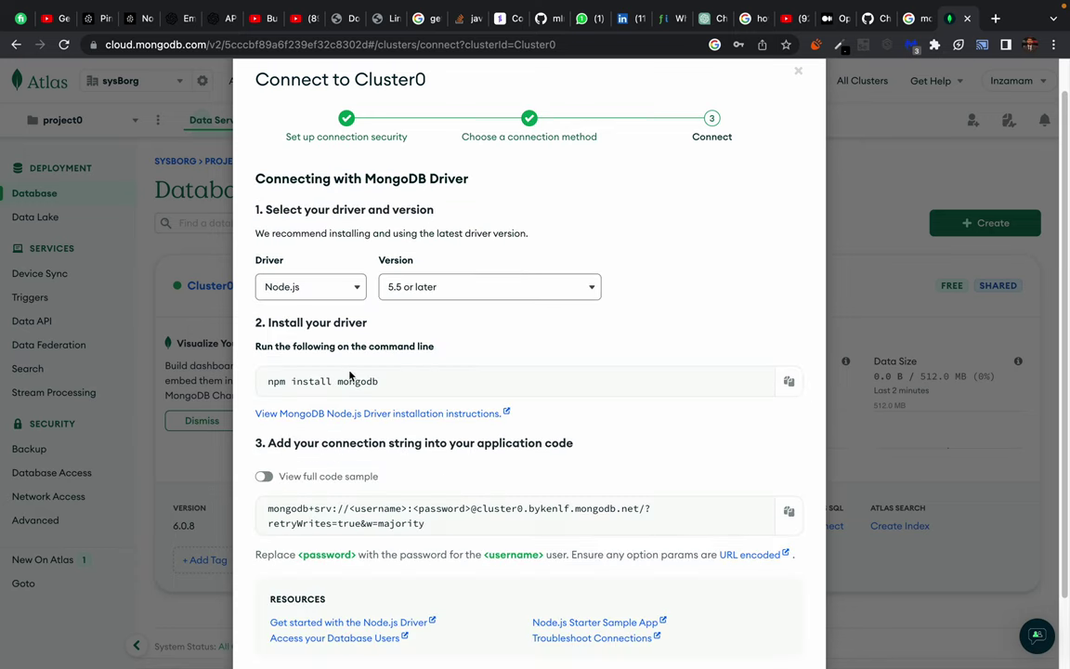
scroll(405, 183, down, 2)
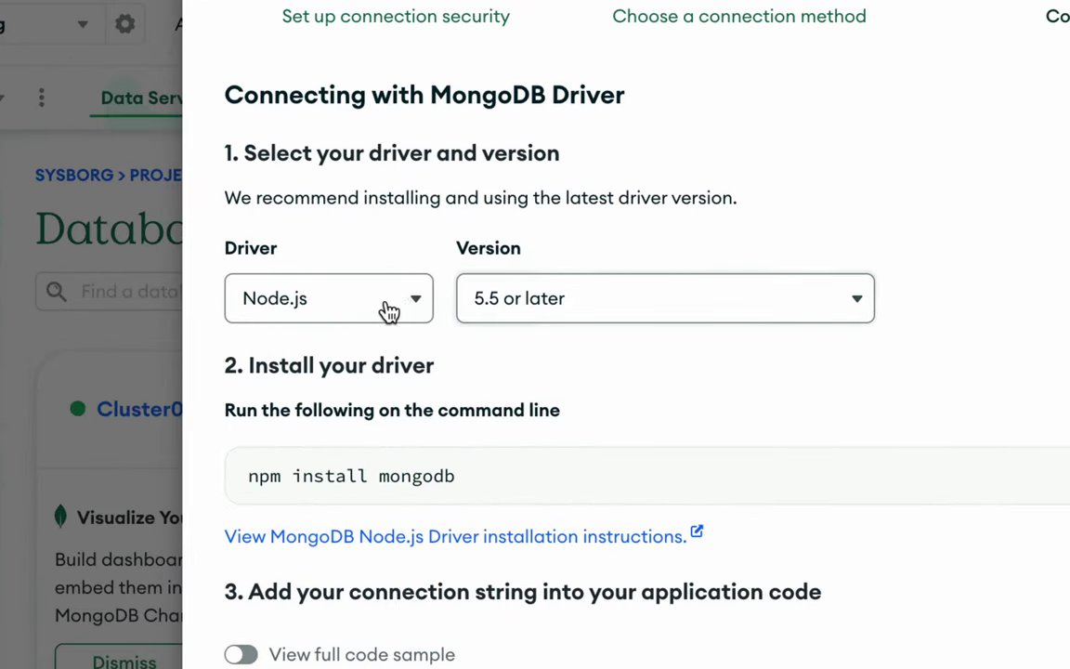
click(418, 303)
click(571, 307)
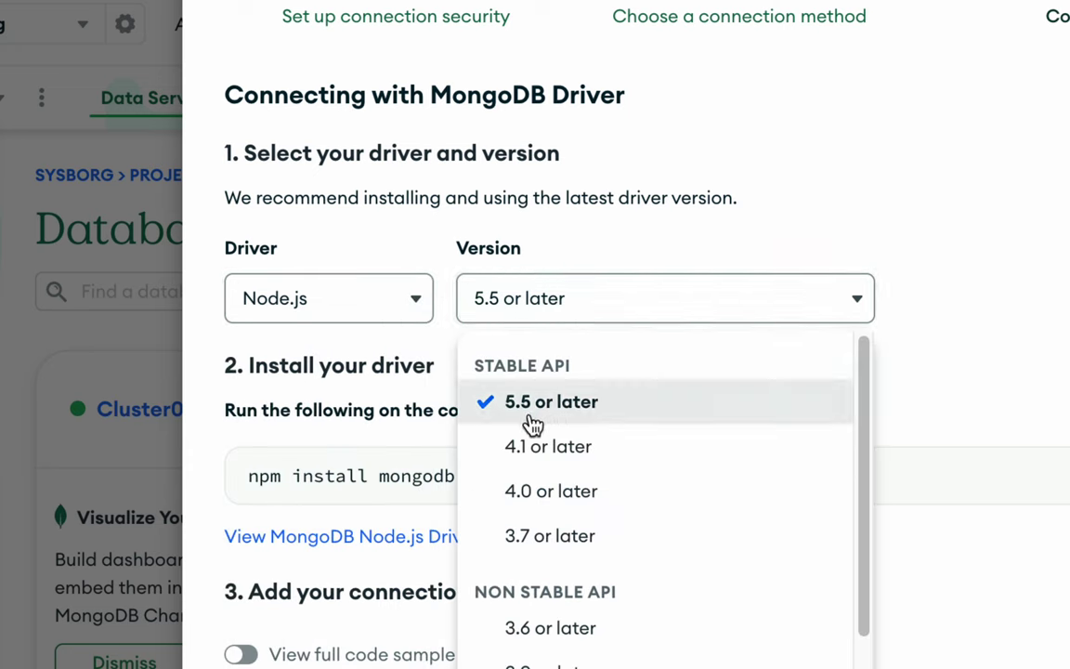
click(556, 305)
click(557, 306)
scroll(553, 430, down, 1)
scroll(557, 430, up, 1)
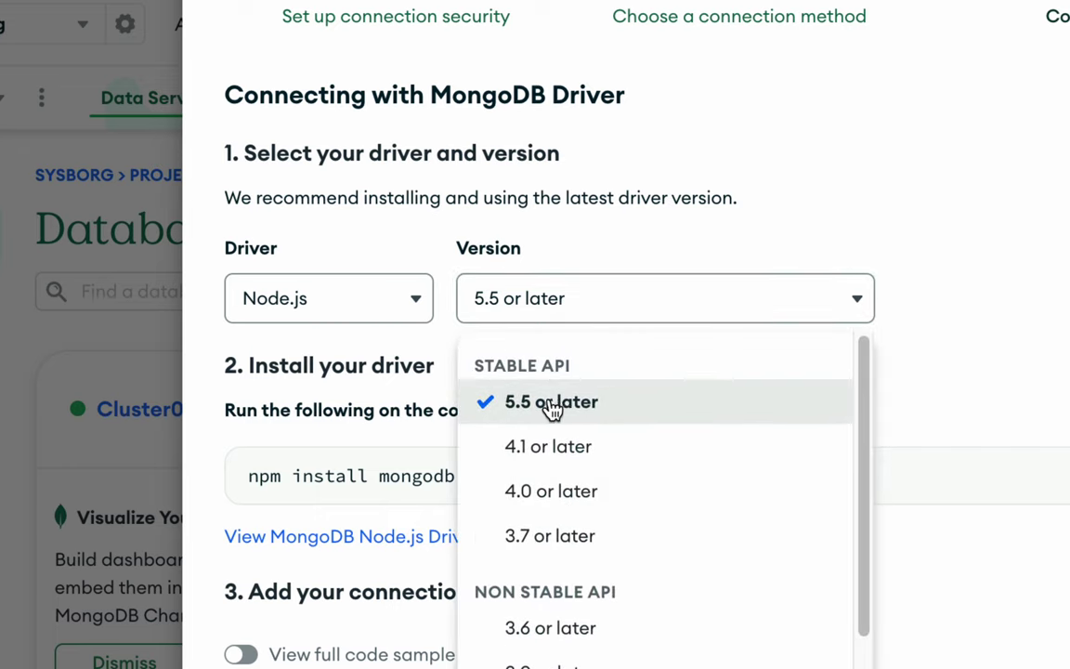
click(553, 406)
Select the npm install mongodb command, compare Python's pip install command, then return to Node.js.
scroll(537, 382, down, 1)
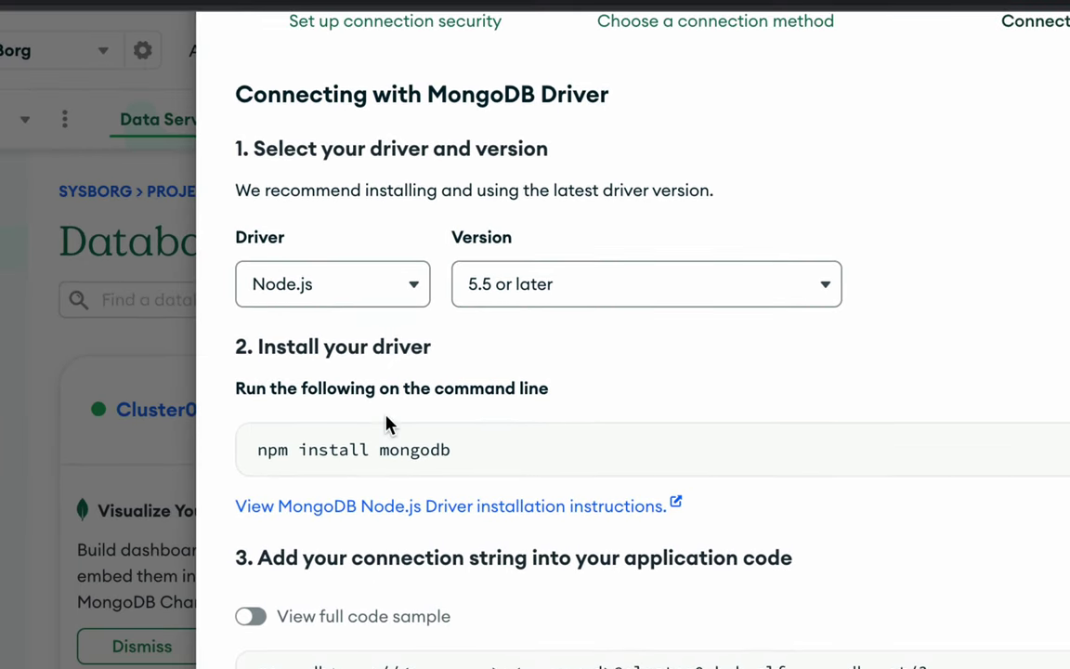
scroll(336, 440, down, 1)
triple_click(305, 432)
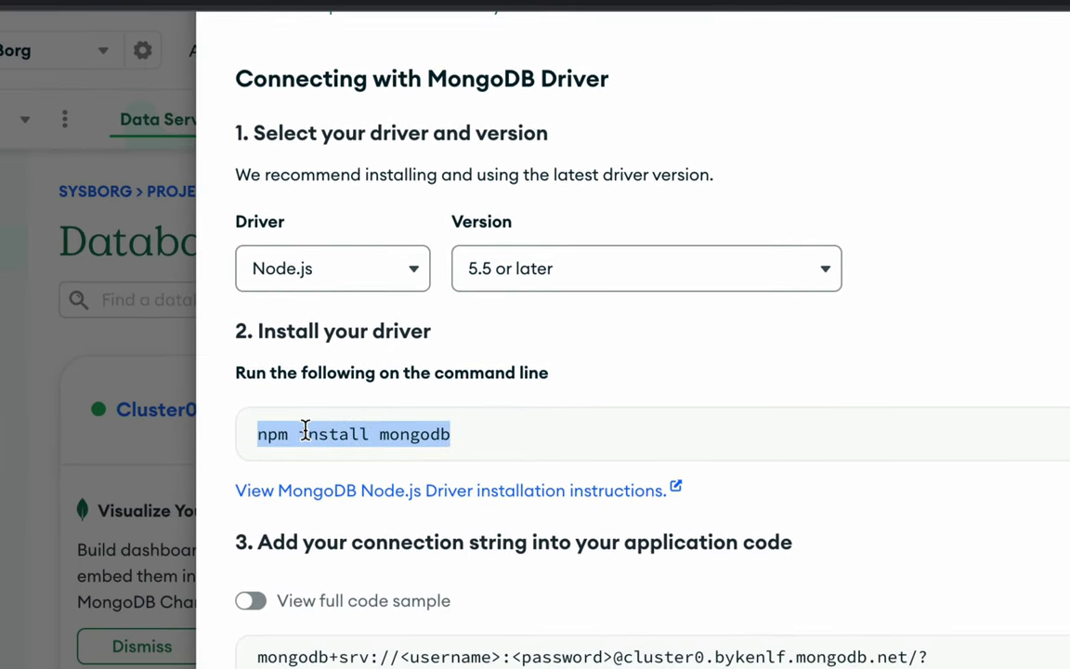
click(485, 438)
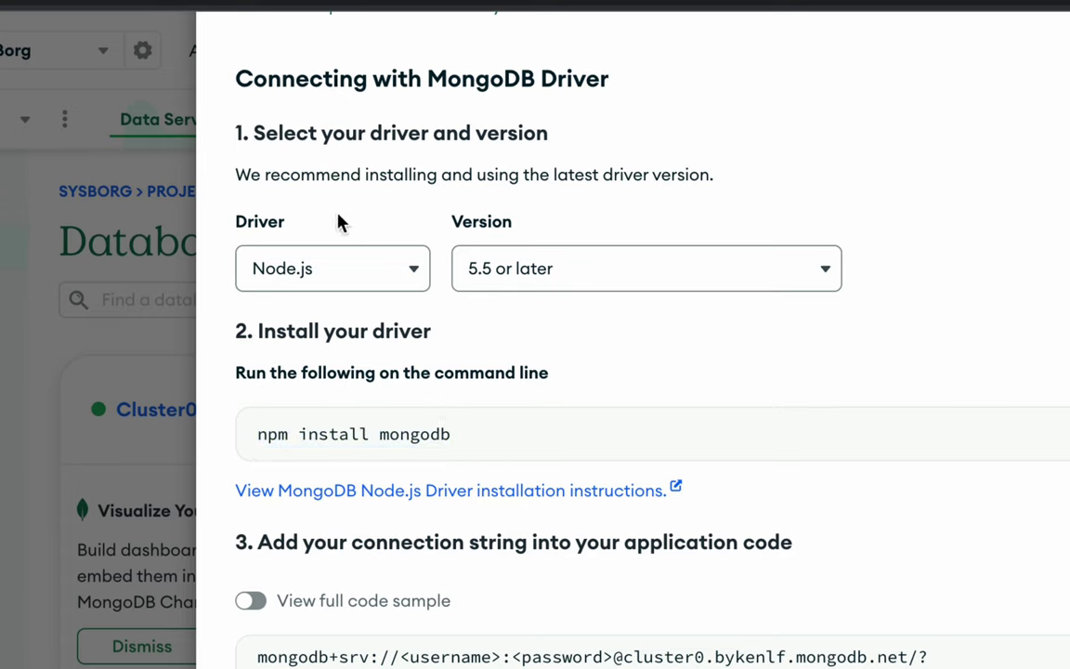
drag(339, 222, 599, 340)
click(620, 353)
click(367, 271)
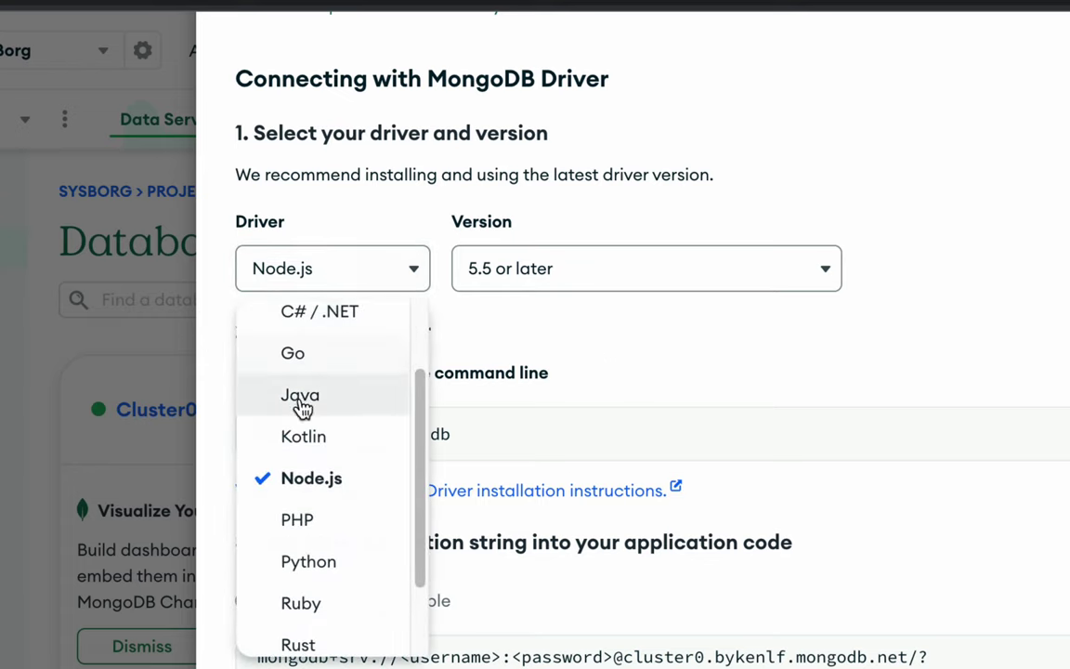
click(315, 561)
drag(279, 434, 573, 449)
click(573, 449)
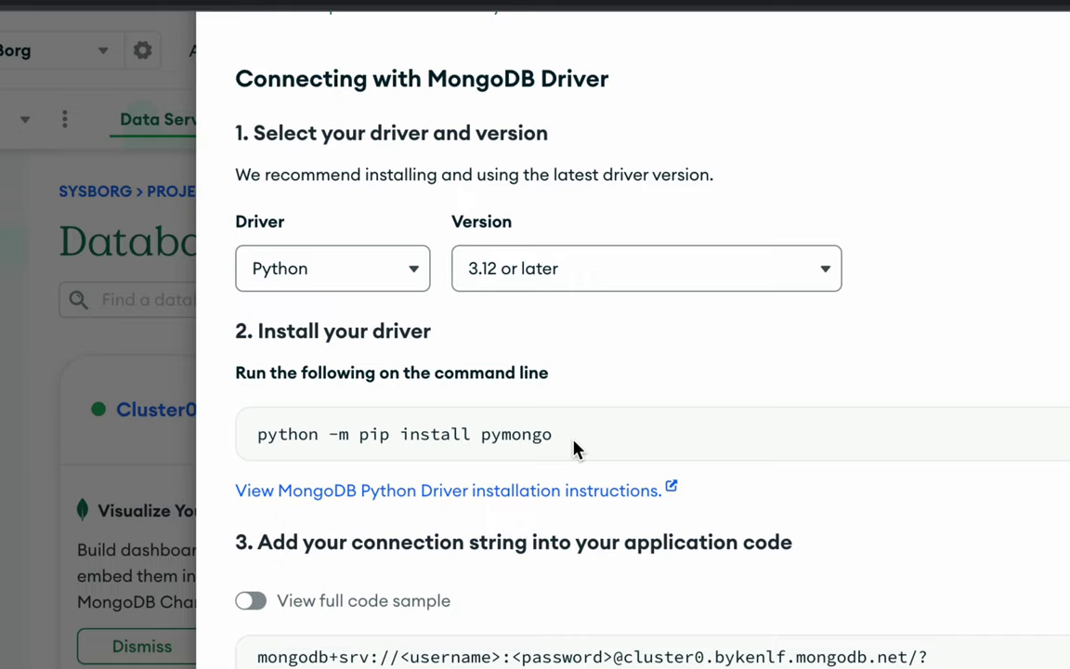
click(406, 279)
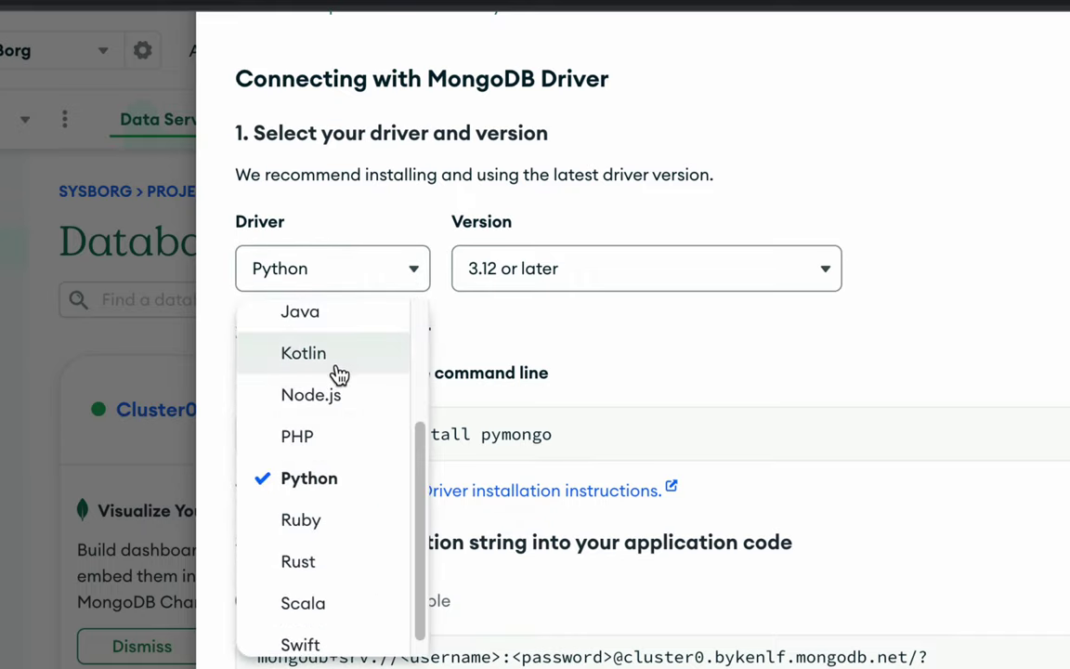
click(325, 396)
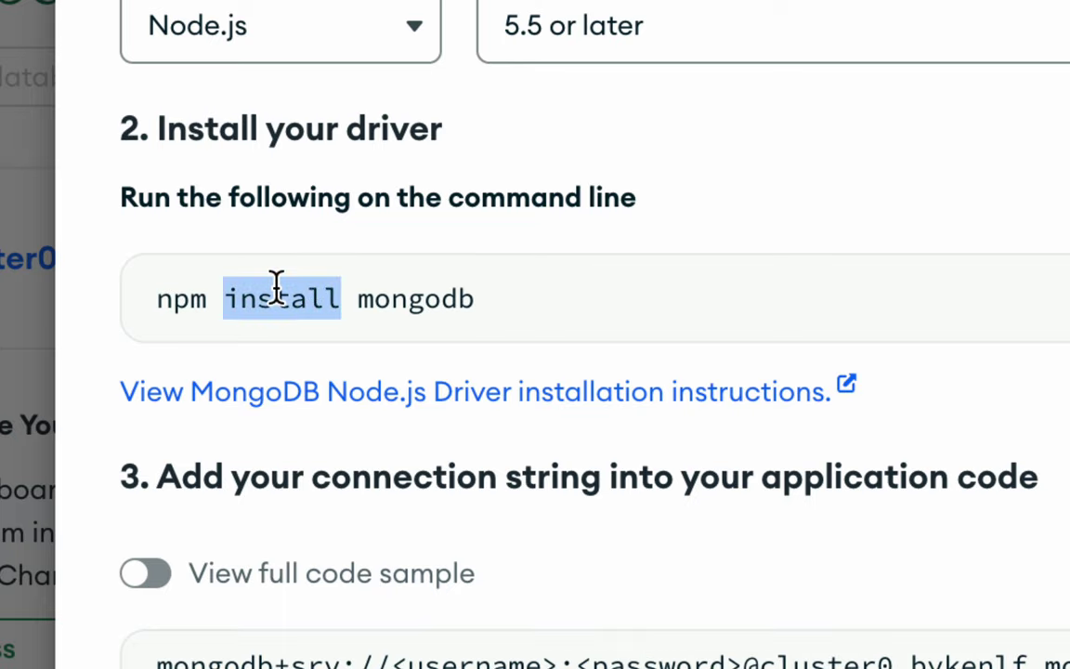
Try driver version 4.0 or later, revert to 5.5 or later, and select npm install mongodb.
triple_click(278, 288)
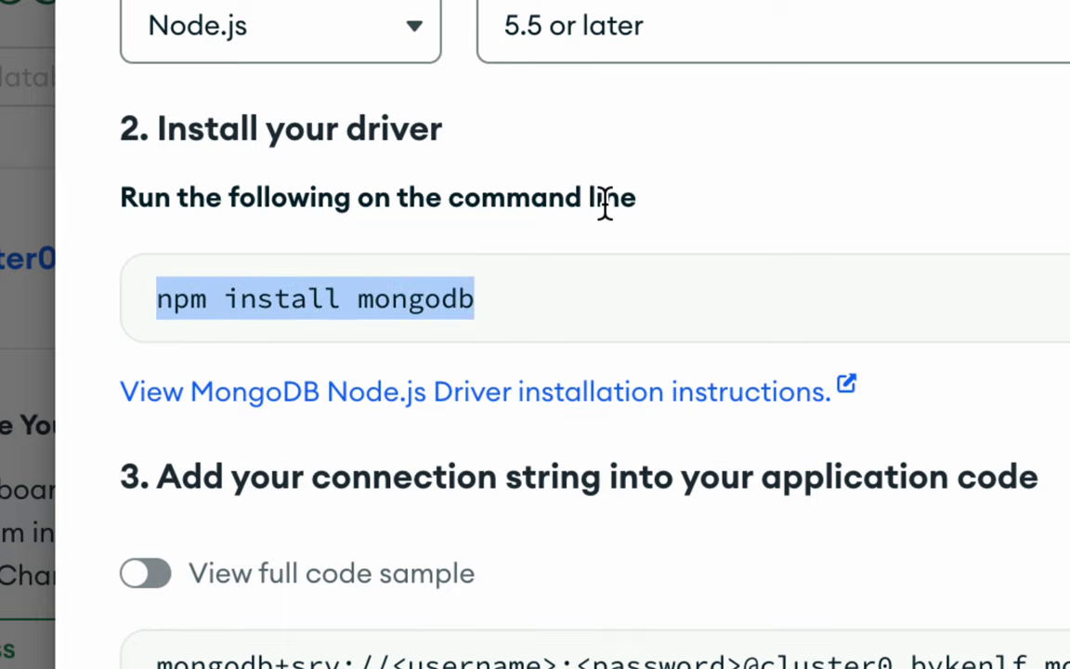
click(692, 58)
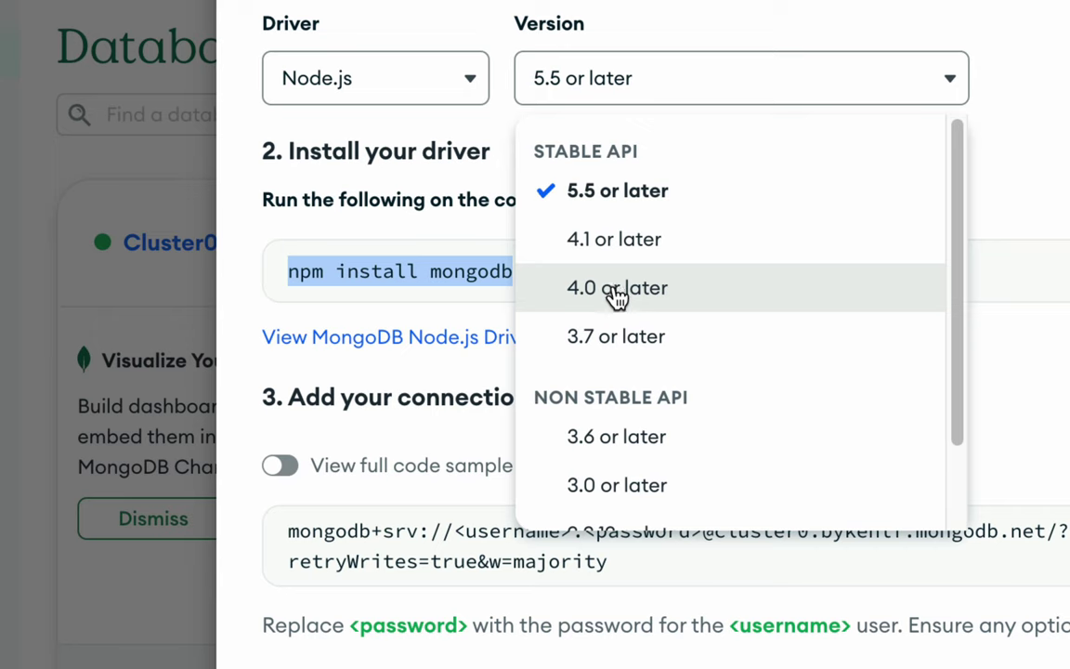
click(614, 292)
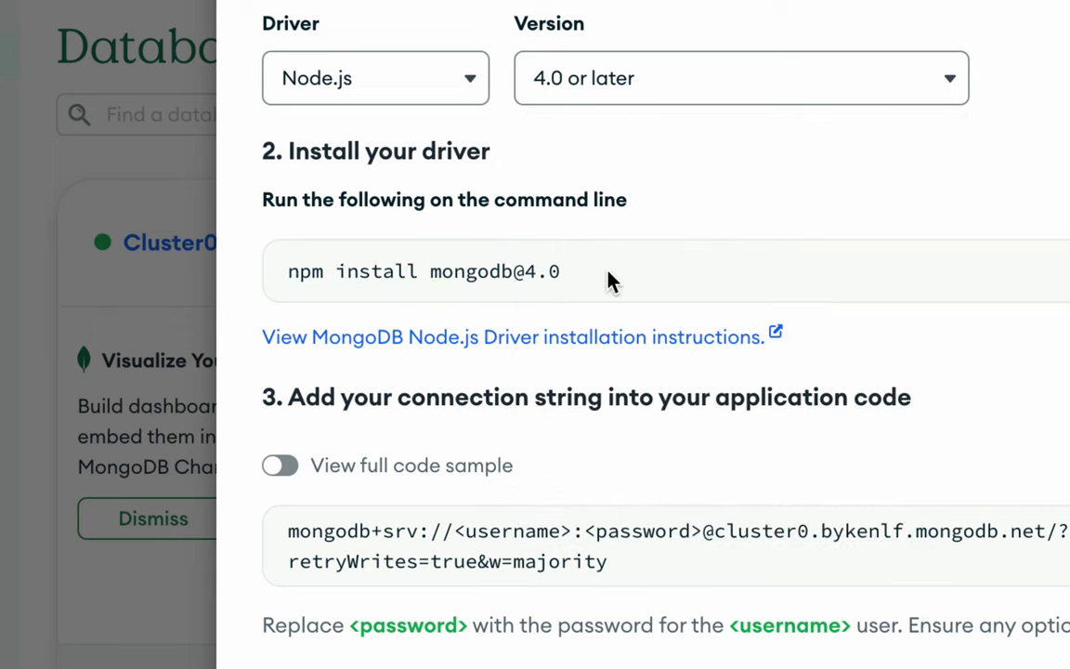
click(641, 93)
click(616, 191)
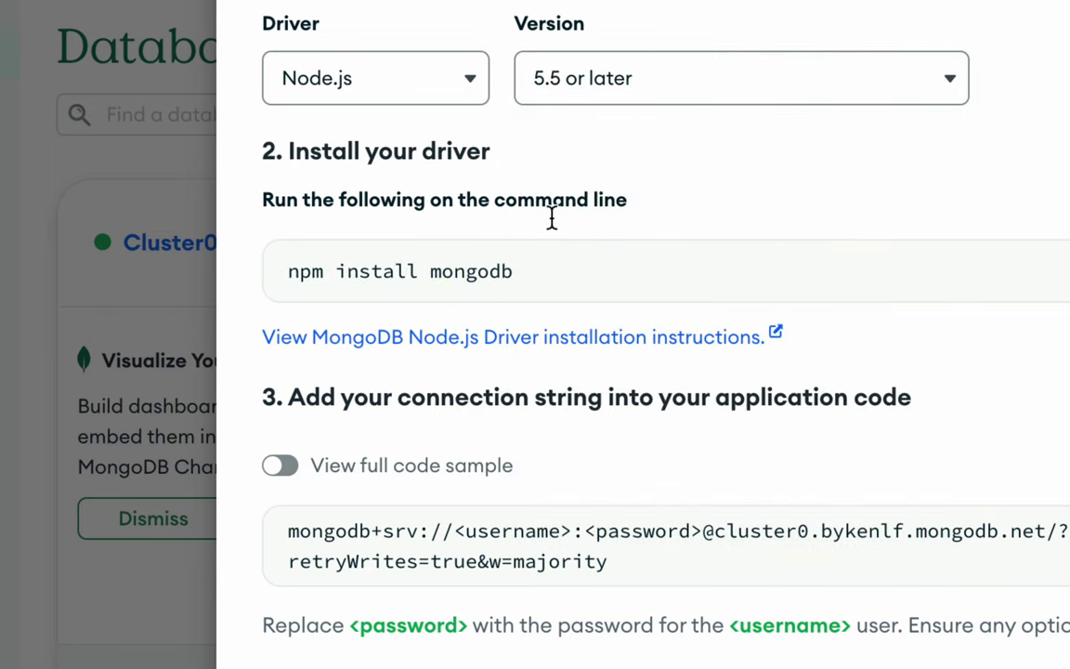
triple_click(465, 279)
key(super+c)
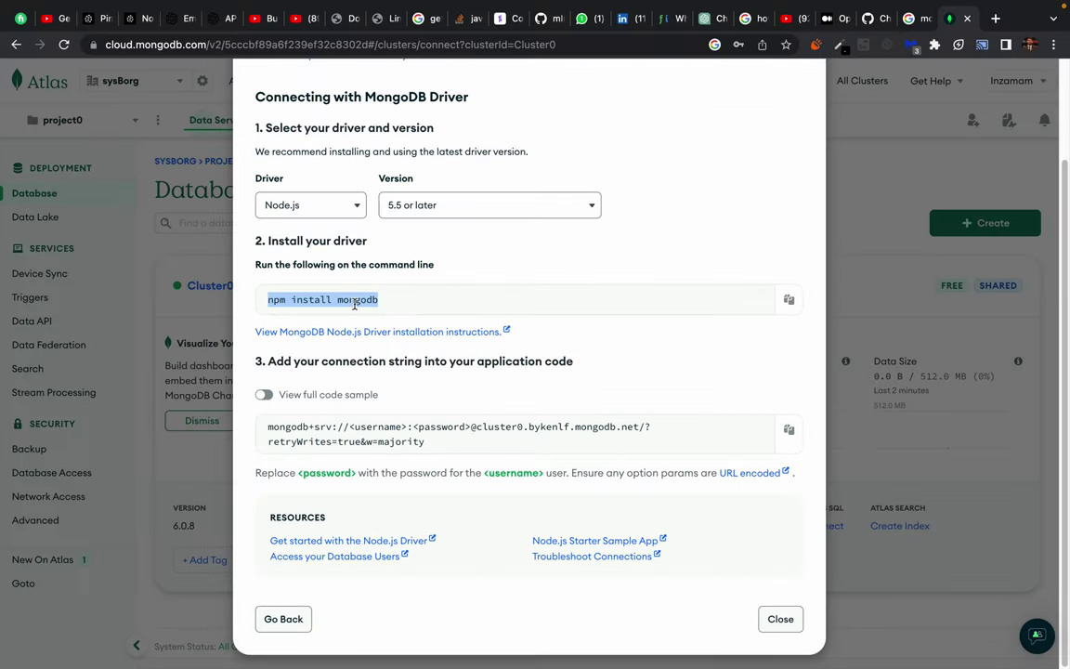
key(ctrl+Right)
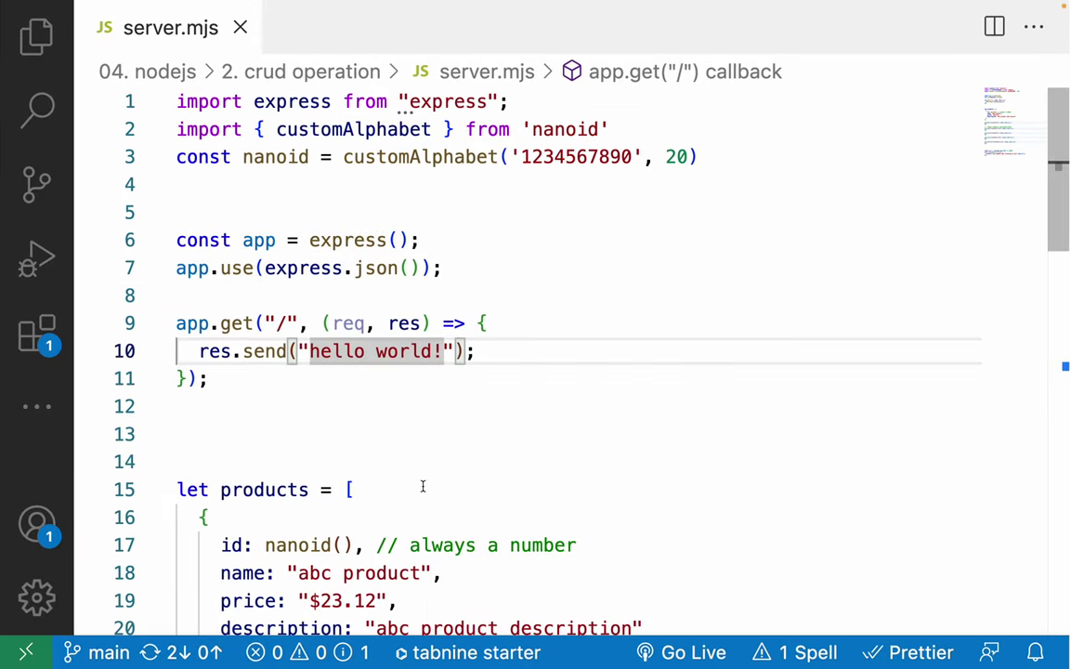
Open and shrink the integrated terminal, and show the project file tree in the Explorer.
key(ctrl+grave)
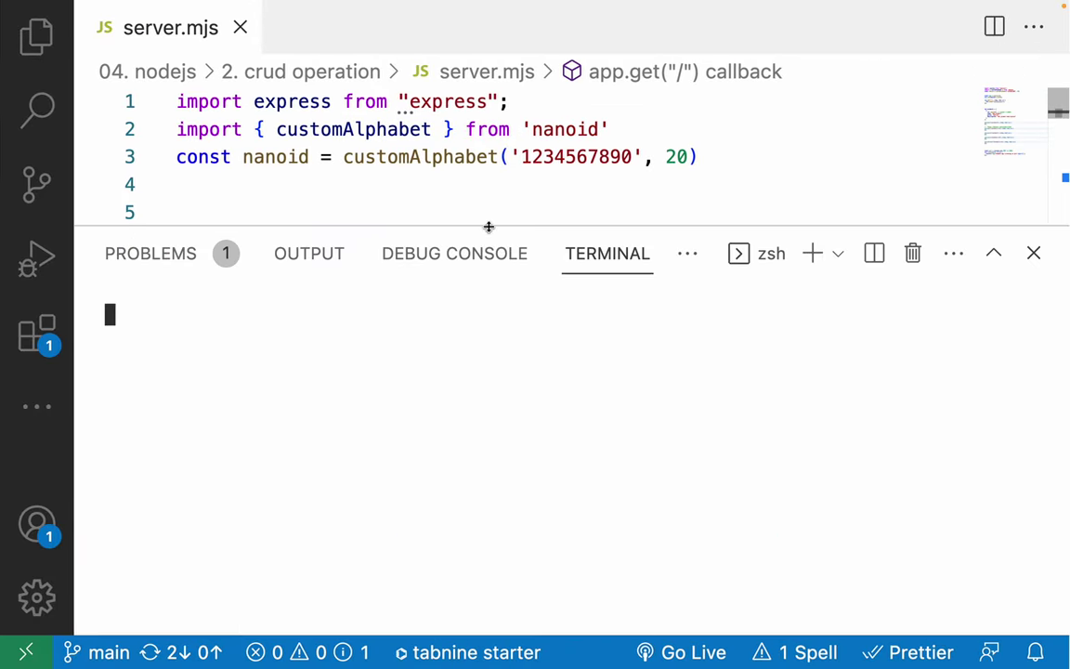
drag(488, 227, 490, 364)
scroll(327, 217, down, 2)
scroll(327, 216, up, 2)
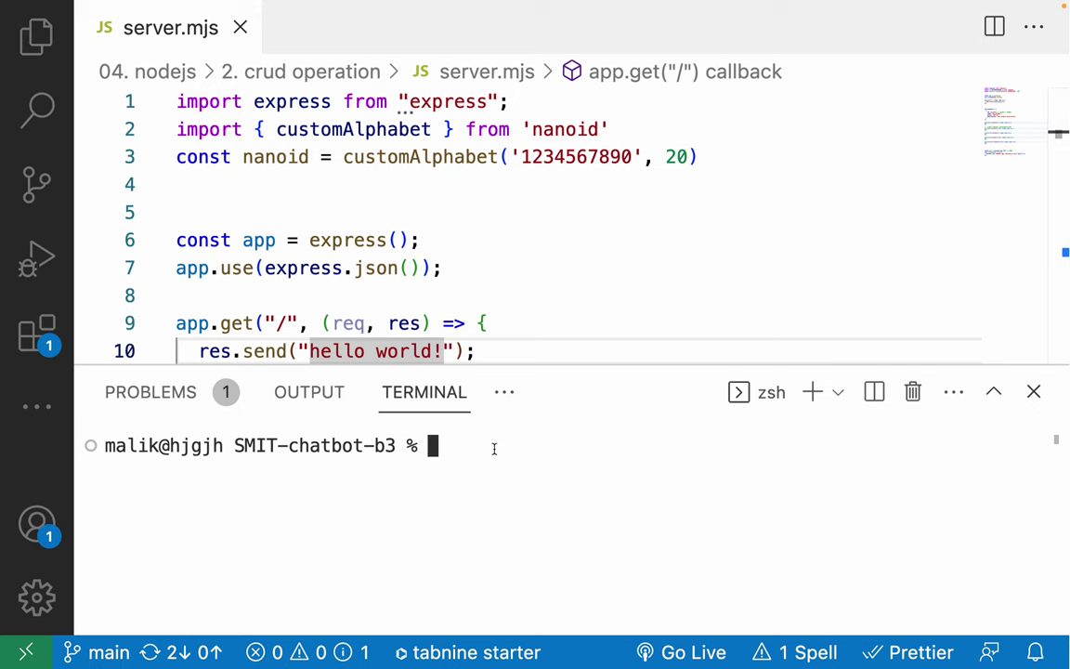
click(52, 51)
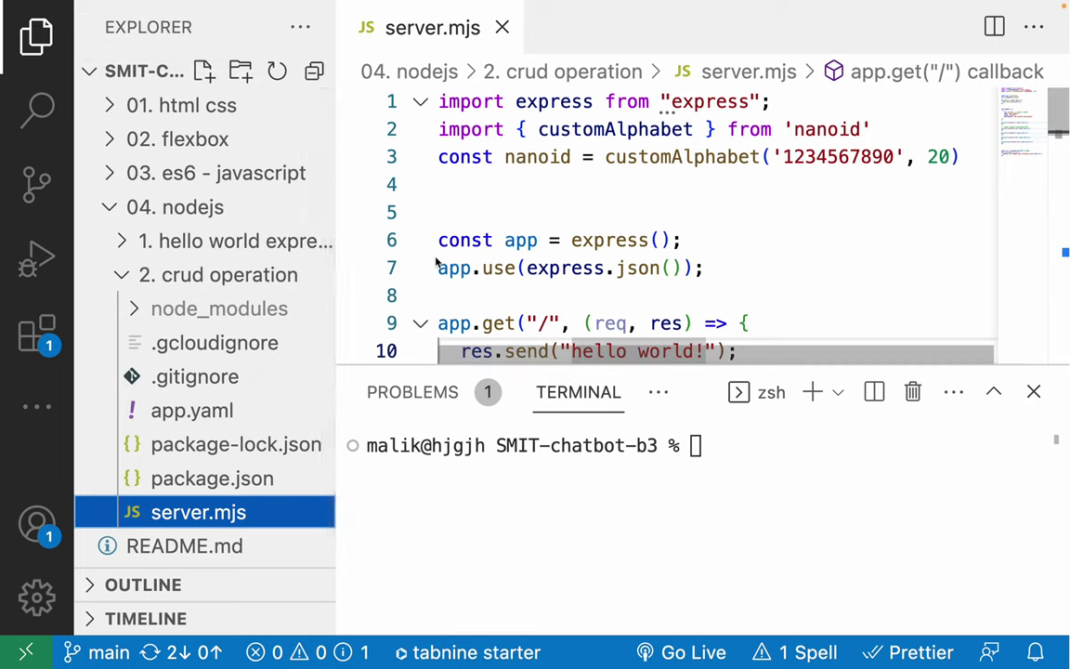
Paste npm install mongodb into the terminal, then erase it back to an empty prompt.
click(701, 522)
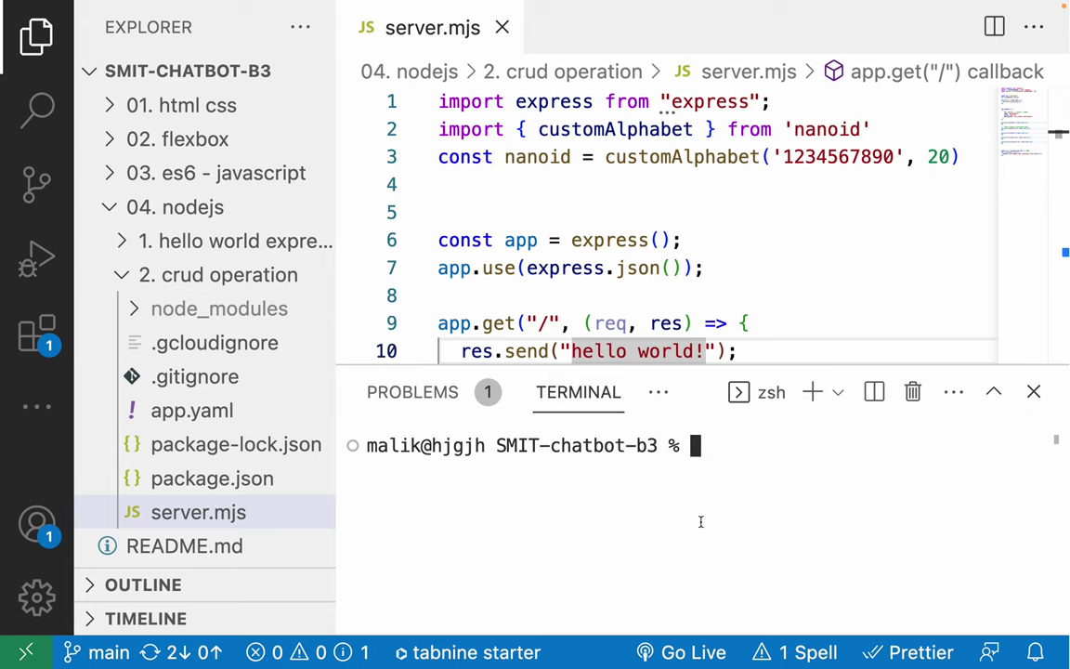
key(super+v)
key(Return)
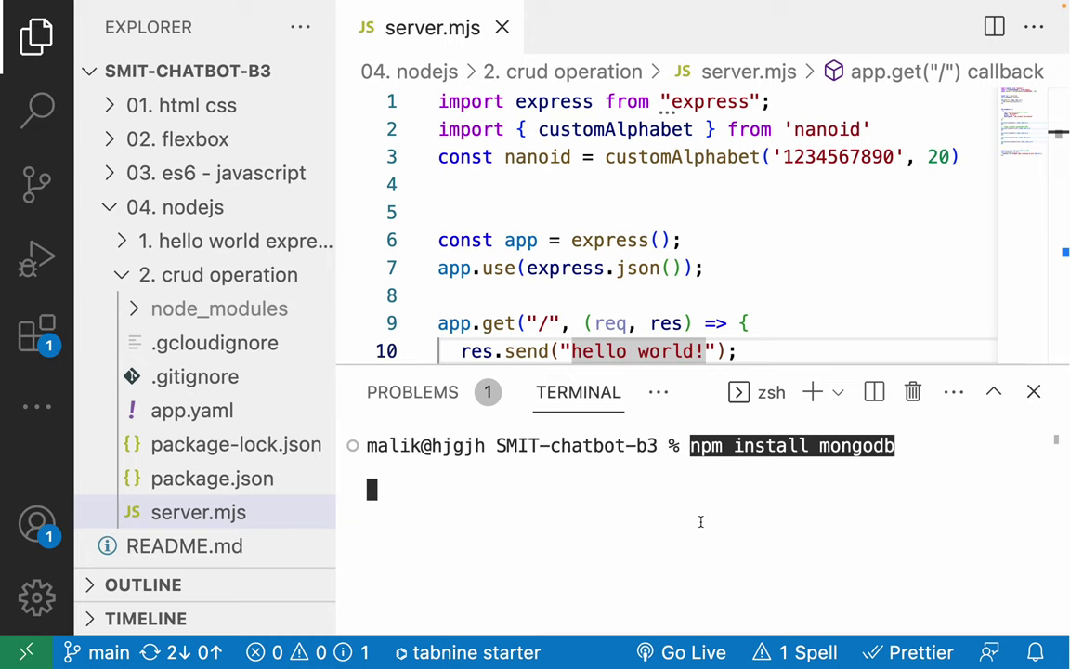
key(BackSpace)
key(BackSpace)
key(BackSpace)
key(BackSpace)
key(BackSpace)
key(BackSpace)
key(BackSpace)
key(BackSpace)
key(BackSpace)
key(BackSpace)
key(BackSpace)
key(BackSpace)
key(BackSpace)
key(BackSpace)
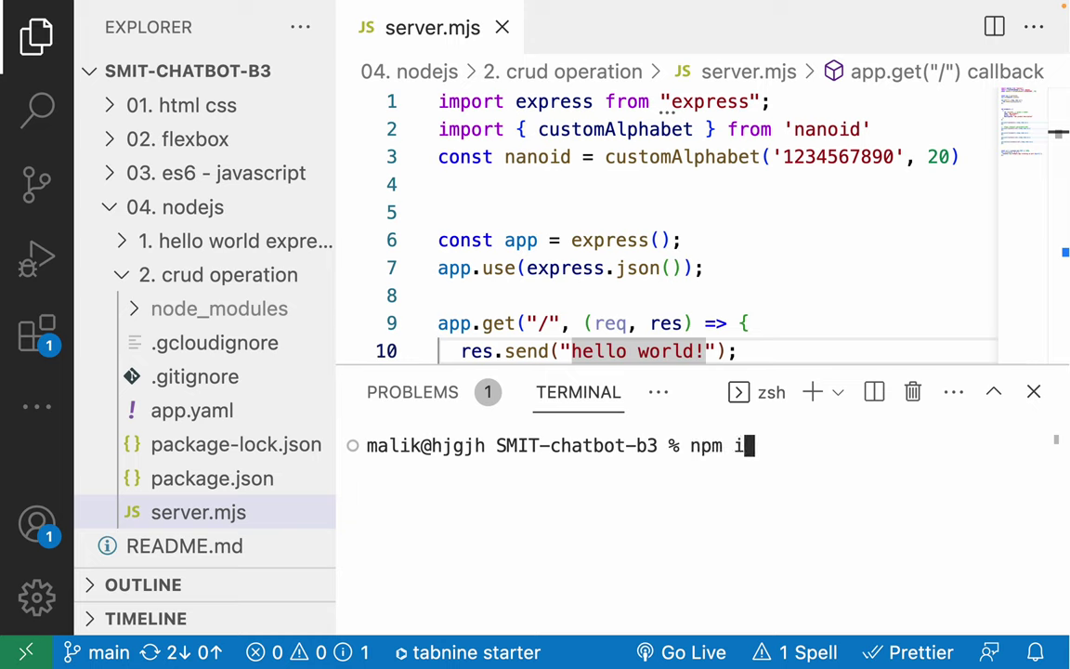
key(BackSpace)
key(BackSpace)
key(BackSpace)
key(BackSpace)
key(BackSpace)
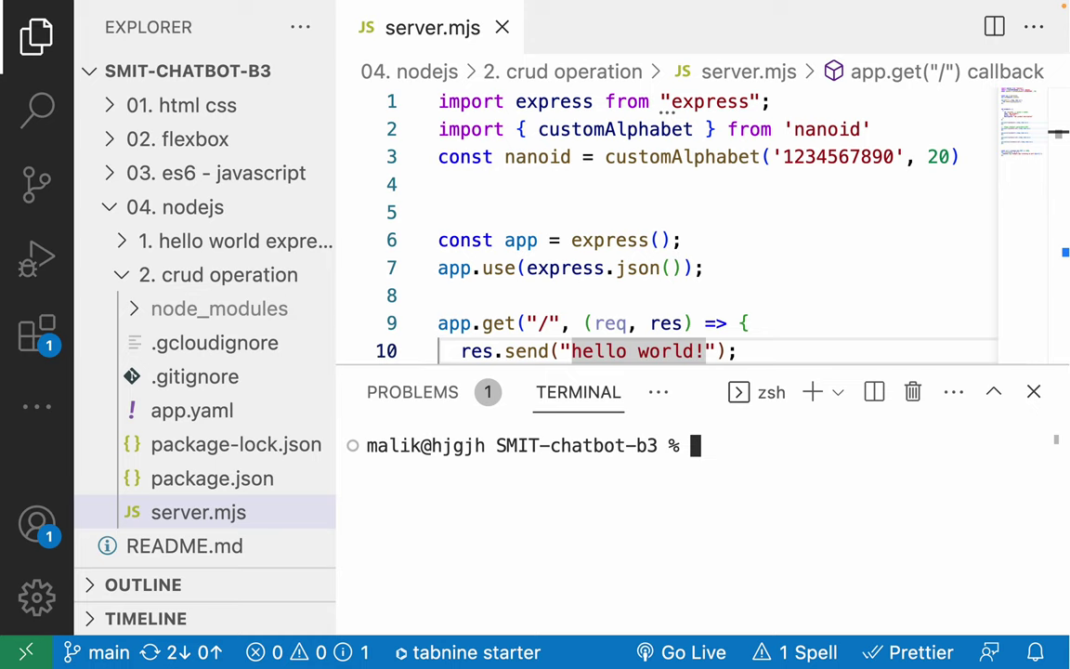
Change the terminal directory into 04. nodejs/2. crud operation.
text(cd 04)
key(Tab)
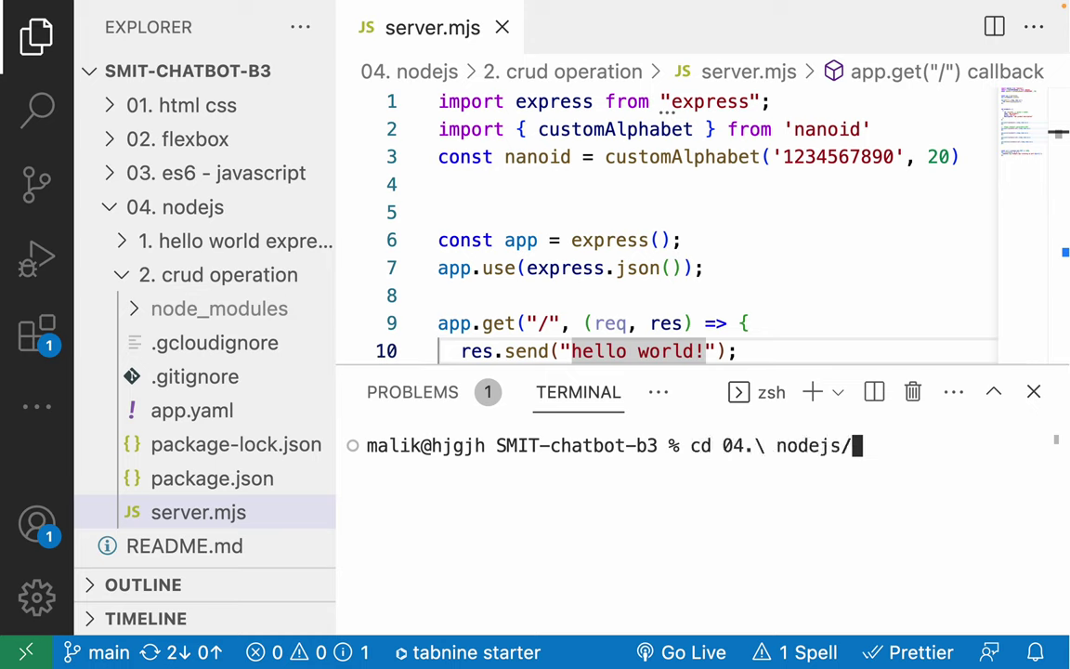
key(Return)
text(cd 2)
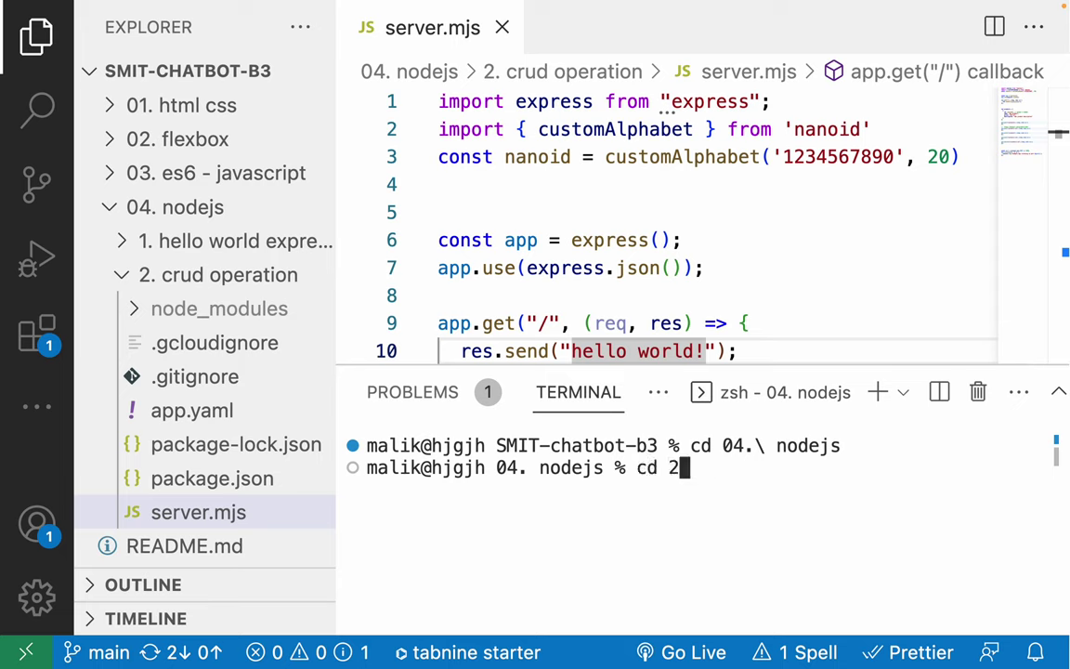
key(Tab)
key(Return)
Run npm install mongodb, then rerun it with sudo after it fails.
key(super+v)
key(Return)
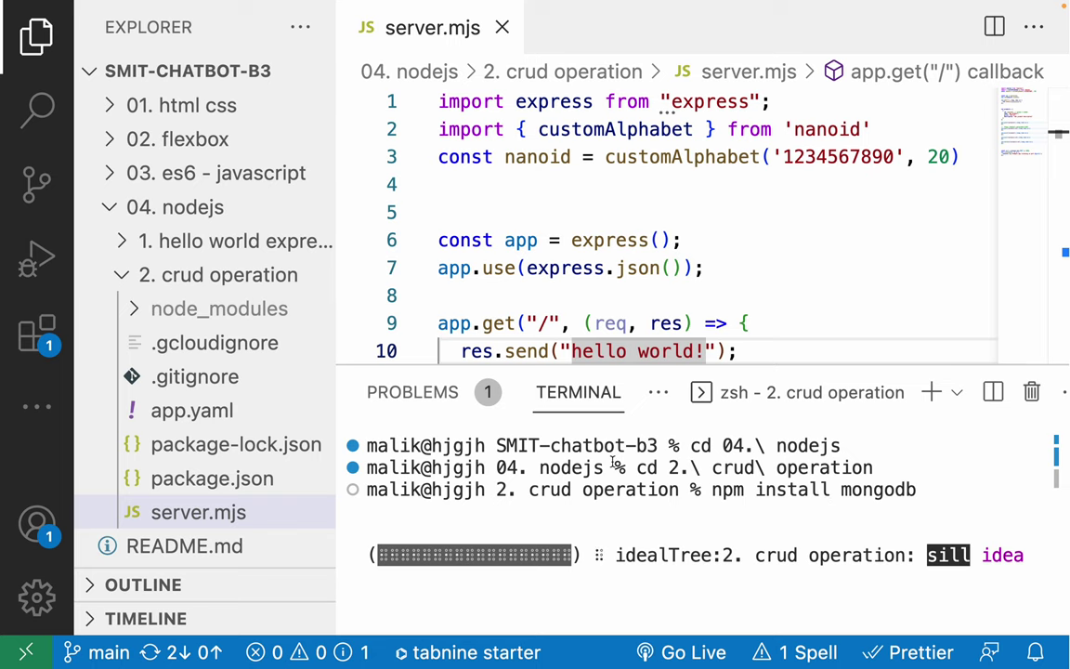
scroll(172, 416, down, 1)
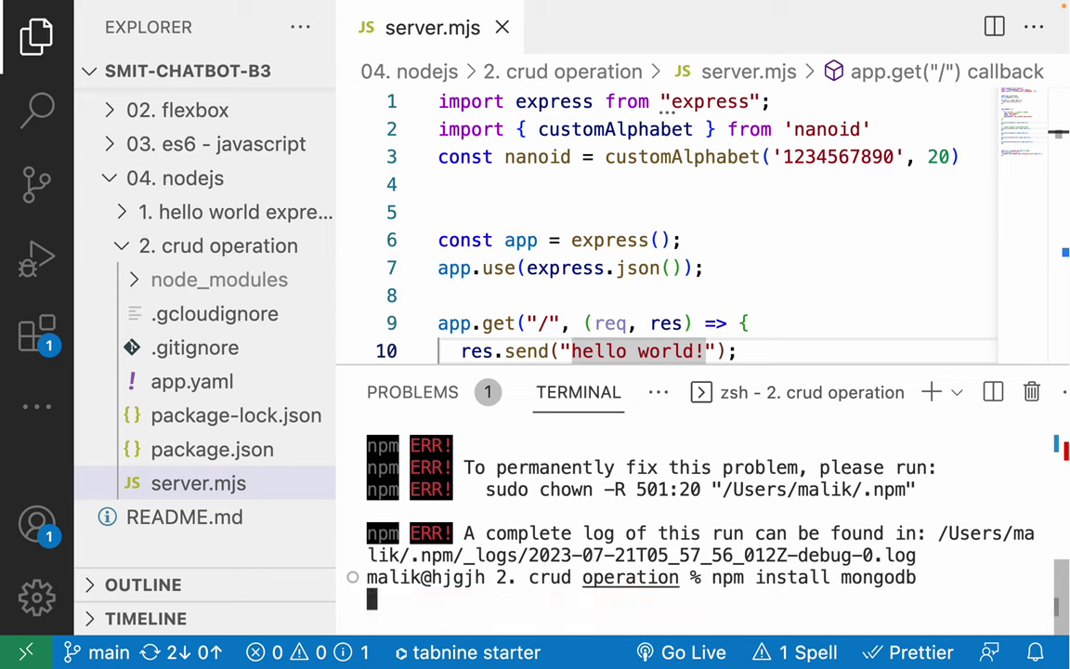
text(sudo)
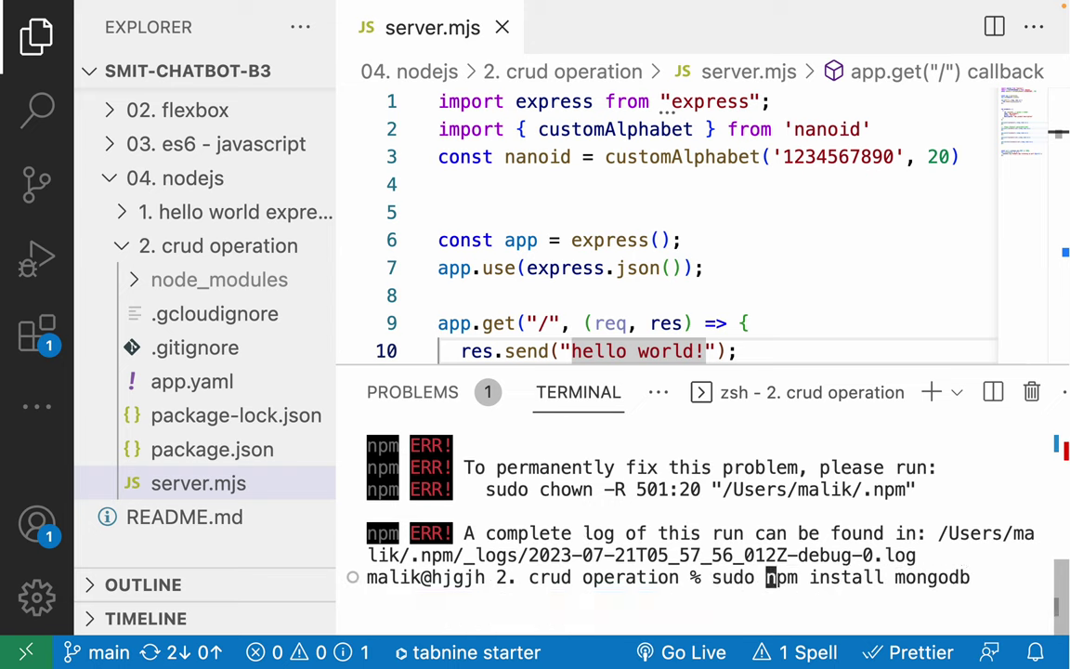
key(Return)
key(Return)
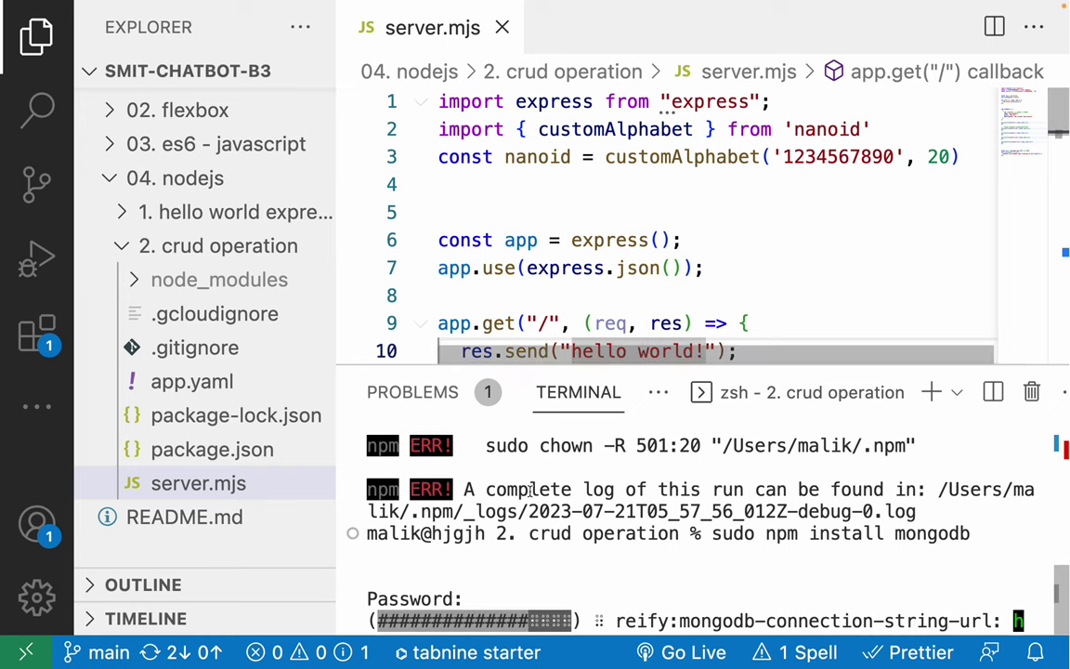
Confirm package.json lists mongodb ^5.7.0, then close it and hide the terminal.
click(211, 449)
scroll(548, 242, down, 5)
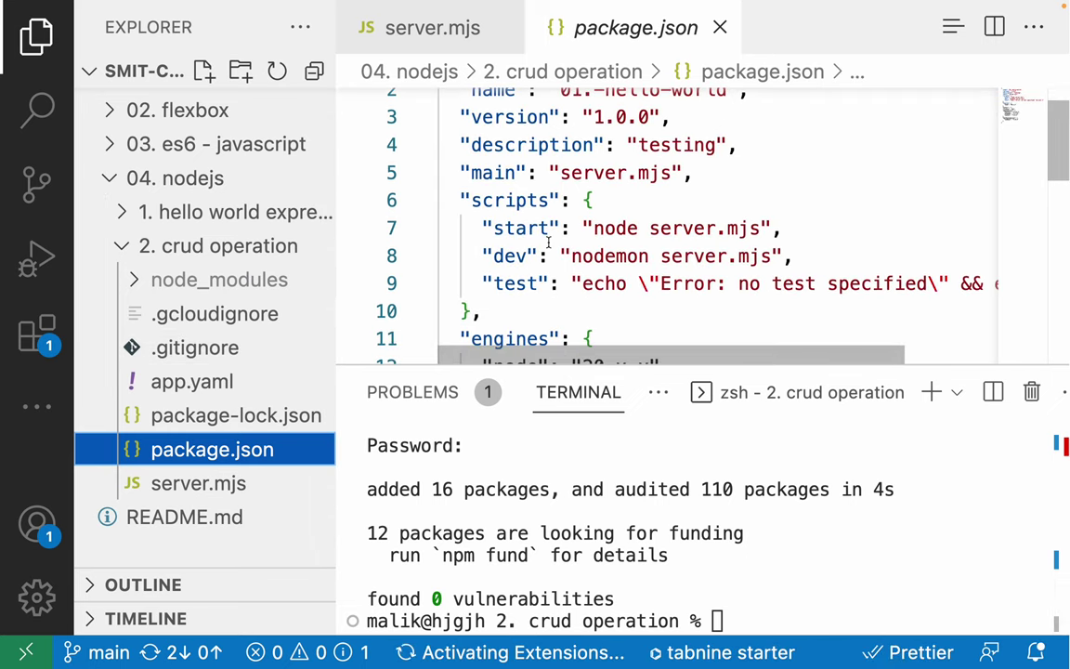
scroll(548, 242, down, 2)
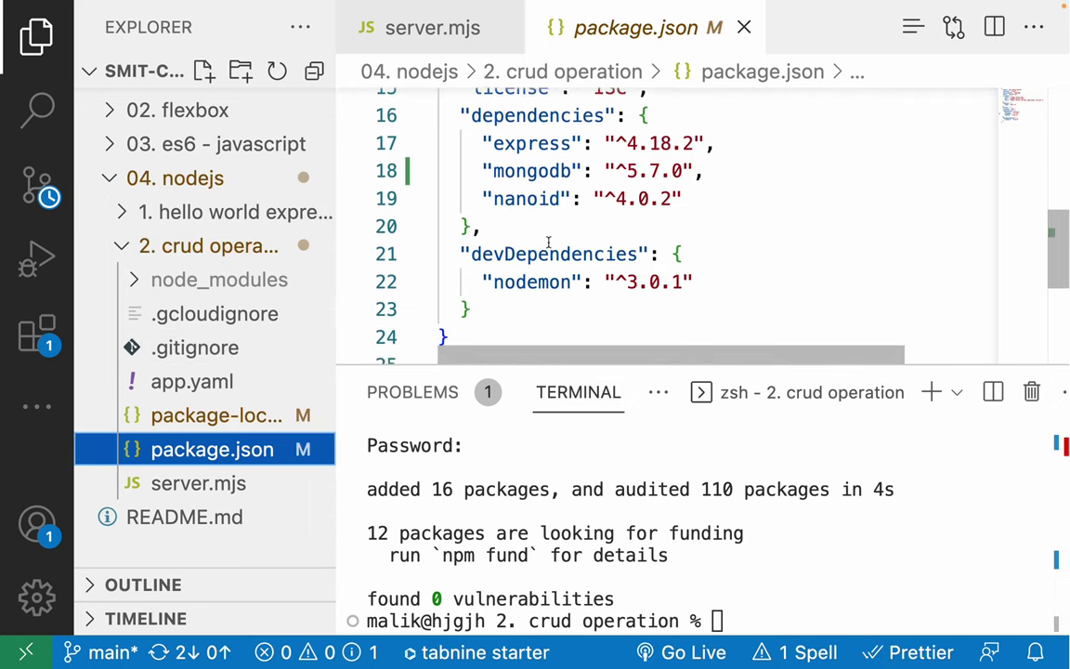
triple_click(521, 152)
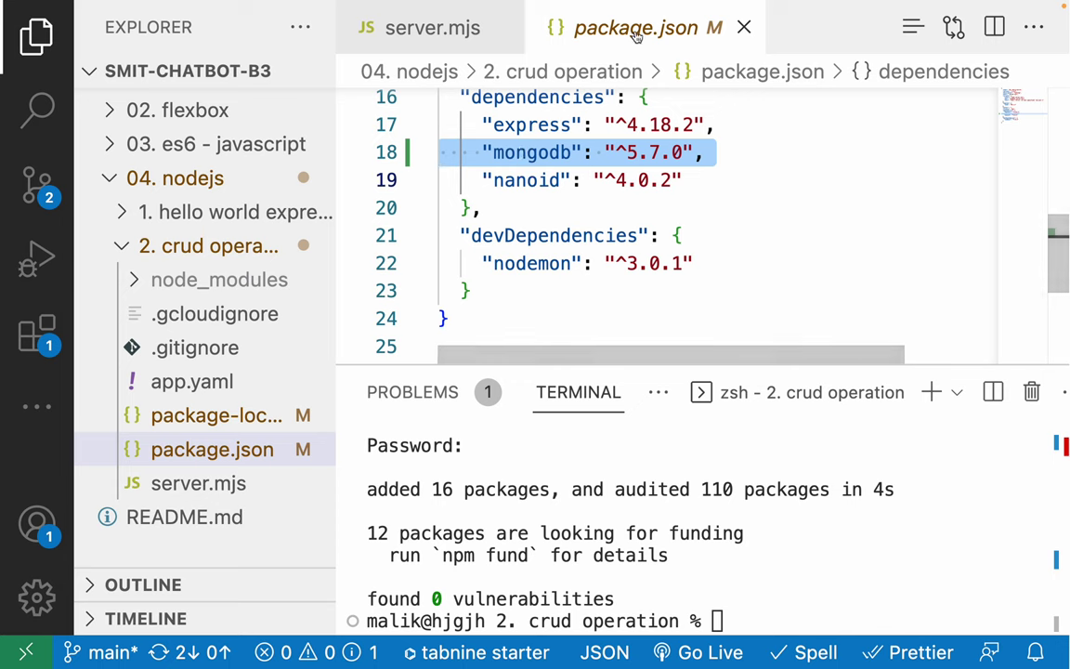
click(744, 28)
click(495, 129)
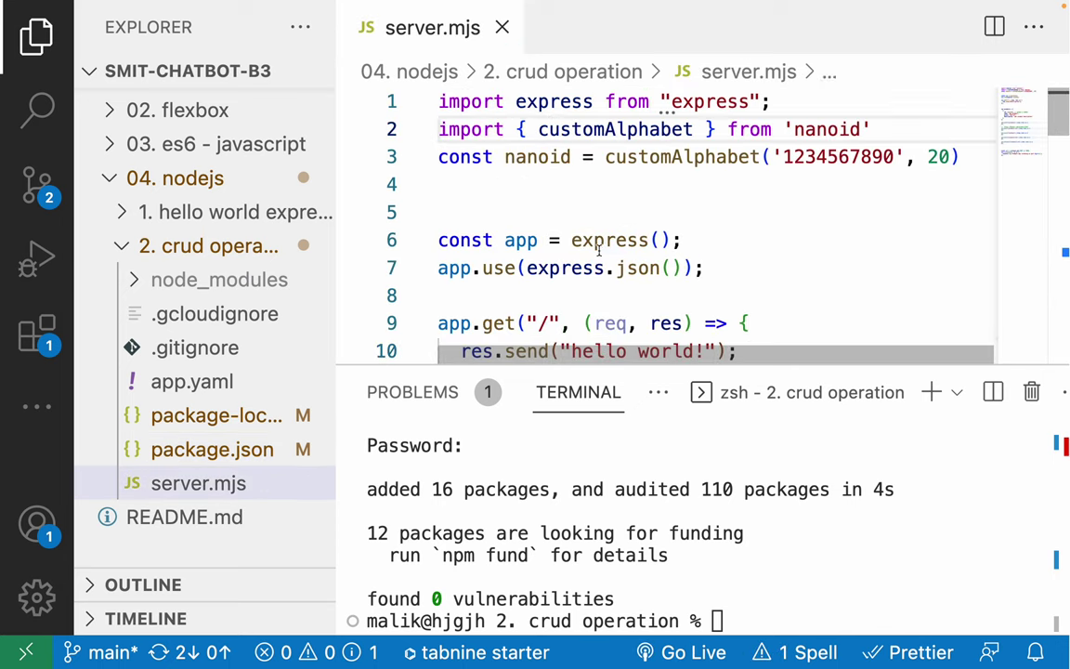
key(super+j)
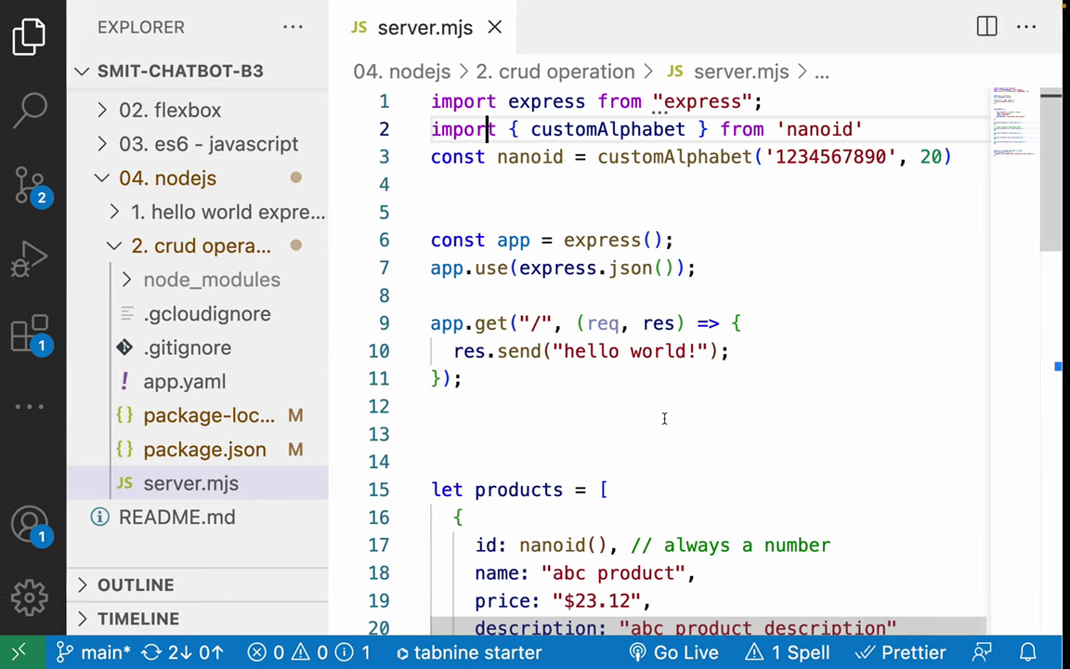
key(ctrl+Left)
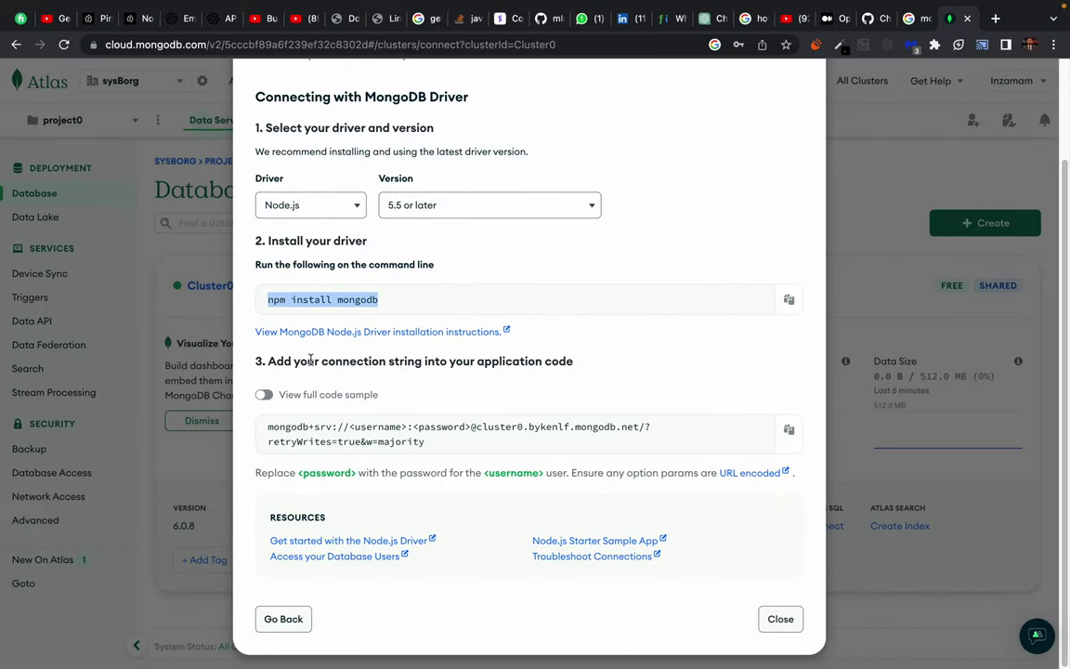
Select Cluster0's mongodb+srv connection string in the Atlas driver dialog.
click(279, 325)
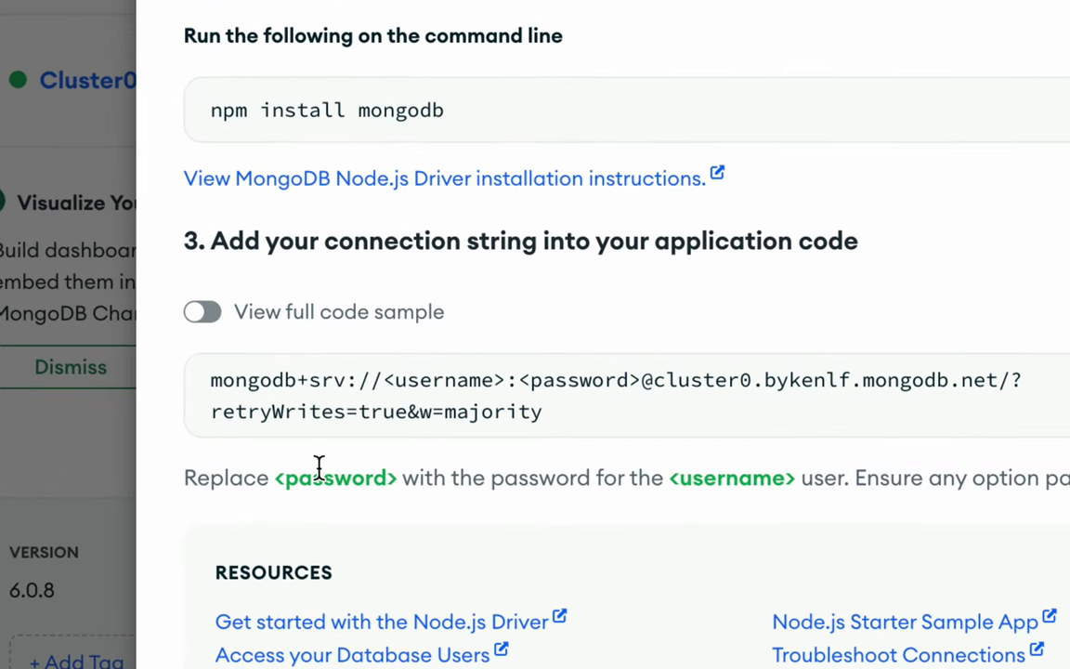
drag(210, 380, 579, 427)
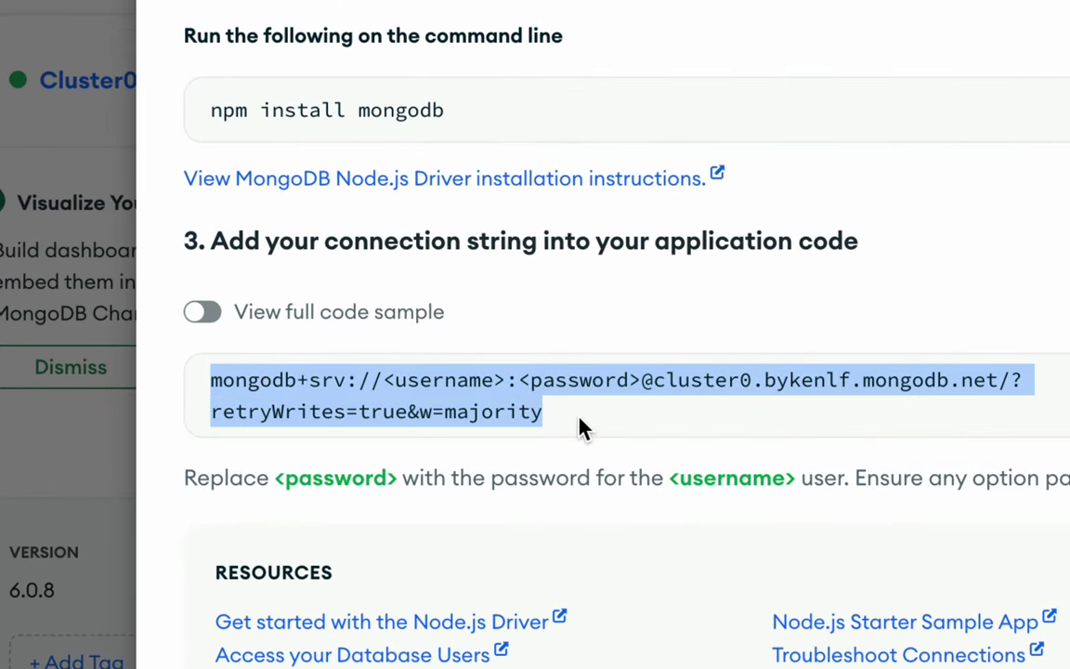
click(579, 427)
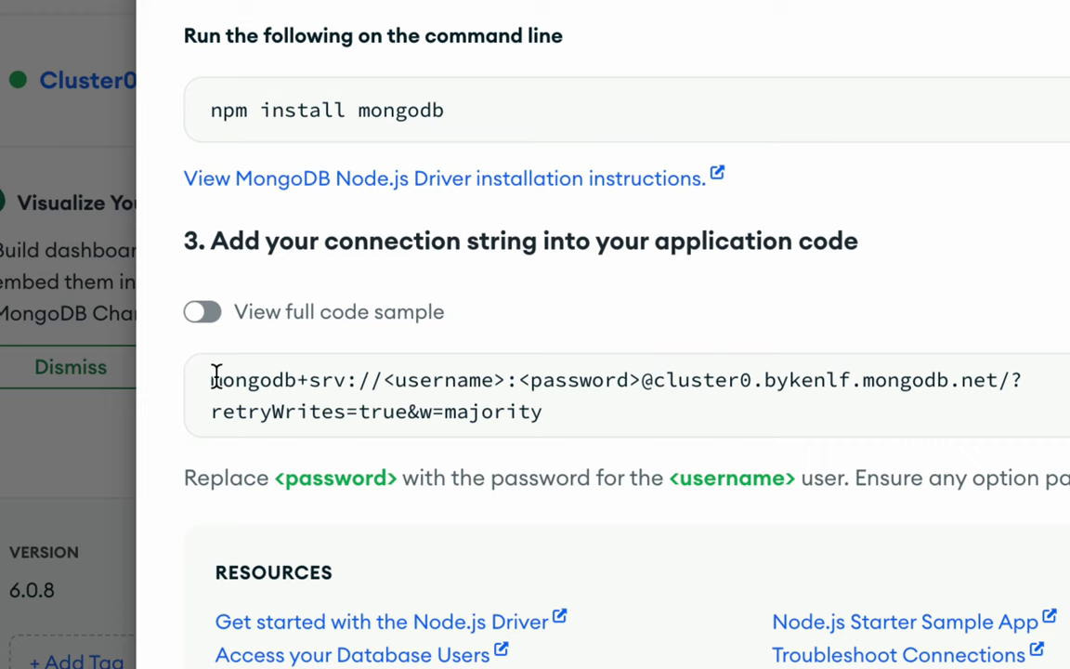
drag(212, 379, 579, 415)
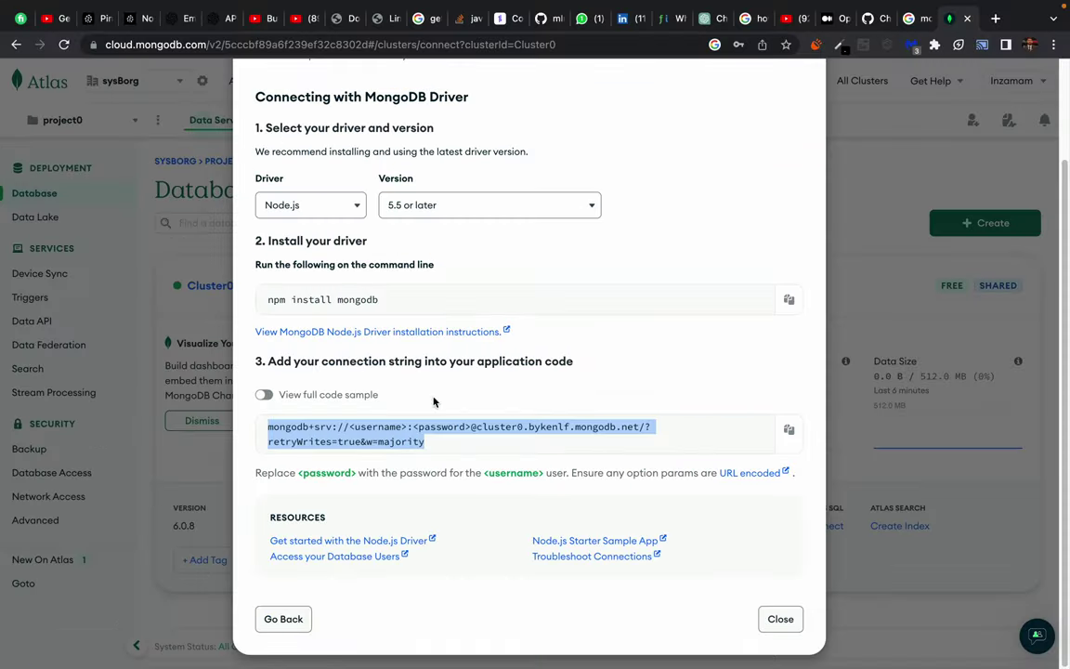
Paste the Atlas connection string onto a new line 5 of server.mjs and save.
key(alt+Tab)
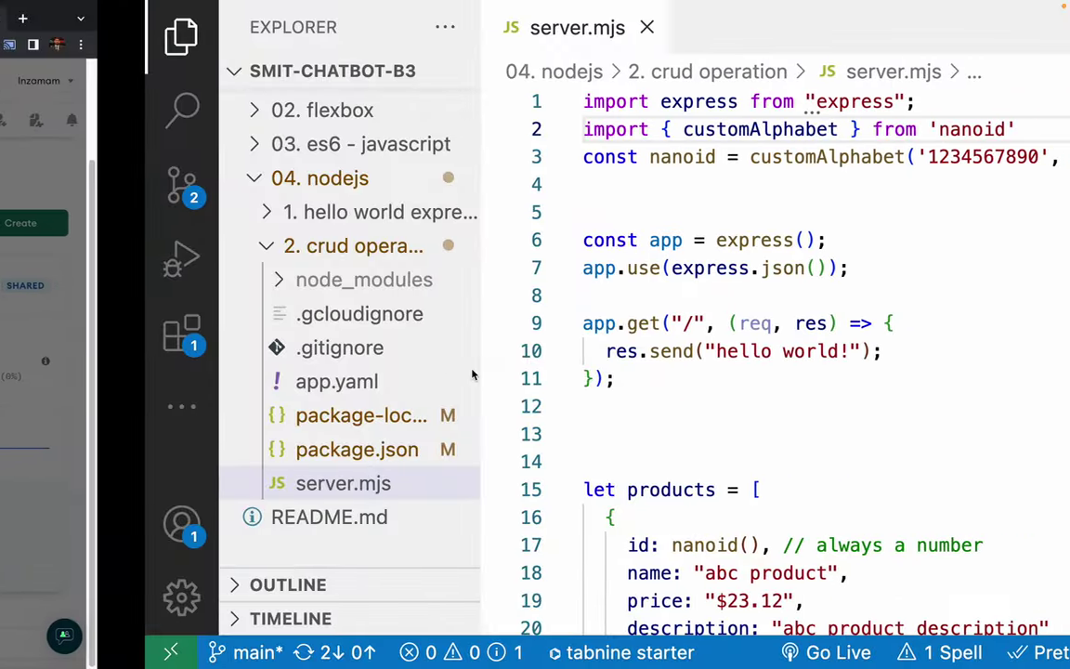
click(384, 492)
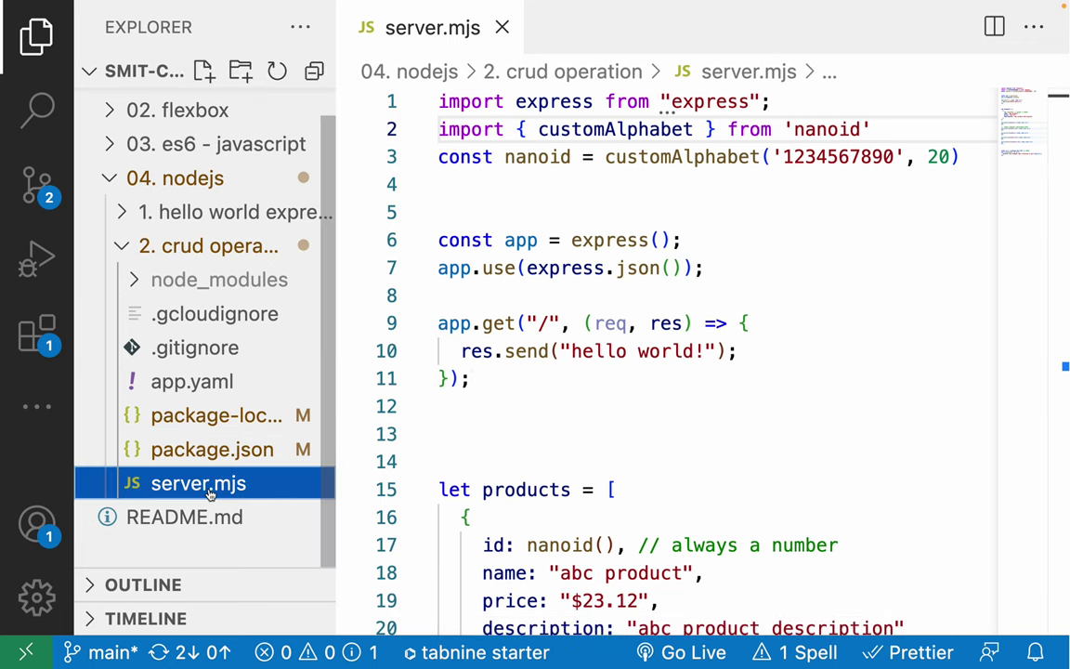
click(521, 184)
key(Return)
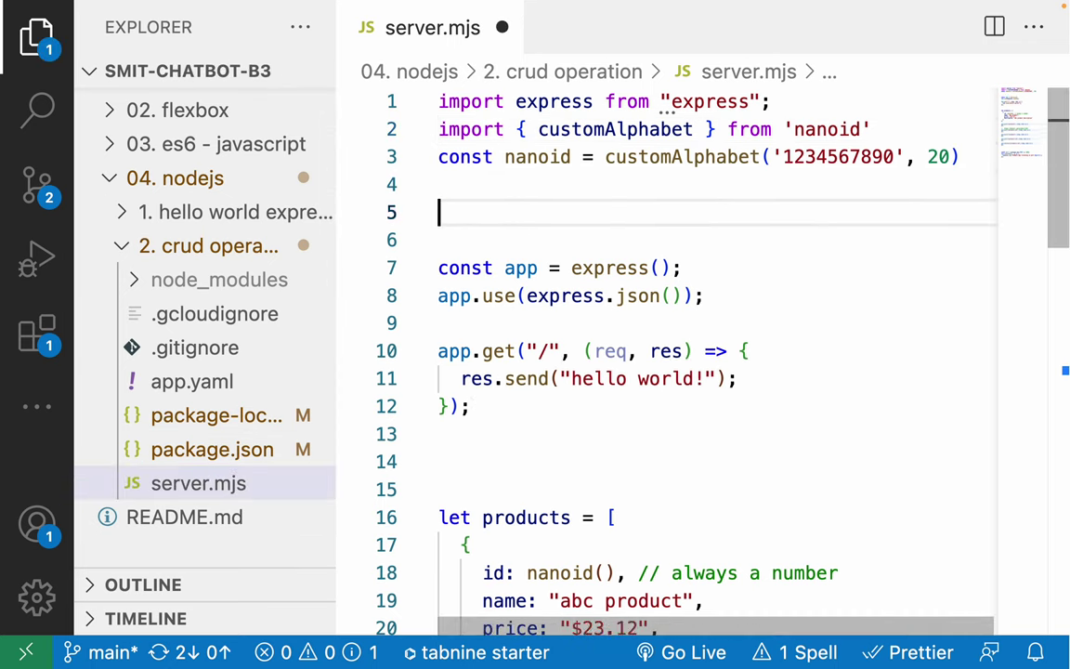
key(ctrl+v)
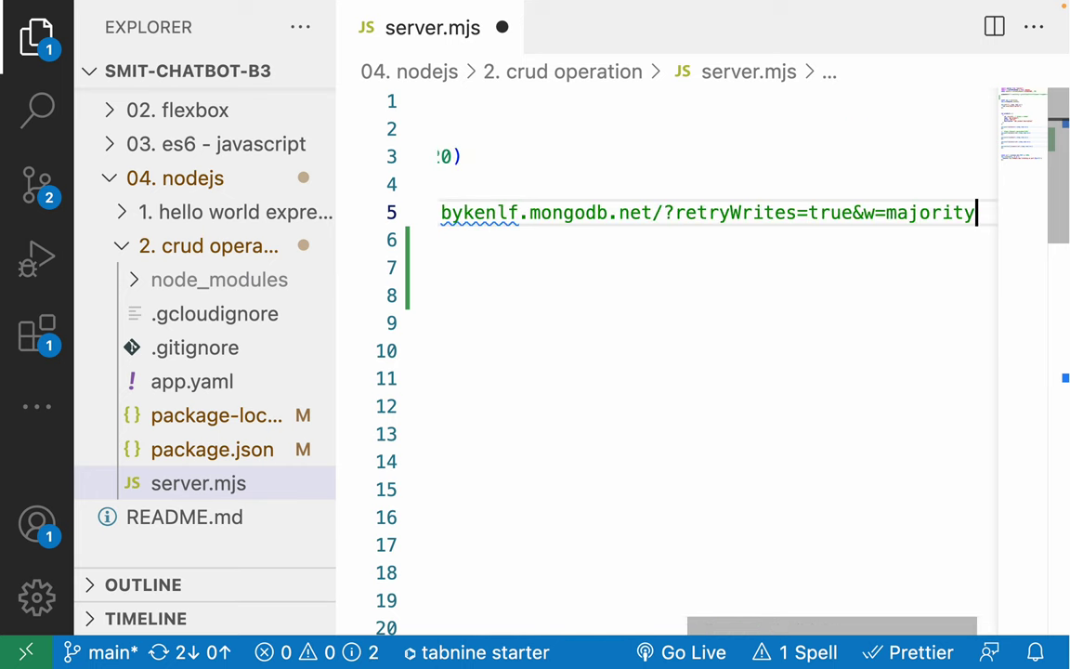
key(ctrl+s)
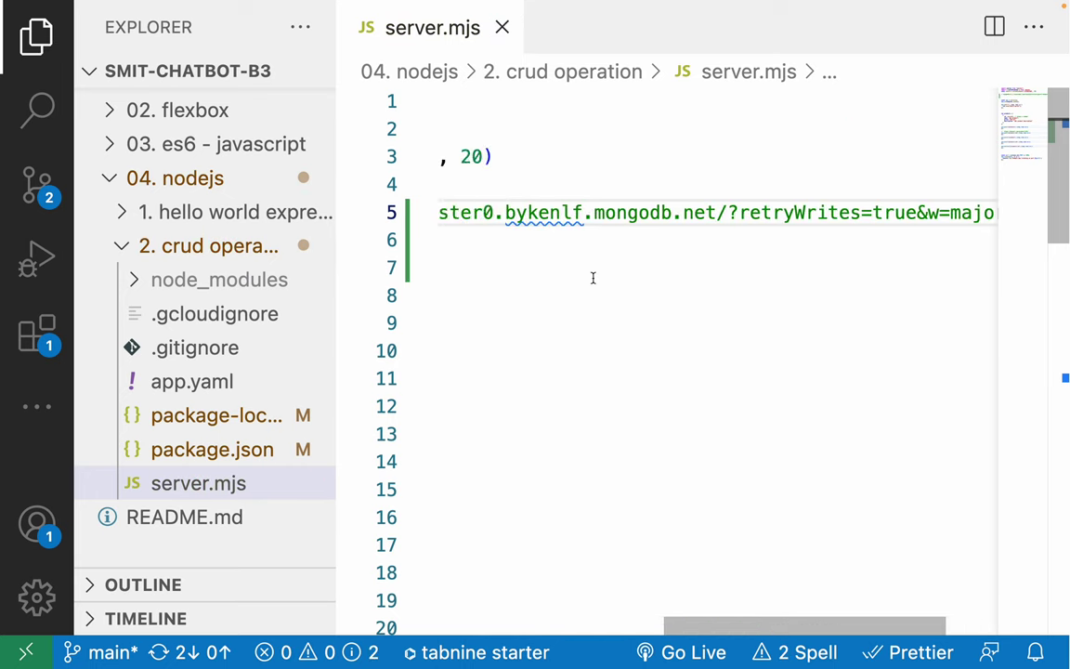
Inspect the mongodb, <username> and <password> parts of the pasted string.
scroll(593, 278, left, 10)
double_click(517, 216)
click(616, 213)
double_click(656, 210)
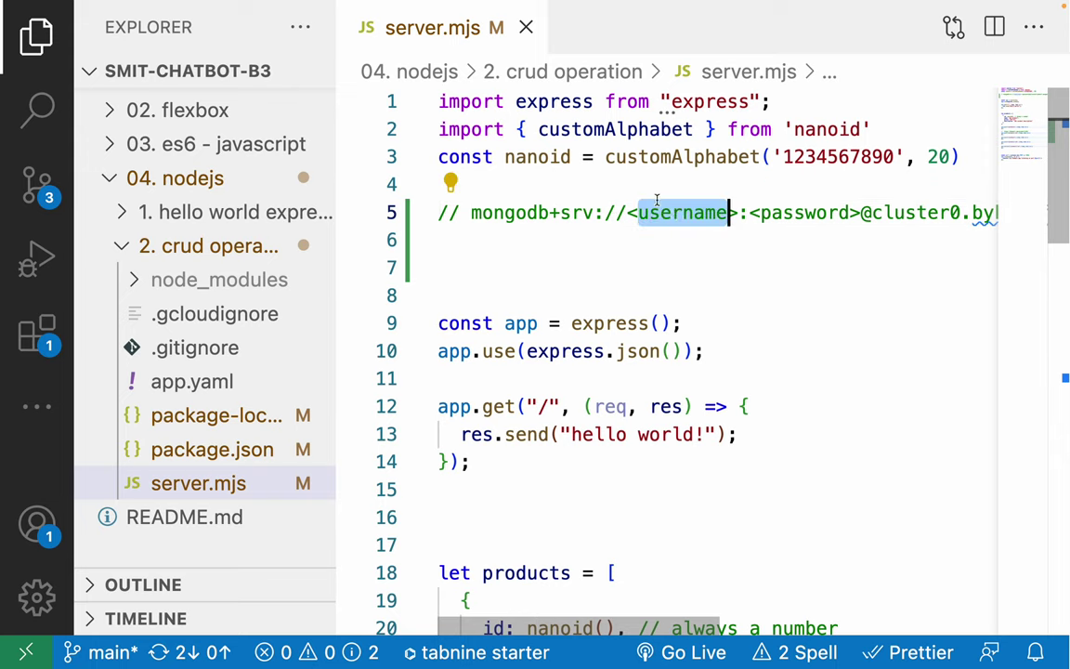
double_click(788, 213)
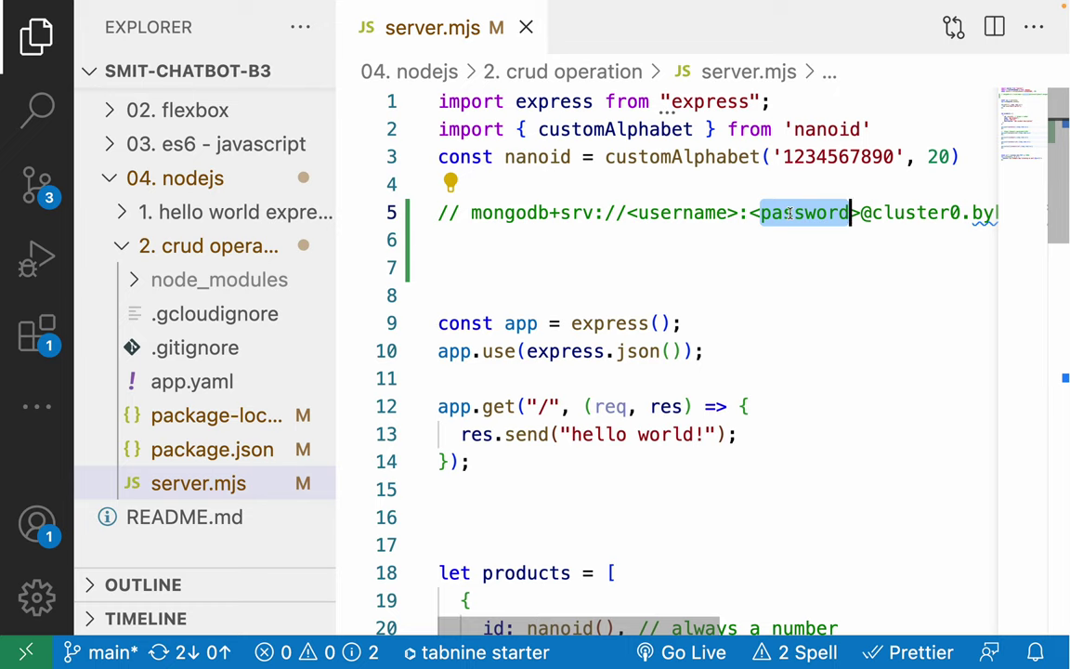
double_click(650, 212)
Replace the placeholders with the database username and password, then save server.mjs.
key(BackSpace)
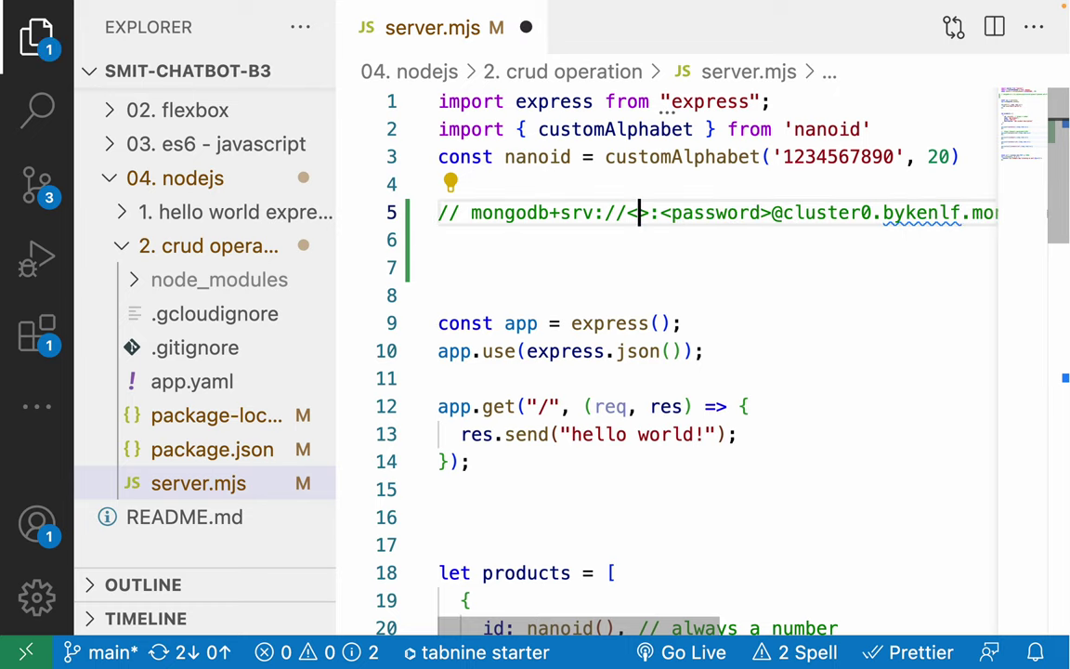
key(BackSpace)
key(Delete)
text(dbuser)
key(Right)
key(shift+Right)
key(shift+Right)
key(shift+Right)
key(shift+Right)
key(shift+Right)
key(shift+Right)
key(shift+Right)
key(shift+Right)
key(shift+Right)
key(shift+Right)
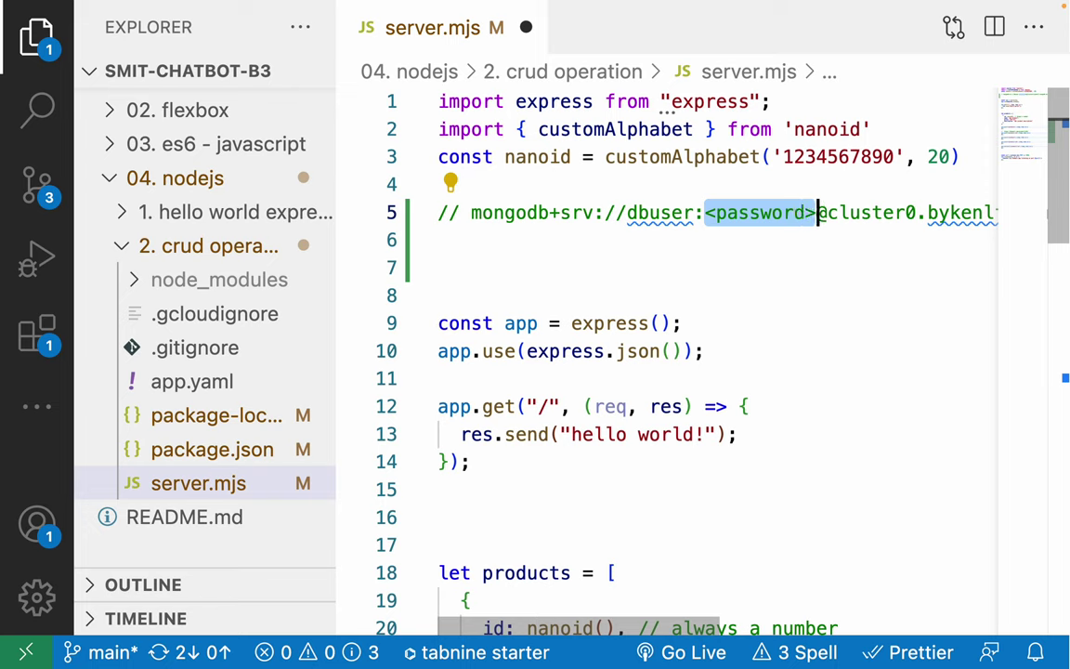
key(BackSpace)
text(dbpassword)
key(super+s)
Review the filled-in username and password within the connection string.
double_click(650, 211)
double_click(710, 212)
drag(472, 212, 831, 213)
click(831, 213)
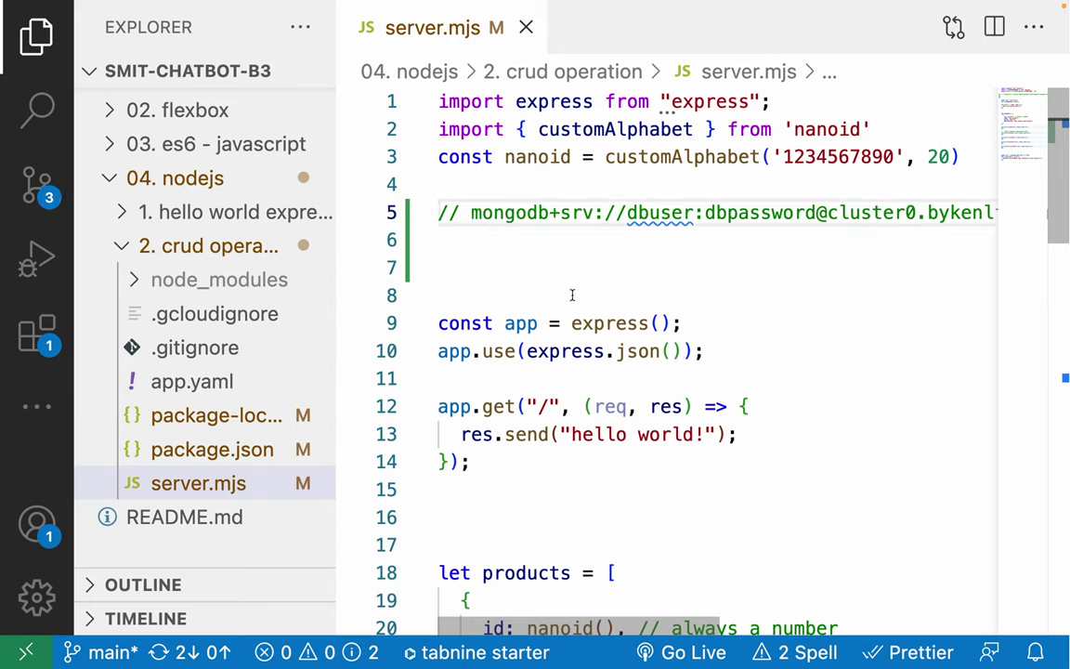
click(564, 276)
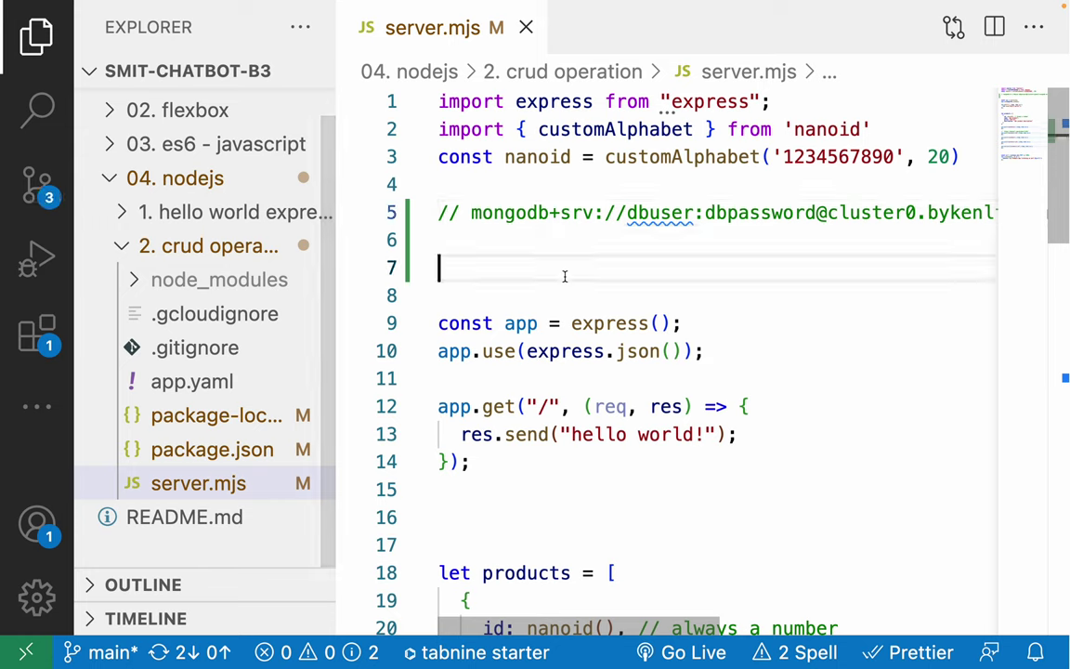
double_click(650, 212)
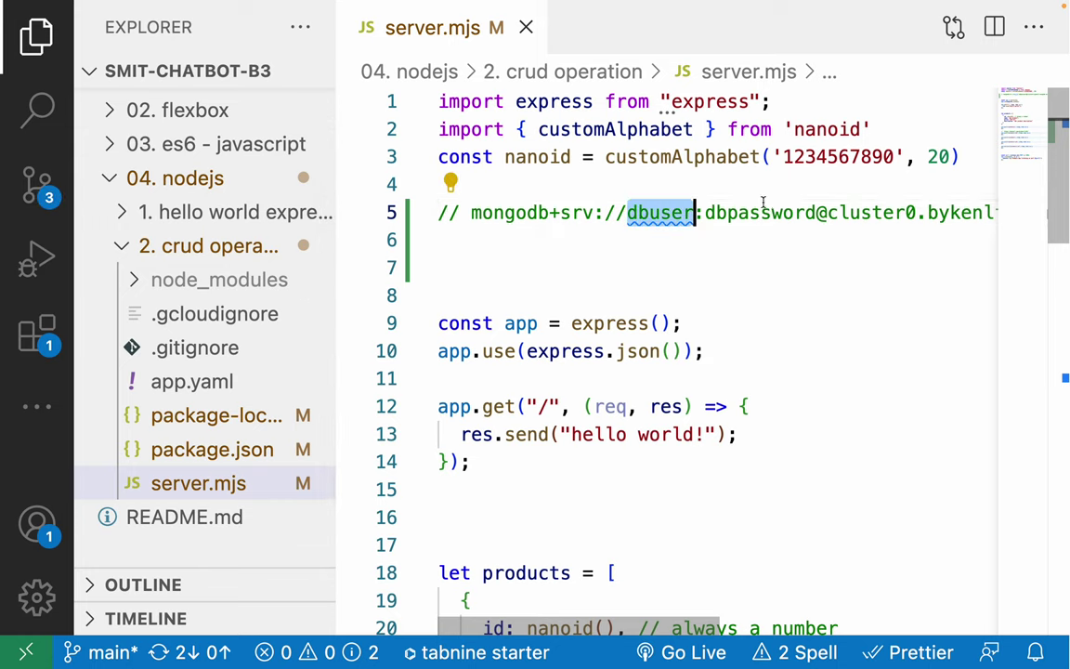
double_click(752, 213)
double_click(675, 211)
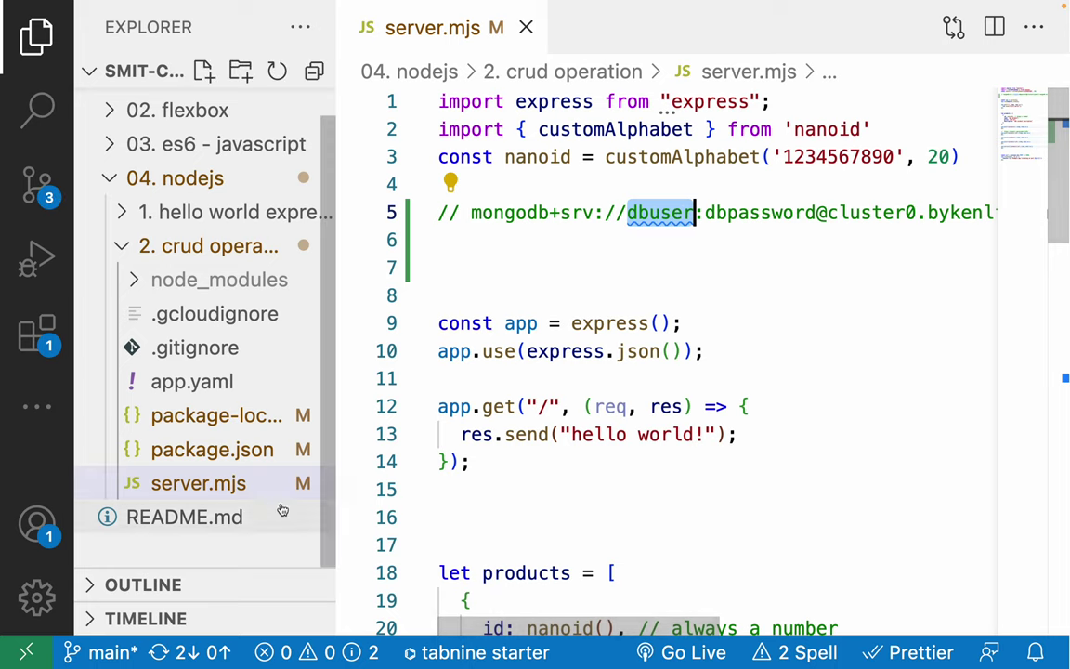
Create a new .env file in the crud operation folder.
click(232, 484)
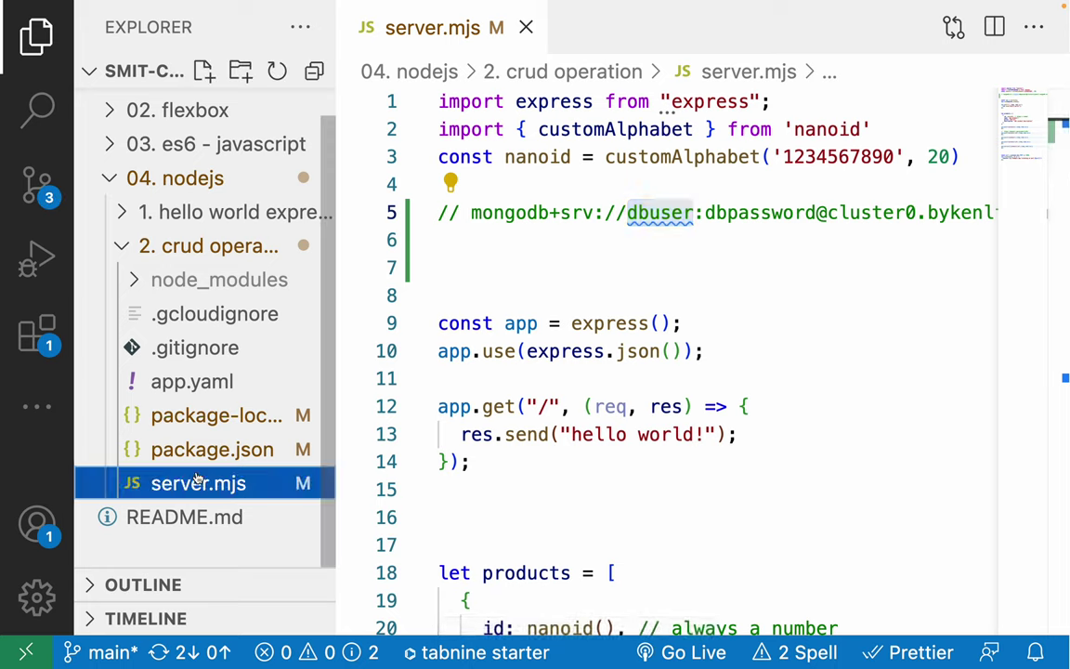
click(205, 73)
text(.)
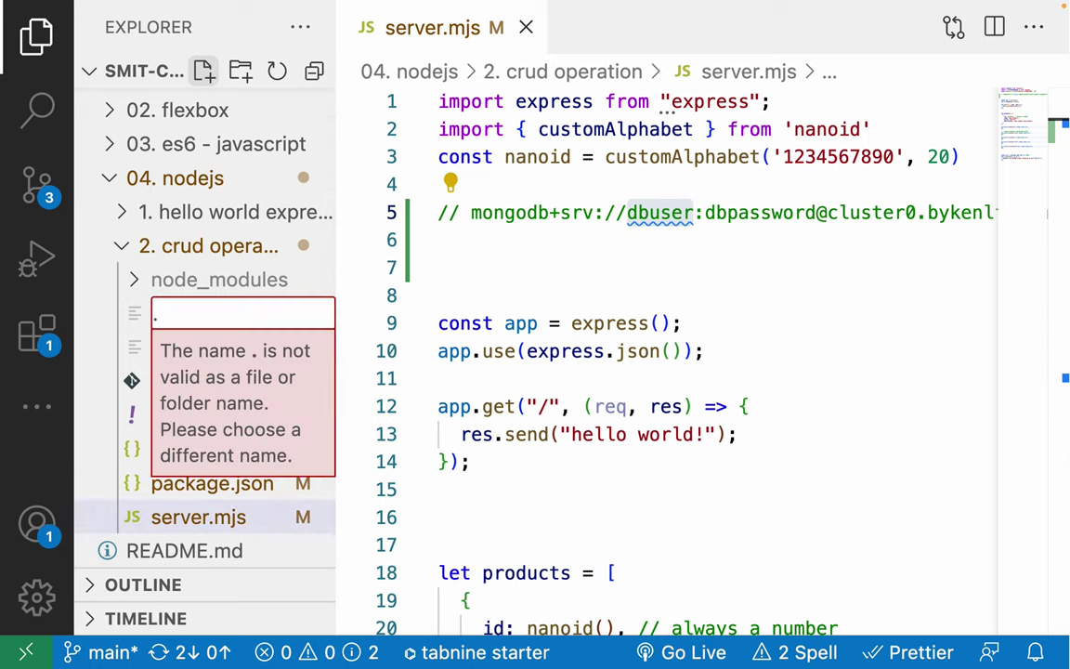
text(env)
key(Return)
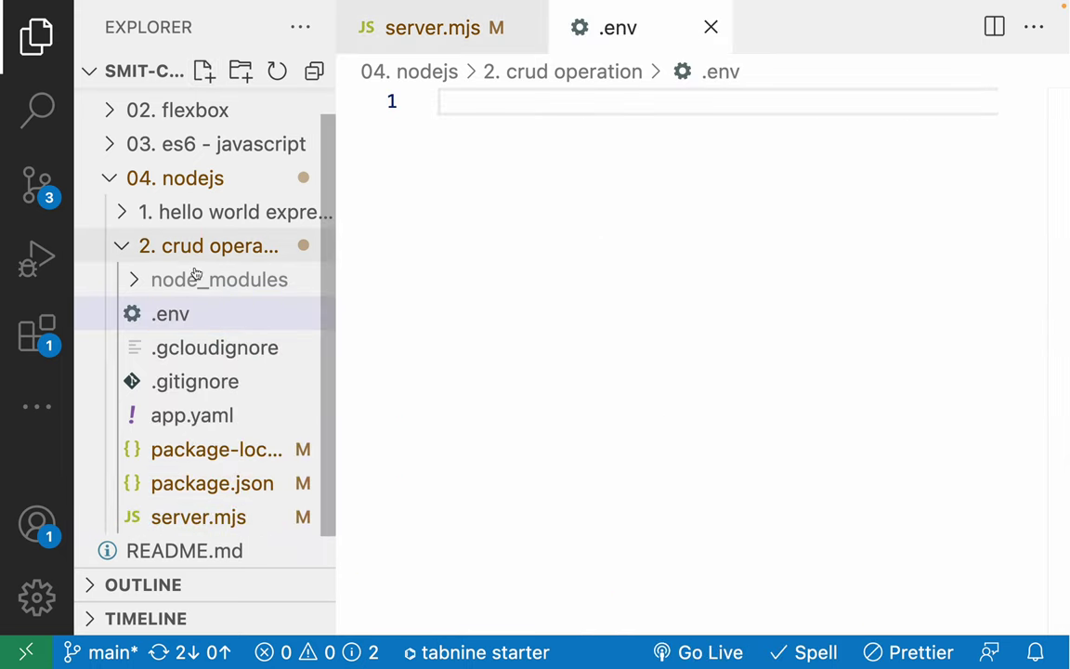
Add .env as line 3 of .gitignore, save it, and return to .env.
click(159, 383)
click(533, 267)
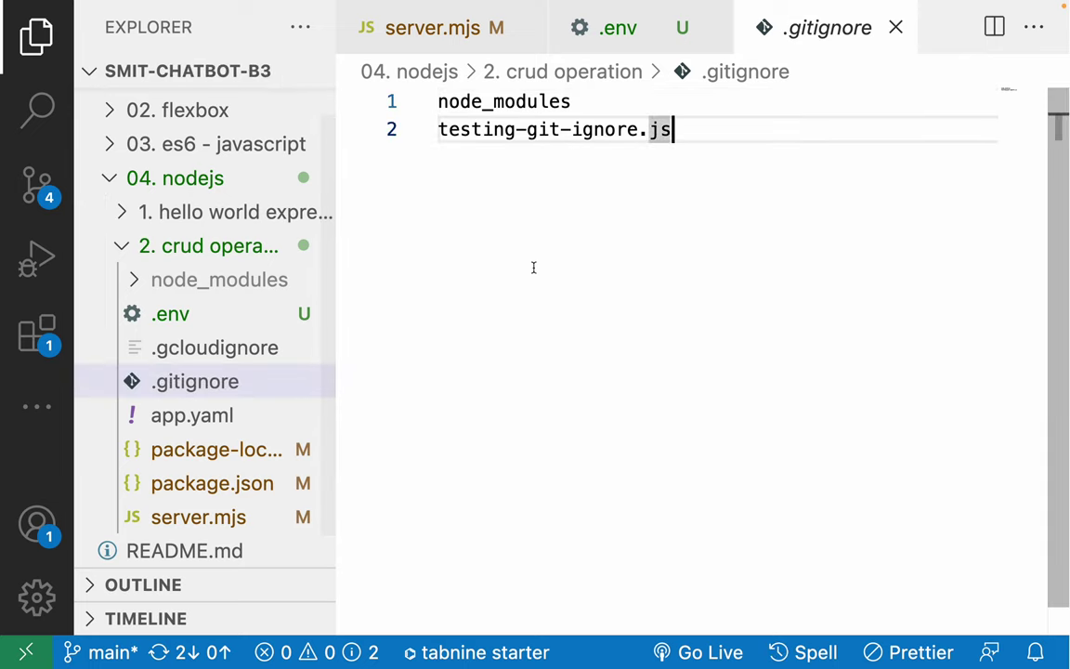
key(Return)
text(.env)
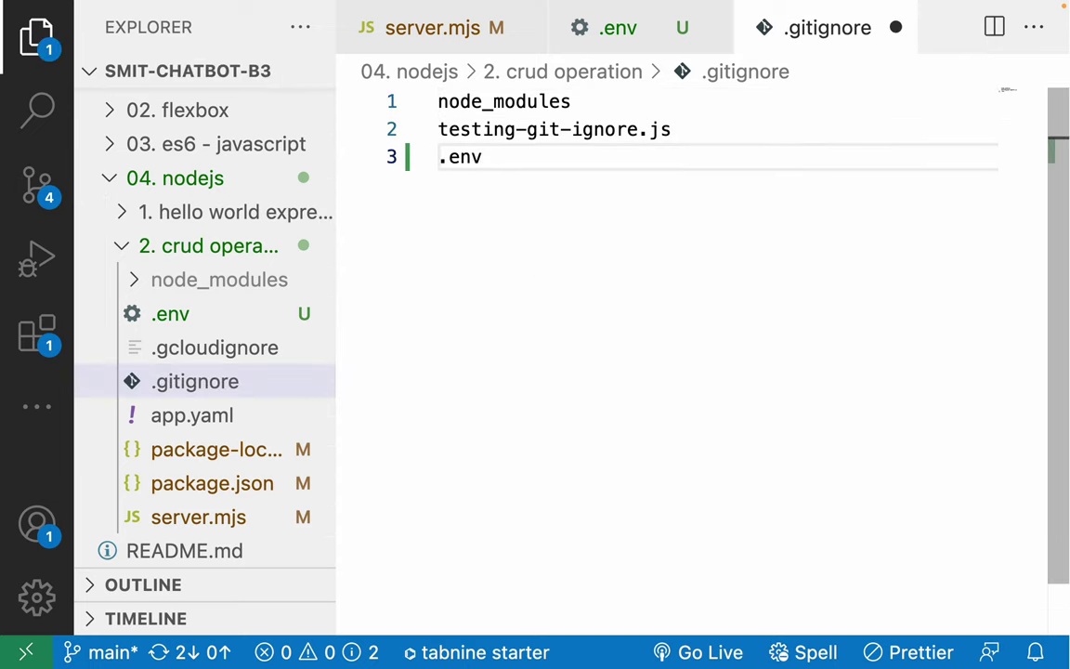
key(ctrl+s)
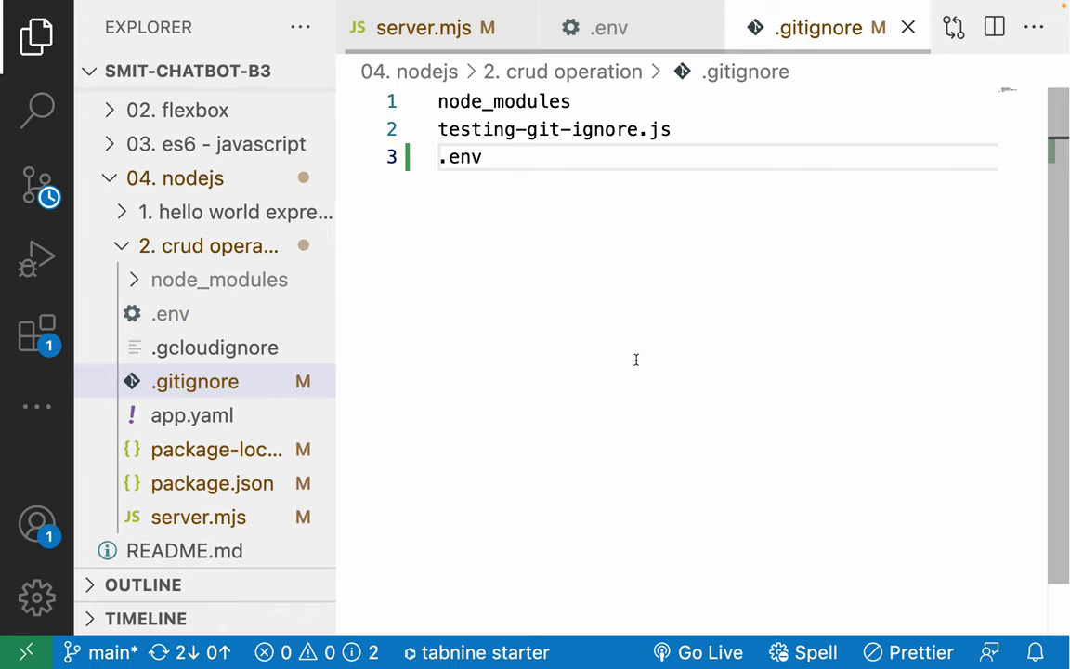
click(208, 316)
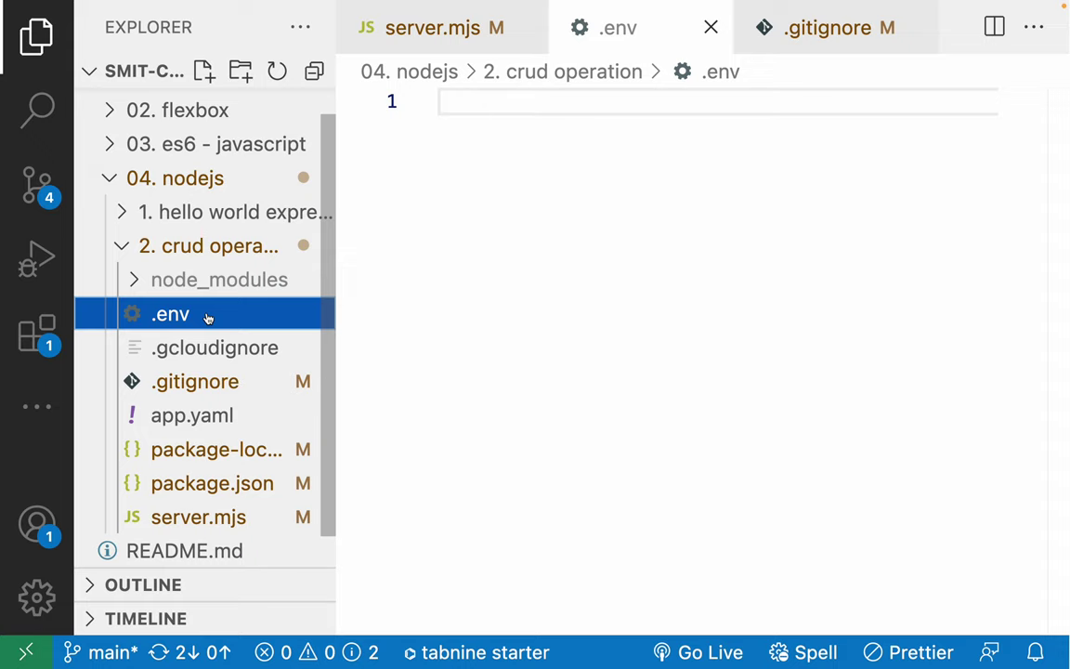
Search Google in a new tab for 'setting env variables google app engine'.
click(597, 291)
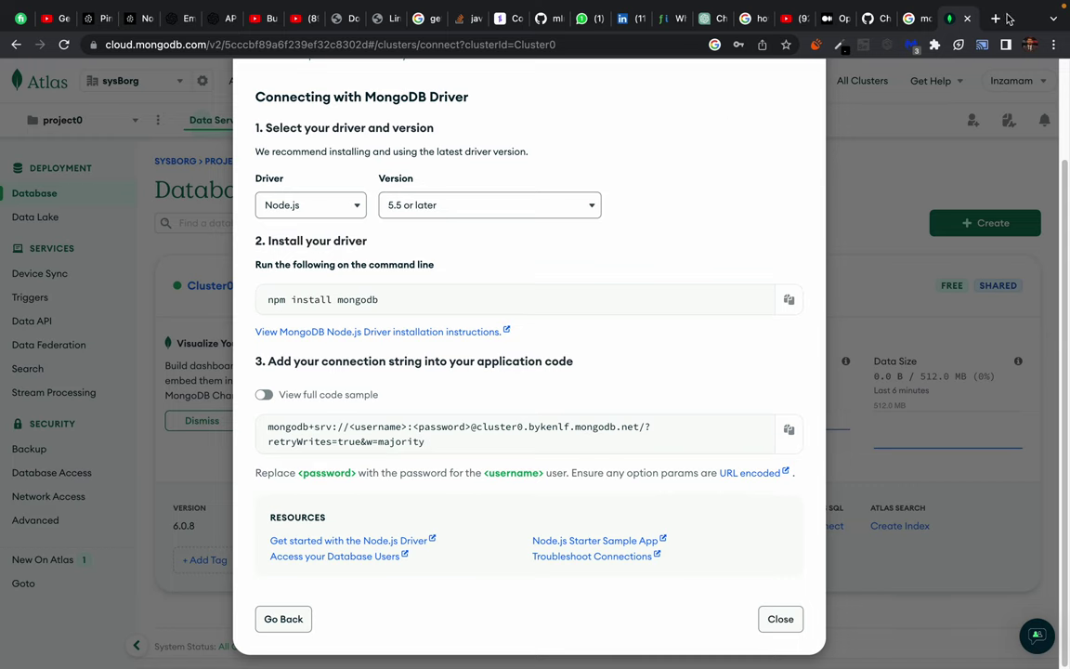
click(997, 19)
text(setting )
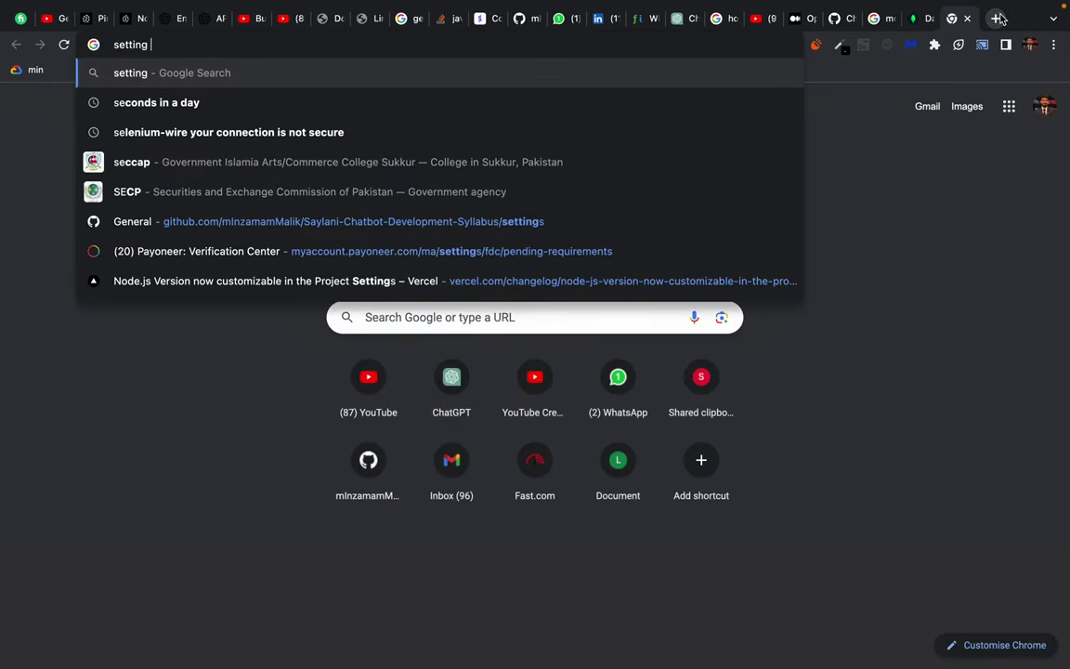
text(env variable)
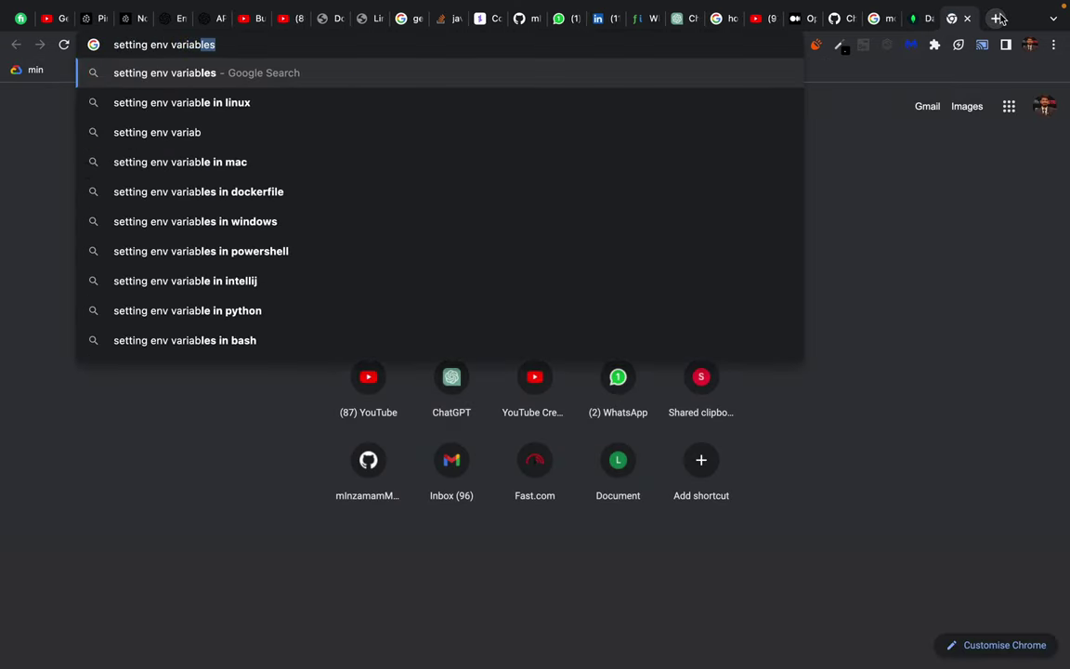
text(s google )
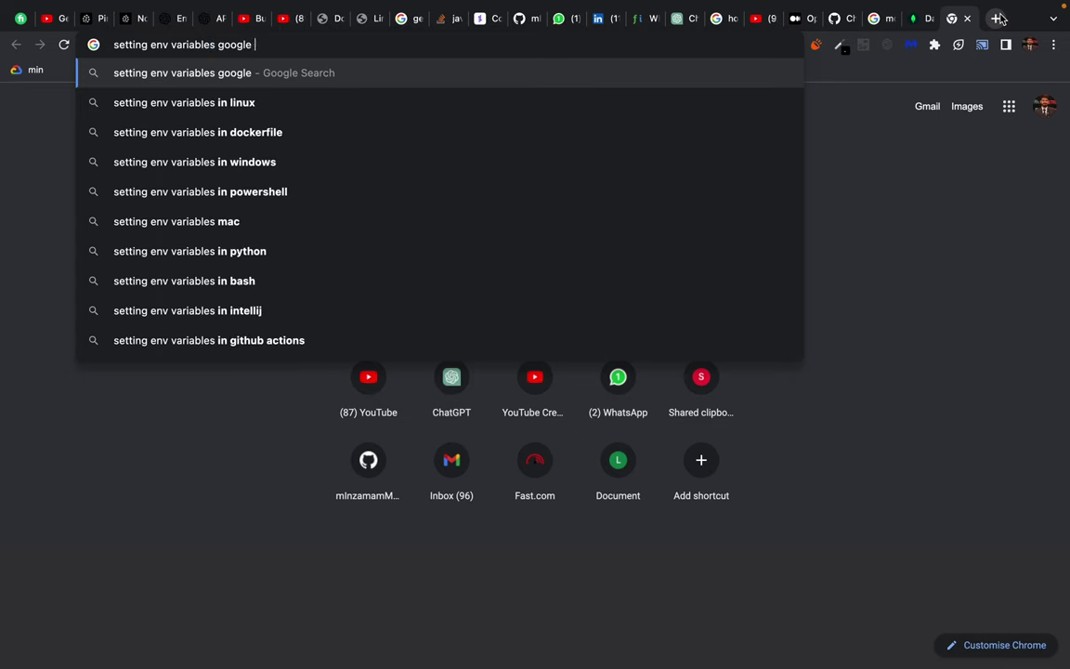
text(app engine)
key(Return)
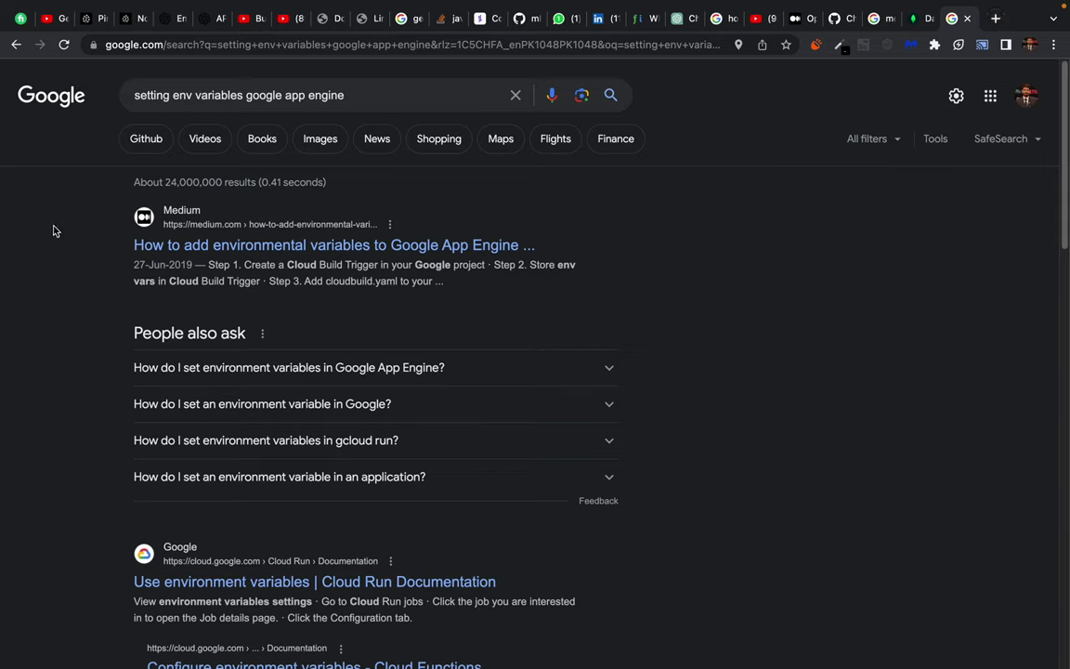
Open the Medium article on environment variables and highlight its overview steps.
click(184, 246)
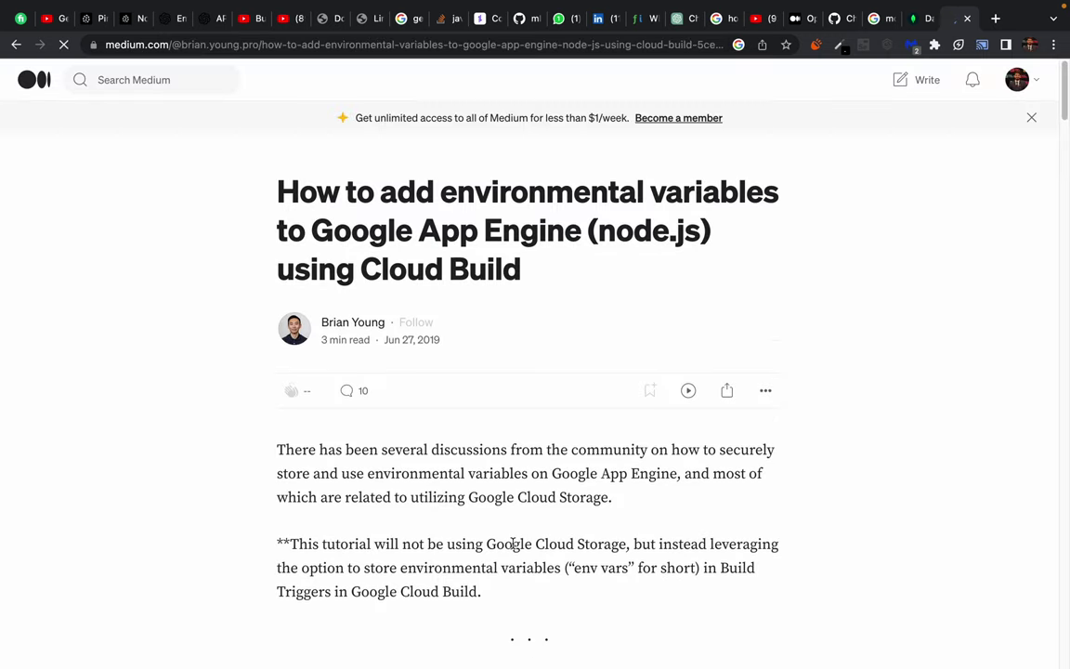
scroll(511, 543, down, 5)
drag(303, 236, 508, 235)
click(532, 276)
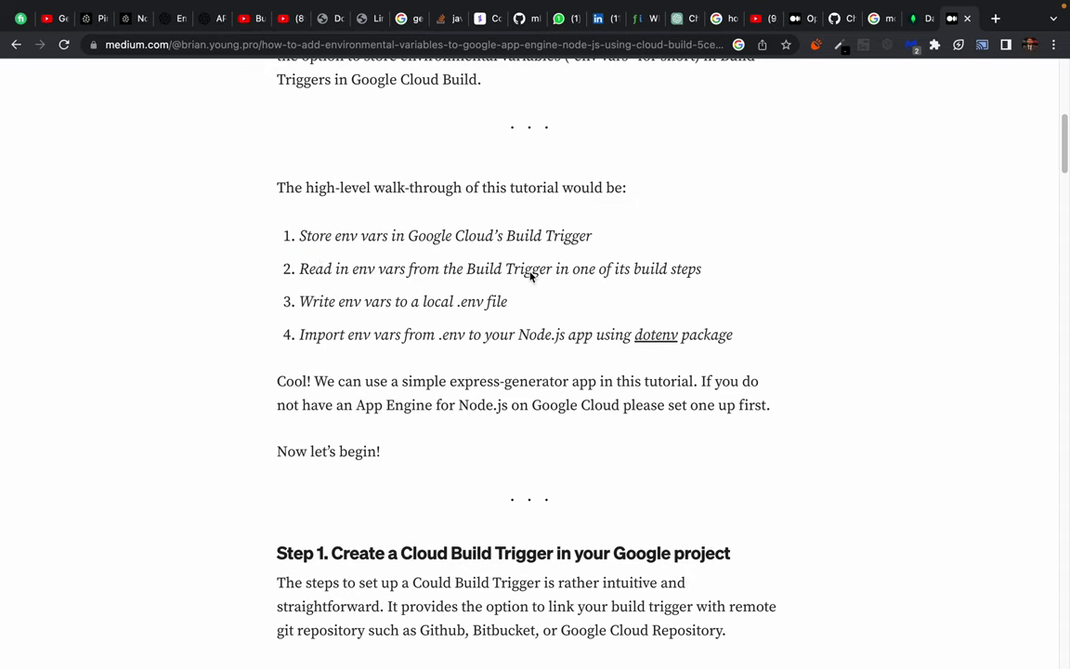
drag(303, 301, 513, 303)
click(438, 303)
double_click(438, 303)
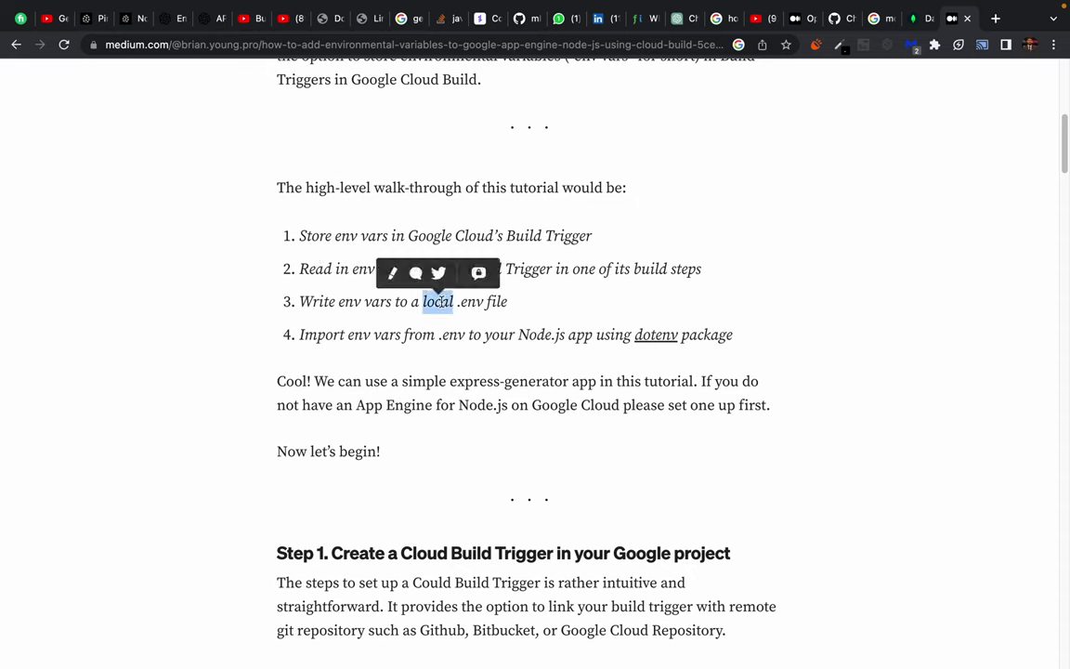
click(484, 301)
Read down through the create-env script and MY_SECRET_KEY export line.
scroll(497, 423, down, 5)
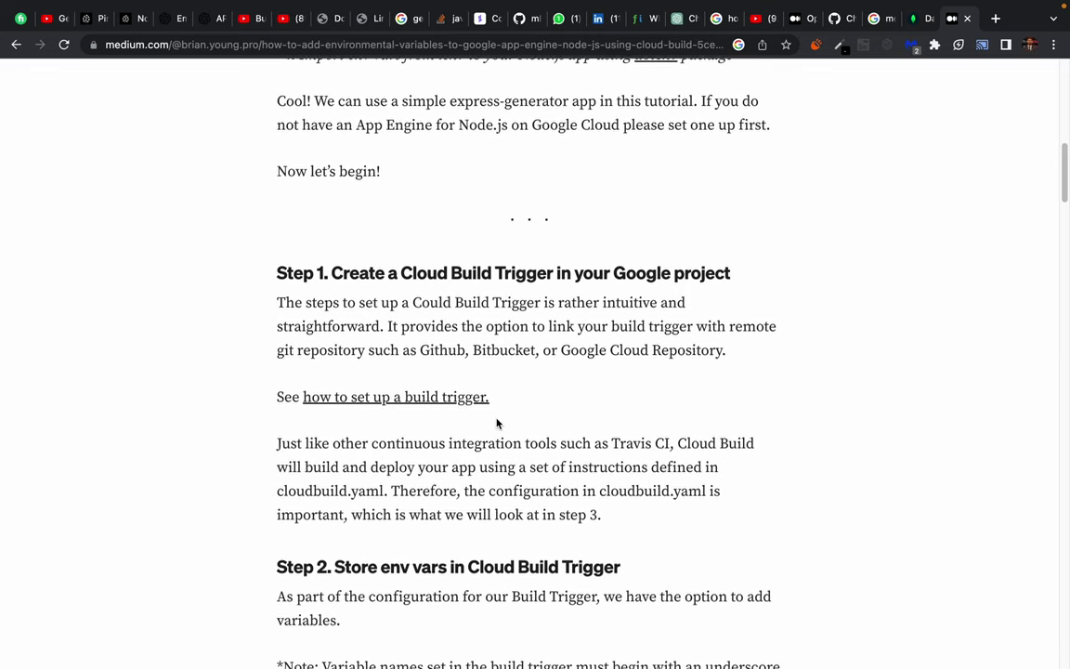
scroll(497, 422, down, 7)
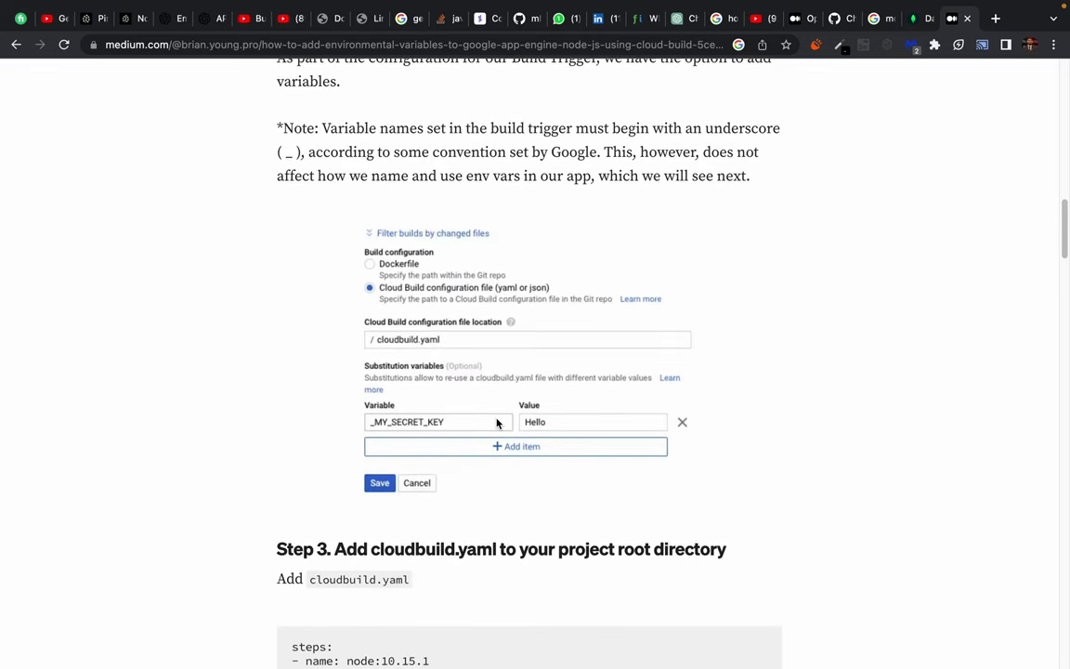
scroll(395, 452, down, 1)
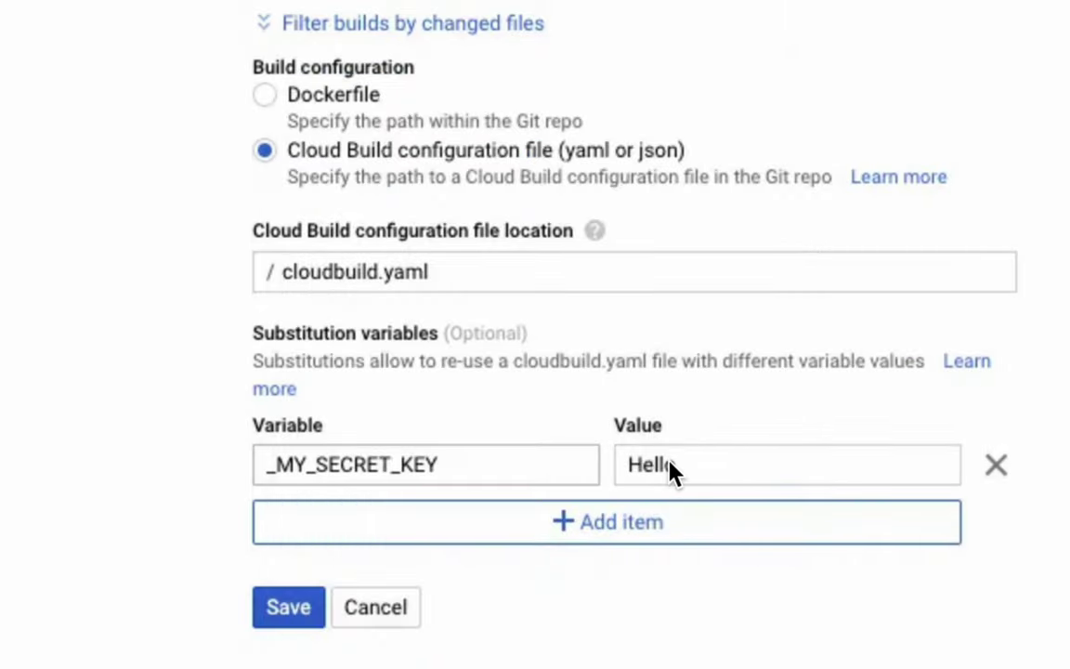
scroll(444, 418, down, 5)
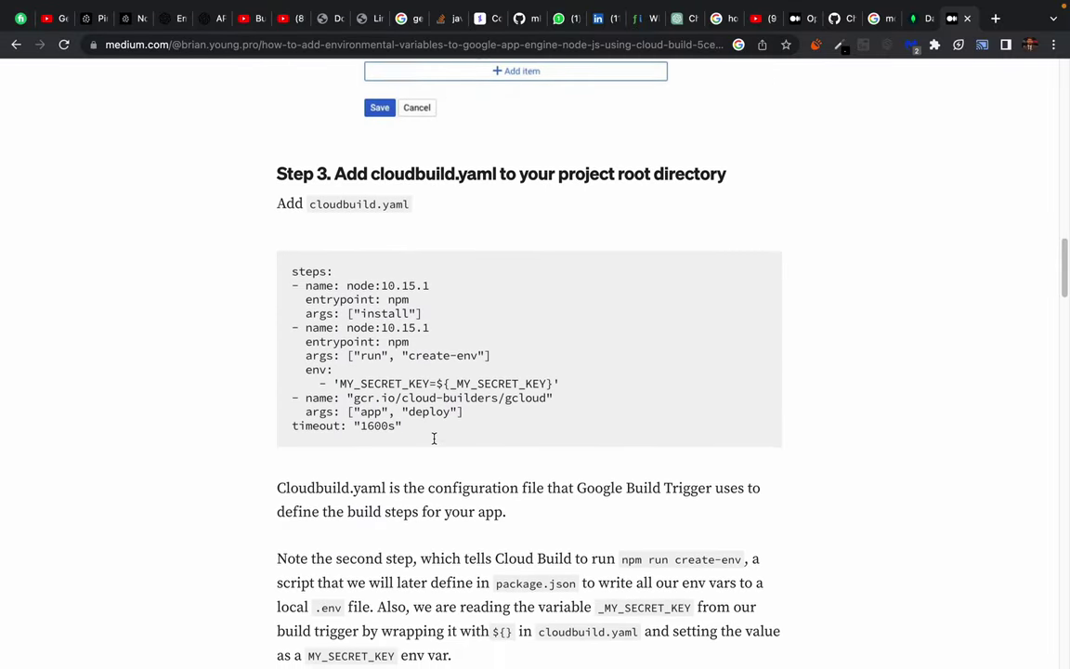
scroll(433, 439, down, 1)
scroll(434, 439, down, 1)
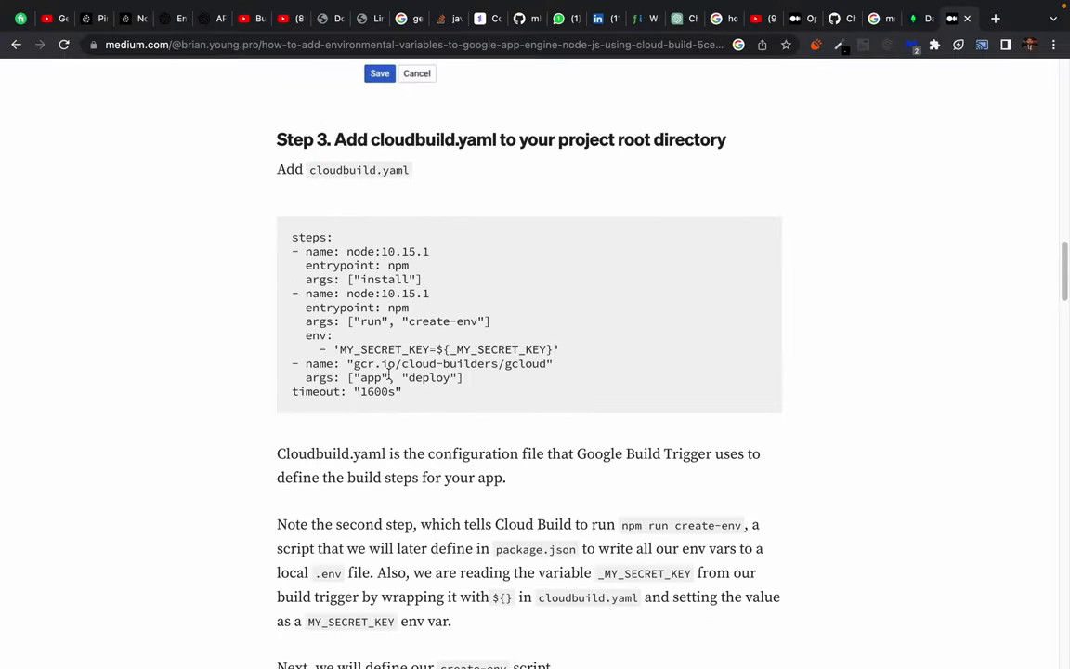
scroll(416, 497, down, 10)
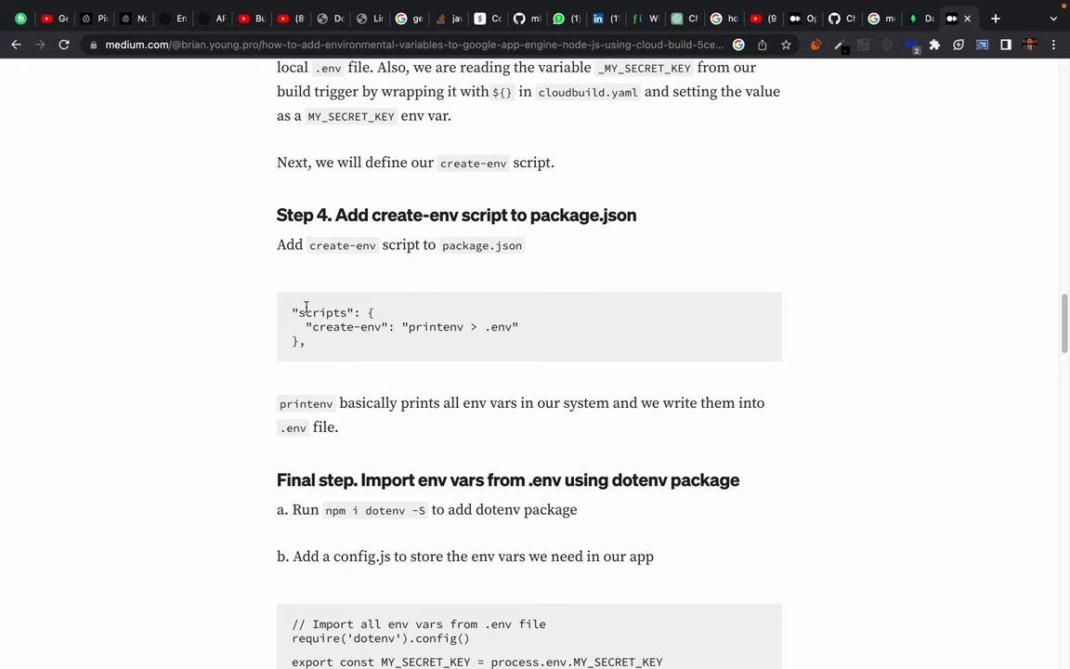
drag(294, 308, 359, 365)
click(358, 366)
scroll(309, 468, down, 2)
scroll(310, 470, down, 3)
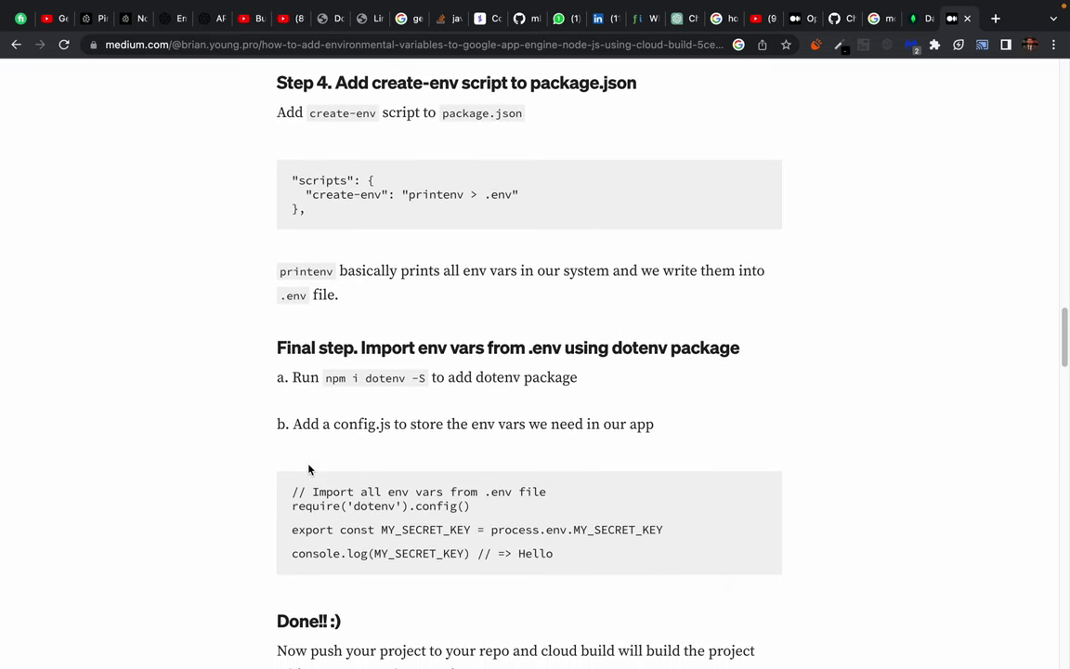
scroll(309, 469, down, 3)
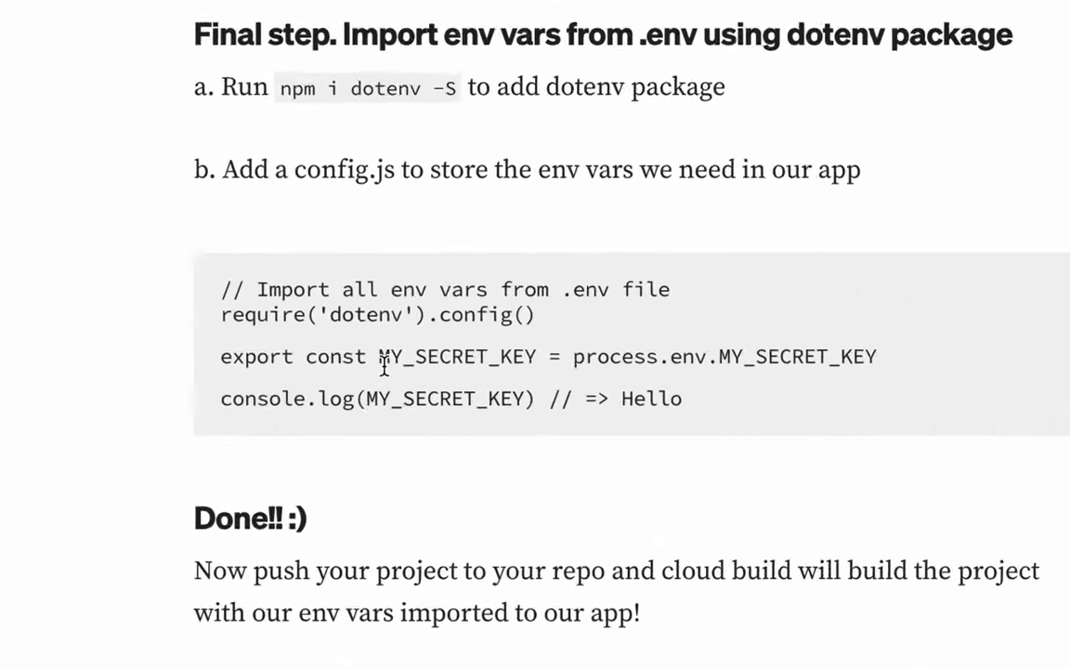
drag(312, 364, 534, 364)
click(658, 359)
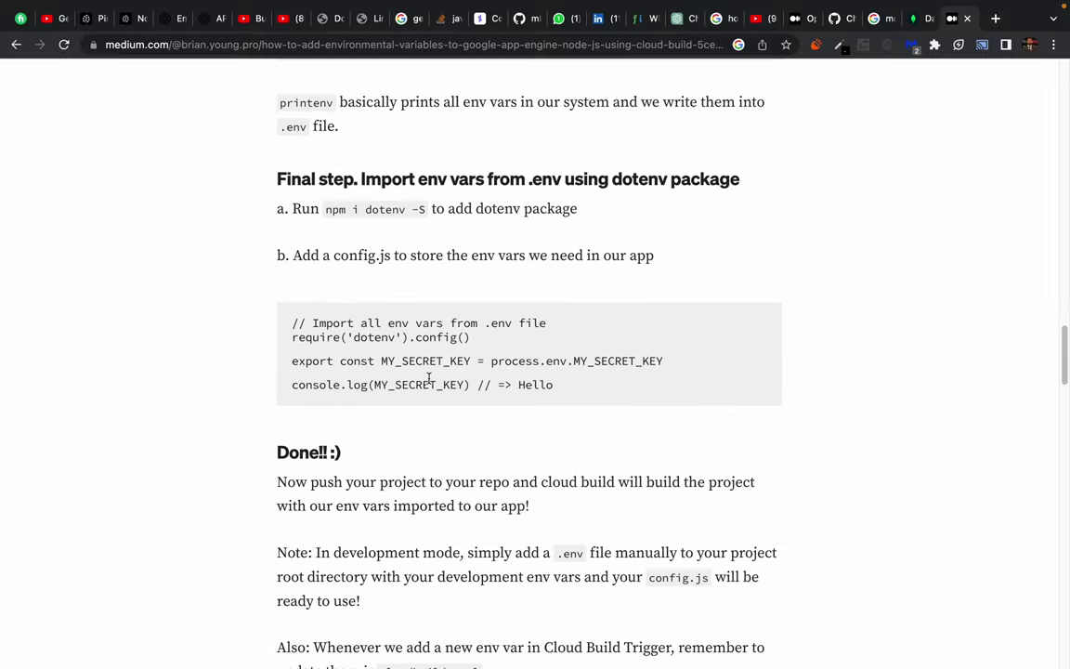
Scroll back through the article, then return to the MongoDB Atlas tab.
scroll(512, 384, down, 5)
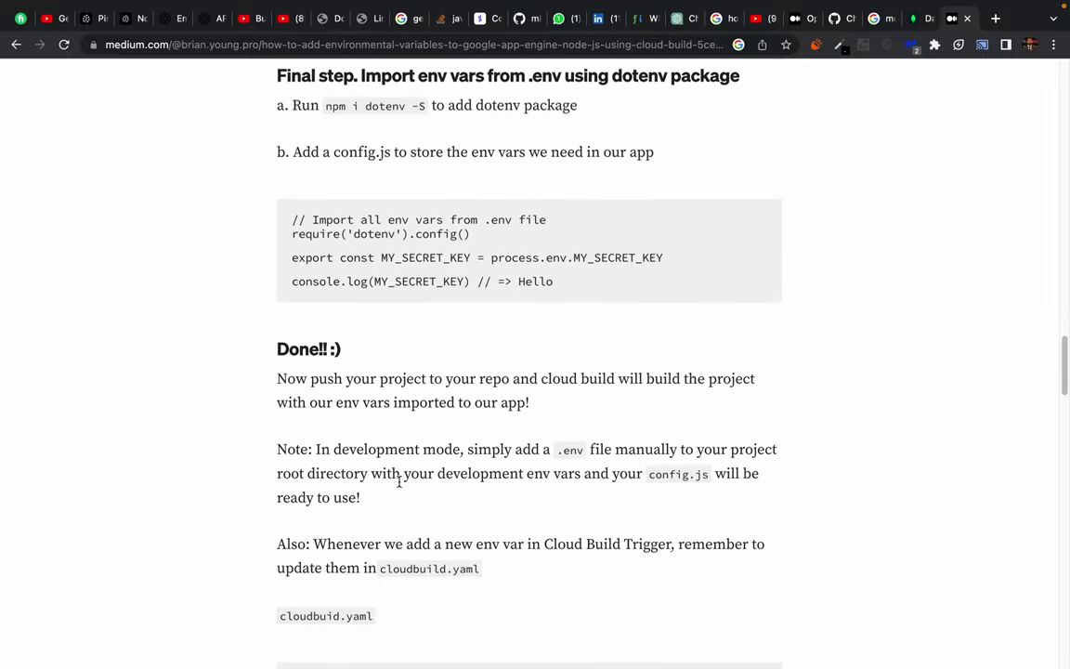
scroll(400, 482, up, 10)
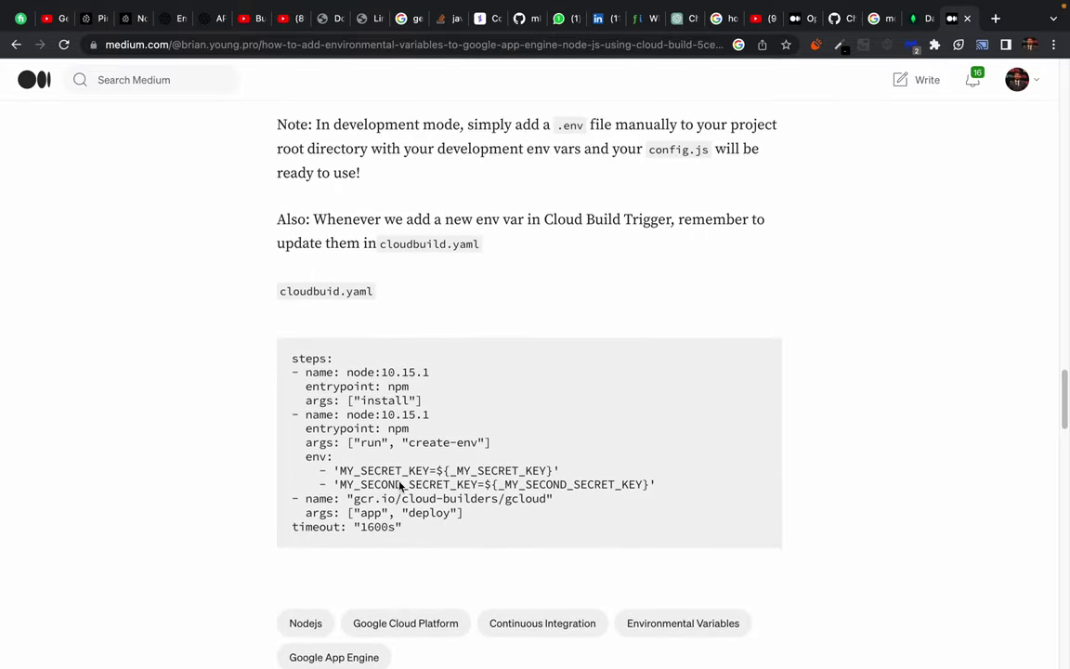
scroll(400, 484, up, 10)
scroll(466, 418, down, 9)
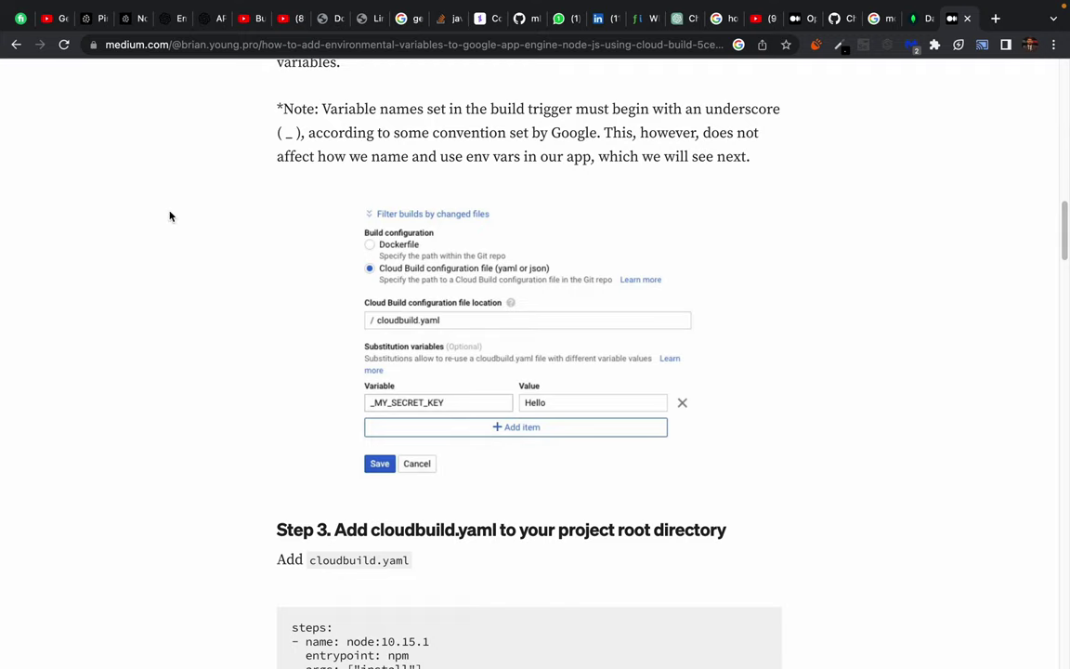
scroll(398, 256, up, 1)
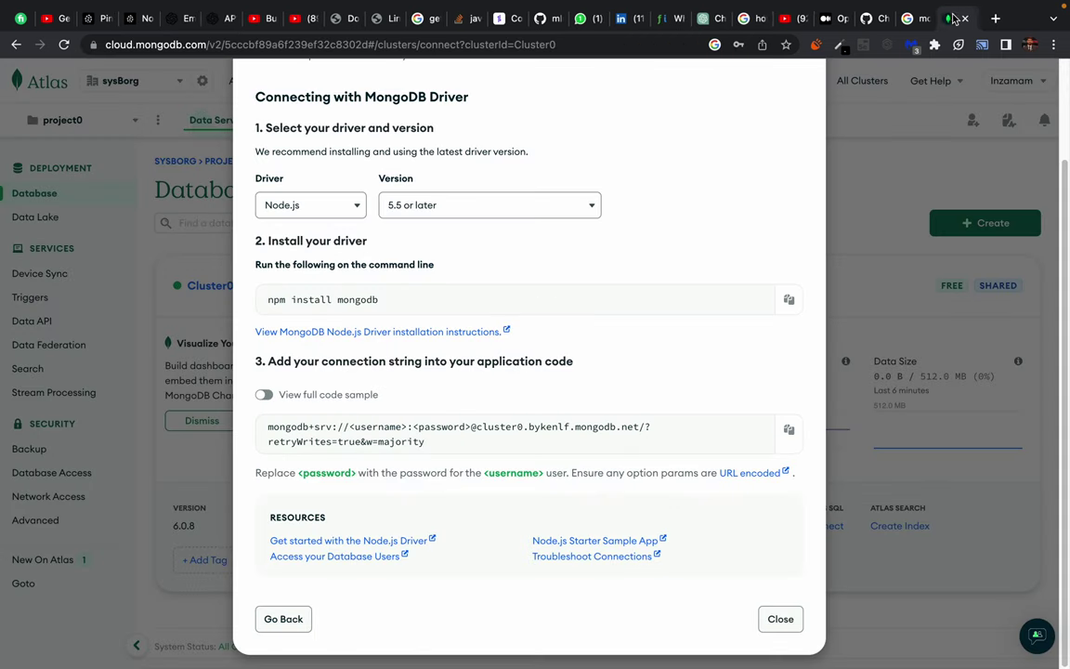
click(915, 18)
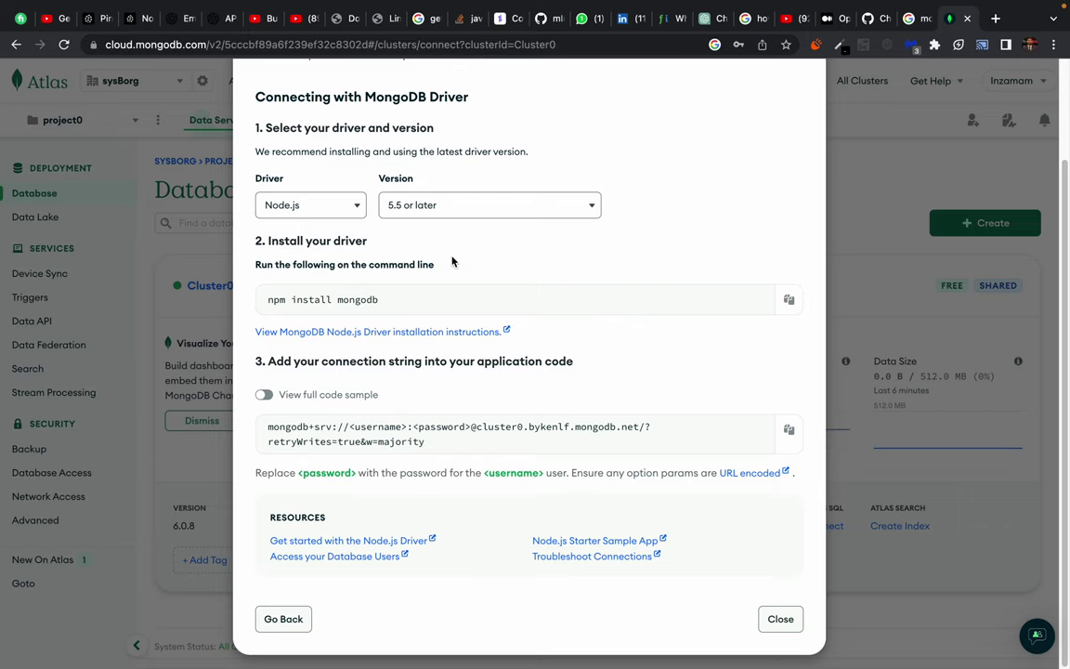
Review the Atlas connection string, then switch to the empty .env file in VS Code.
key(F11)
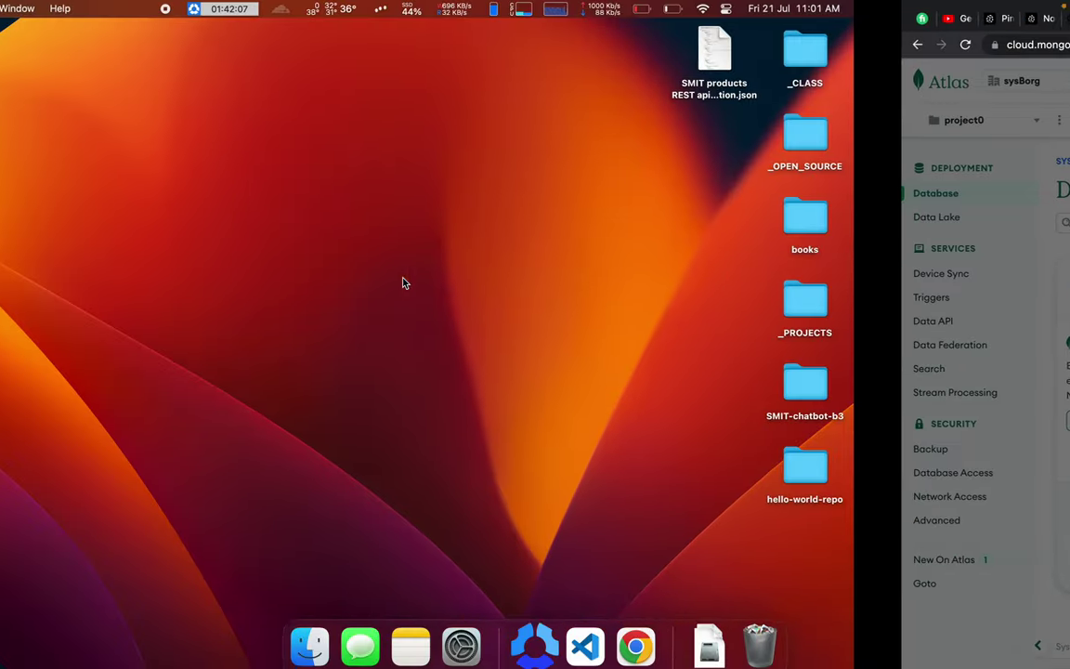
key(F11)
key(F11)
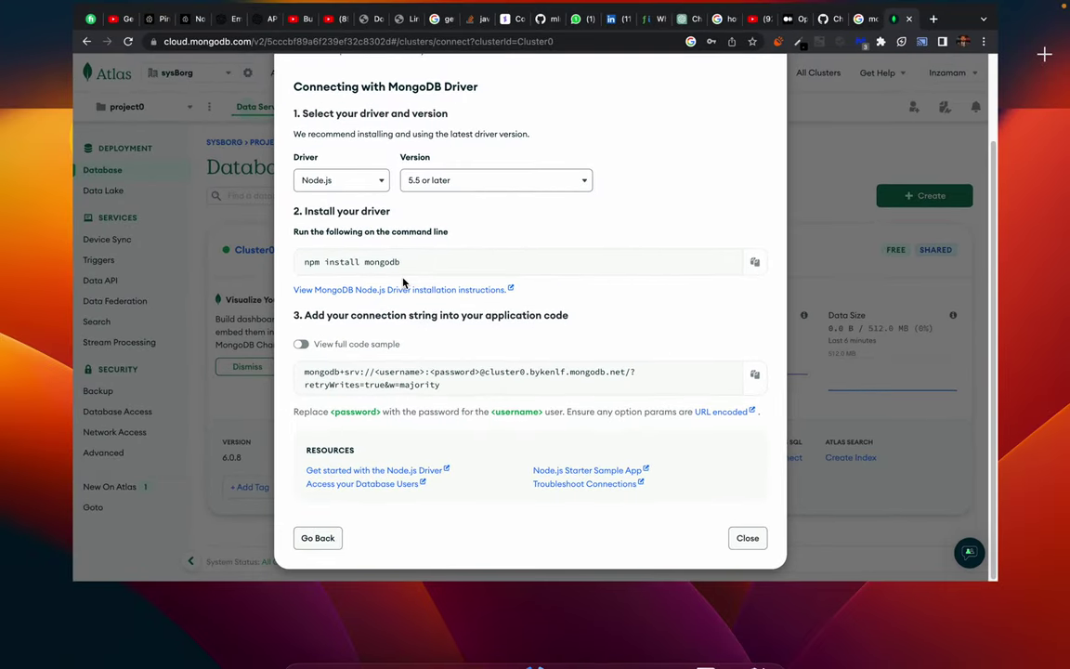
key(F11)
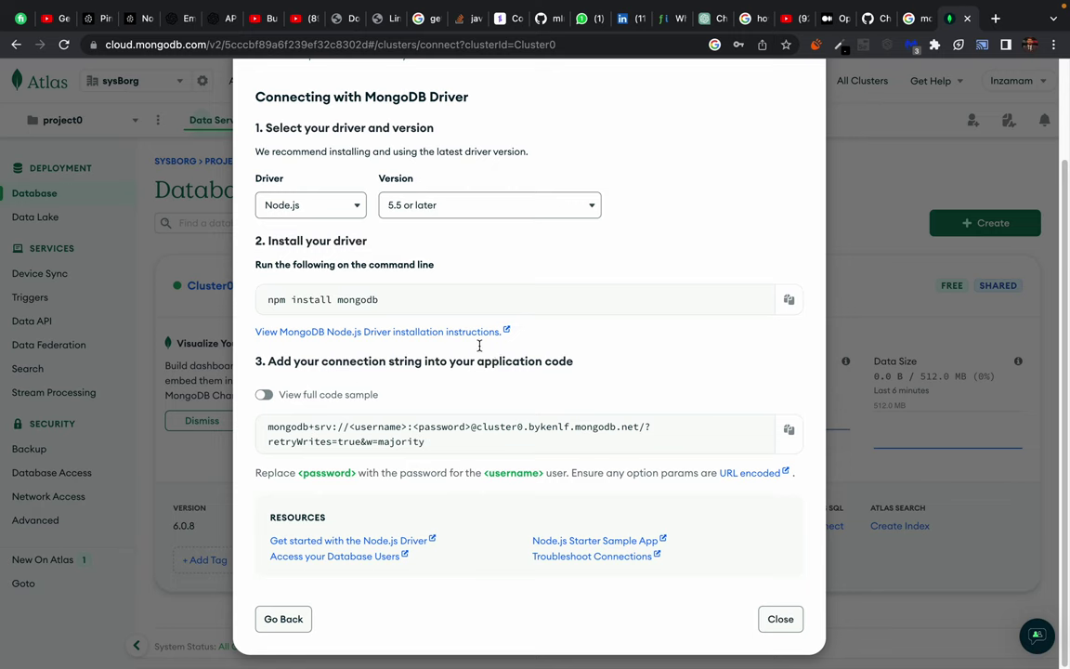
triple_click(332, 423)
click(370, 426)
key(ctrl+Right)
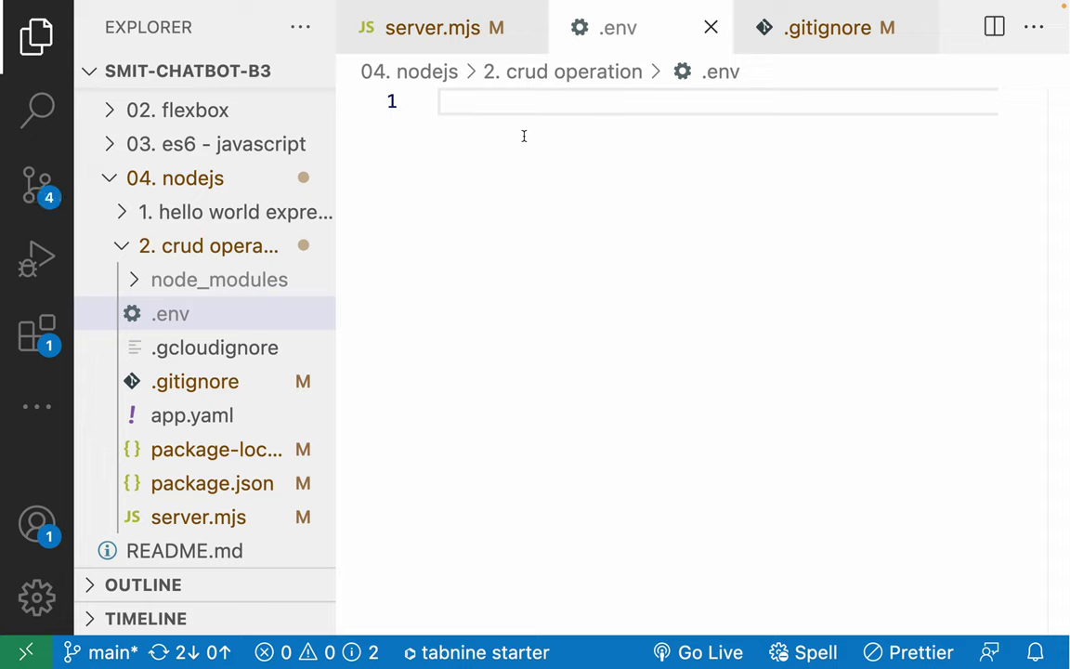
Add MONGODB_USERNAME with the database username, duplicate it with the password value, and save.
text(MONGODB)
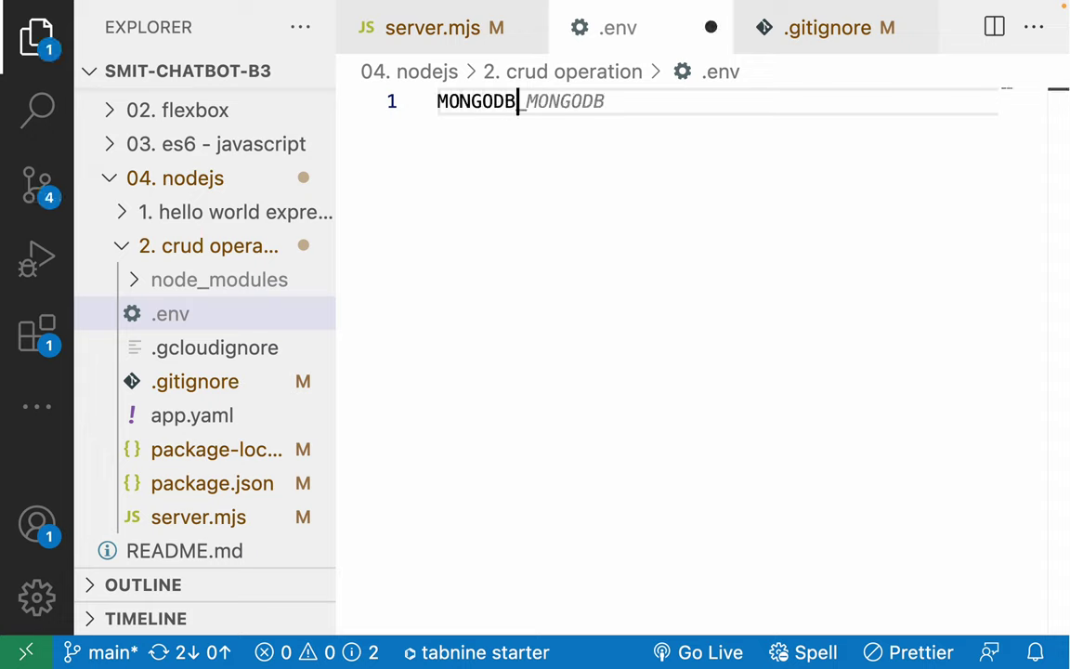
text(_)
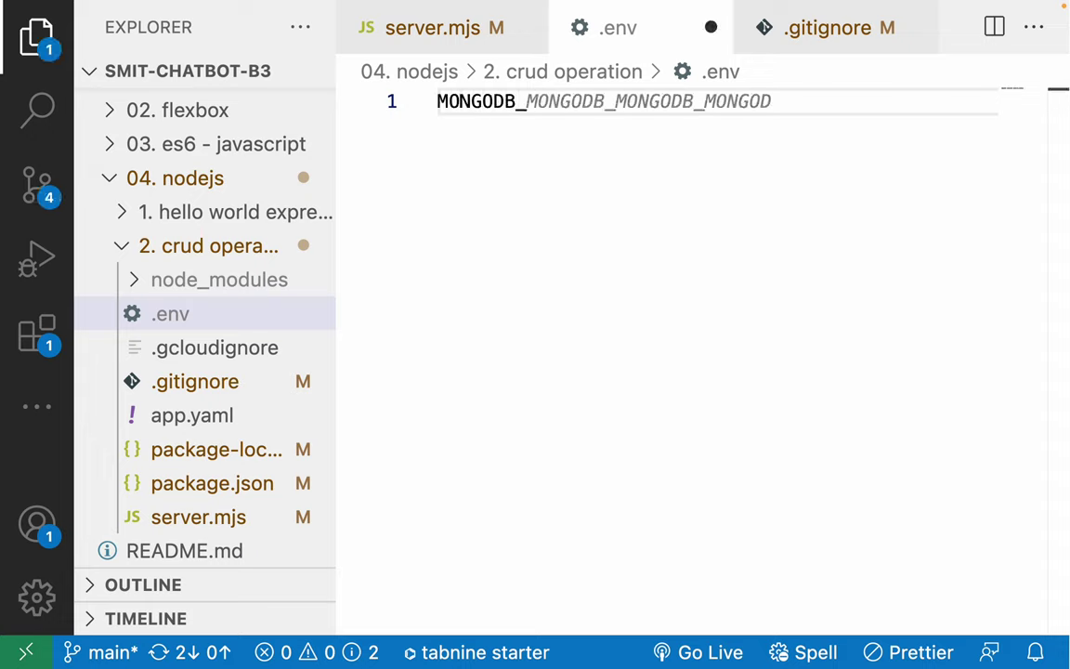
text(USERNAME)
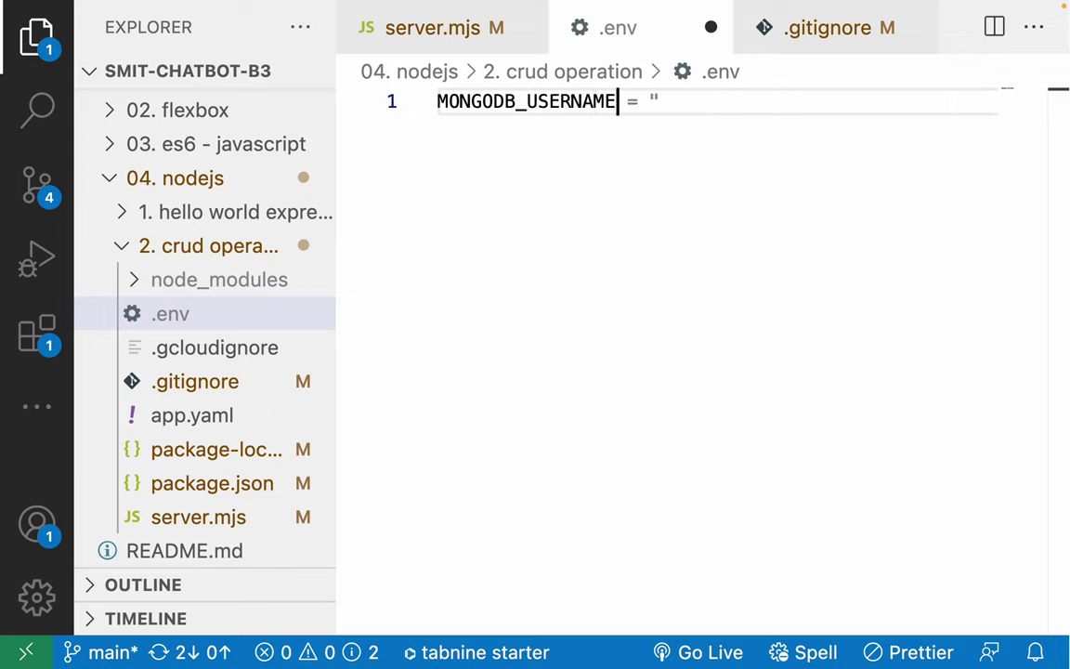
text(=)
text(')
key(BackSpace)
text(dbuser)
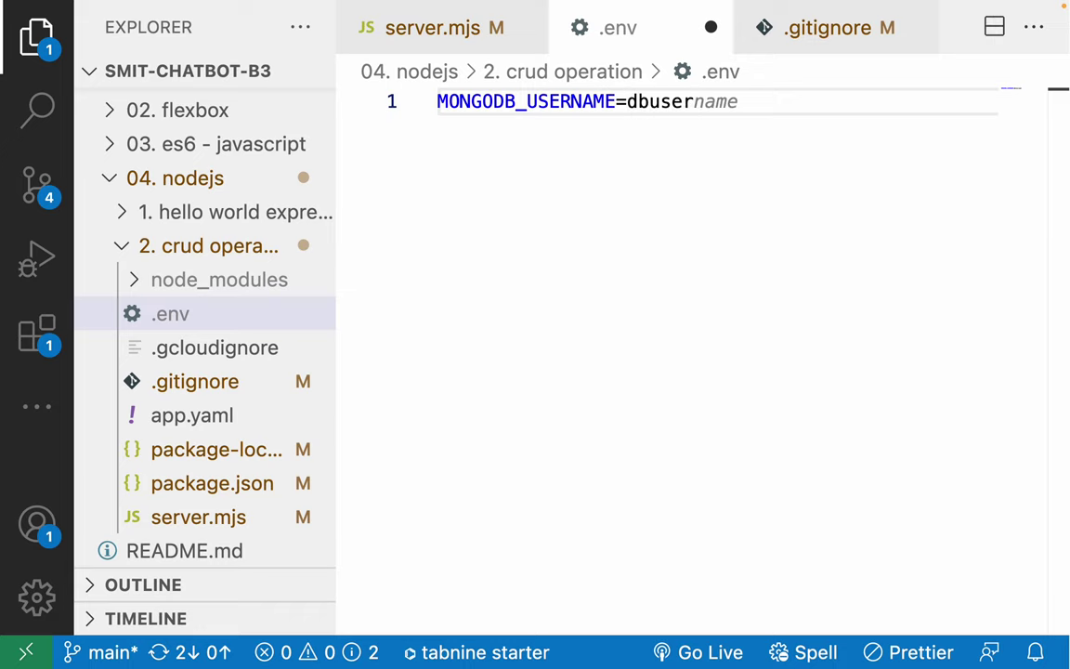
key(shift+alt+Down)
key(BackSpace)
key(BackSpace)
key(BackSpace)
text(p)
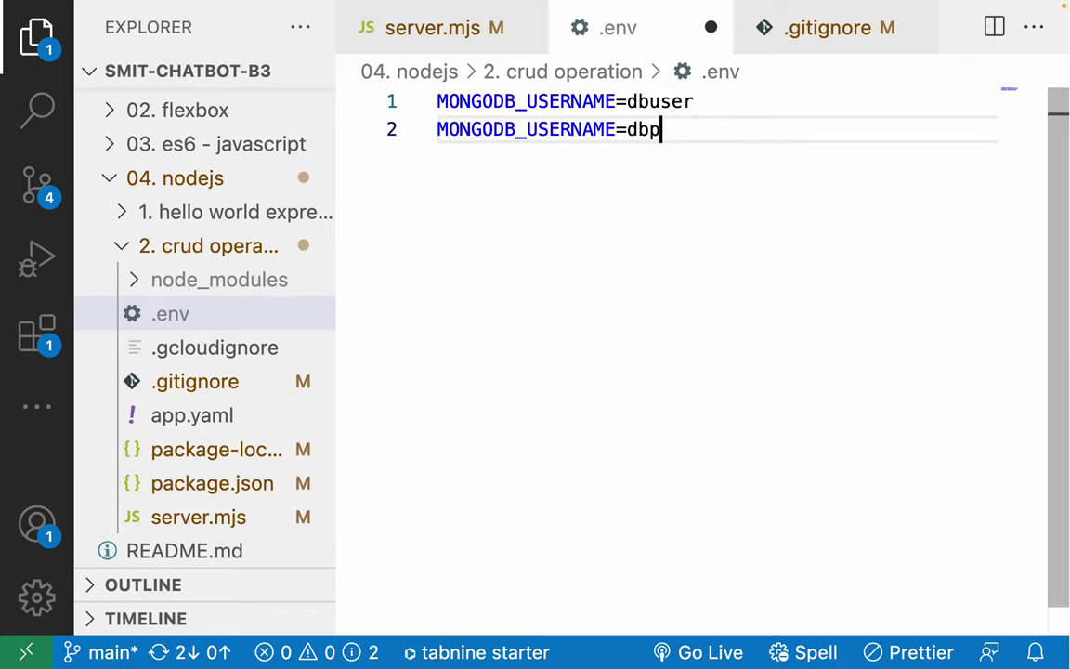
text(assword)
key(ctrl+s)
Rename the second variable to MONGODB_PASSWORD and save .env.
double_click(616, 130)
key(BackSpace)
key(BackSpace)
key(BackSpace)
key(BackSpace)
key(BackSpace)
key(BackSpace)
key(BackSpace)
key(BackSpace)
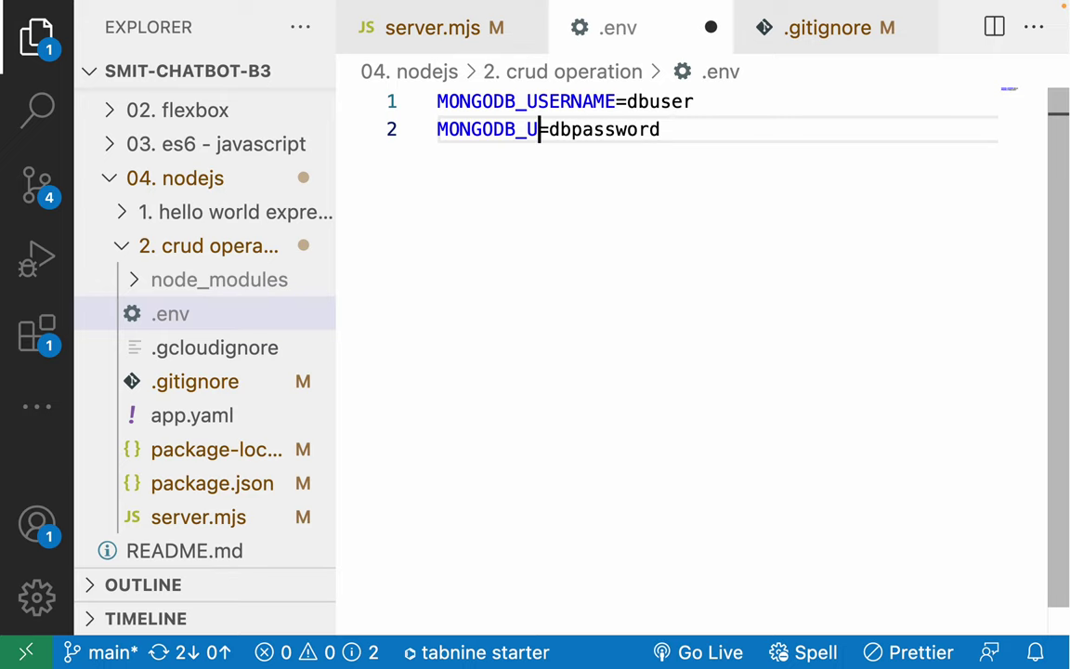
text(PASSWORD)
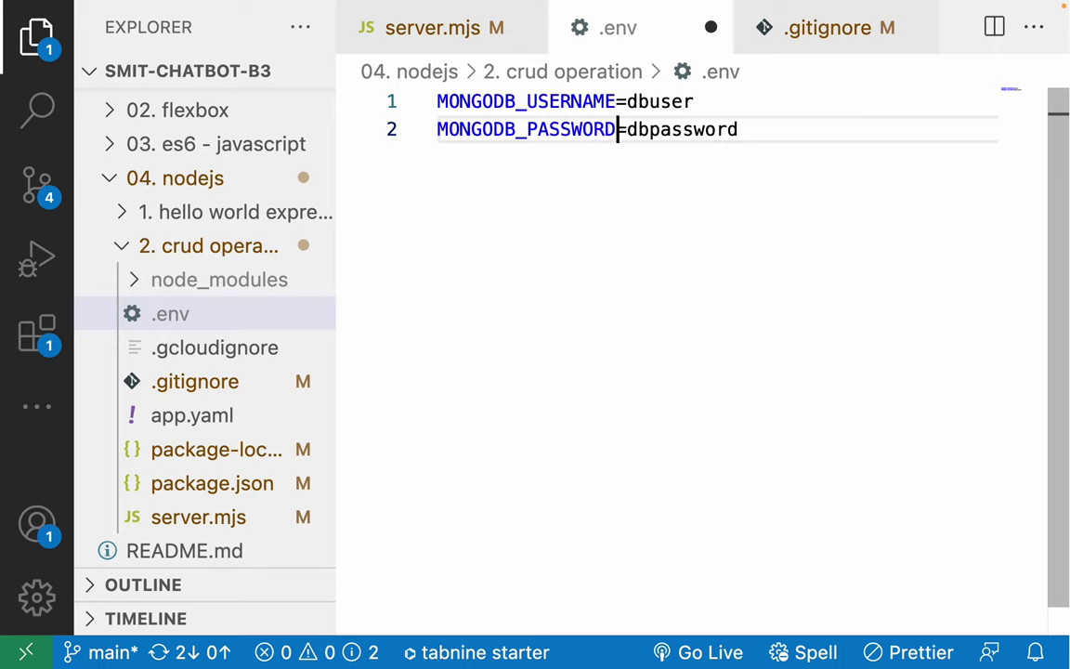
key(ctrl+s)
Check the MONGODB_PASSWORD entry, then close the .env file.
double_click(544, 130)
click(545, 130)
double_click(544, 130)
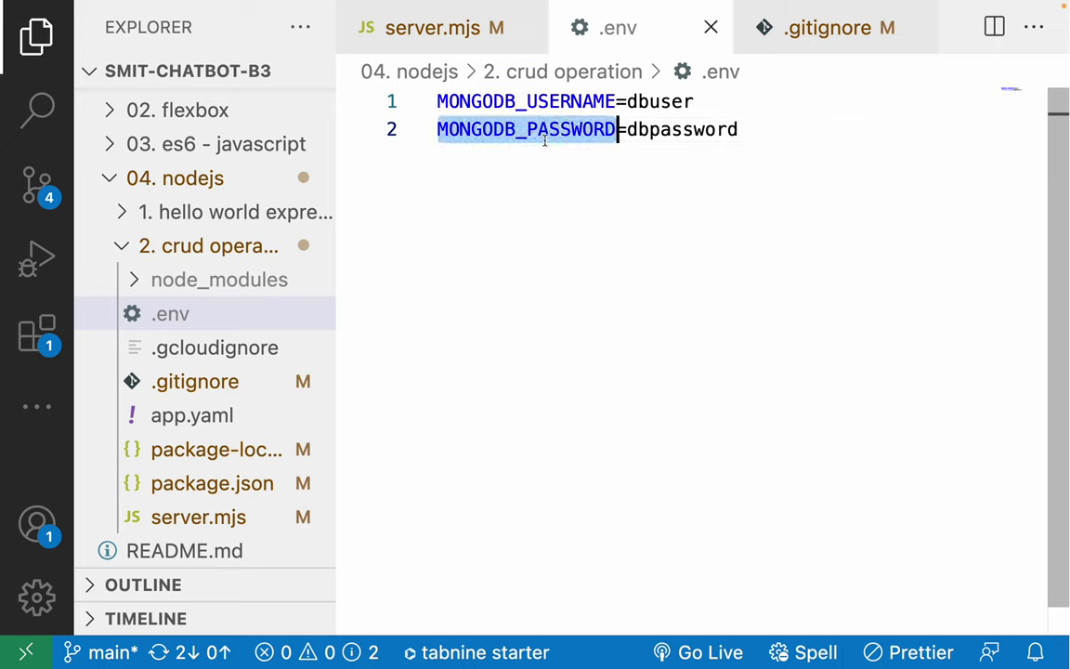
click(545, 136)
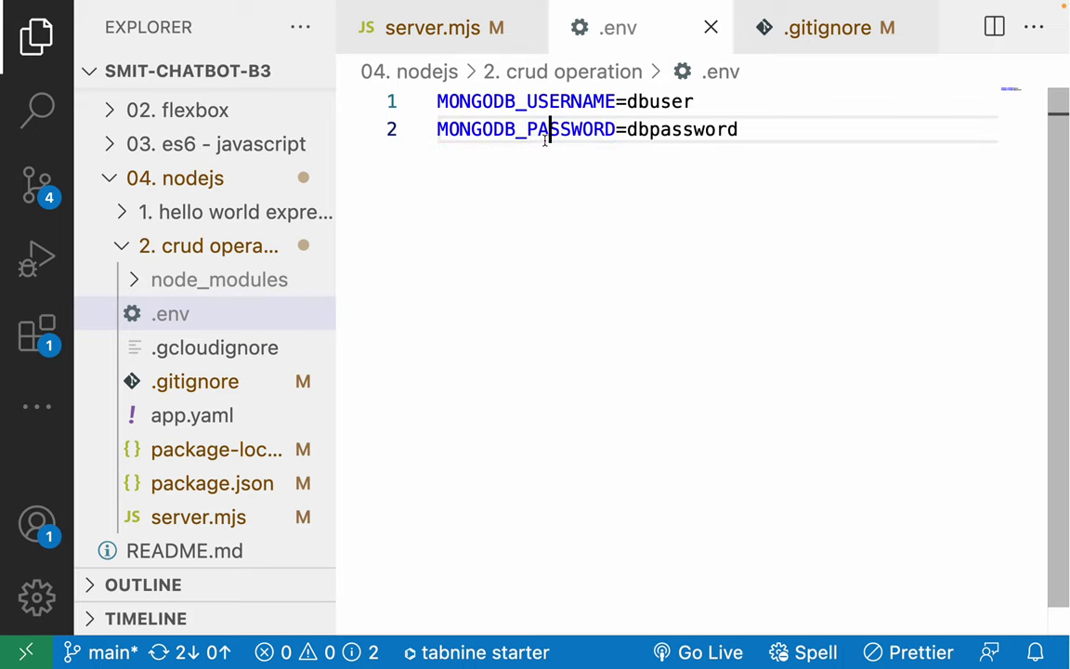
double_click(546, 136)
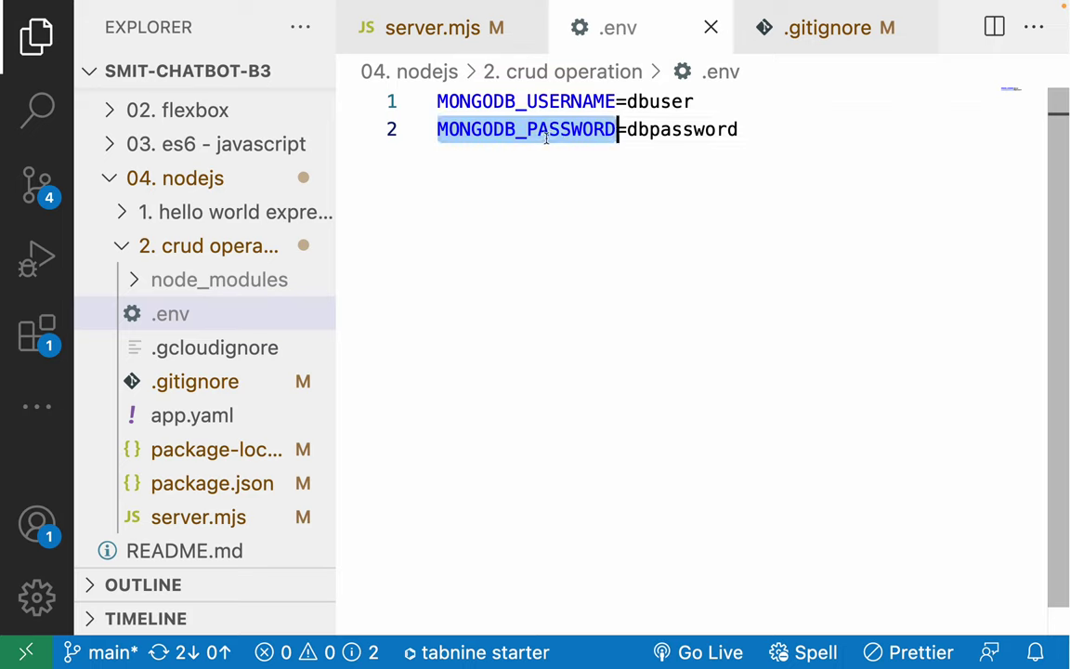
click(542, 188)
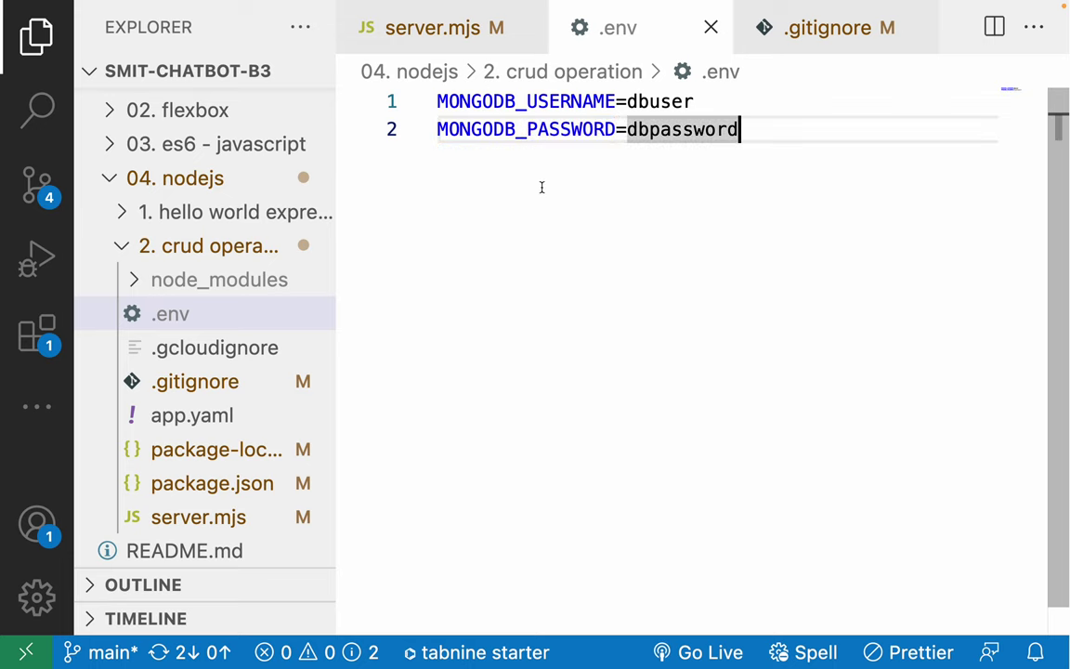
click(200, 314)
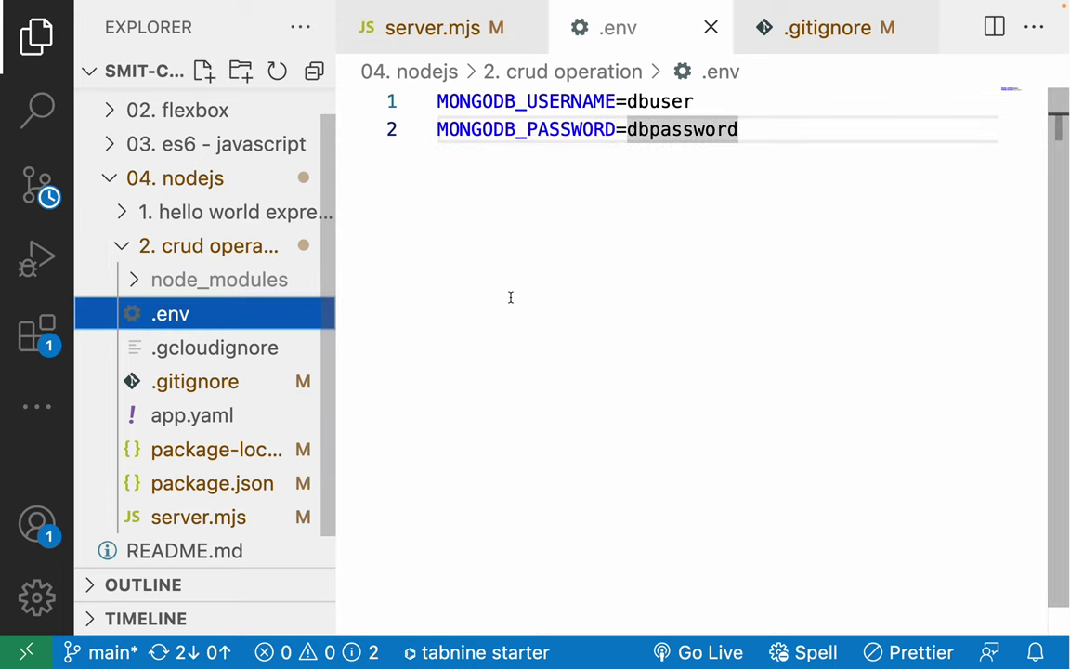
click(711, 27)
From server.mjs, install dotenv with npm i dotenv in the terminal.
click(414, 36)
click(531, 190)
key(ctrl+grave)
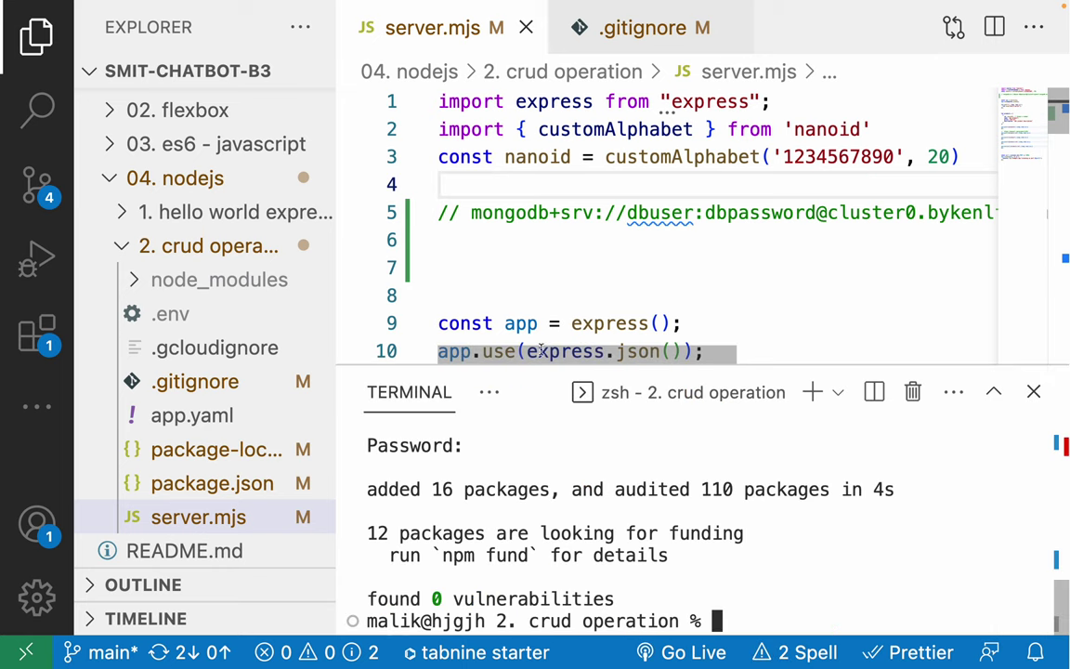
text(npm i )
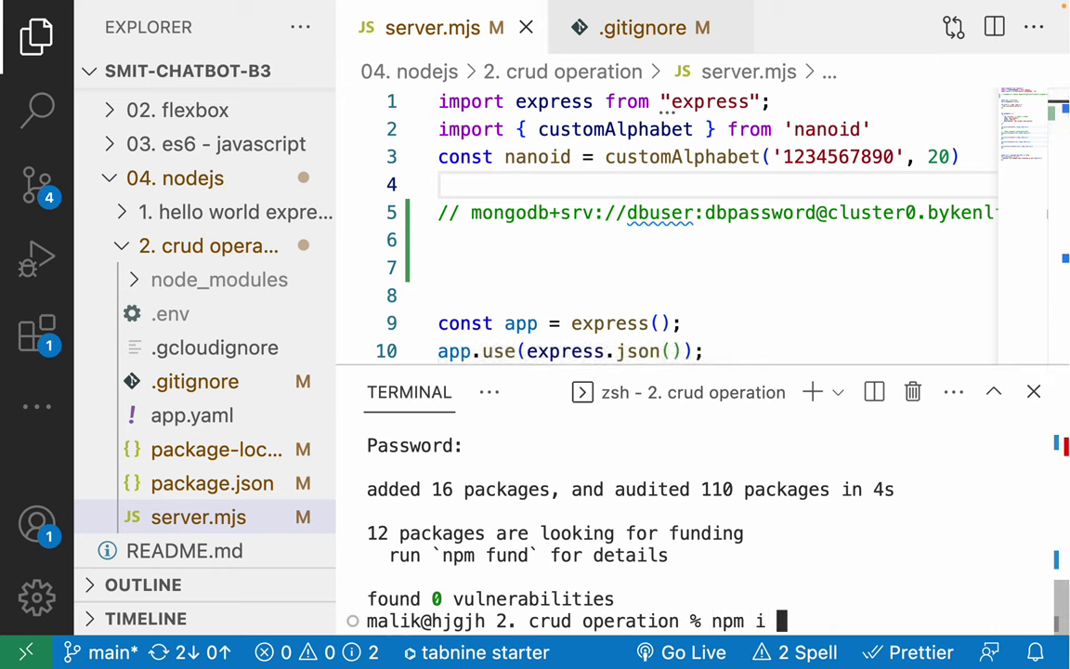
text(dotenv)
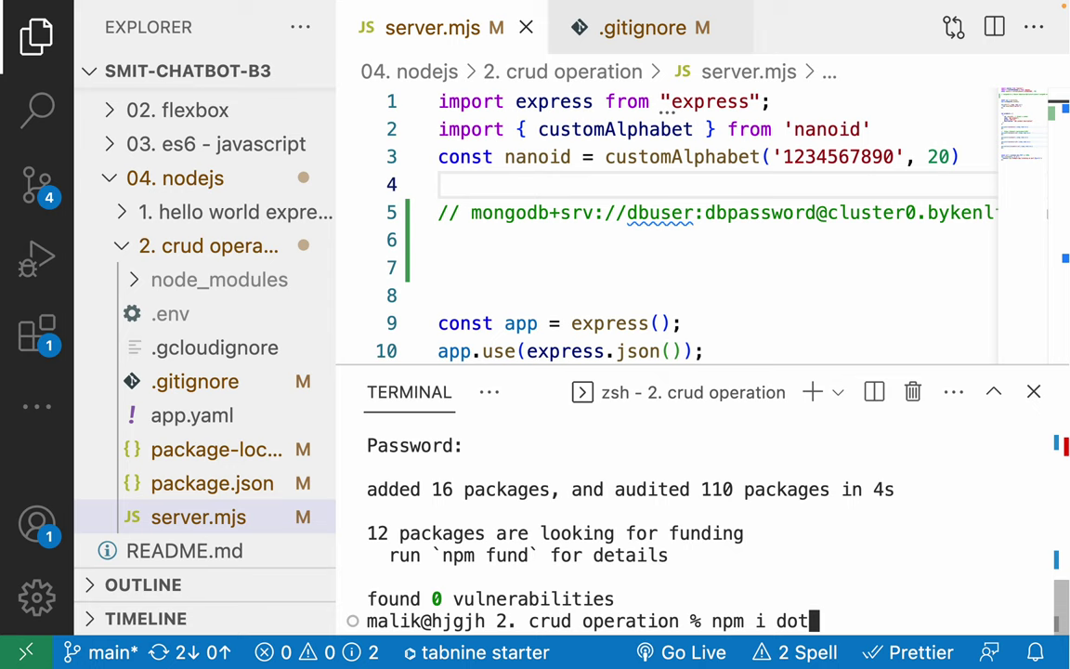
key(Return)
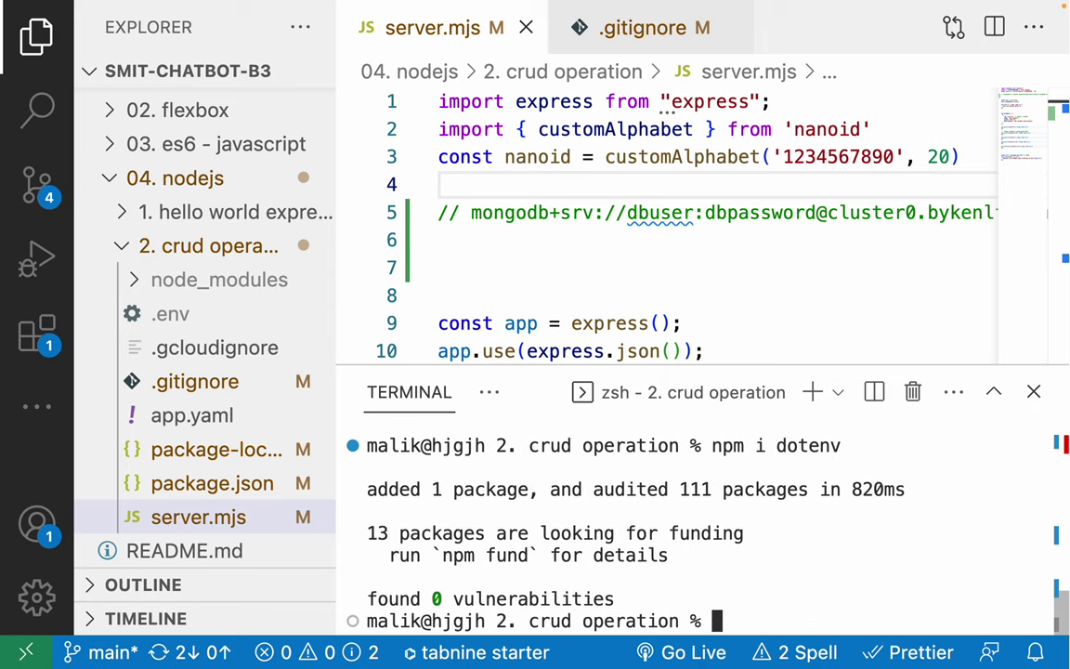
drag(737, 353, 714, 314)
Start a new import statement on line 5 of server.mjs.
click(483, 183)
key(Return)
text(import)
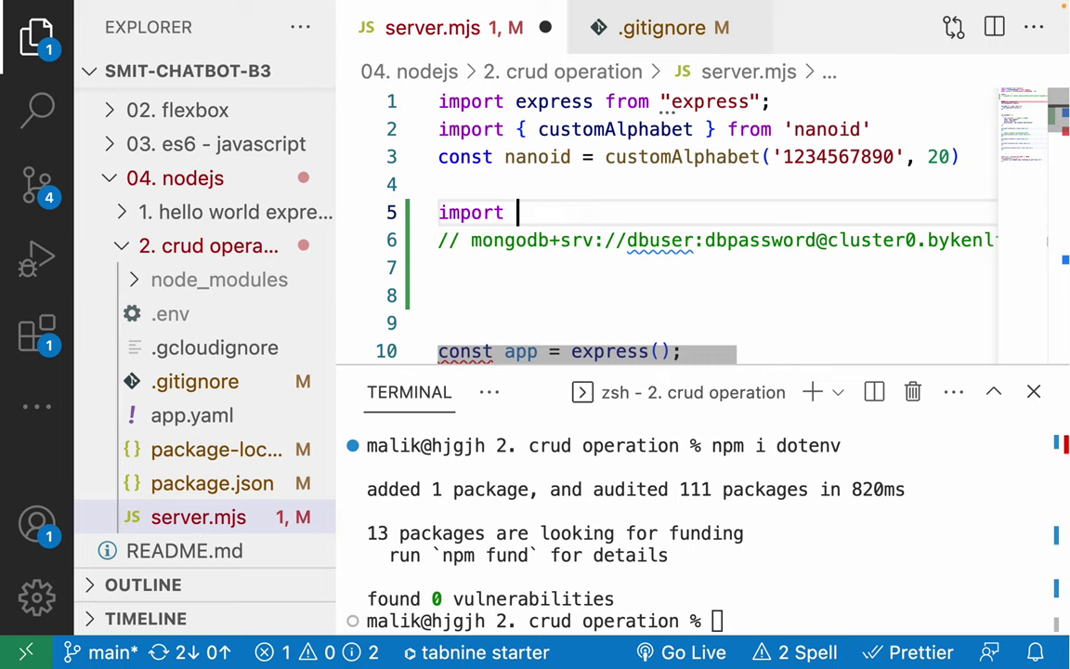
Complete the import dotenv from 'dotenv' line and save server.mjs.
text(do)
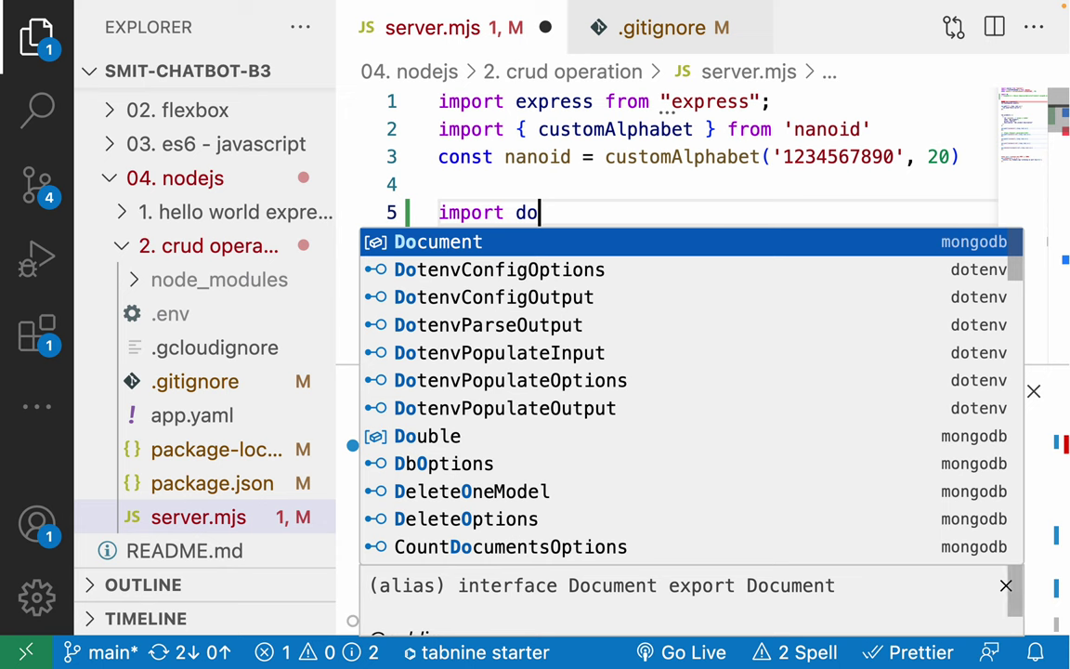
text(tenv from ')
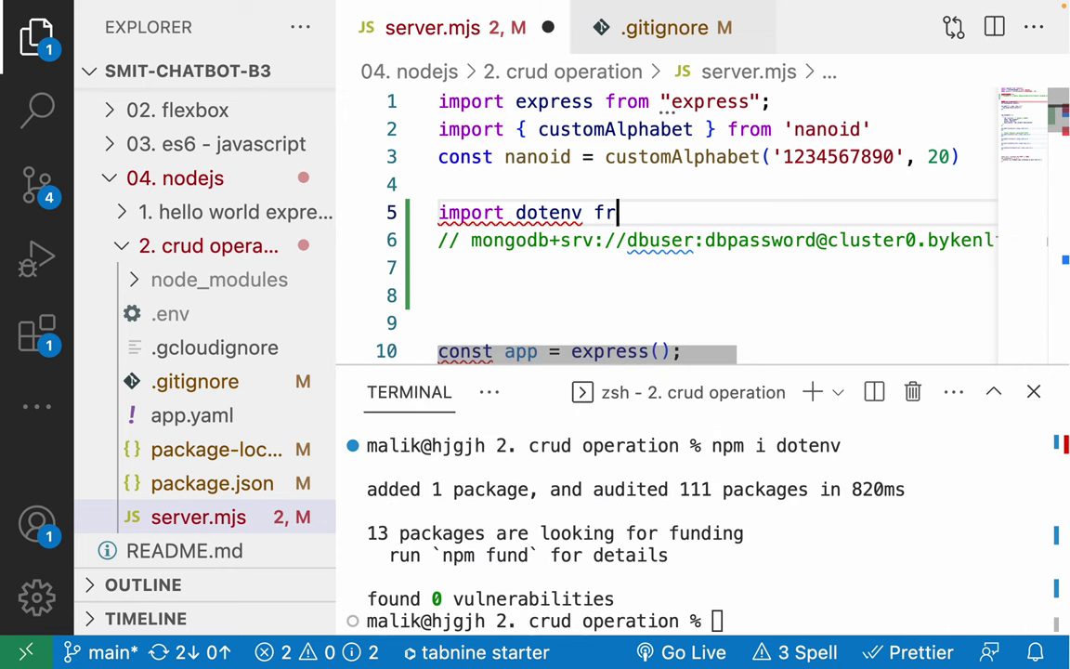
key(Escape)
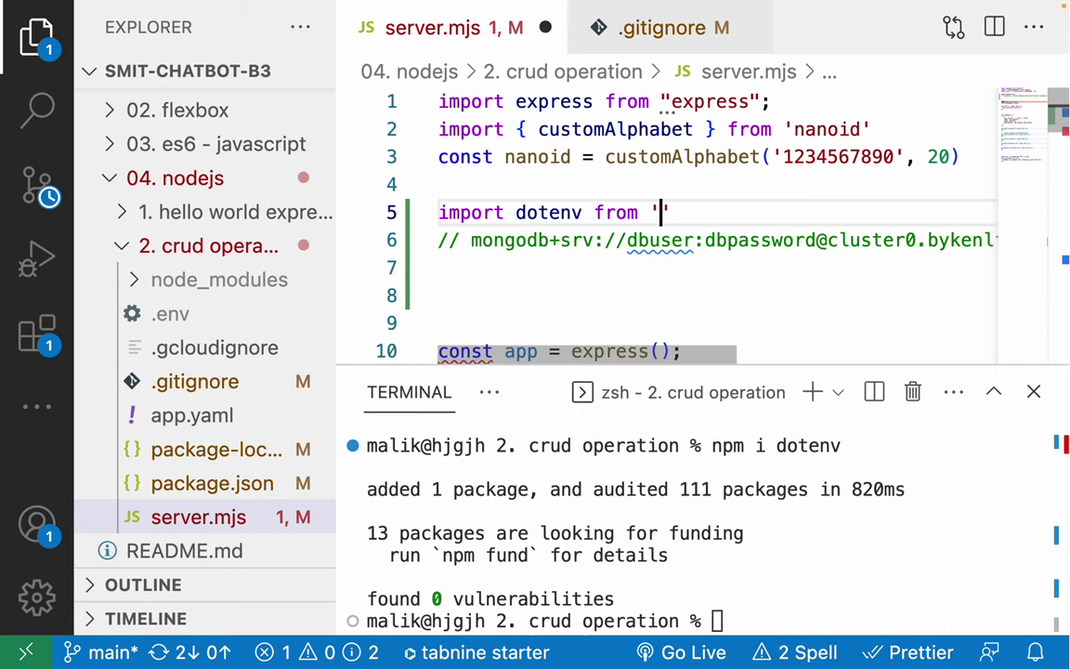
text(dotenv)
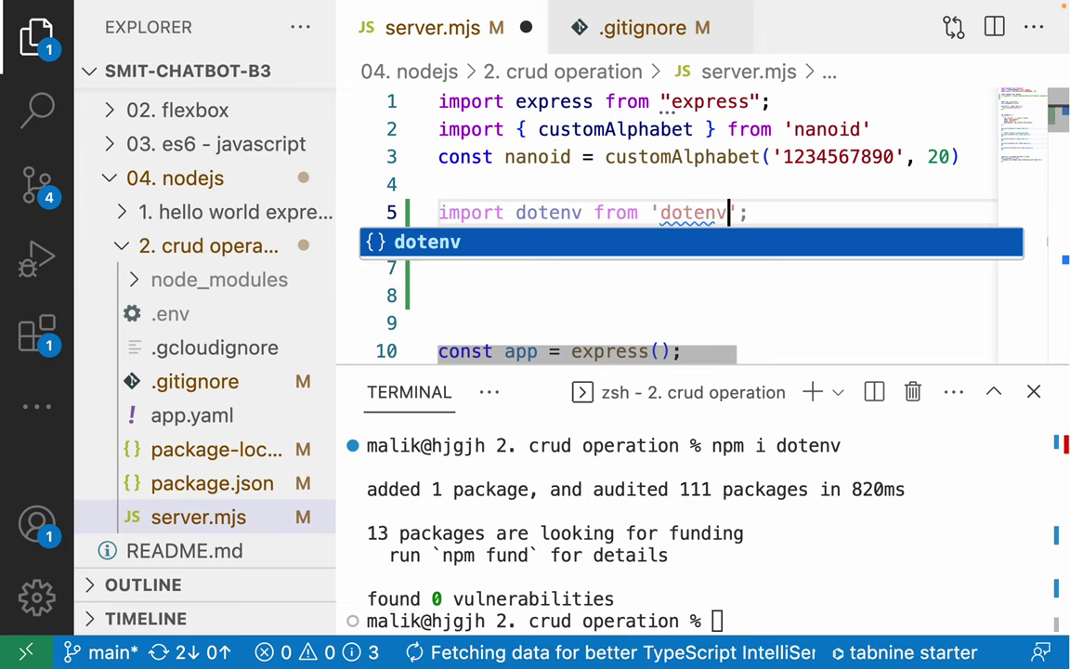
key(ctrl+s)
Add dotenv.config(); on a new line below the import and save server.mjs.
click(539, 213)
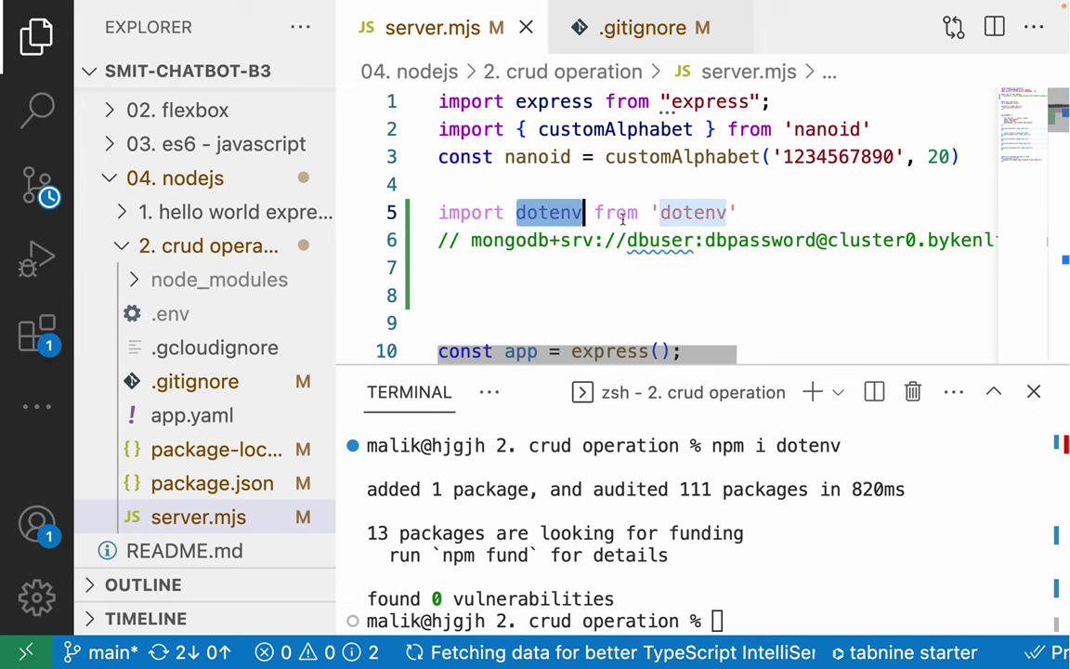
key(End)
key(Return)
text(dotenv.co)
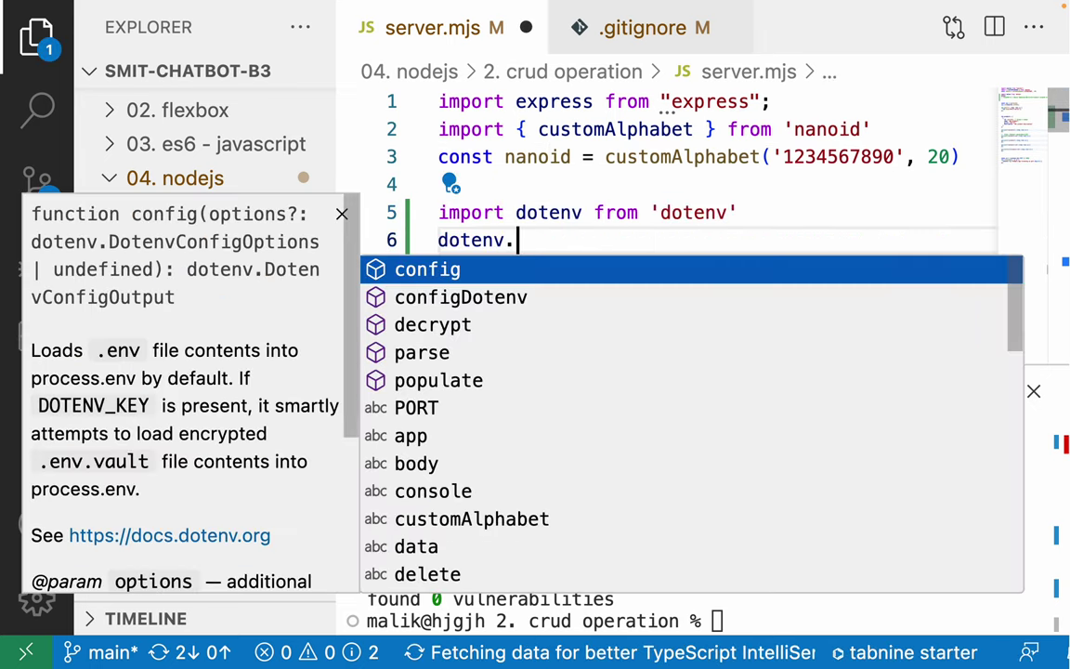
key(Escape)
key(BackSpace)
key(BackSpace)
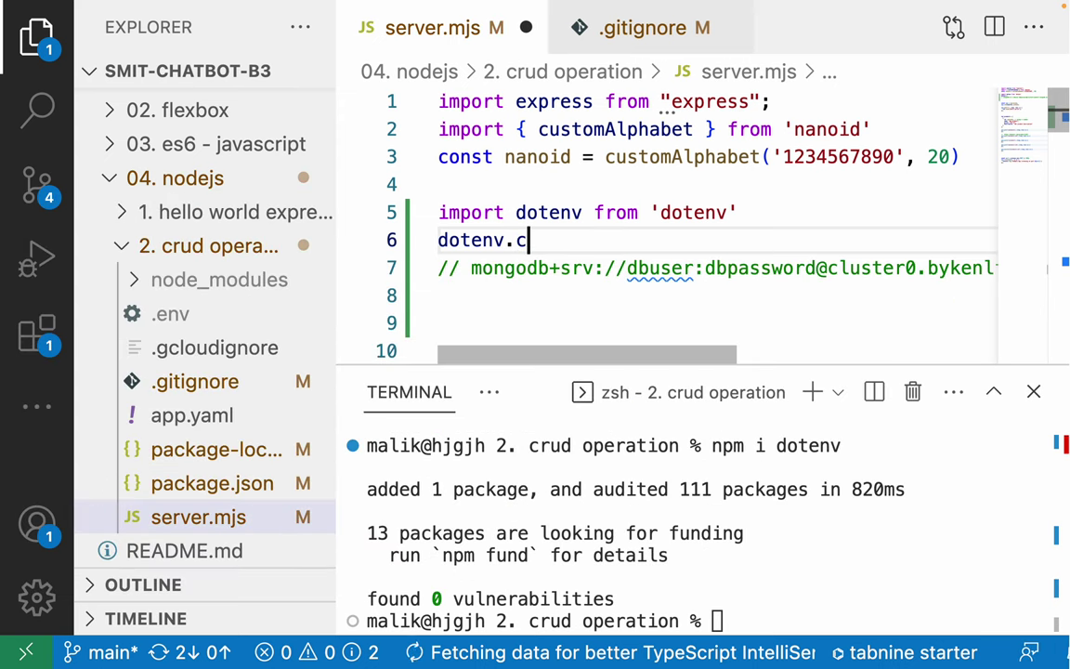
text(con)
key(Return)
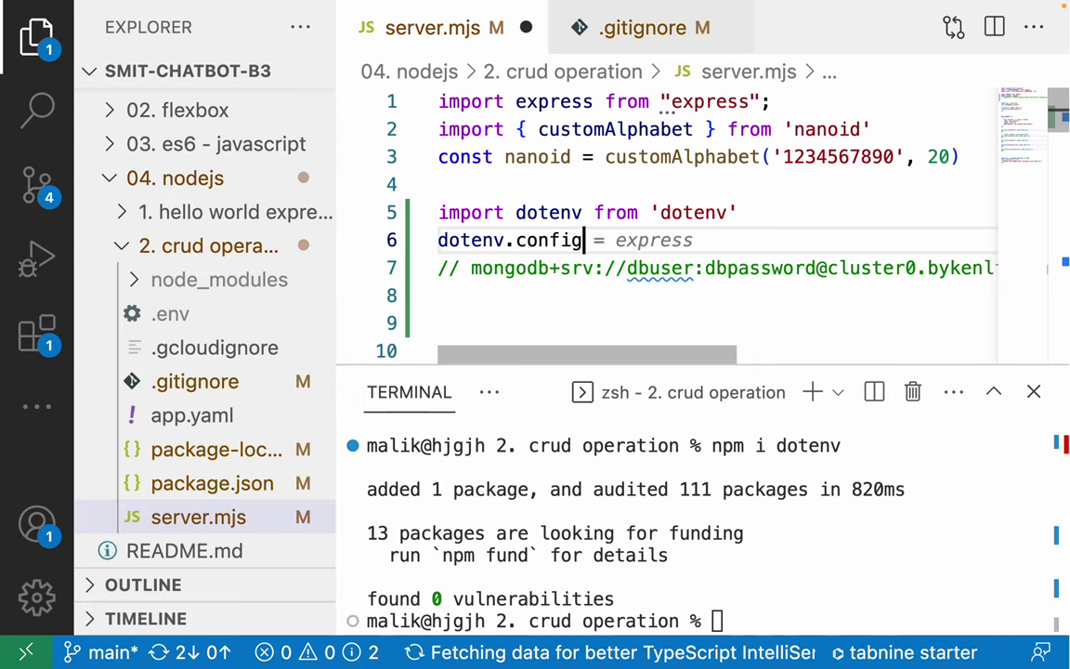
text(();)
key(ctrl+s)
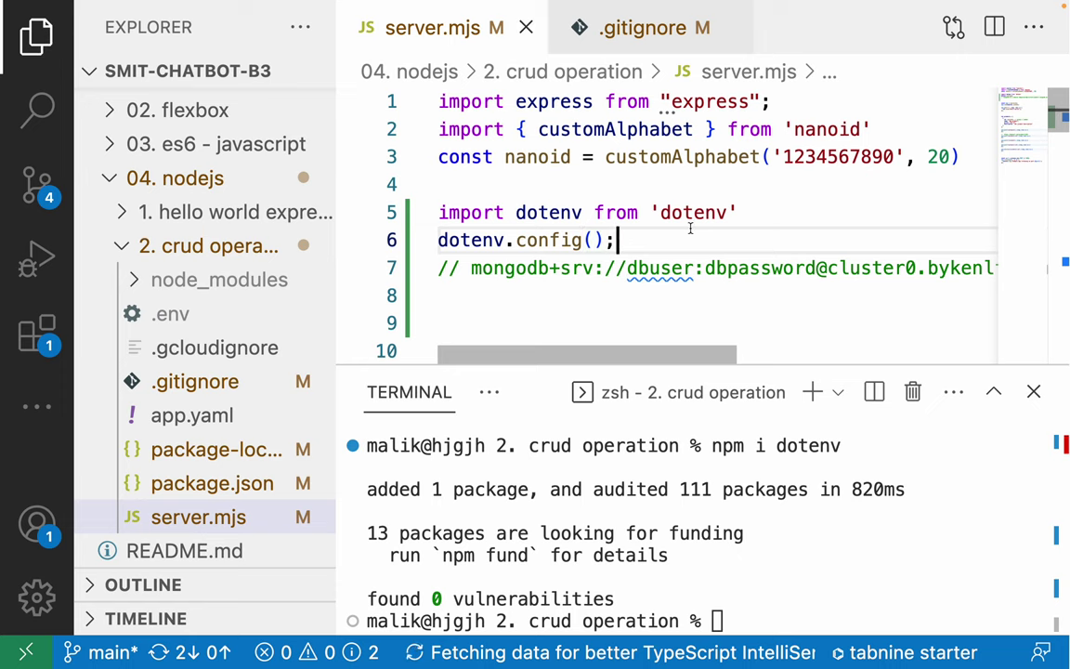
Hide the terminal and check the variables in the .env file, then return to server.mjs.
key(ctrl+j)
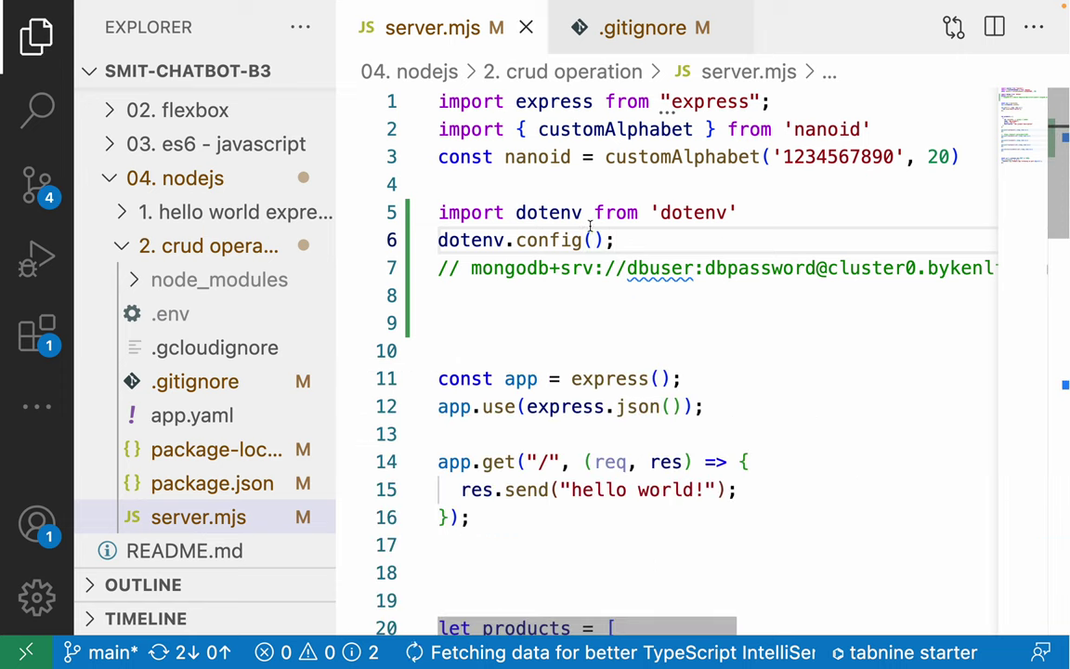
scroll(223, 400, down, 1)
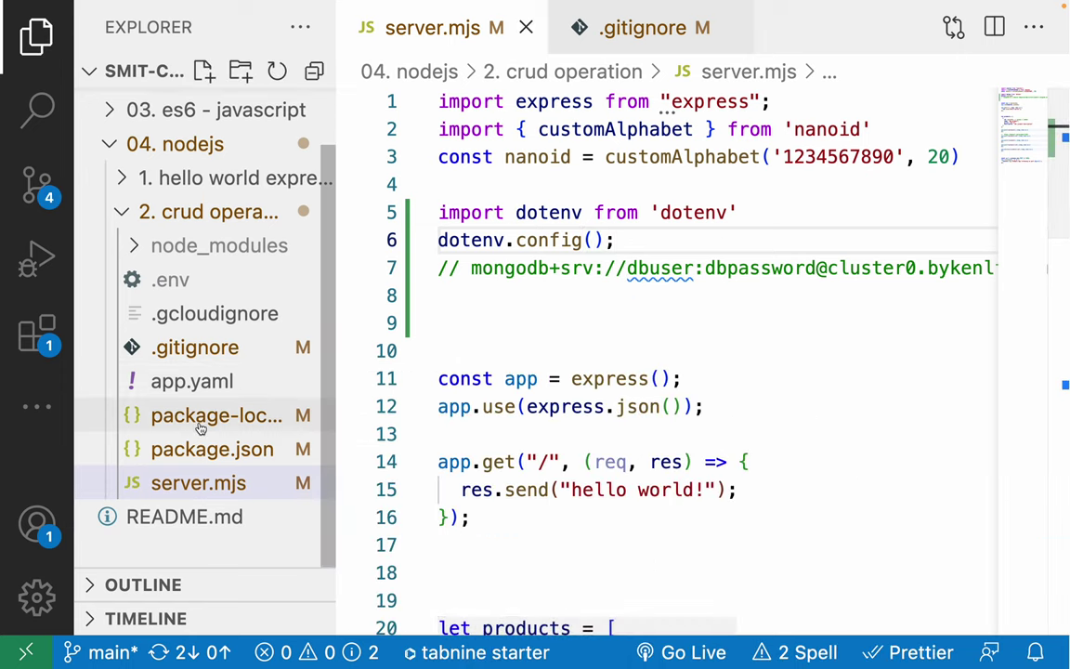
click(173, 283)
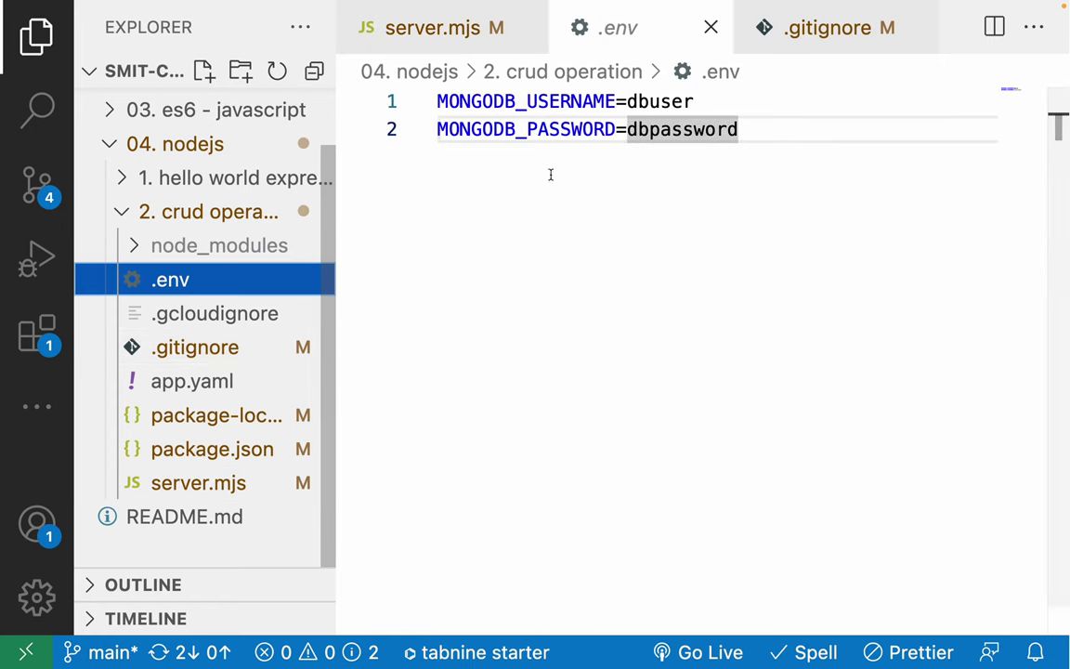
click(711, 27)
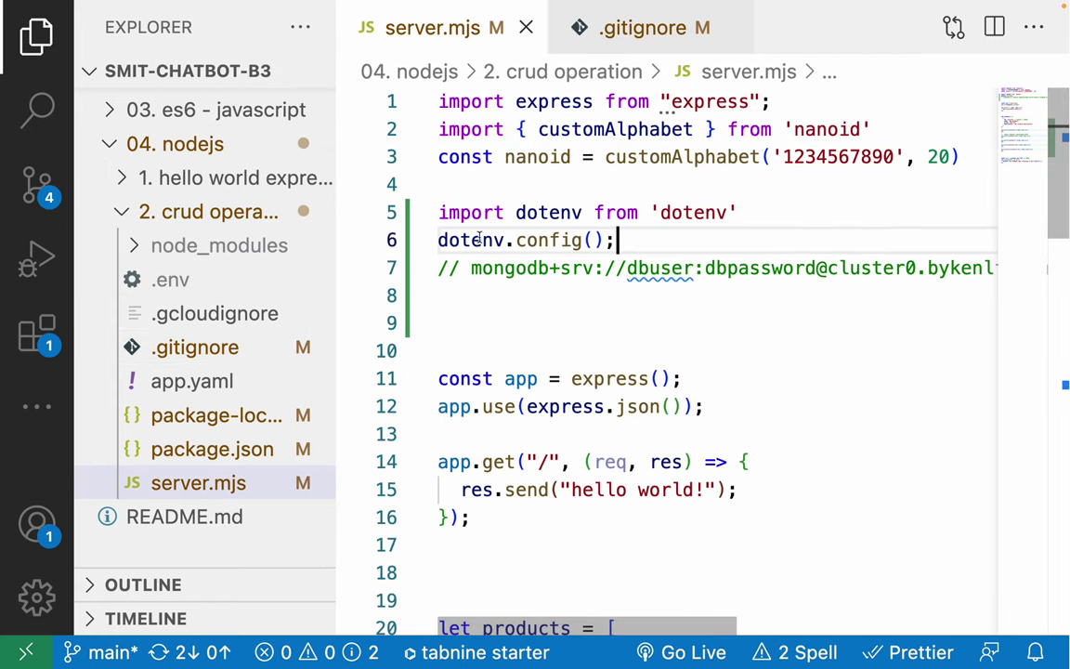
Insert a blank line below dotenv.config(); and switch over to the browser.
drag(439, 212, 783, 210)
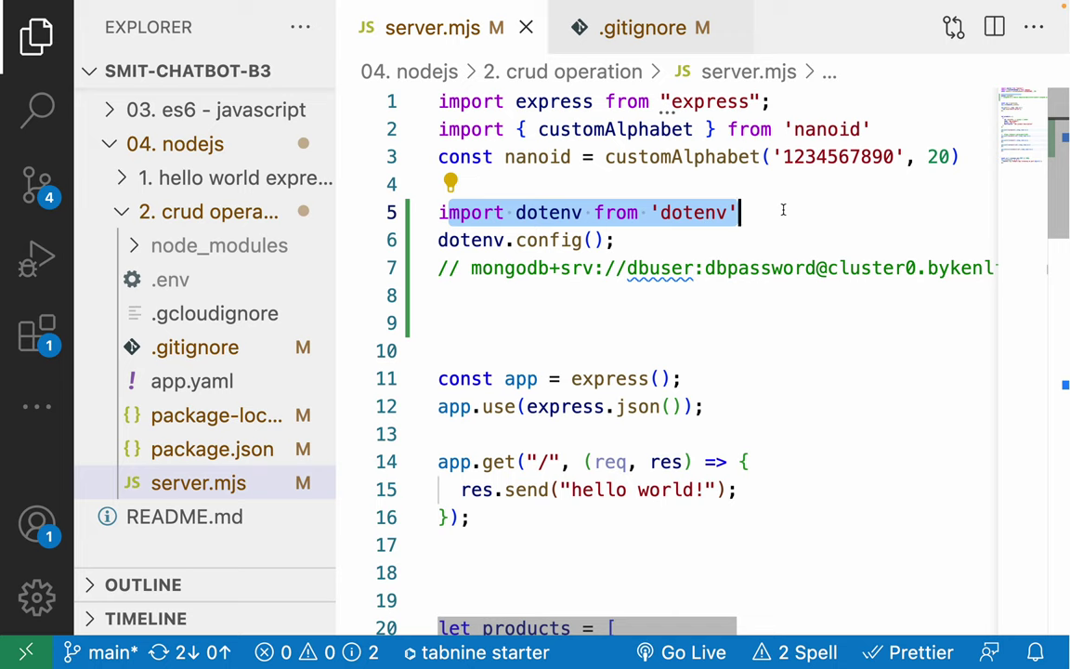
click(783, 211)
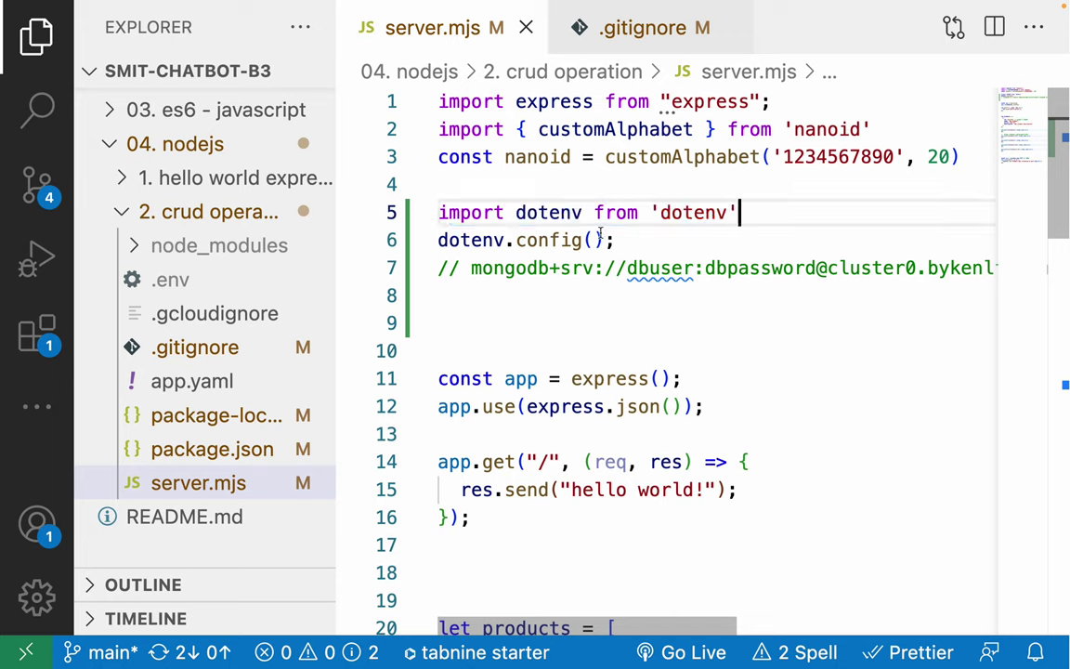
drag(438, 240, 620, 241)
click(457, 210)
click(458, 194)
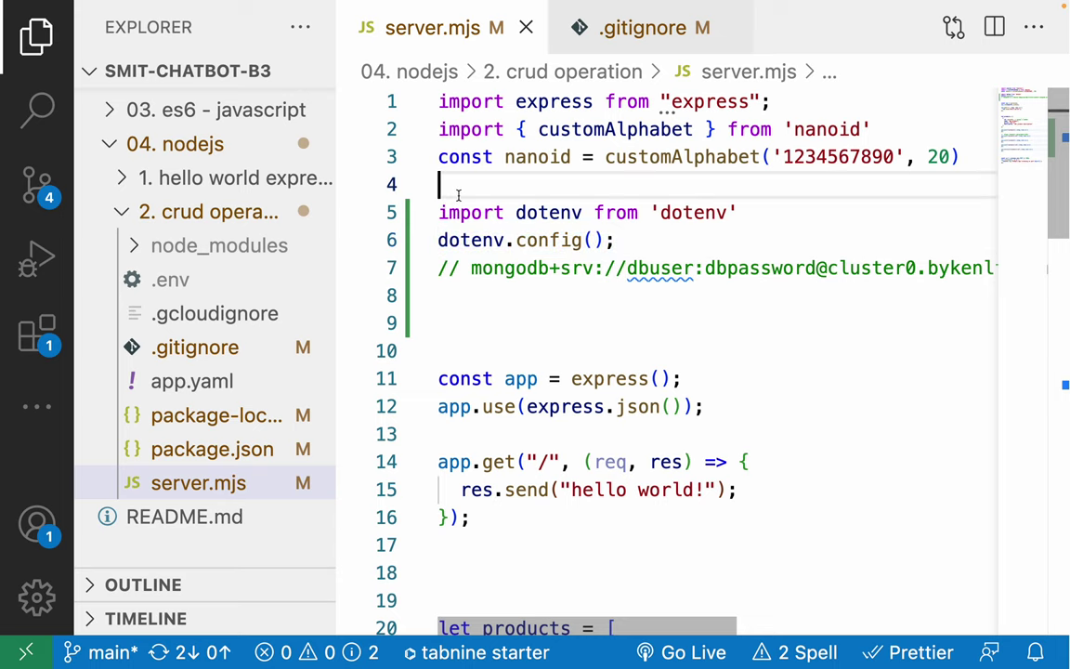
click(618, 241)
key(Return)
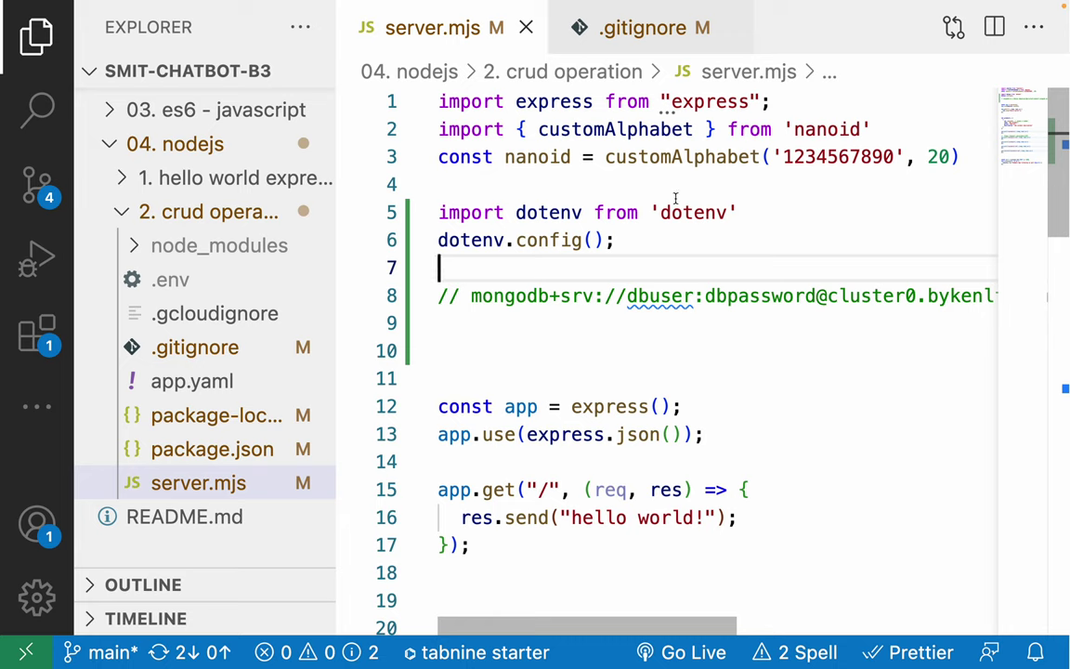
double_click(544, 212)
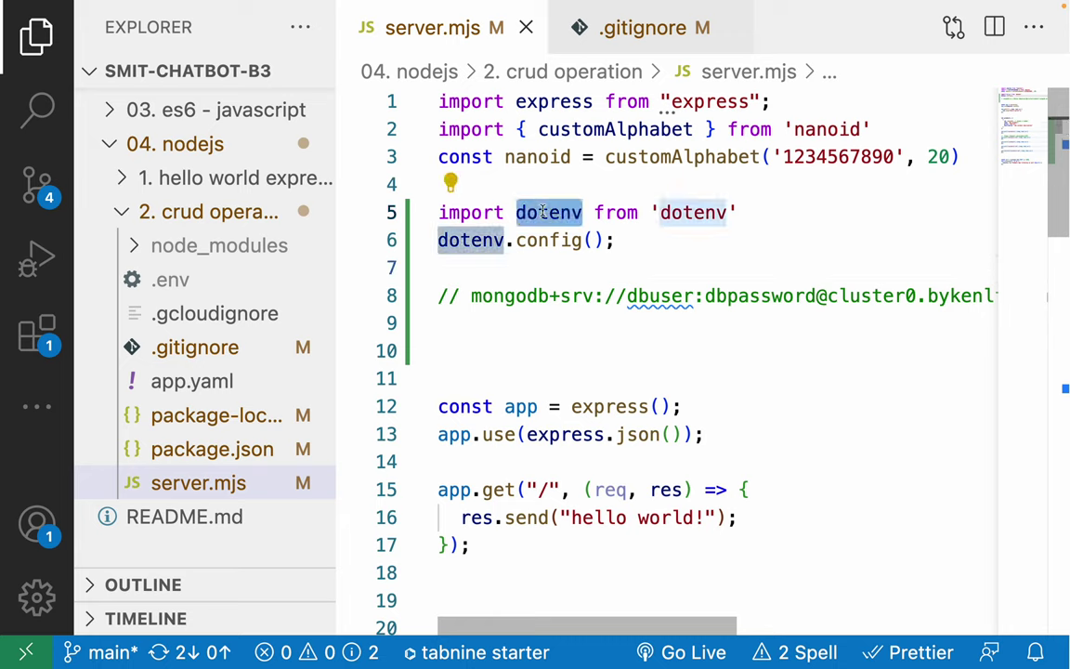
key(ctrl+Left)
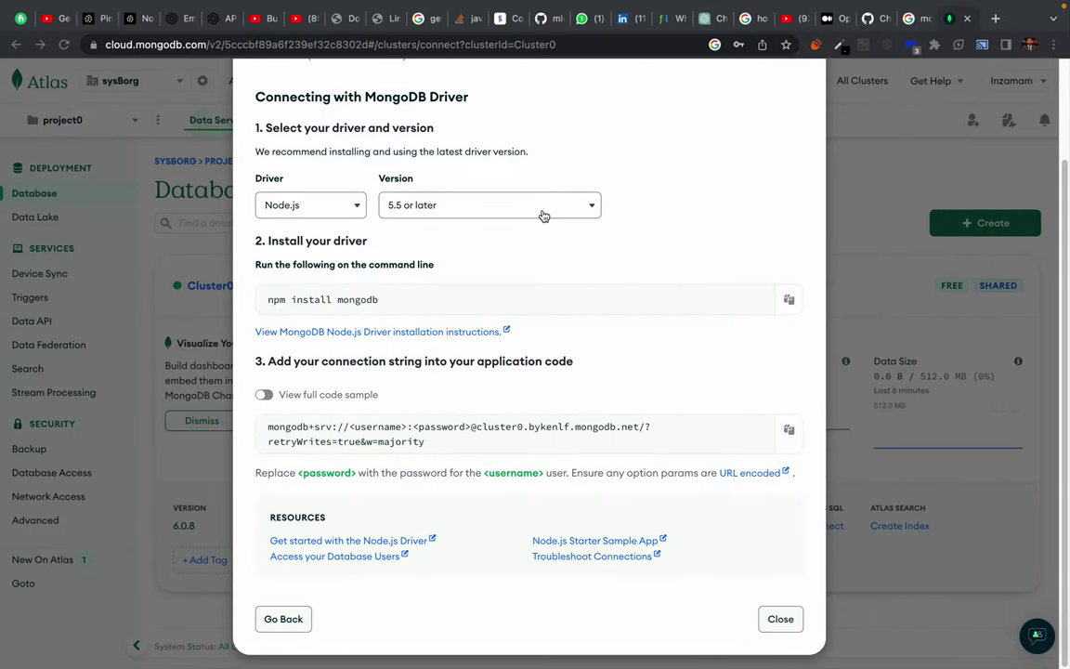
Google 'dot env', open the npm dotenv package page and copy its install command.
key(super+t)
text(dot env)
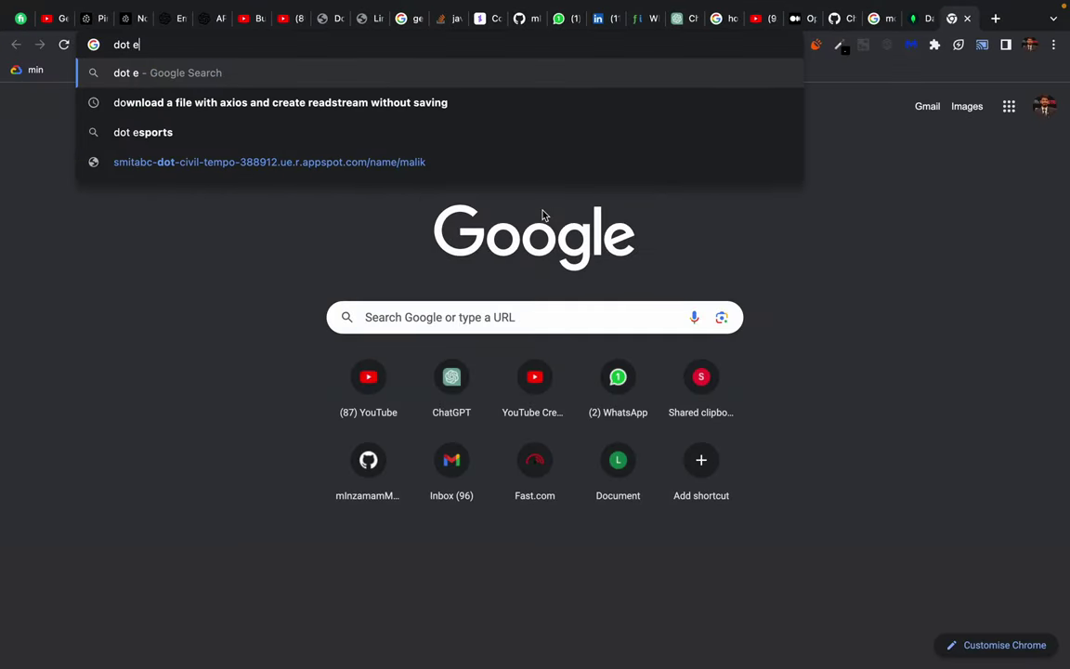
key(Return)
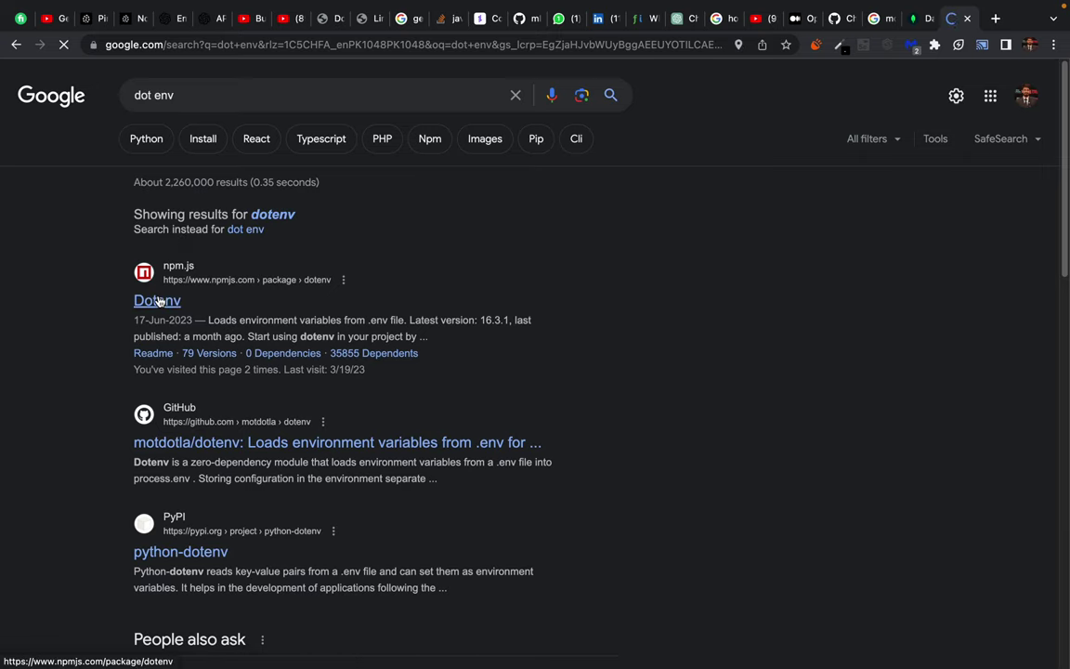
click(159, 300)
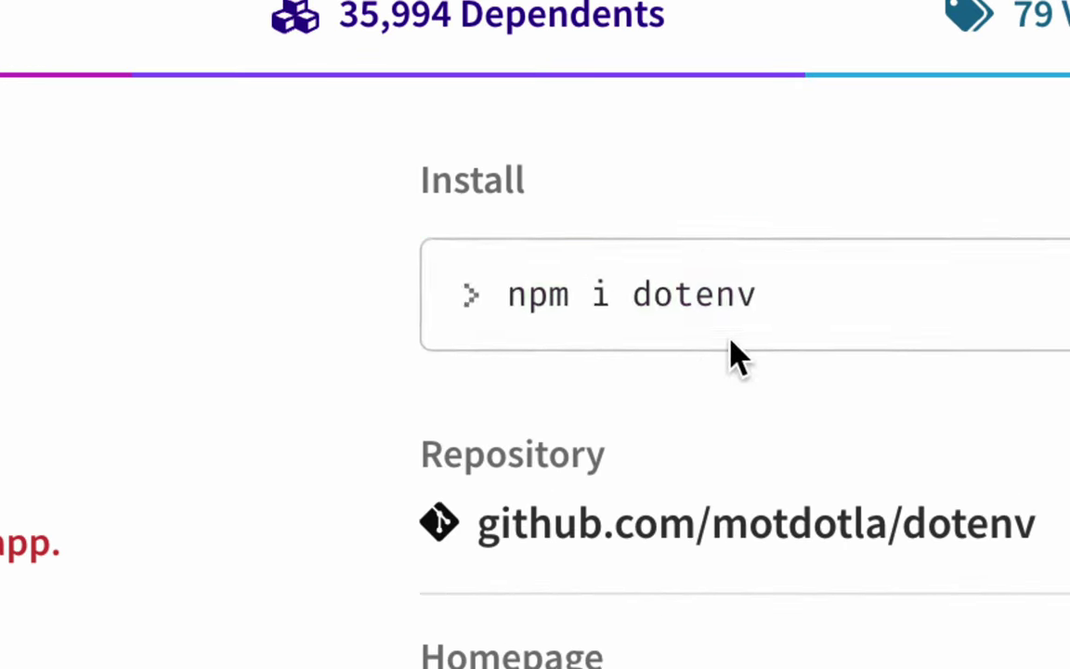
click(745, 376)
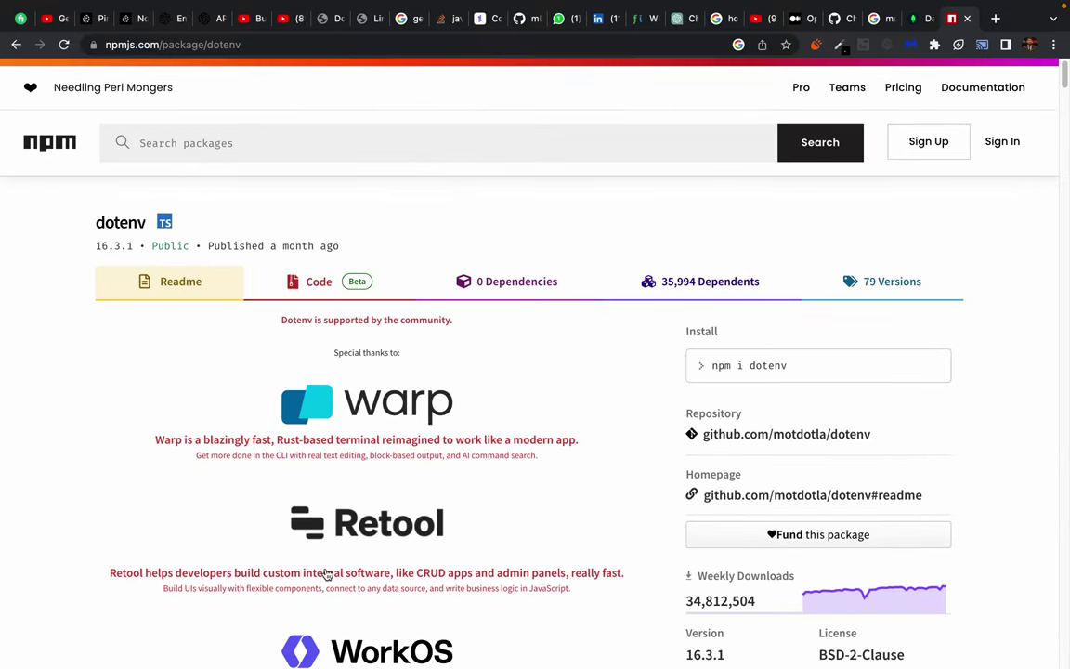
Read the Usage notes on creating a .env file and calling config.
scroll(327, 575, down, 10)
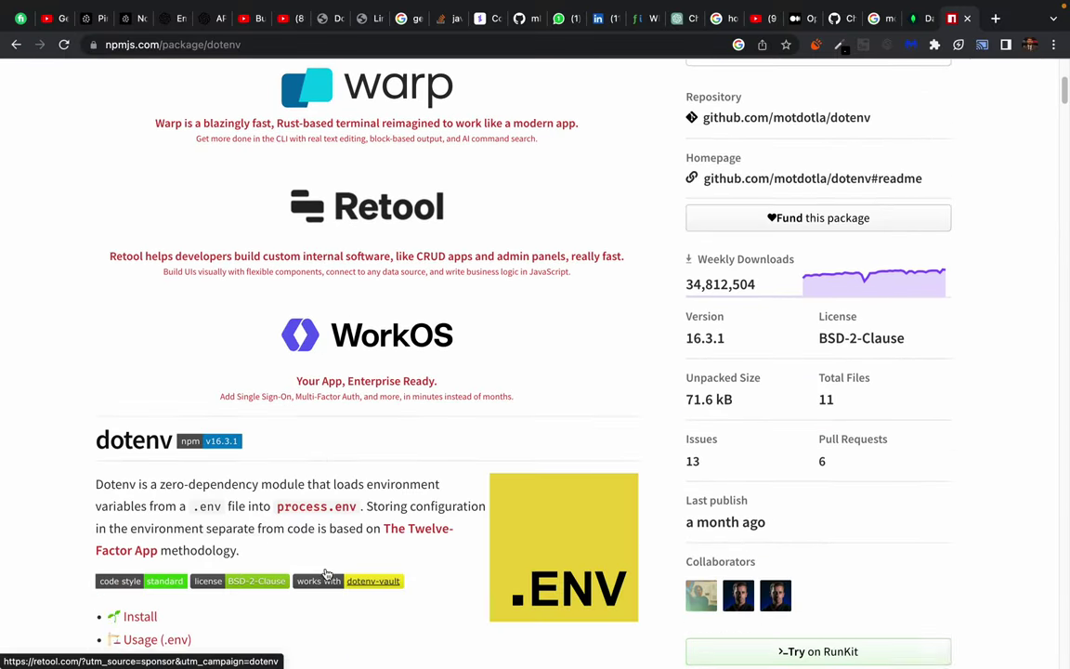
scroll(115, 477, down, 3)
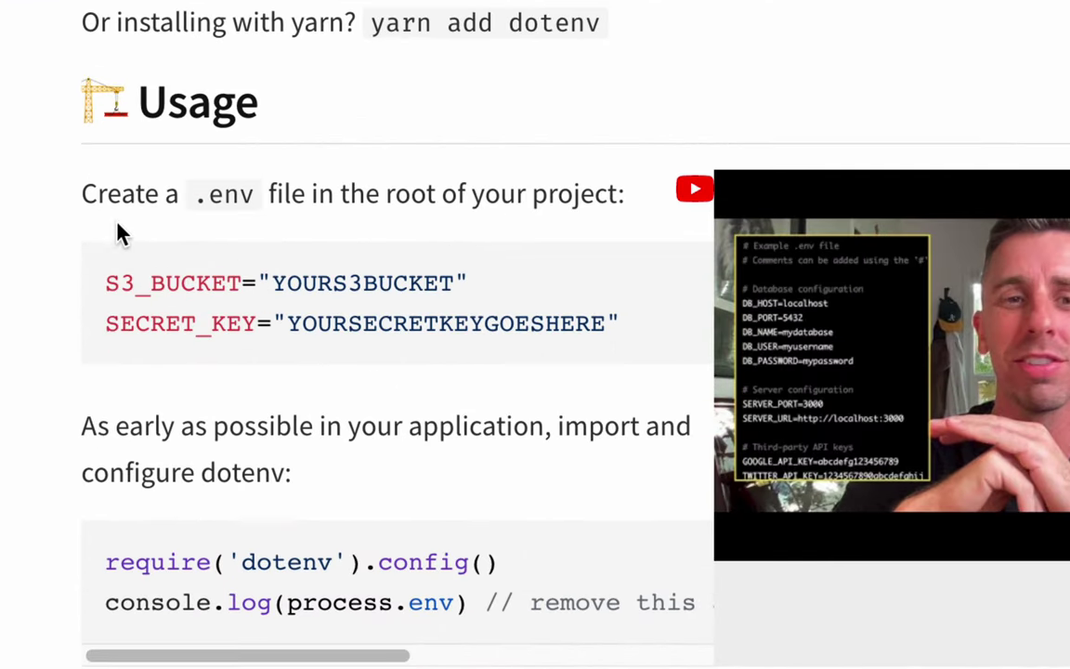
drag(111, 240, 245, 240)
click(244, 241)
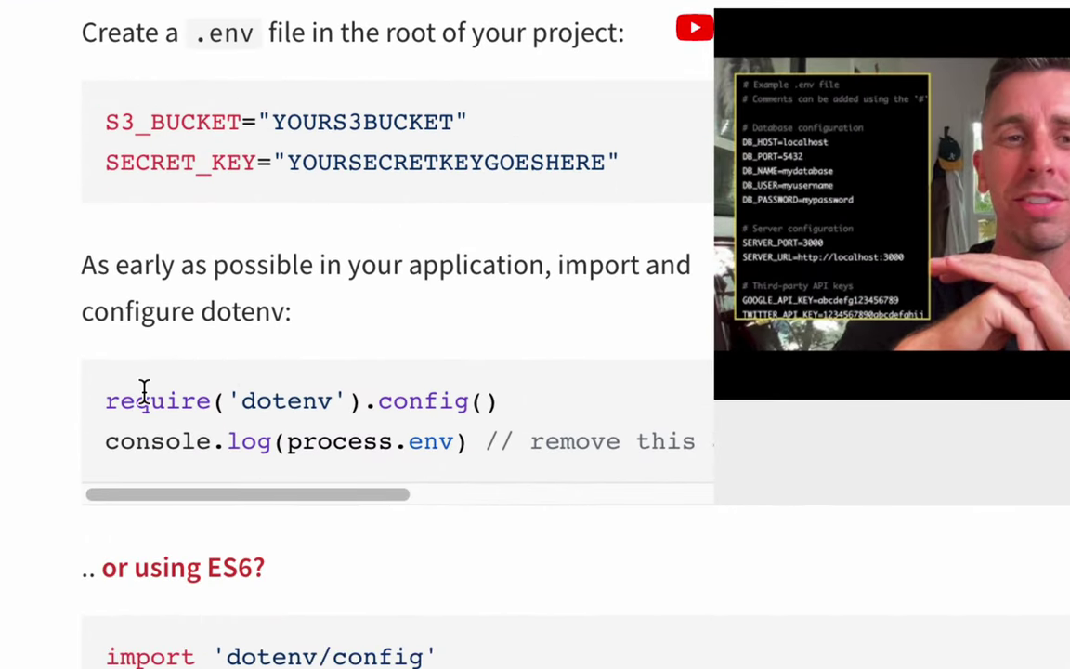
drag(143, 397, 544, 415)
click(411, 420)
Read the rest of the dotenv readme, including the ES6 import form, then close it and return to VS Code.
scroll(307, 481, down, 1)
scroll(306, 479, down, 1)
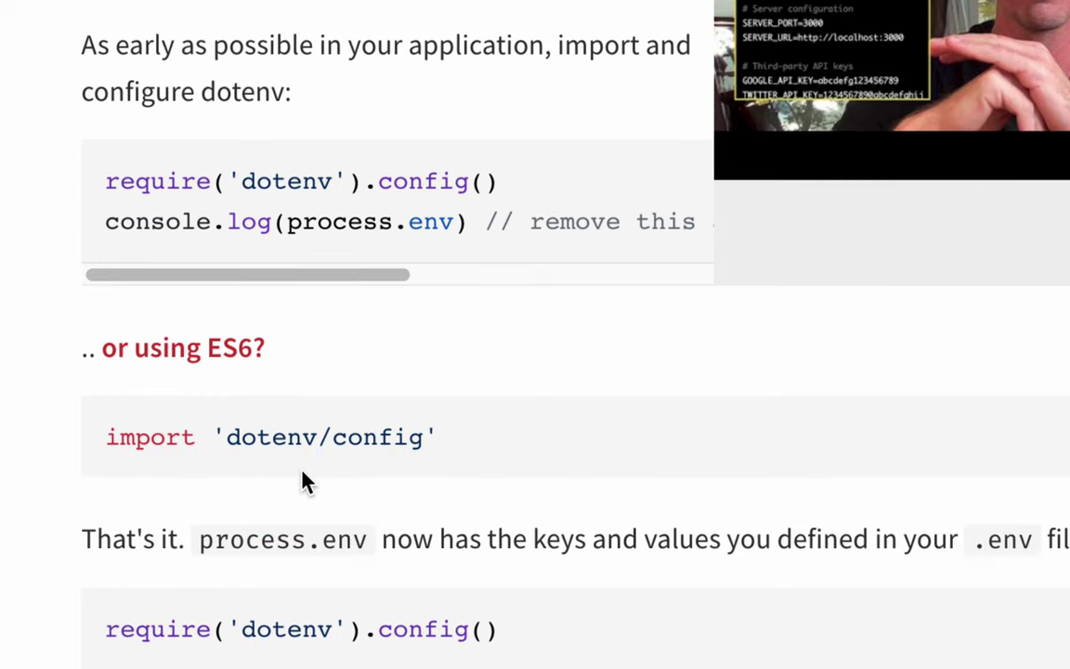
scroll(269, 516, down, 1)
scroll(264, 509, down, 1)
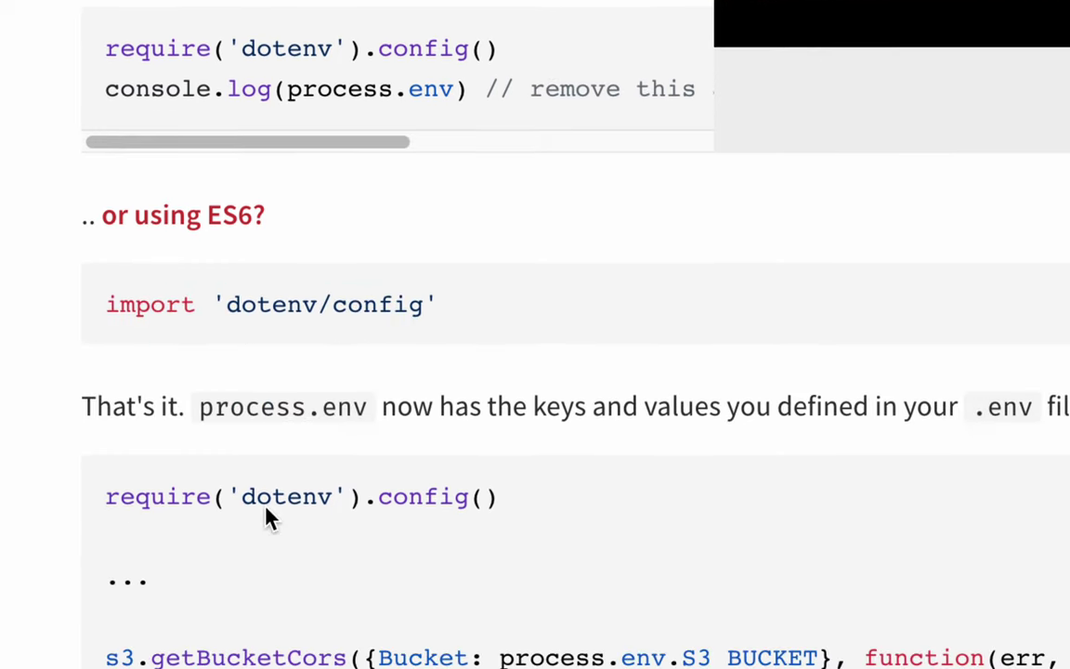
scroll(267, 517, down, 1)
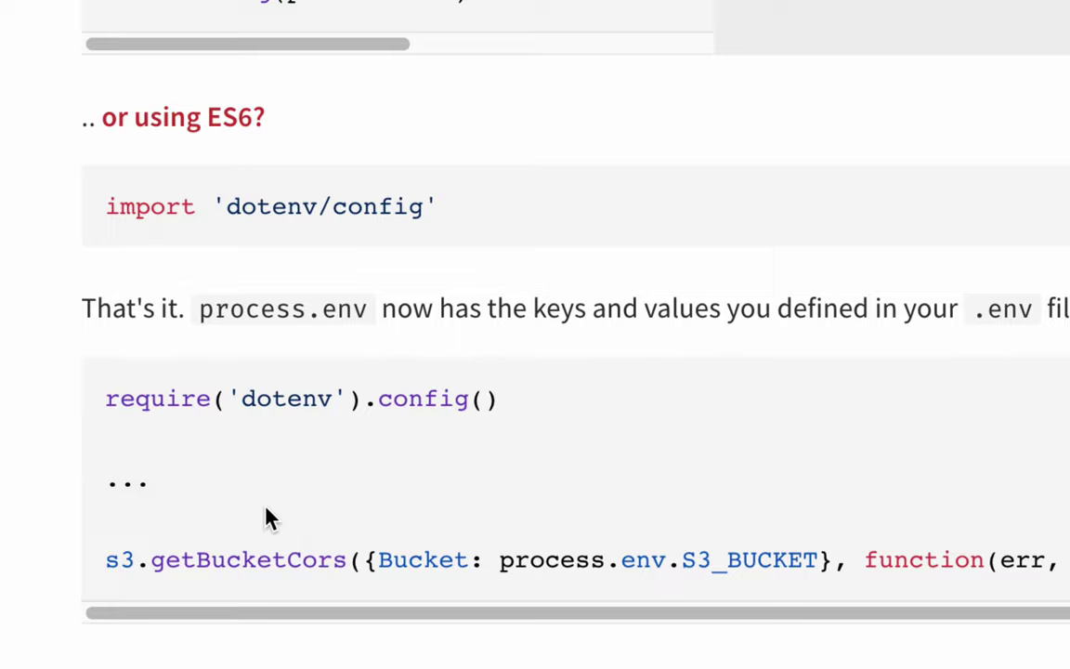
scroll(267, 517, down, 1)
scroll(267, 517, down, 3)
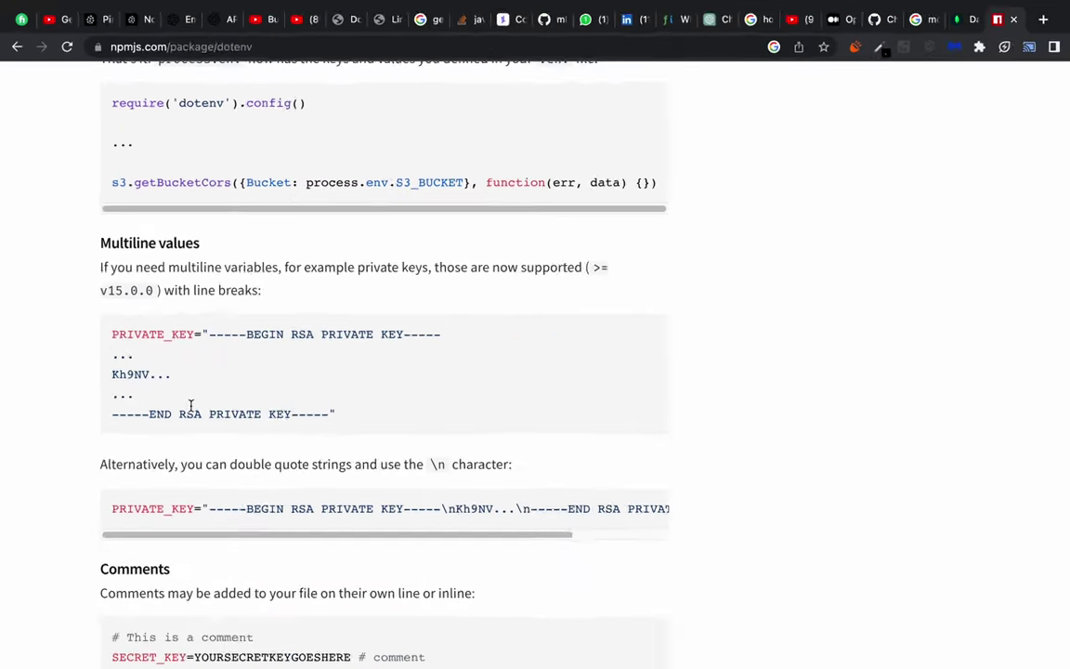
scroll(267, 517, down, 1)
scroll(182, 387, down, 3)
scroll(182, 388, down, 1)
scroll(182, 387, down, 3)
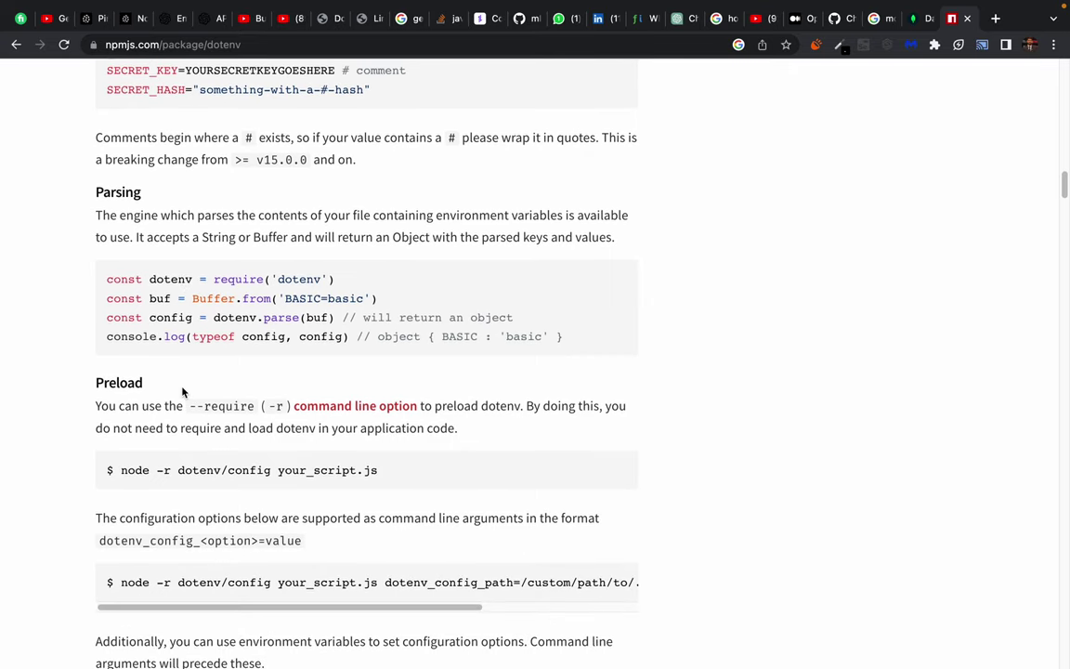
key(Home)
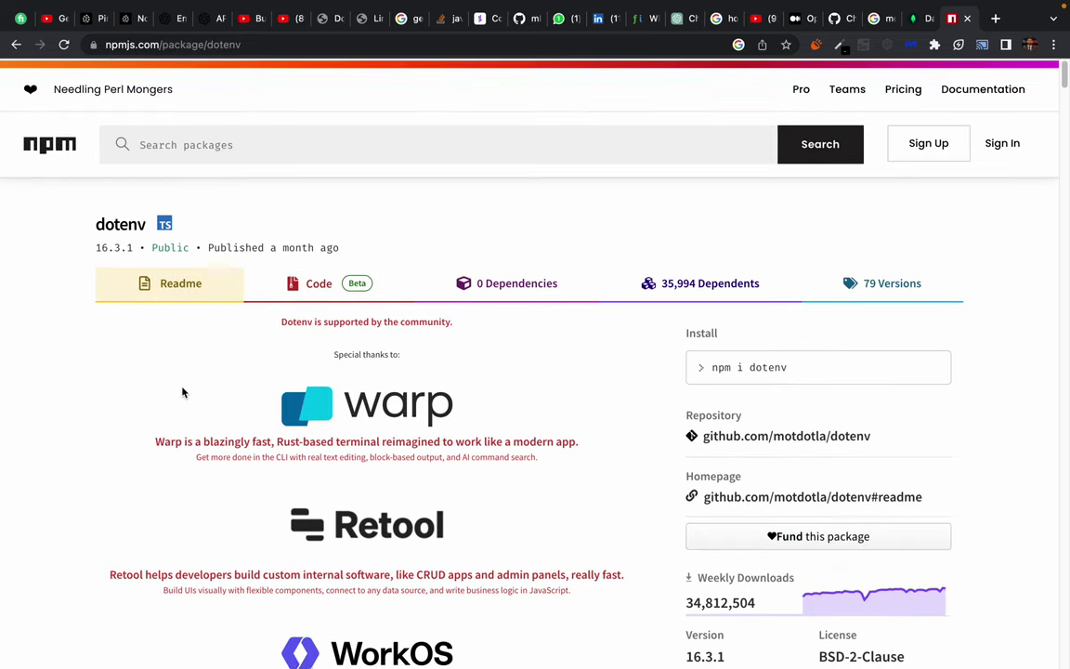
key(super+w)
key(super+Tab)
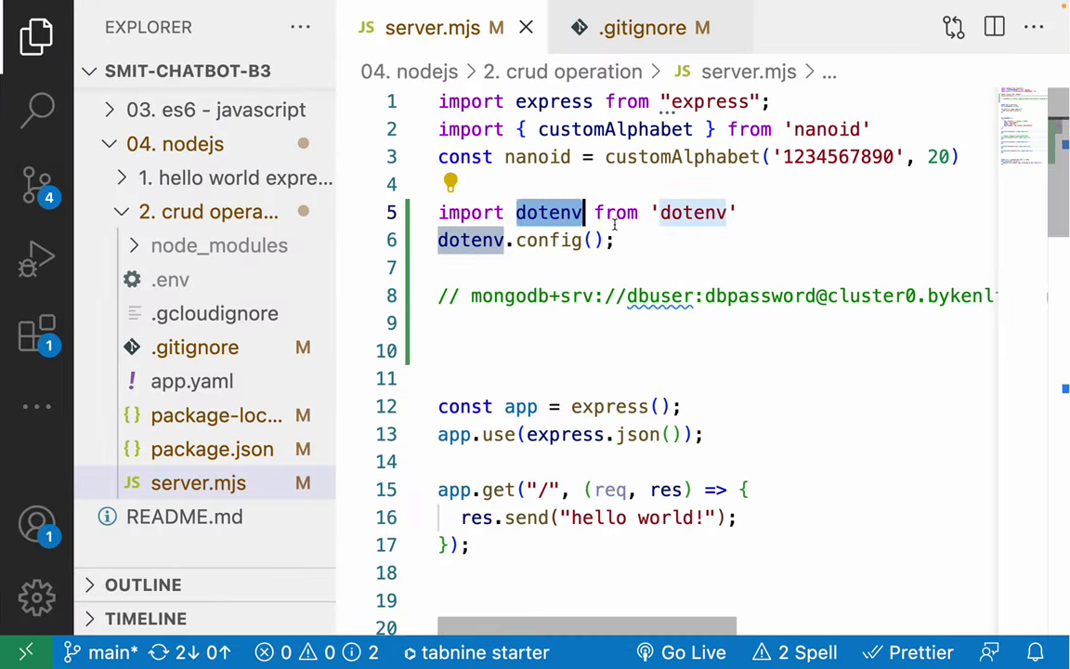
Select the import dotenv and dotenv.config(); lines 5–6 in server.mjs.
click(616, 216)
double_click(520, 240)
click(641, 240)
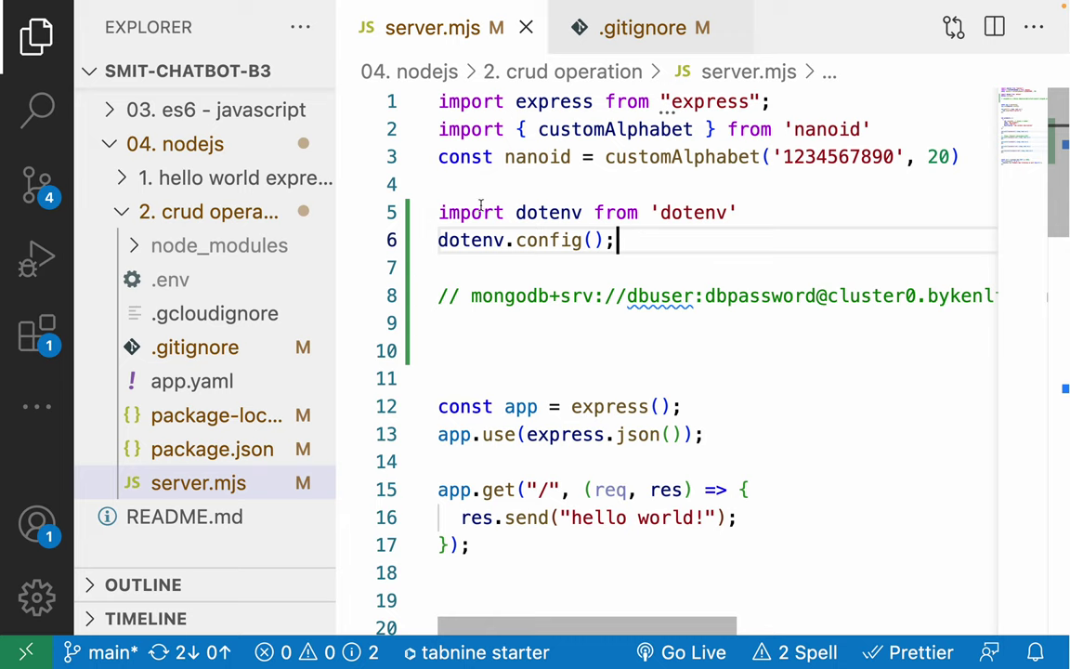
drag(628, 240, 435, 215)
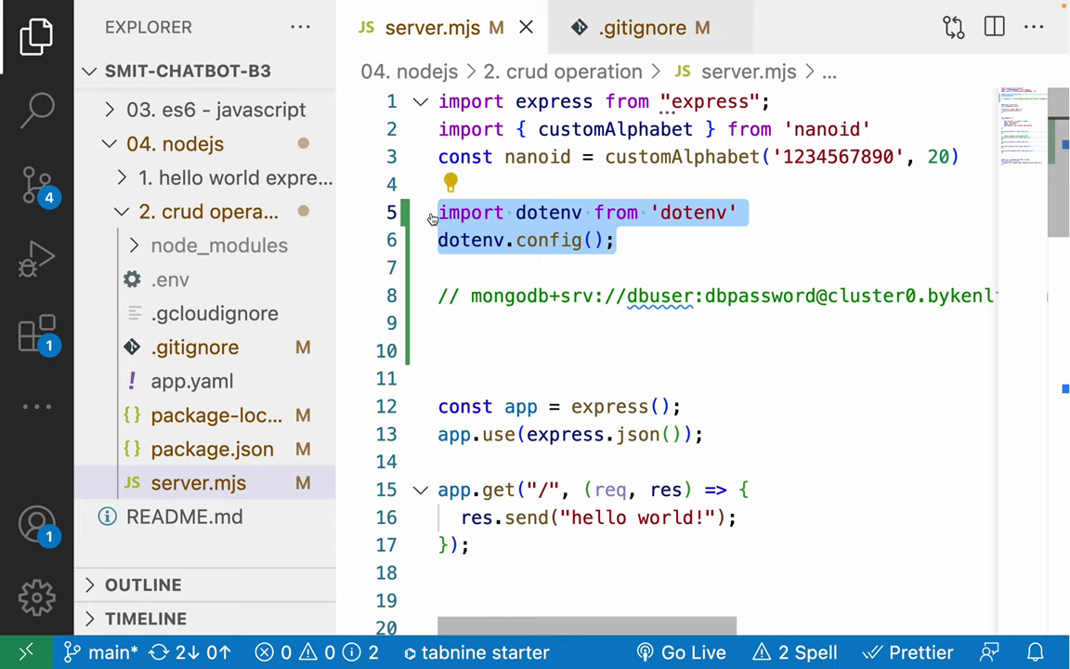
Cut the dotenv lines and create a new config folder containing index.mjs.
key(ctrl+x)
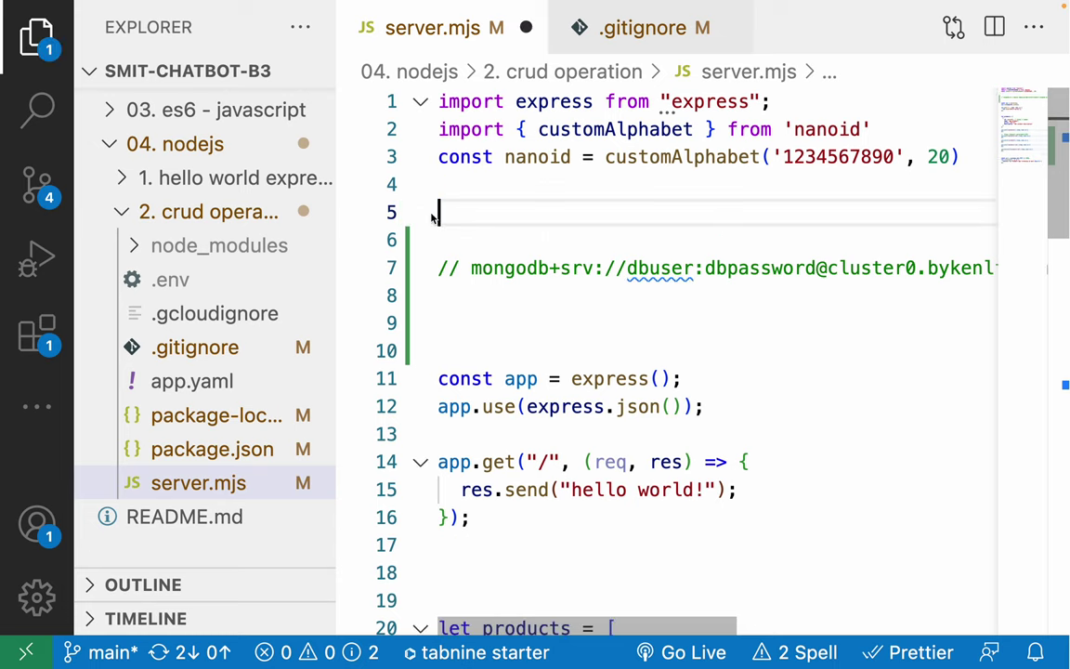
click(230, 483)
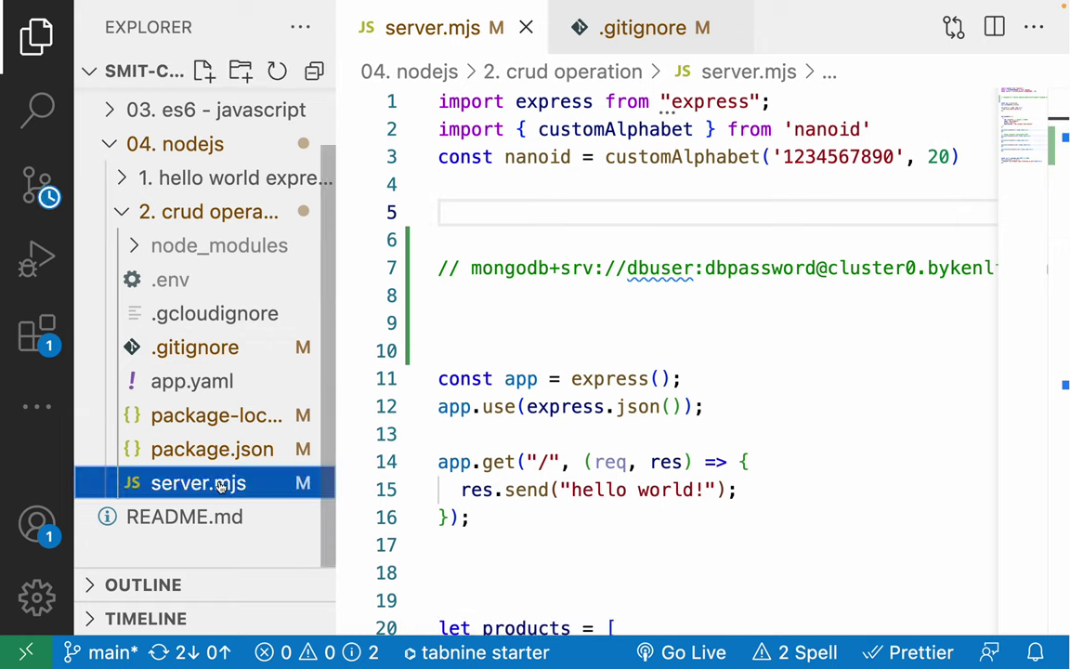
click(241, 71)
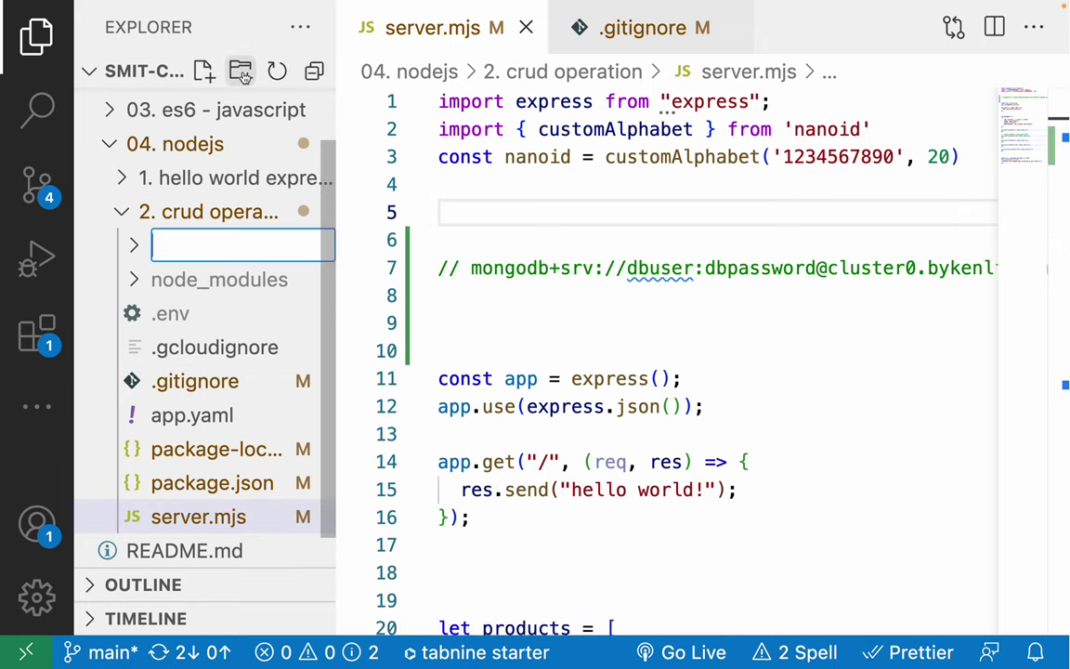
text(config)
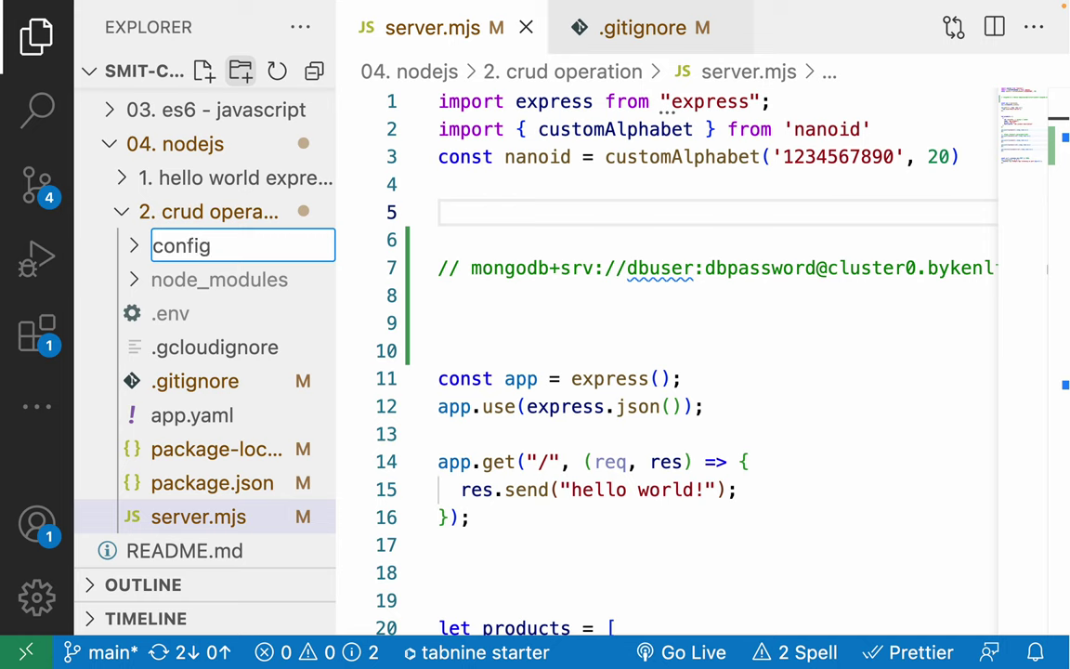
key(Return)
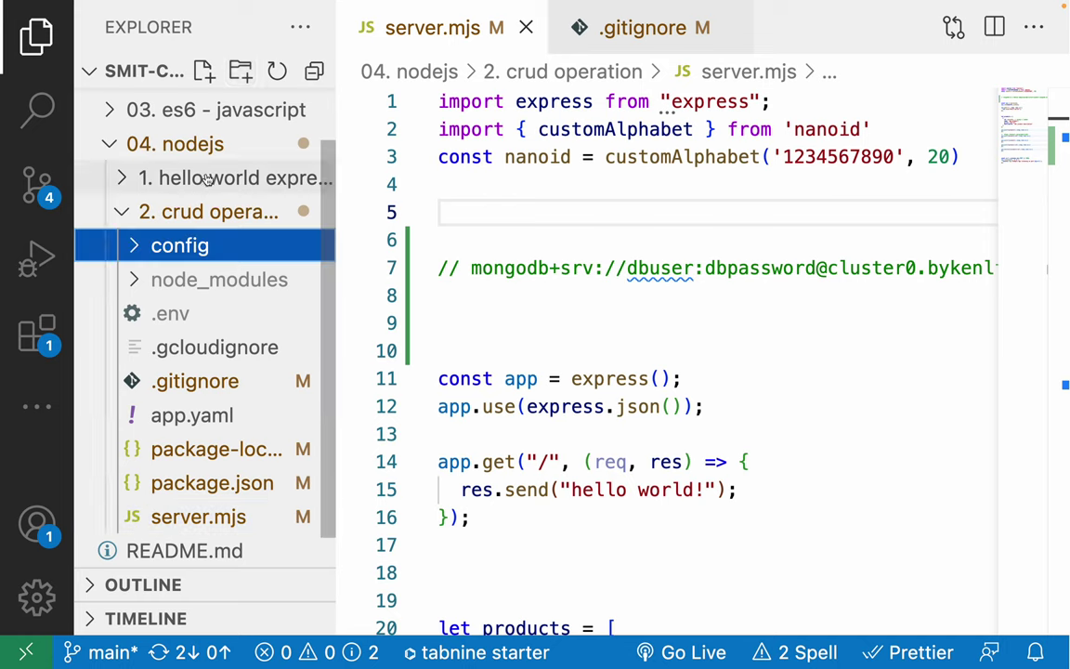
click(205, 72)
text(index.mjs)
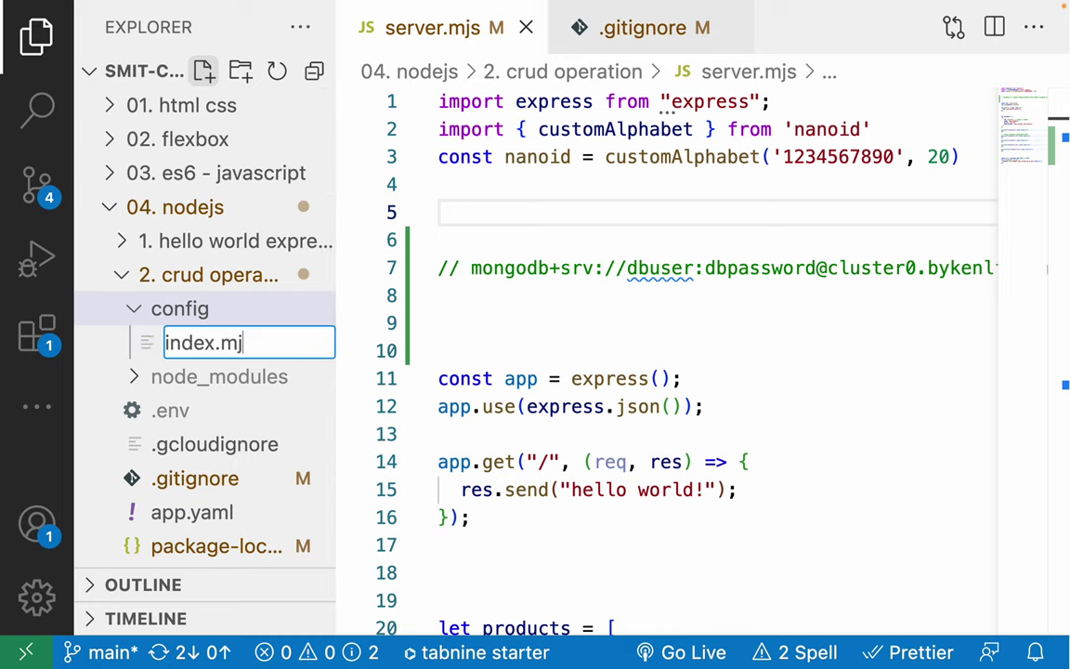
key(Return)
Paste the dotenv import and dotenv.config() into config/index.mjs and return to server.mjs.
key(ctrl+v)
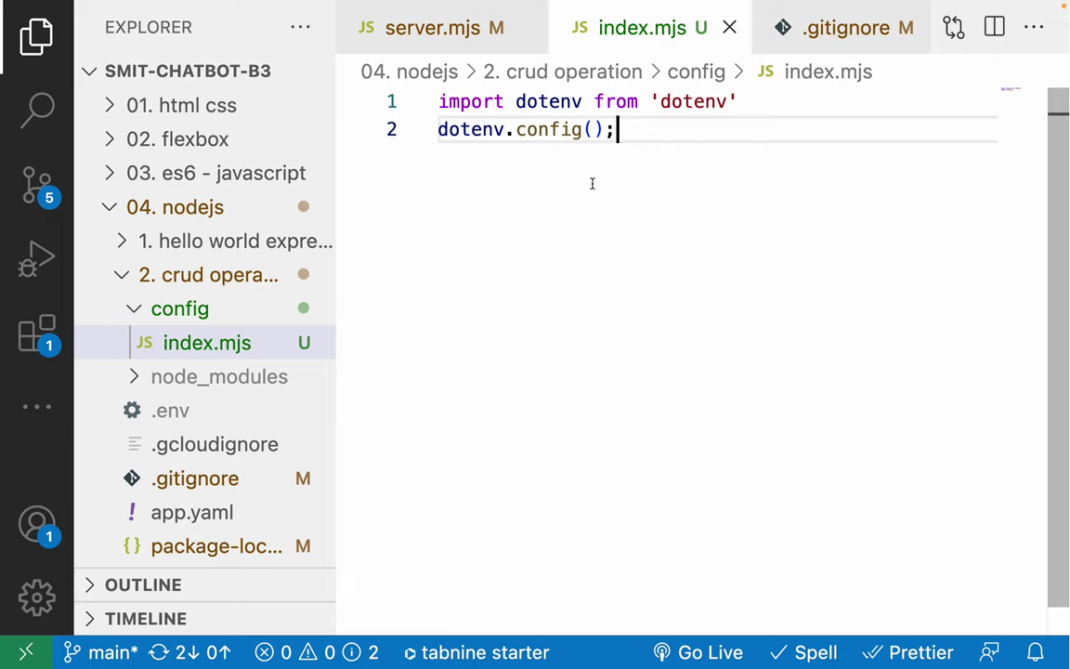
double_click(501, 130)
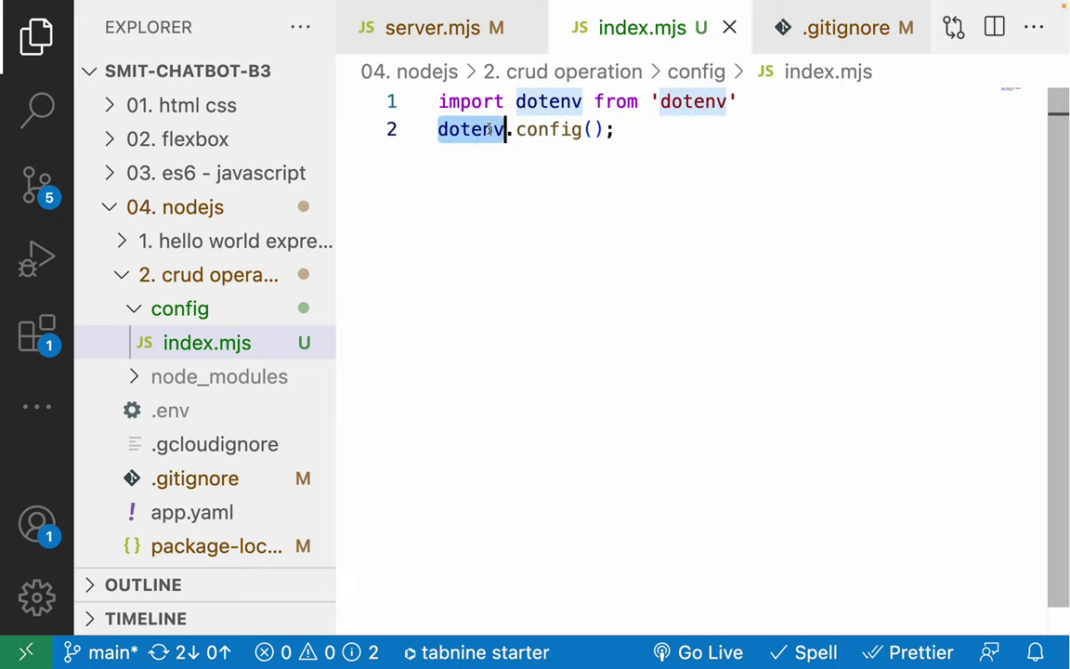
click(207, 344)
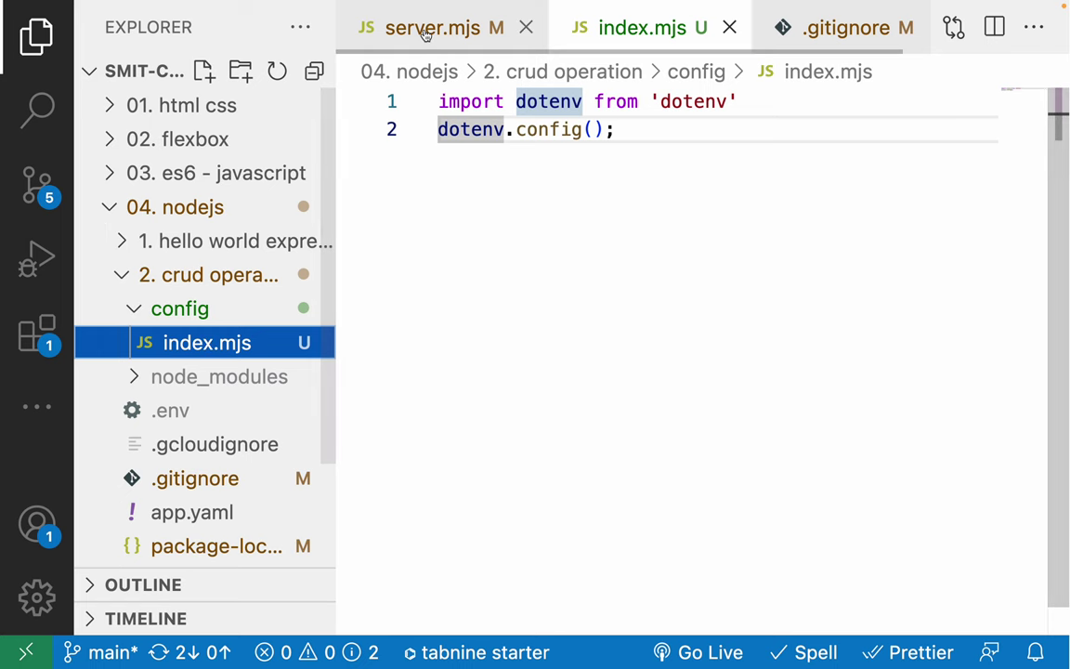
click(394, 29)
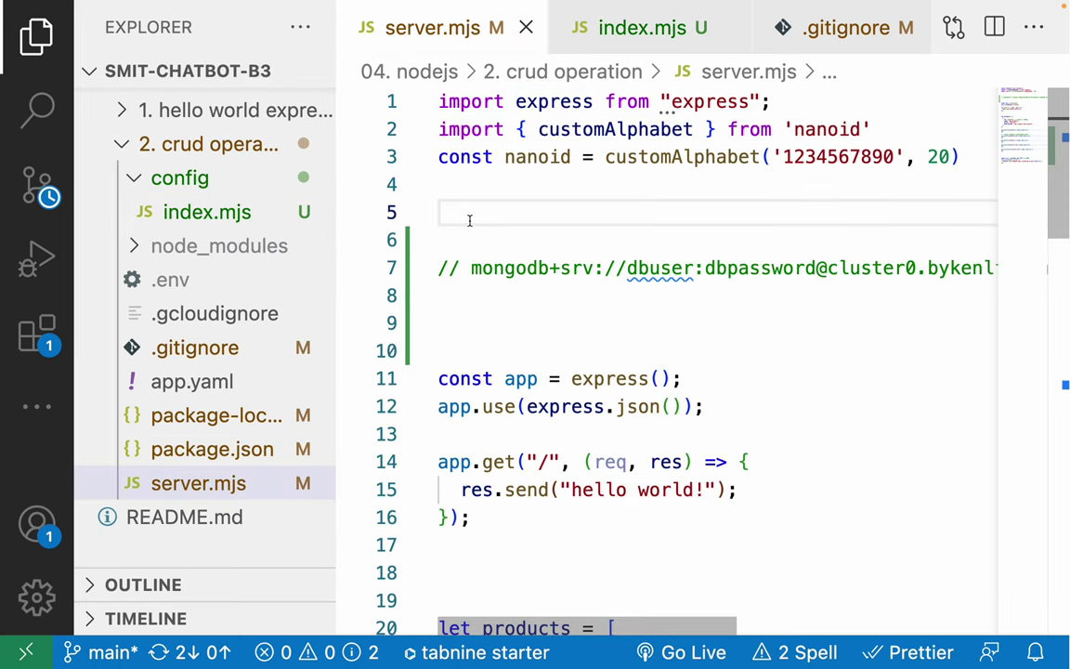
Add import './config/index.mjs' on line 5 of server.mjs and save.
text(import '')
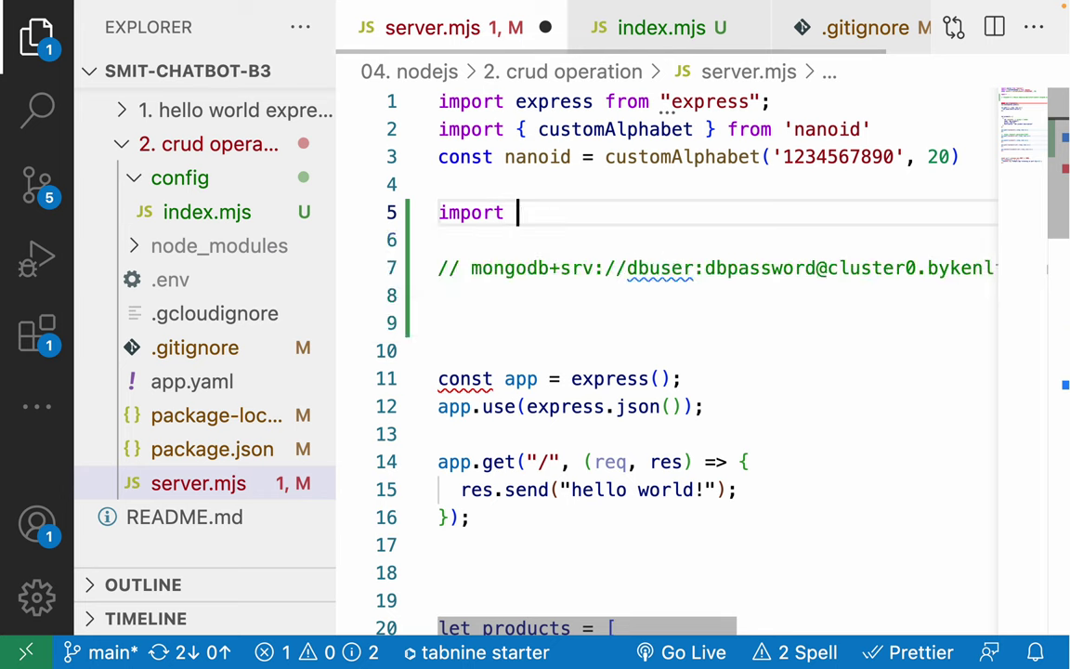
key(Left)
text(./)
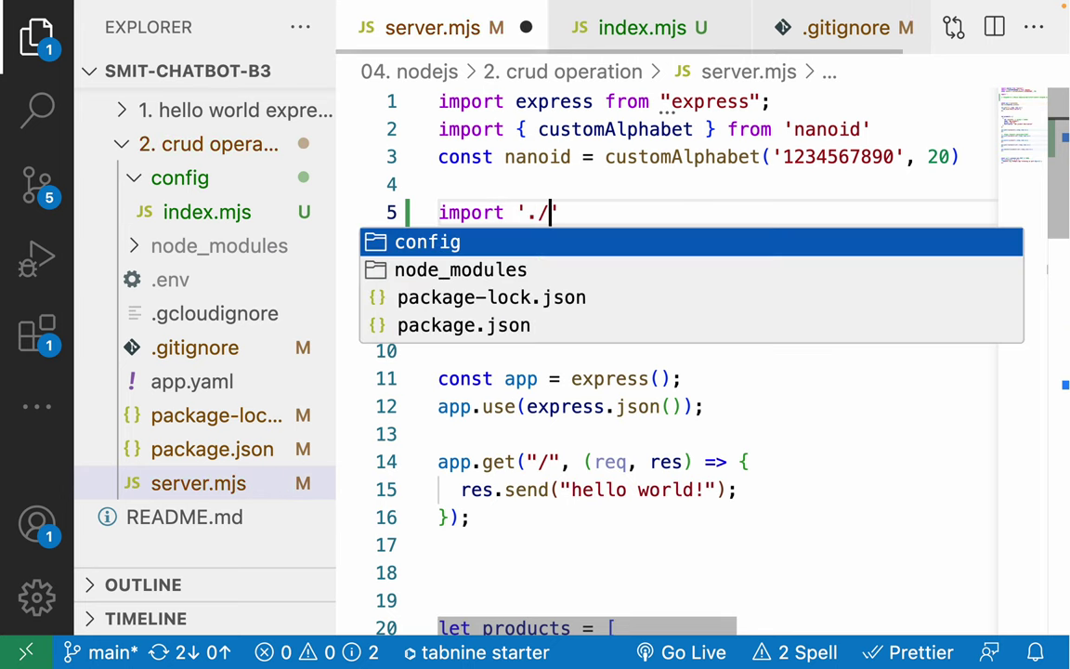
key(Return)
text(/)
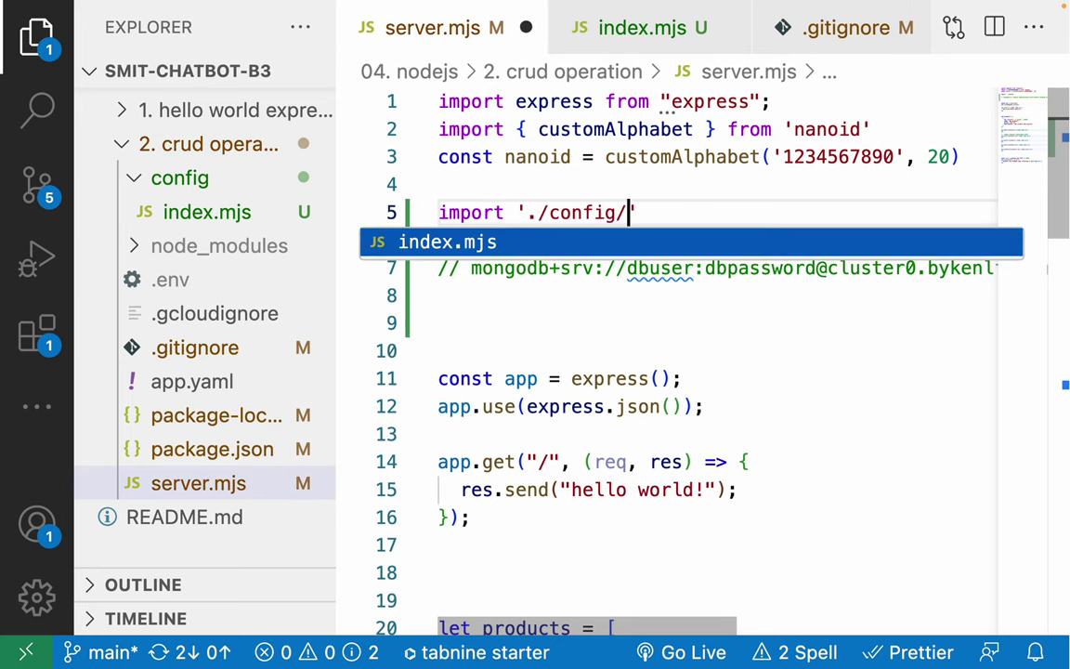
key(Return)
key(ctrl+s)
triple_click(492, 212)
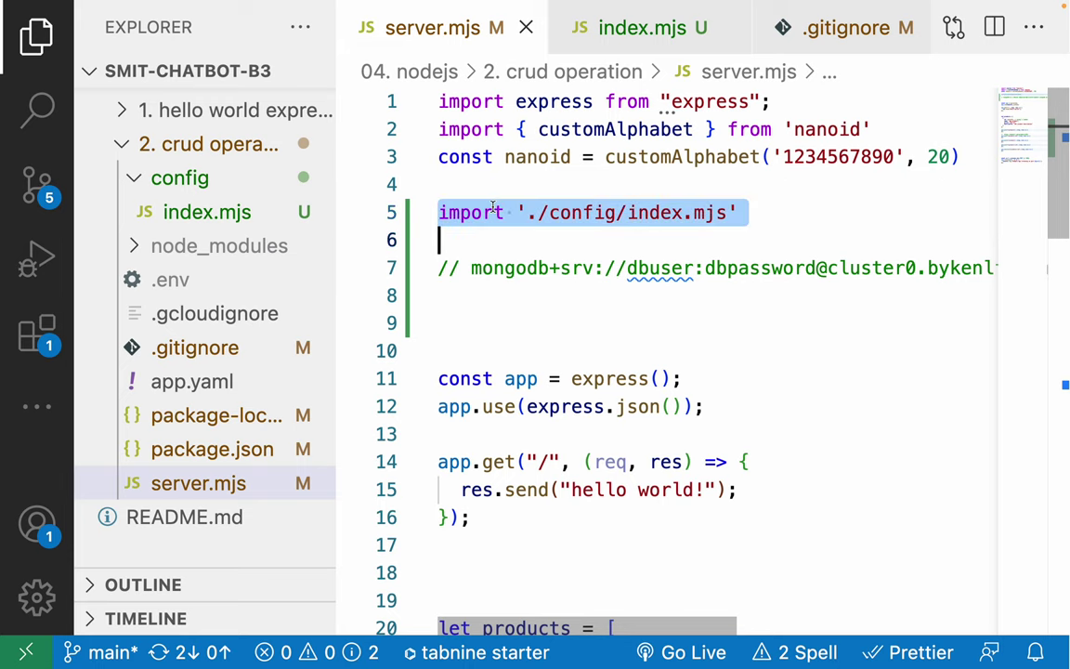
triple_click(492, 211)
Review the config() call in config/index.mjs, then close that file.
key(ctrl+Tab)
drag(483, 129, 546, 144)
click(545, 143)
key(ctrl+Tab)
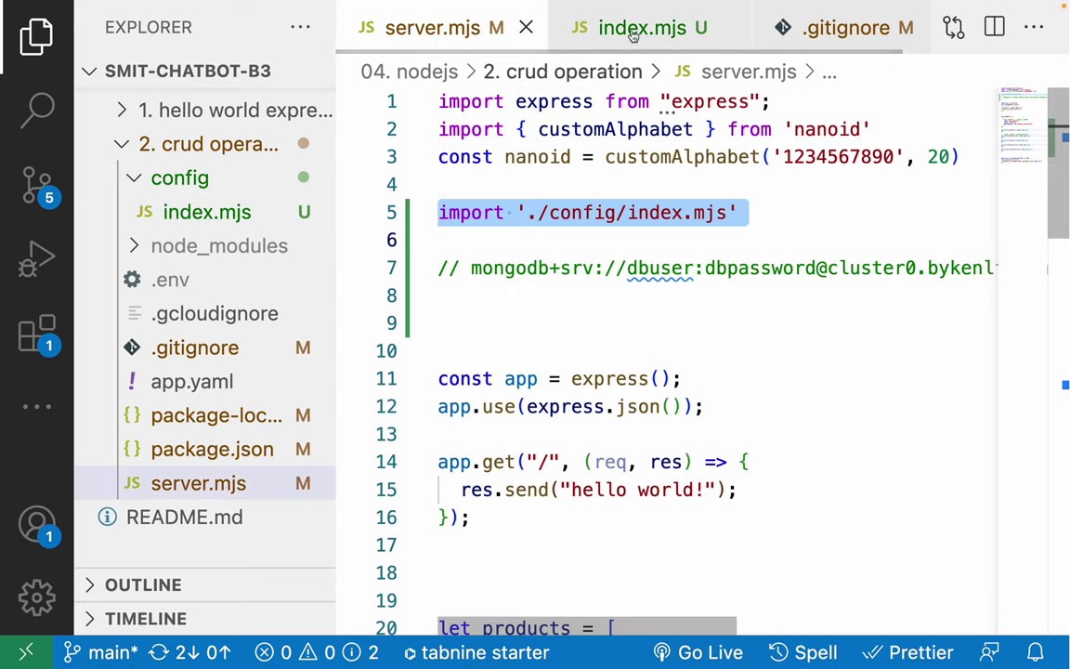
click(674, 20)
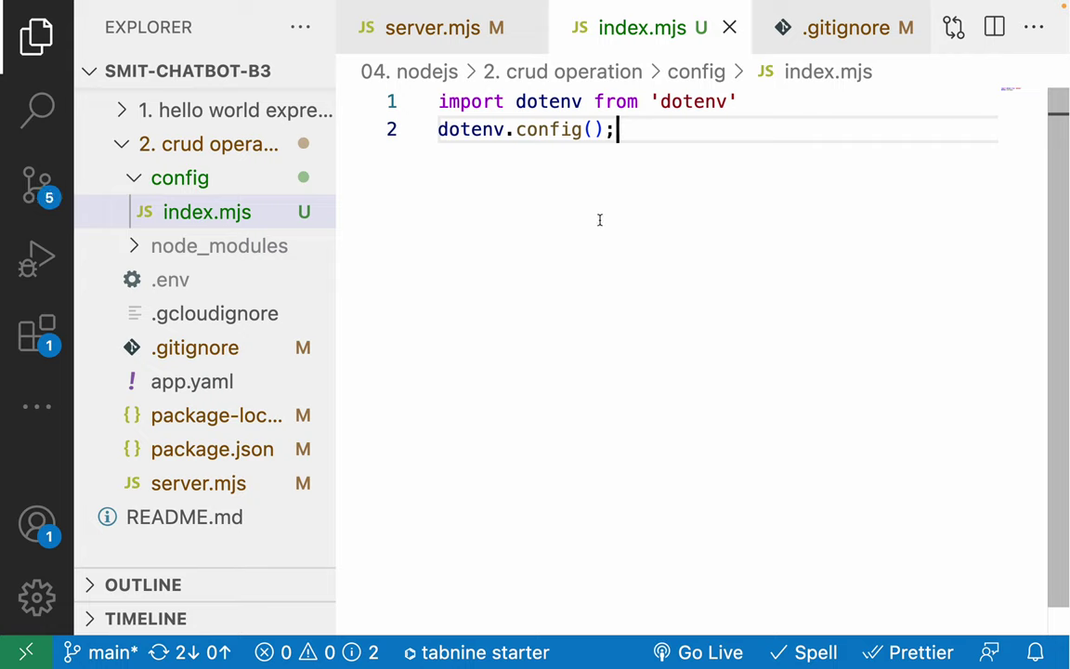
key(super+w)
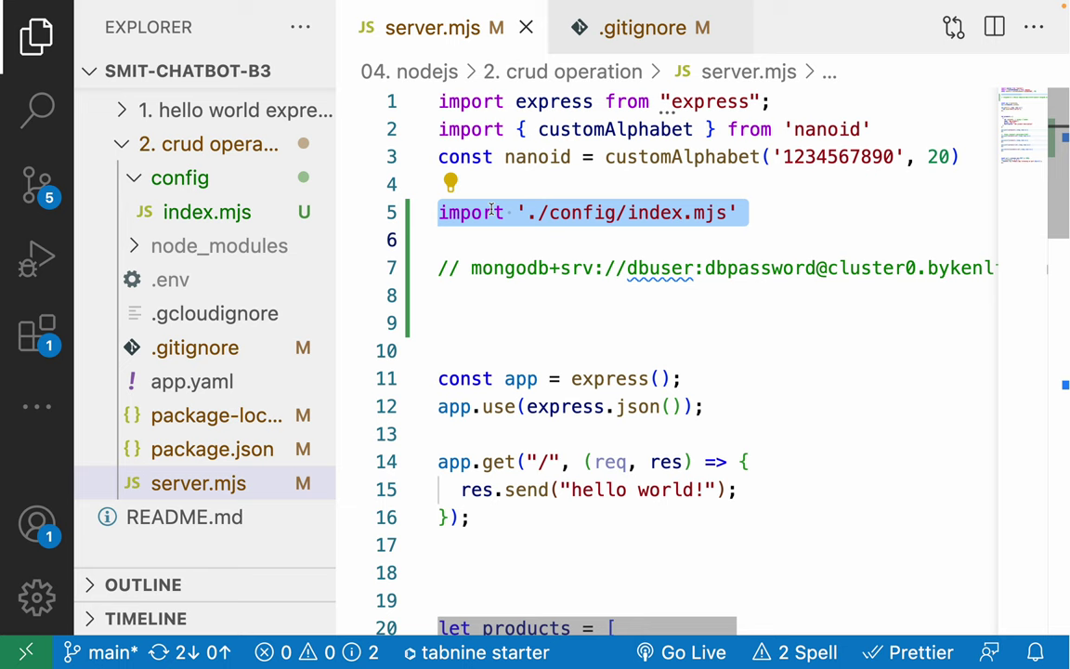
Run npm run dev in the integrated terminal to start nodemon on port 3000.
click(491, 212)
key(ctrl+grave)
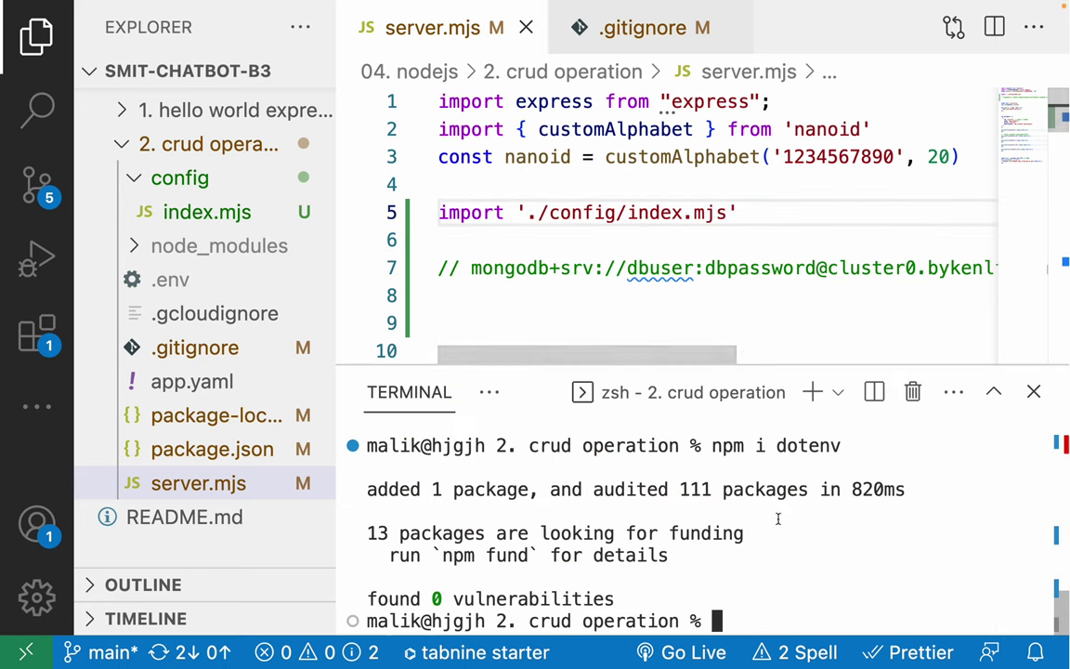
key(Up)
key(Down)
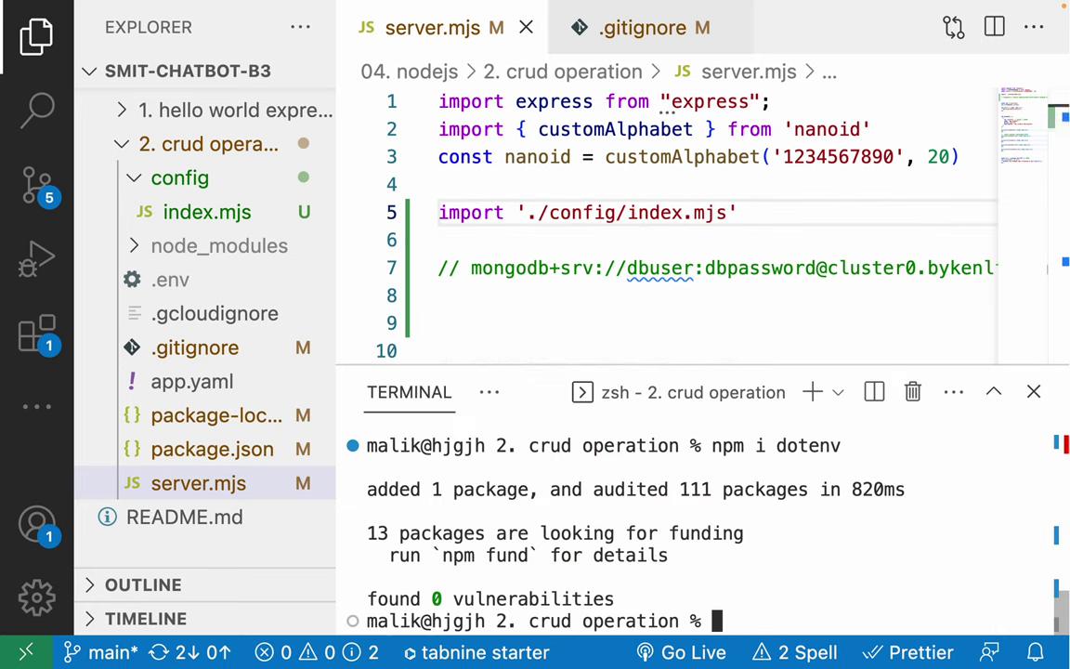
text(npm)
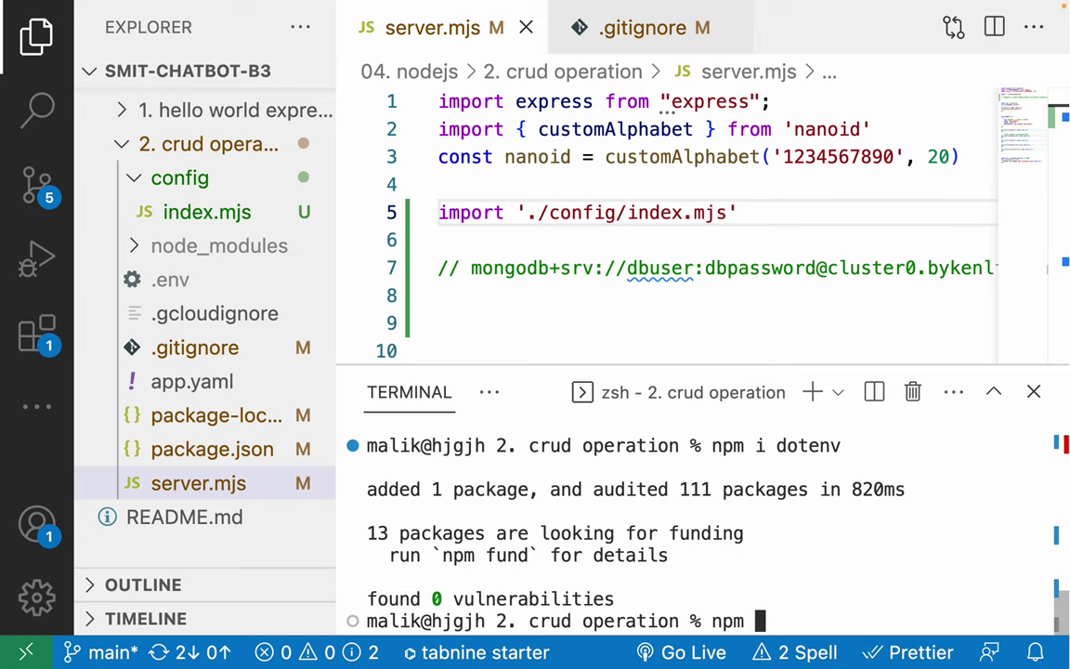
text(run dev)
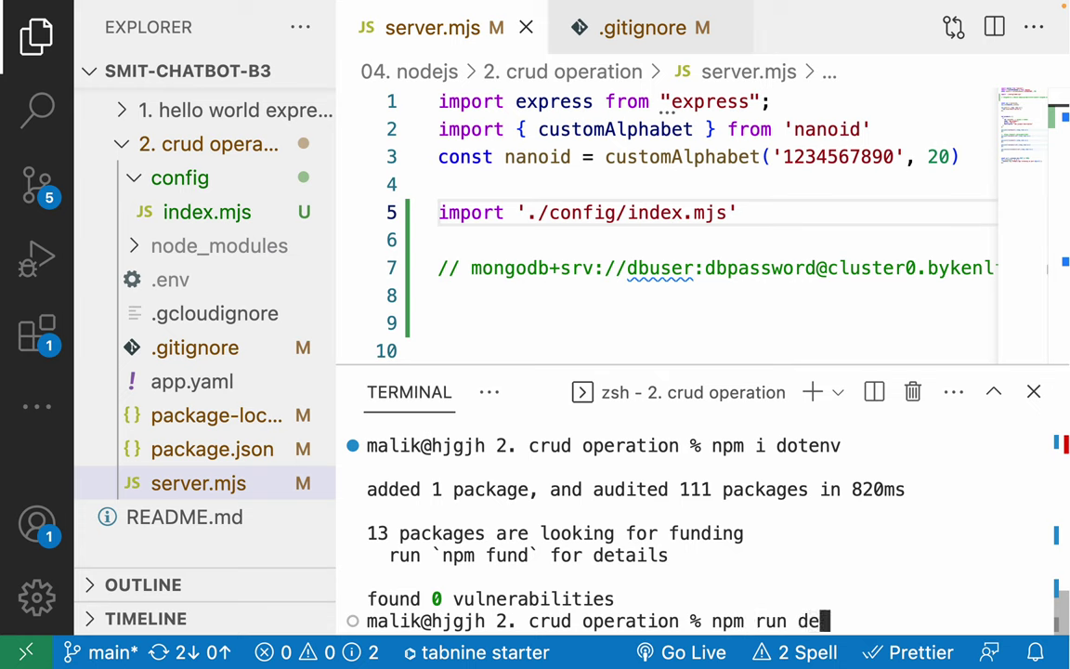
key(Return)
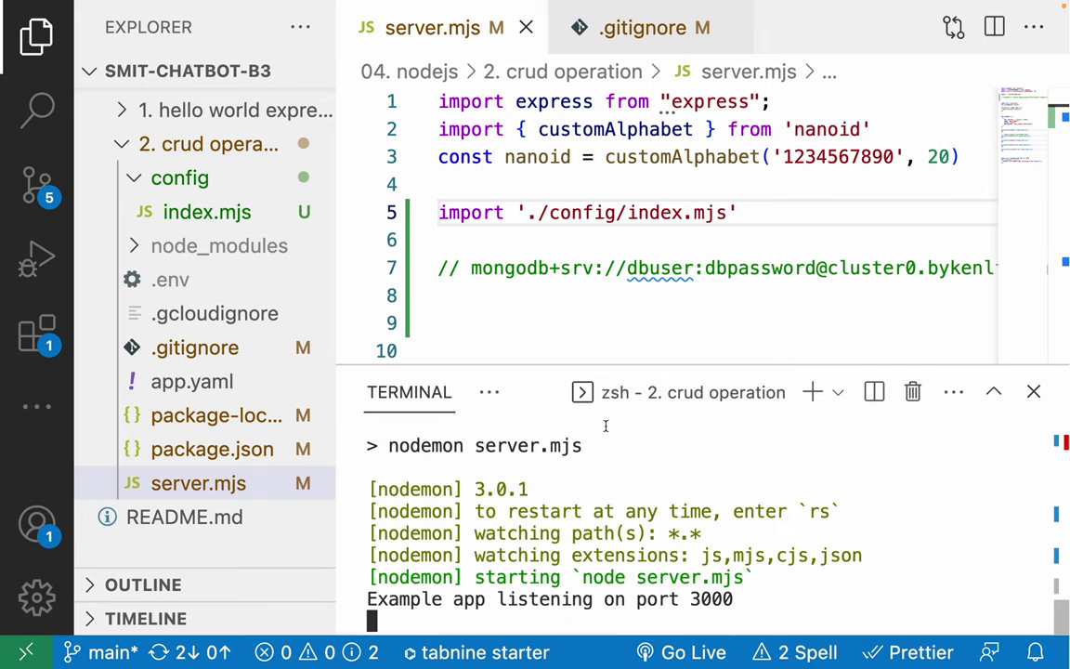
Shrink the terminal panel and hide the file explorer sidebar.
drag(545, 364, 539, 442)
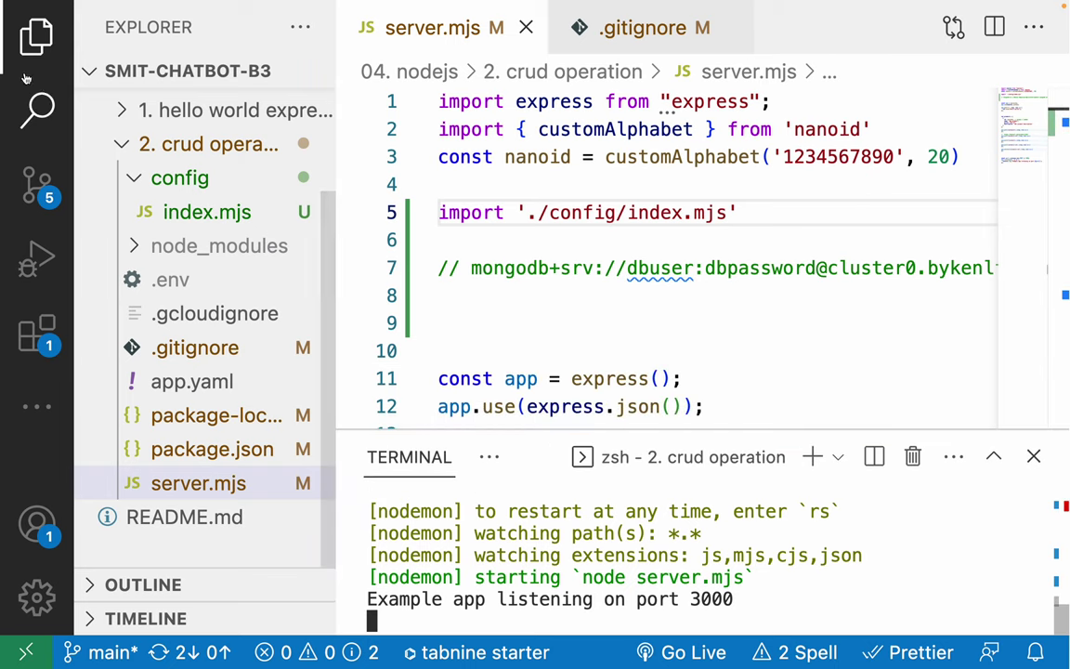
click(37, 37)
click(287, 157)
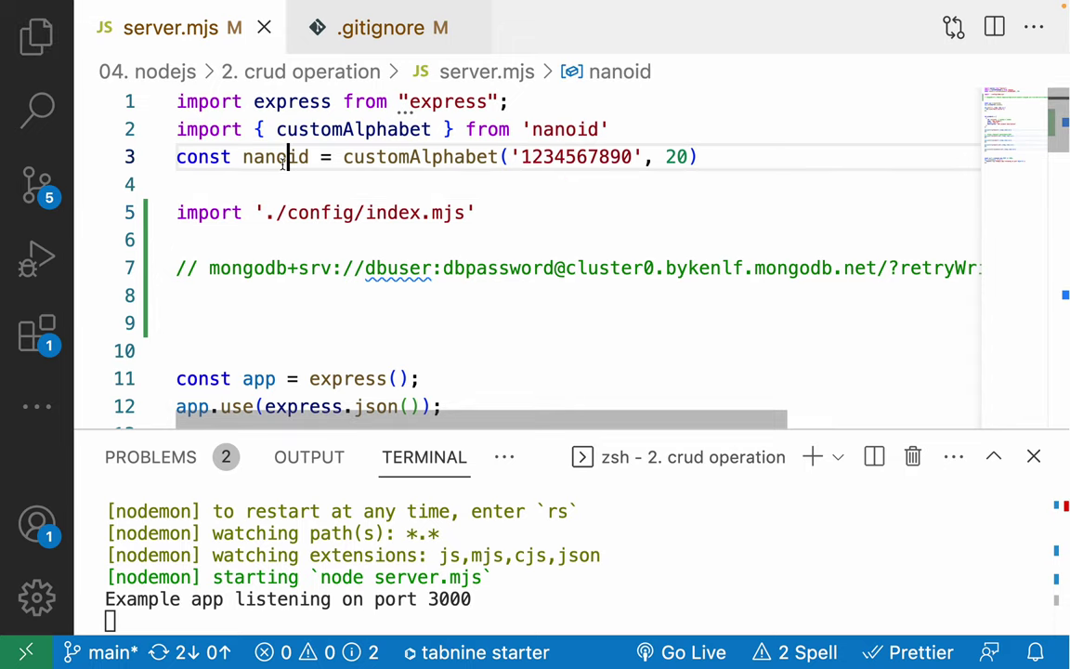
Review the npm install mongodb command in the Atlas dialog and open the Node.js driver installation instructions.
key(ctrl+Left)
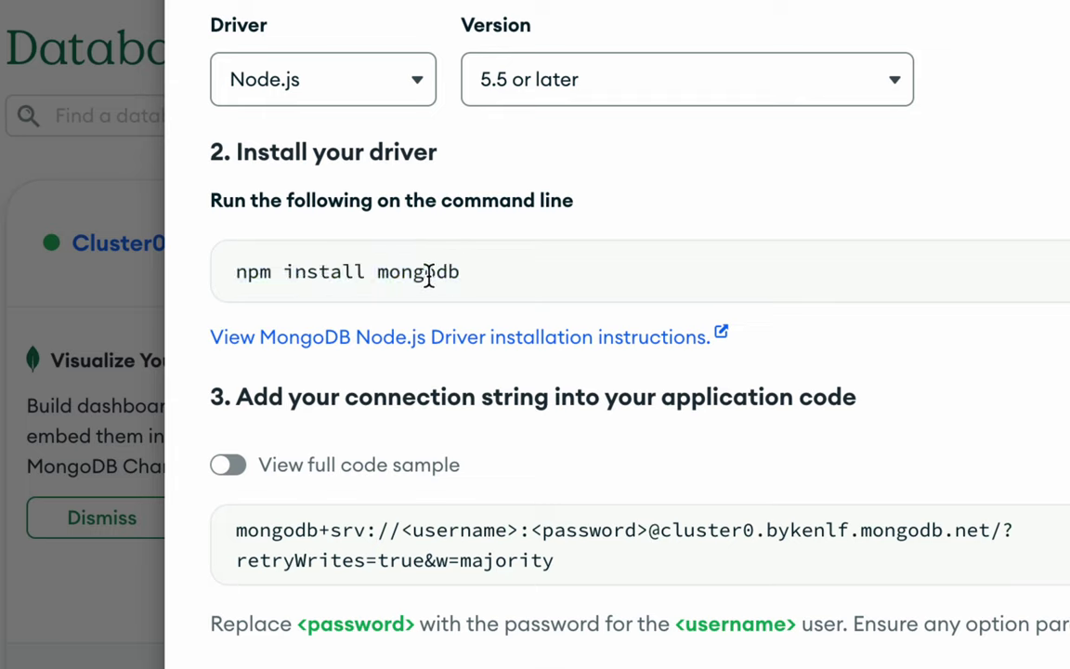
triple_click(429, 274)
click(430, 274)
double_click(429, 276)
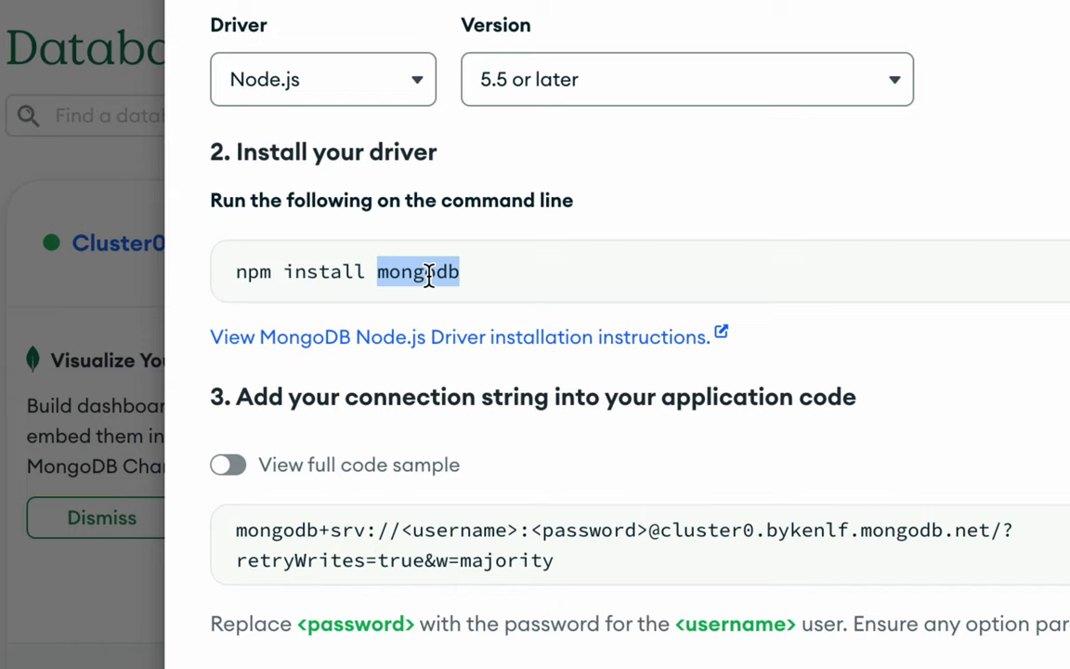
click(440, 375)
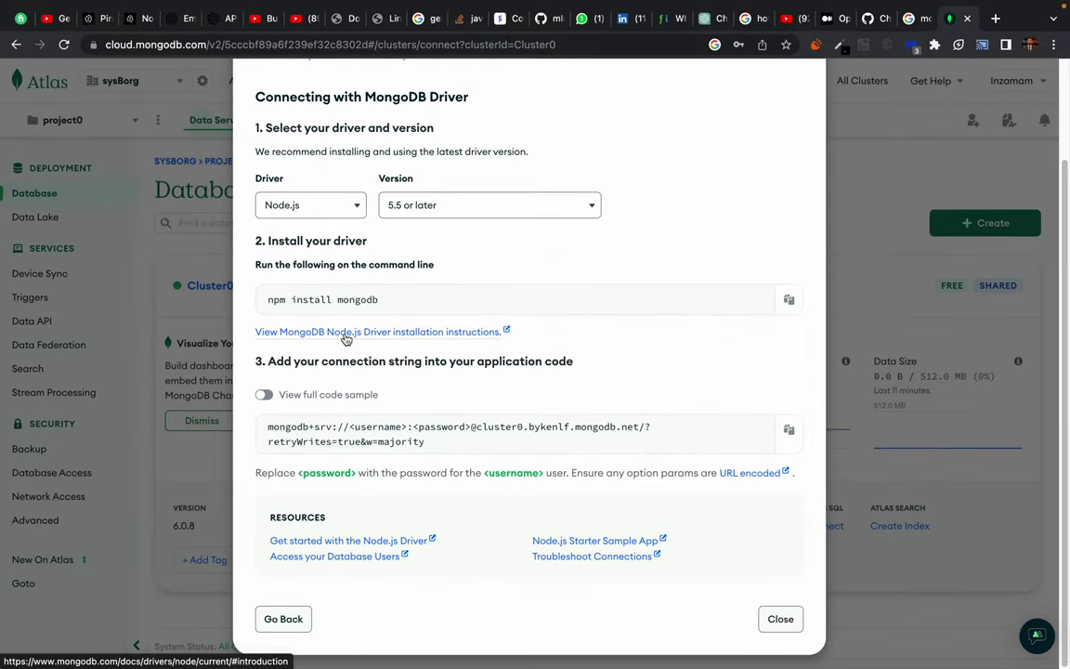
click(416, 361)
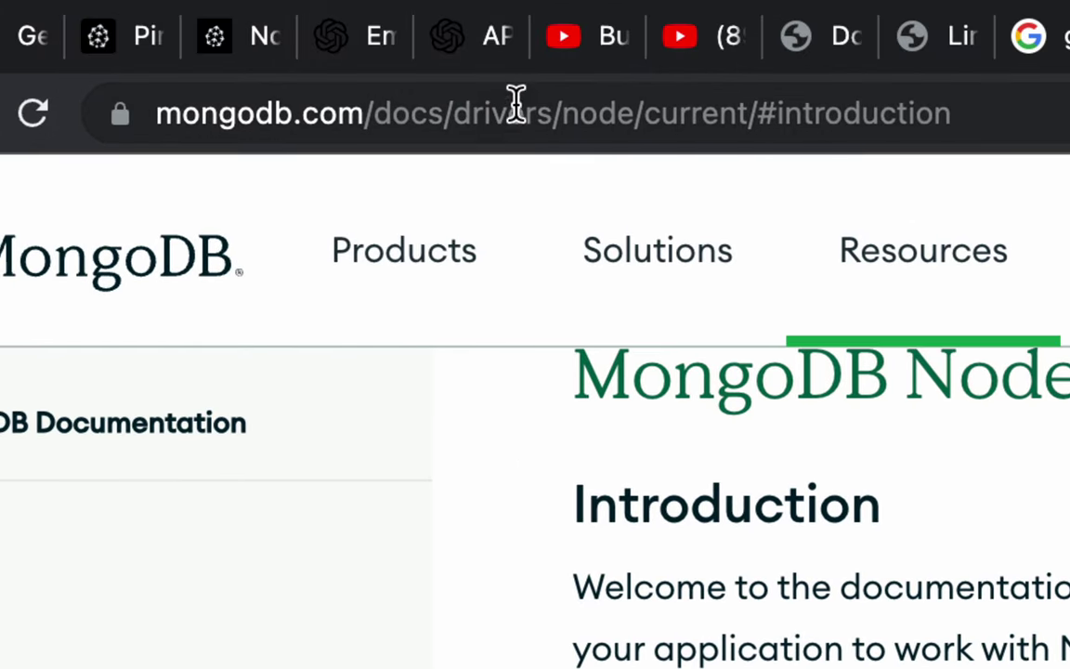
Skim the MongoDB Node Driver Introduction page and follow its Quick Start link.
click(694, 111)
mouse_move(834, 213)
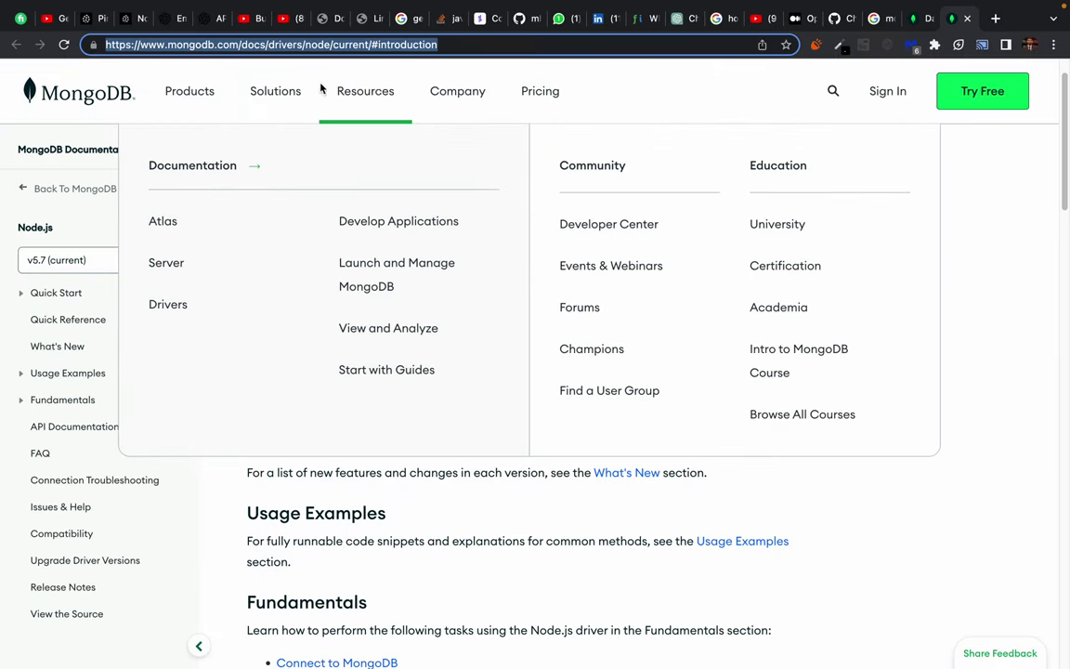
click(925, 227)
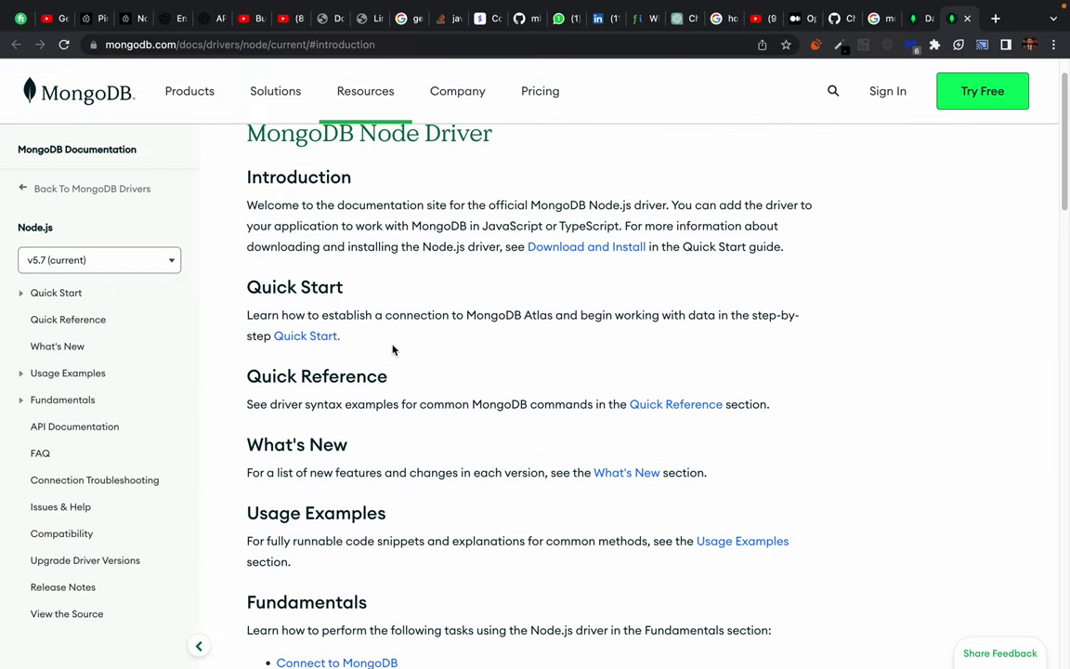
scroll(393, 351, down, 1)
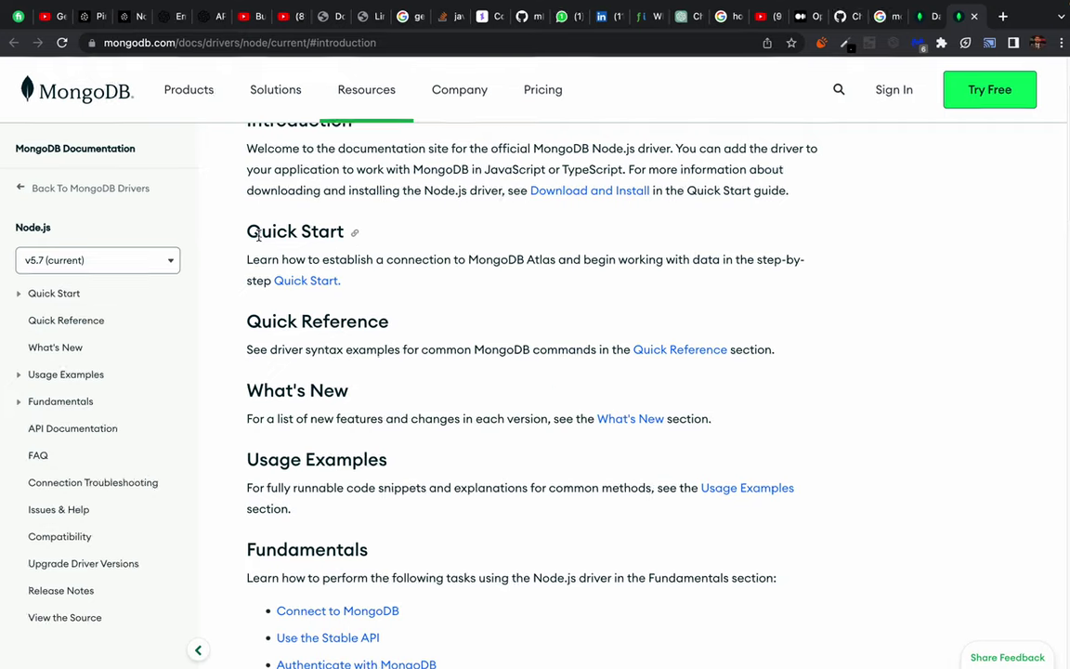
drag(267, 259, 406, 258)
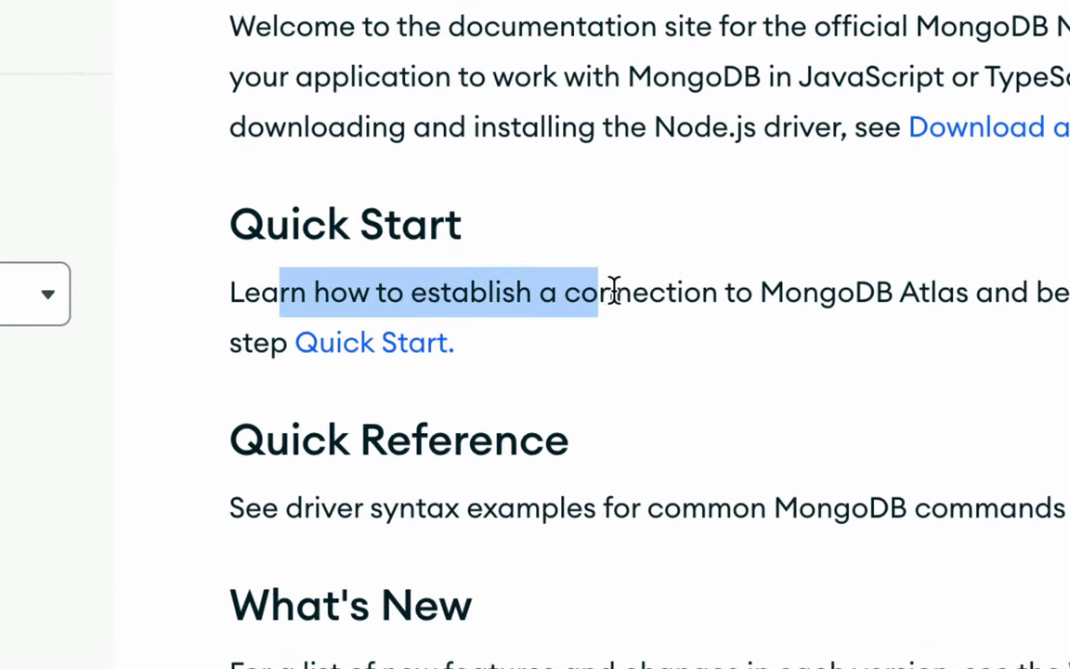
double_click(624, 292)
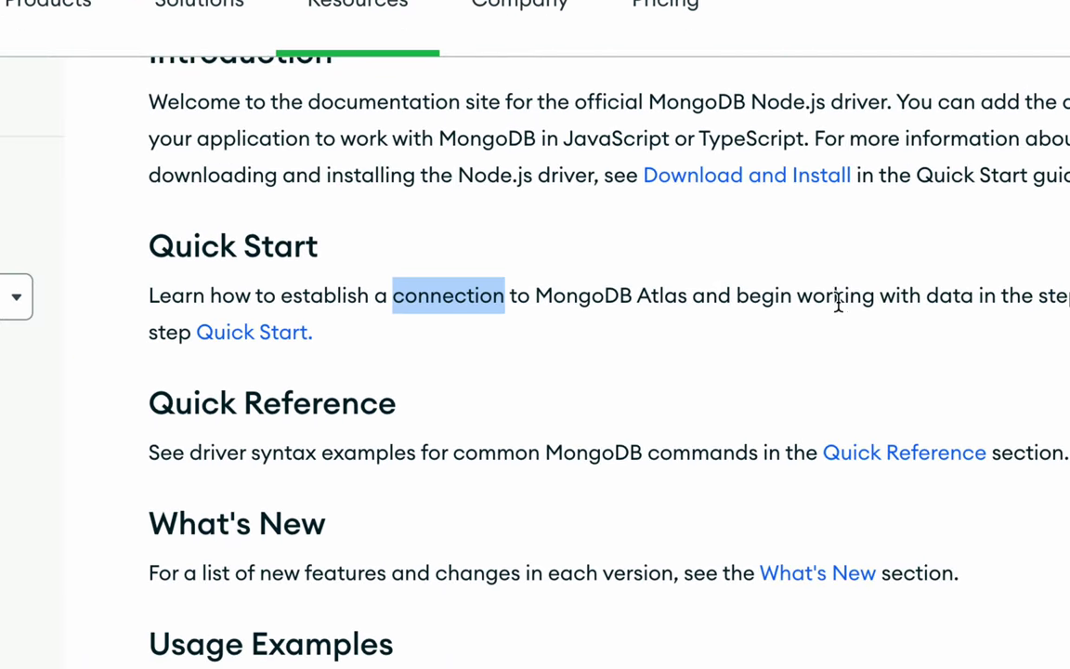
double_click(834, 296)
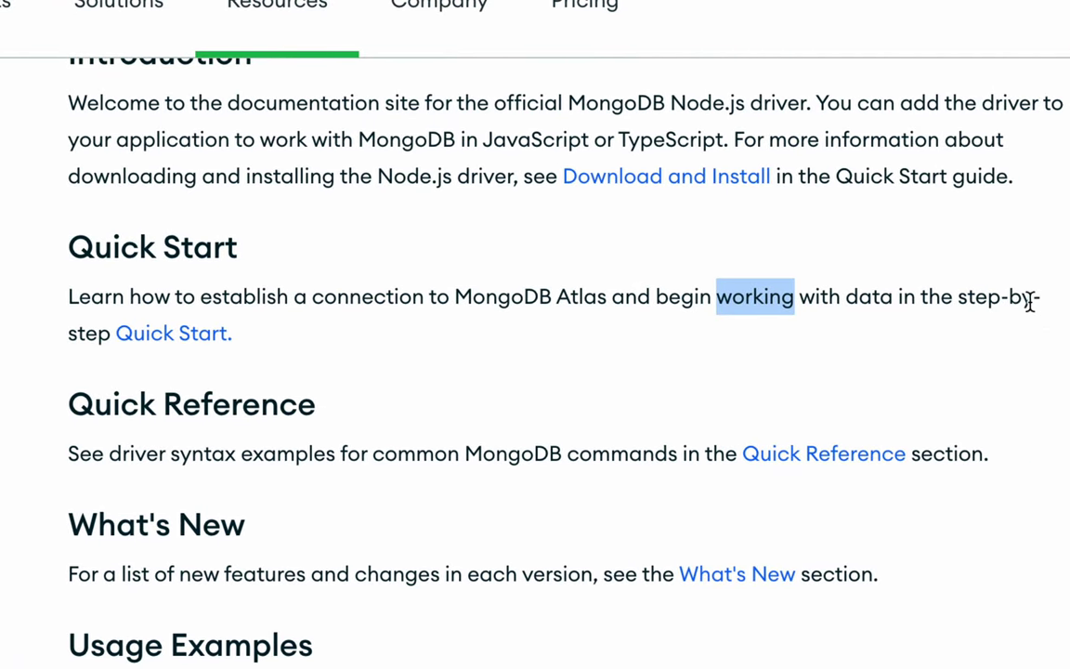
click(177, 336)
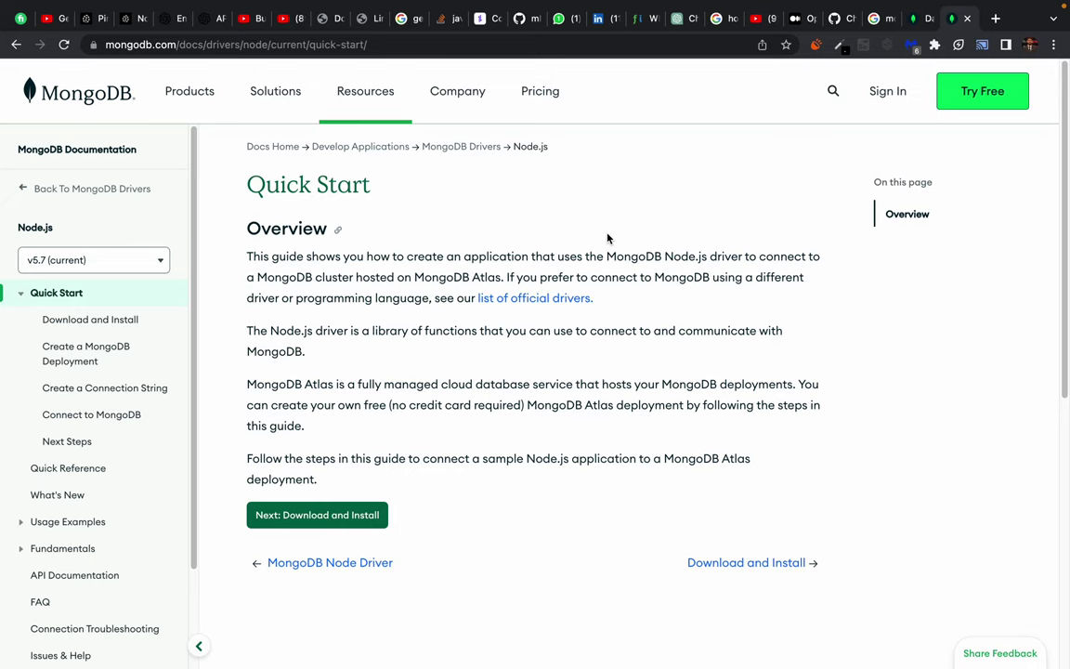
Read through the Quick Start overview and the Node.js driver description.
scroll(340, 270, down, 2)
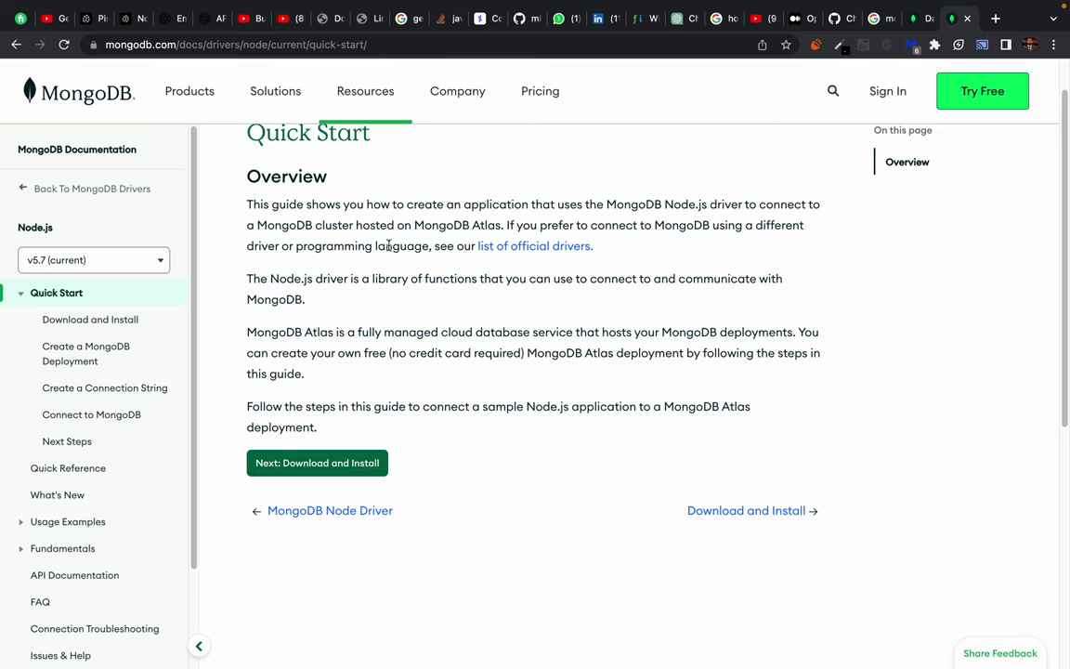
drag(276, 217, 418, 354)
click(423, 354)
drag(274, 225, 372, 290)
click(452, 369)
drag(277, 204, 409, 327)
click(420, 345)
Check the mongodb+srv connection string comment in server.mjs, then return to the overview.
key(super+Tab)
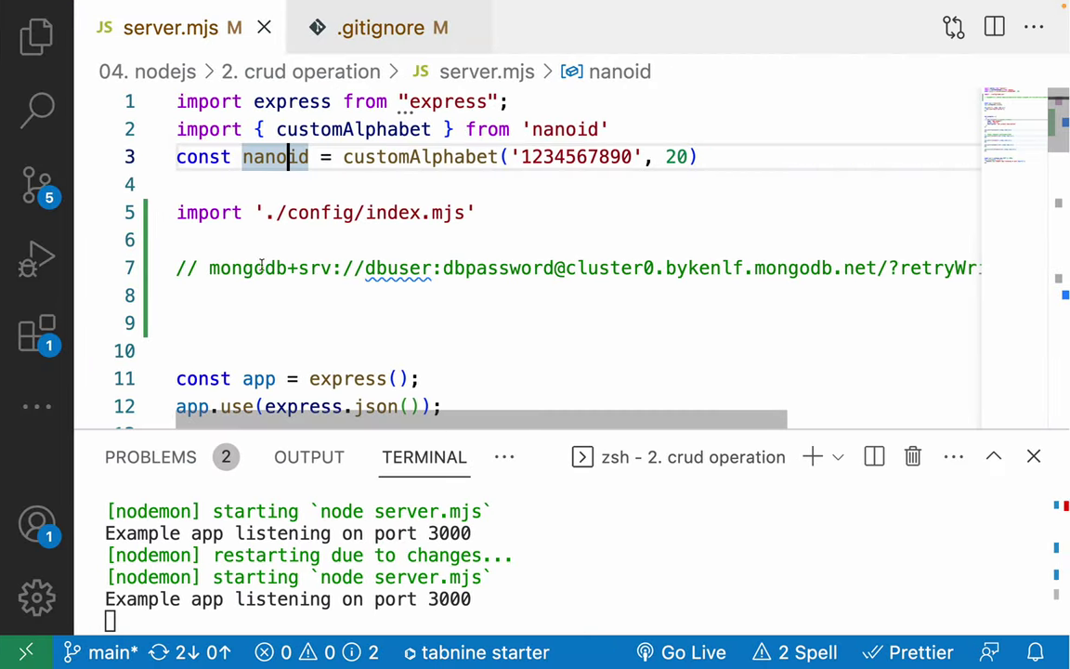
drag(209, 268, 680, 267)
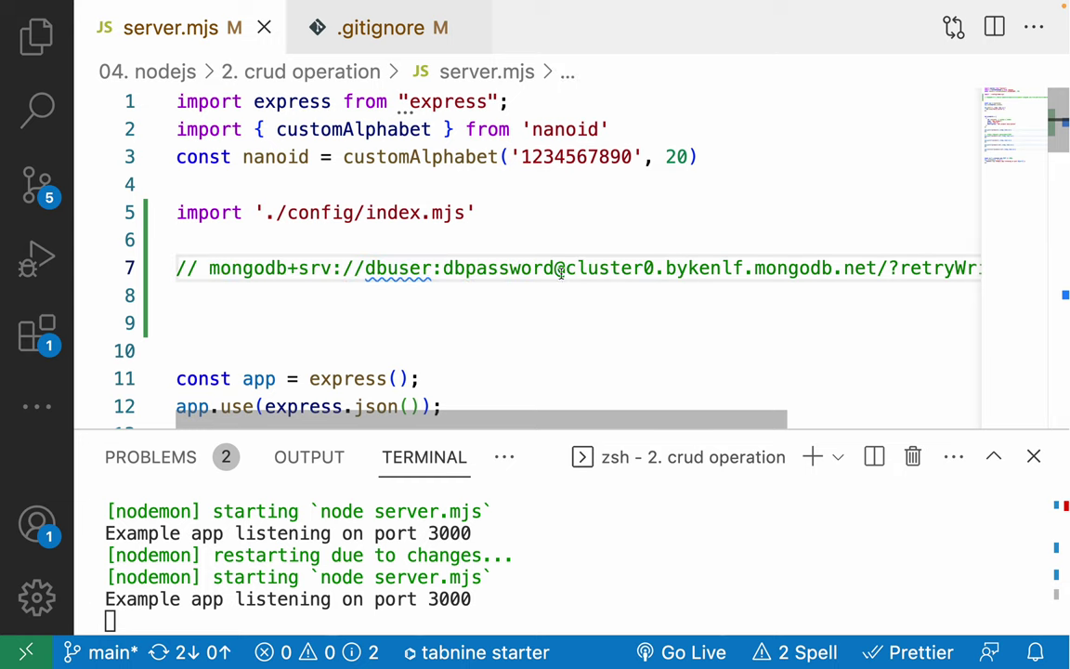
key(ctrl+Left)
drag(284, 374, 499, 517)
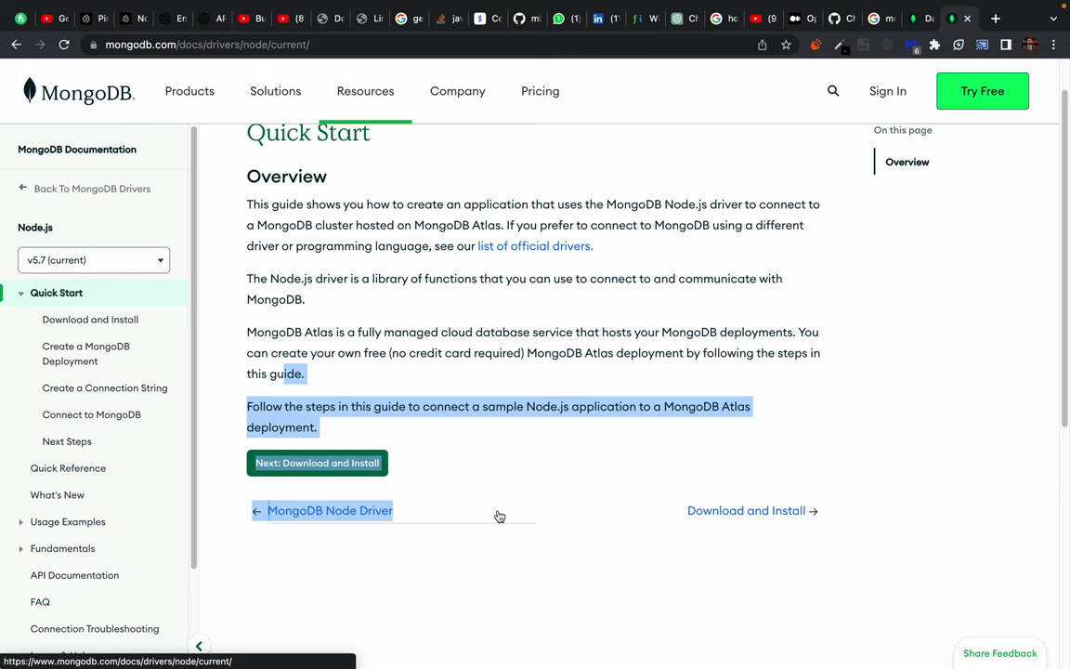
Visit the MongoDB Node Driver overview page, then go back to the Quick Start guide.
click(499, 516)
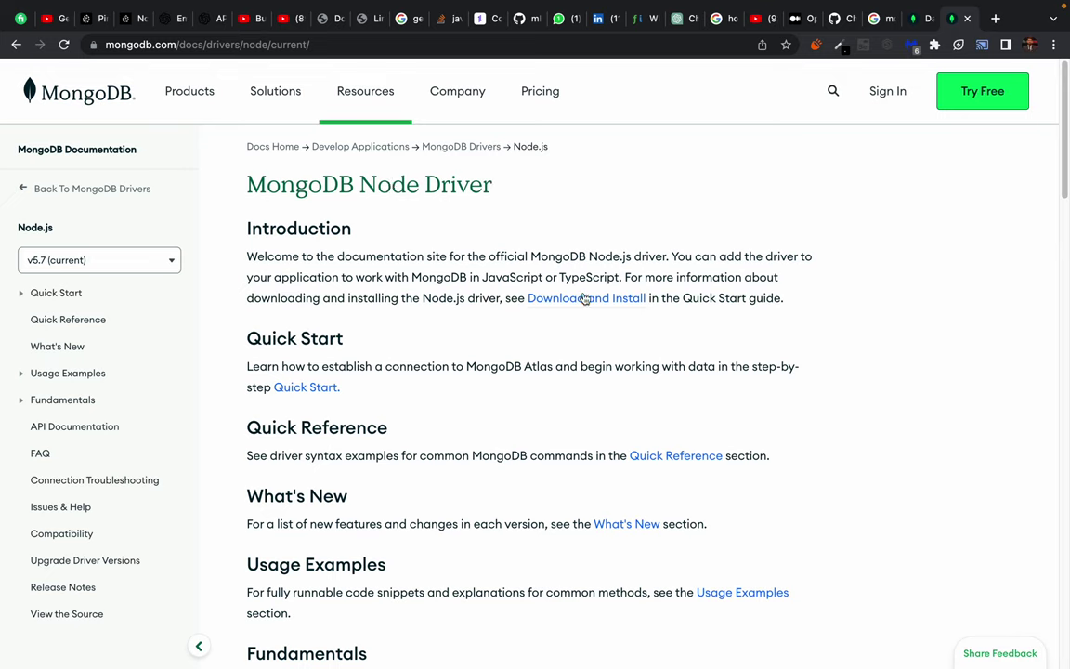
click(297, 388)
triple_click(285, 454)
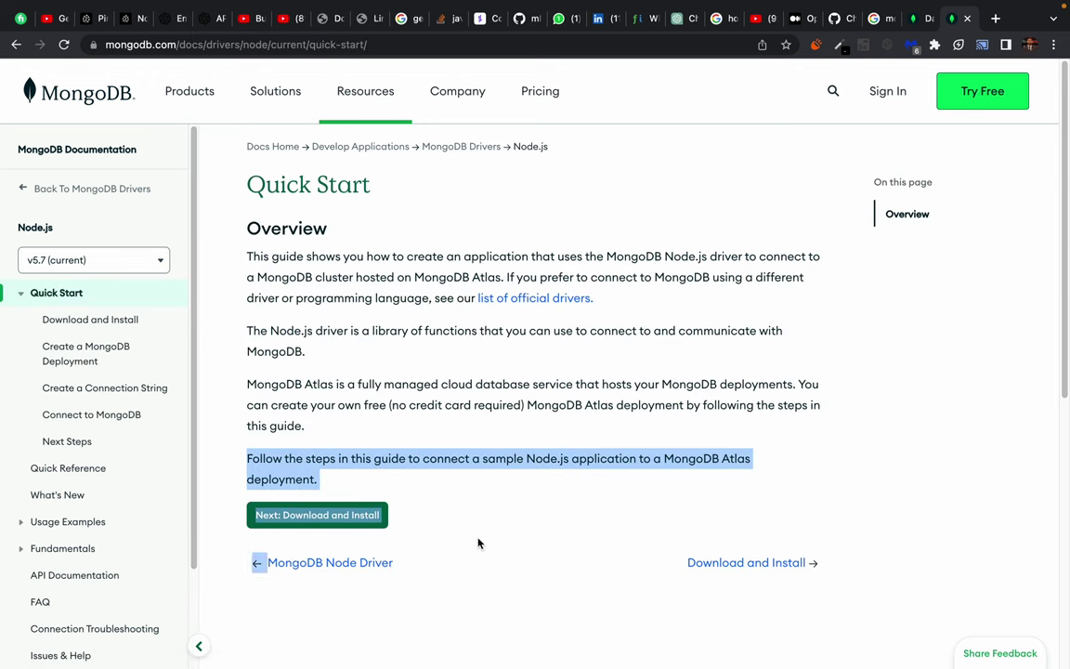
click(654, 378)
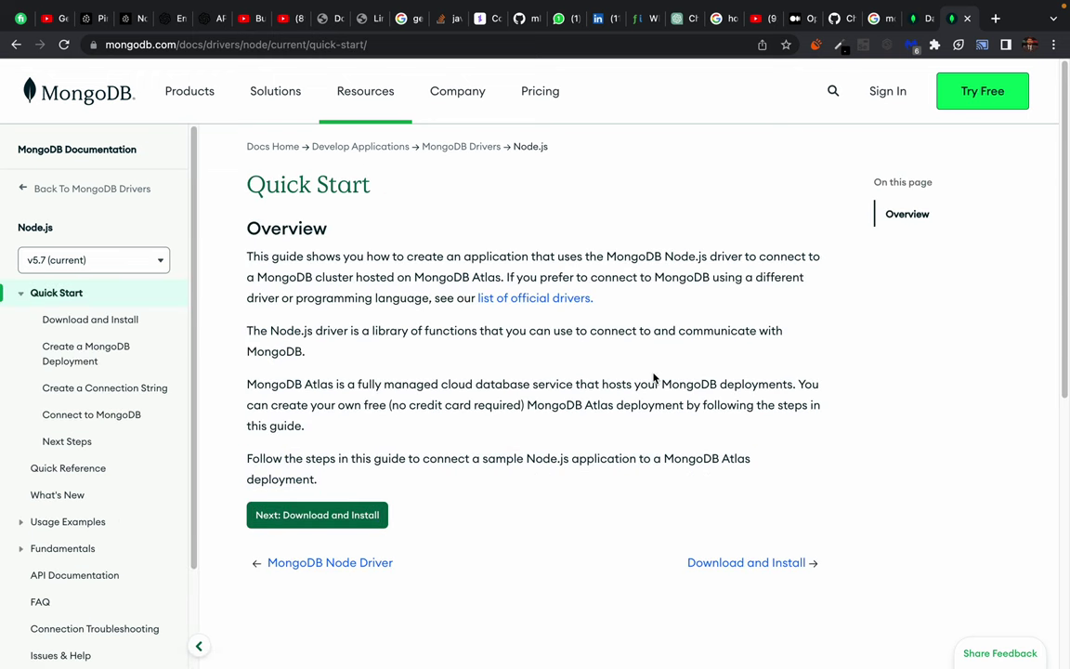
Open the Download and Install page and read the Install Node and npm step.
click(750, 567)
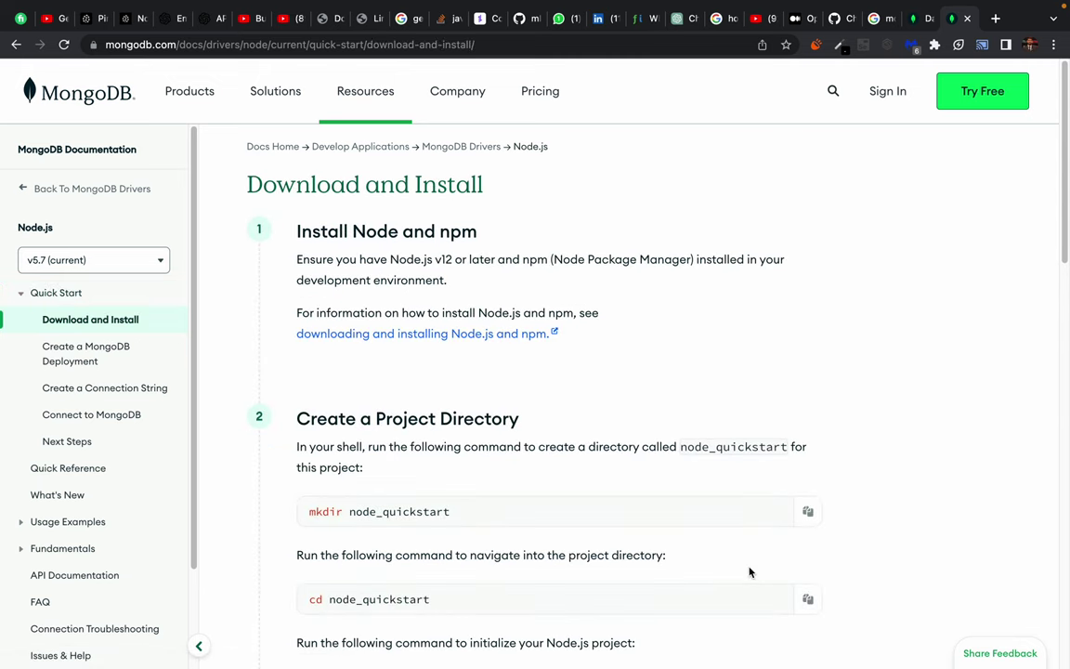
scroll(349, 391, down, 2)
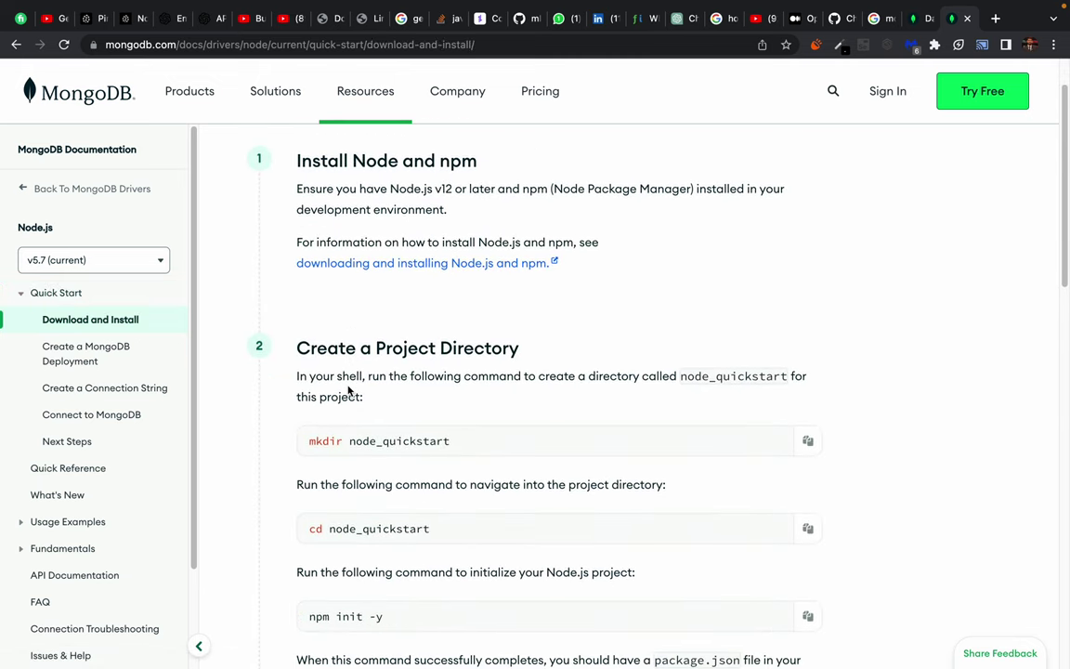
scroll(349, 390, down, 1)
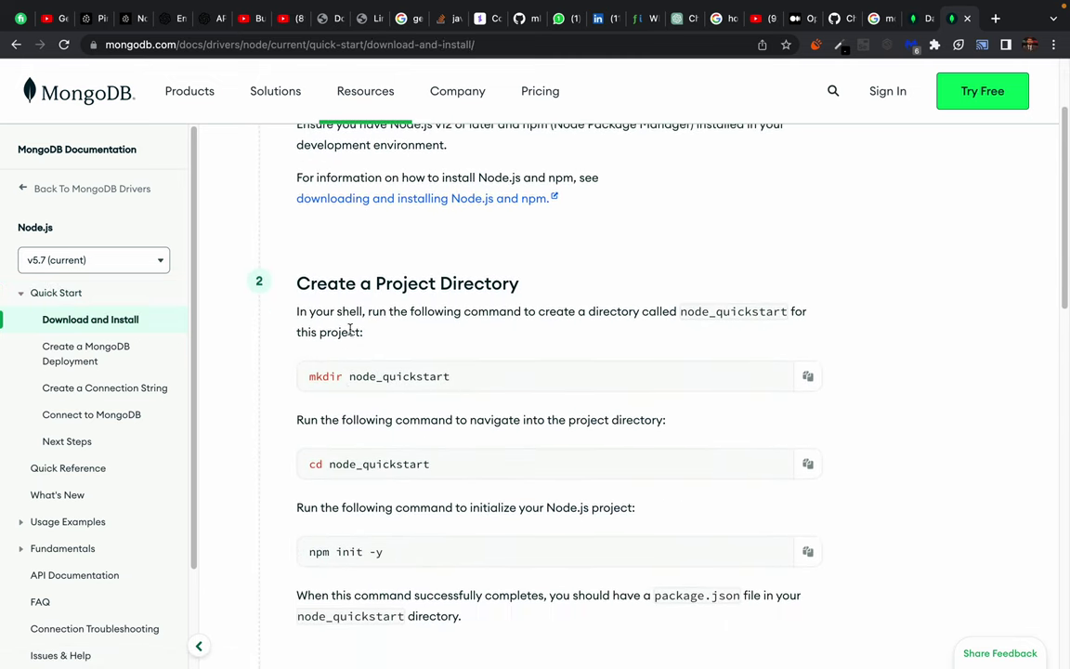
scroll(351, 320, up, 3)
drag(303, 230, 665, 369)
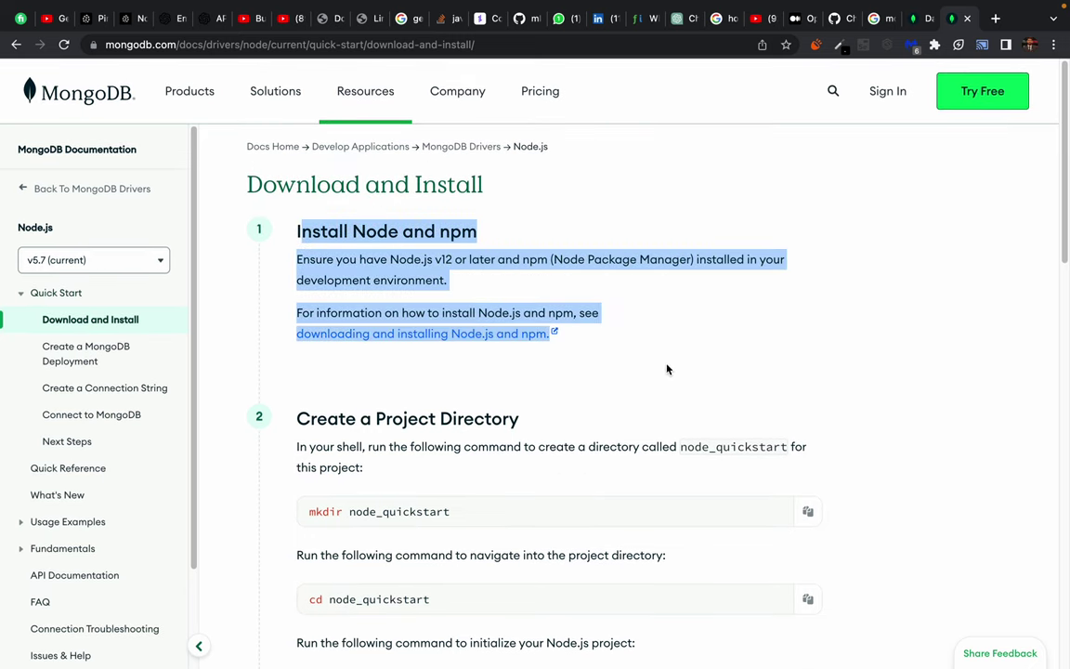
click(818, 357)
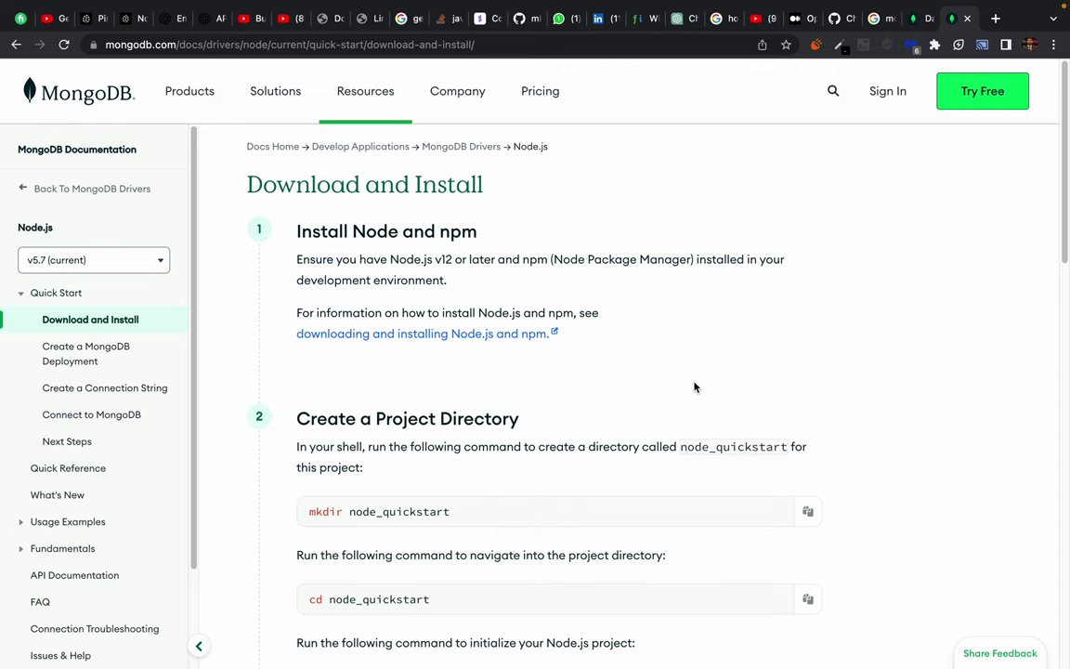
scroll(694, 386, down, 3)
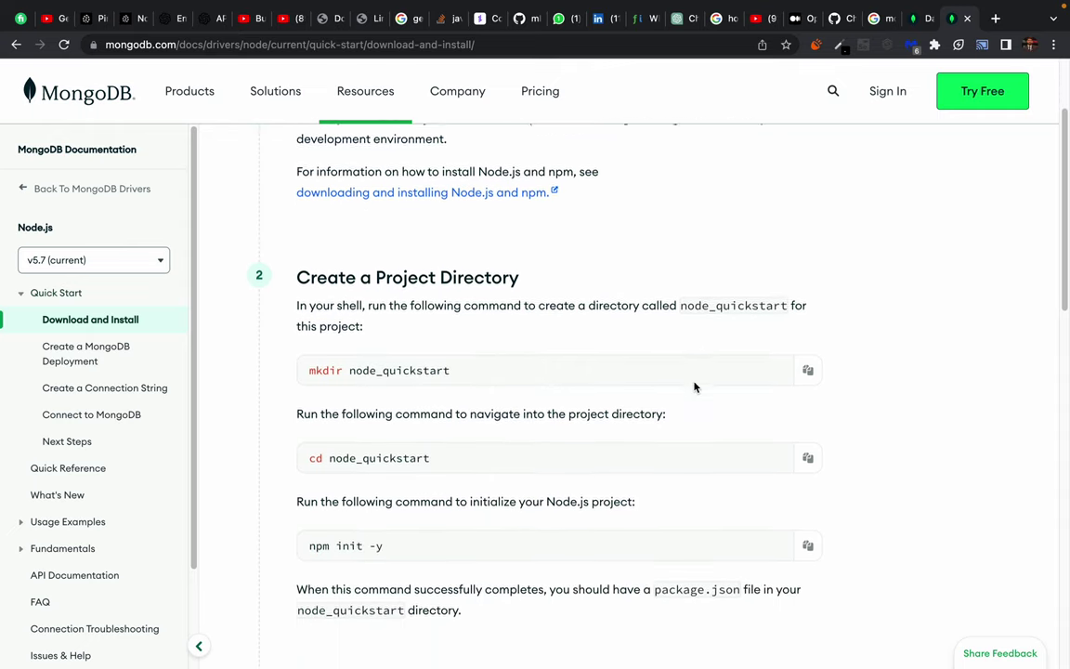
scroll(694, 387, down, 5)
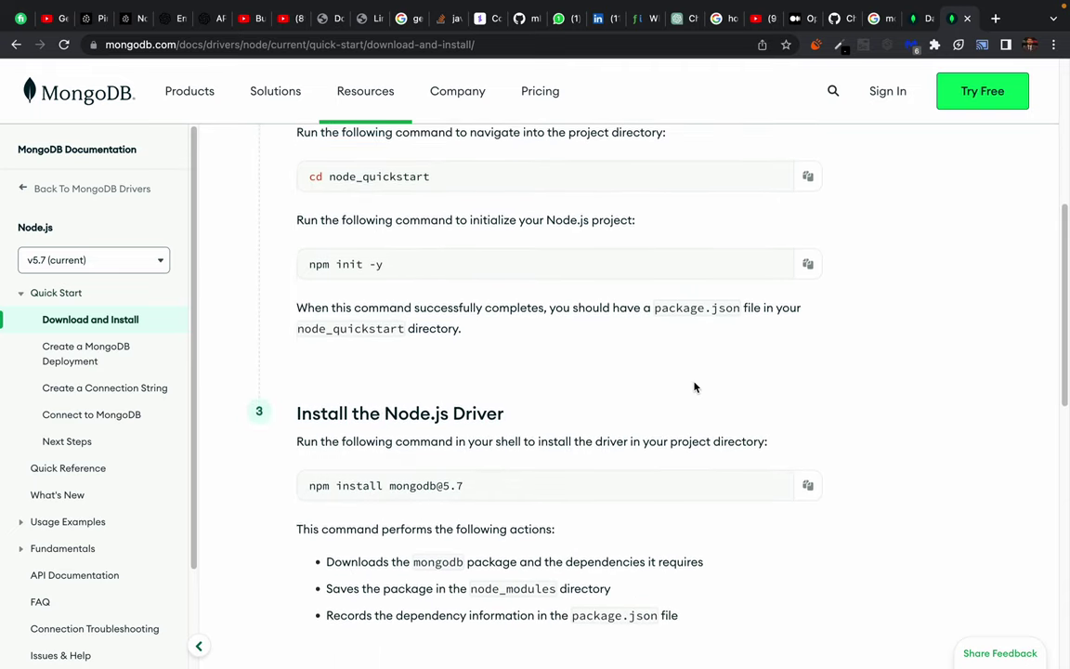
scroll(694, 387, down, 3)
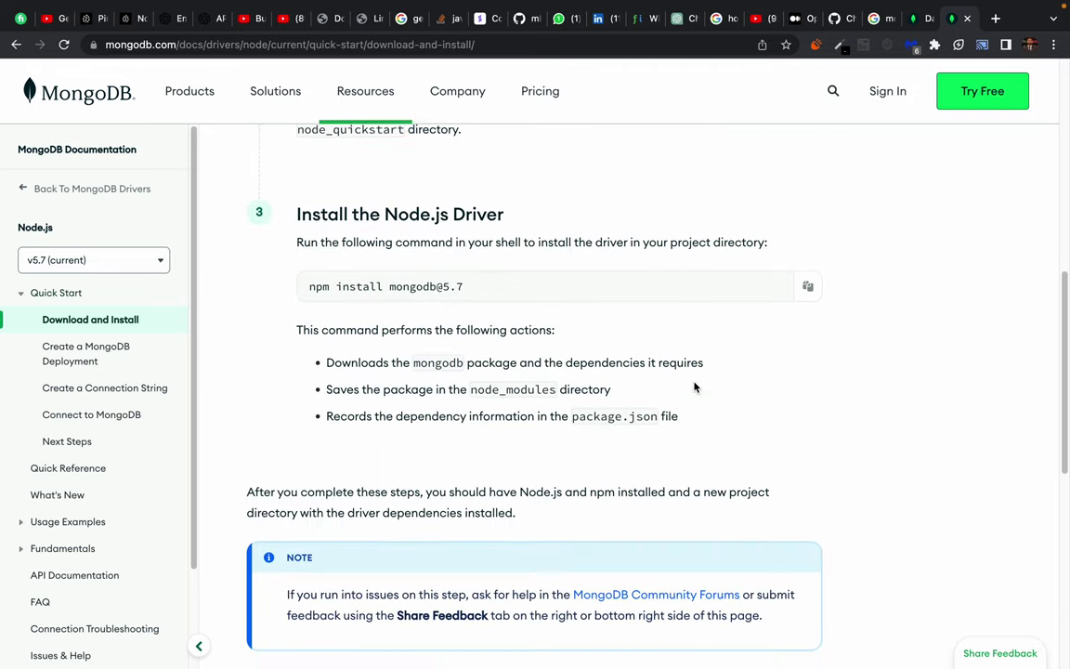
scroll(694, 387, down, 5)
scroll(527, 292, up, 6)
scroll(527, 292, up, 1)
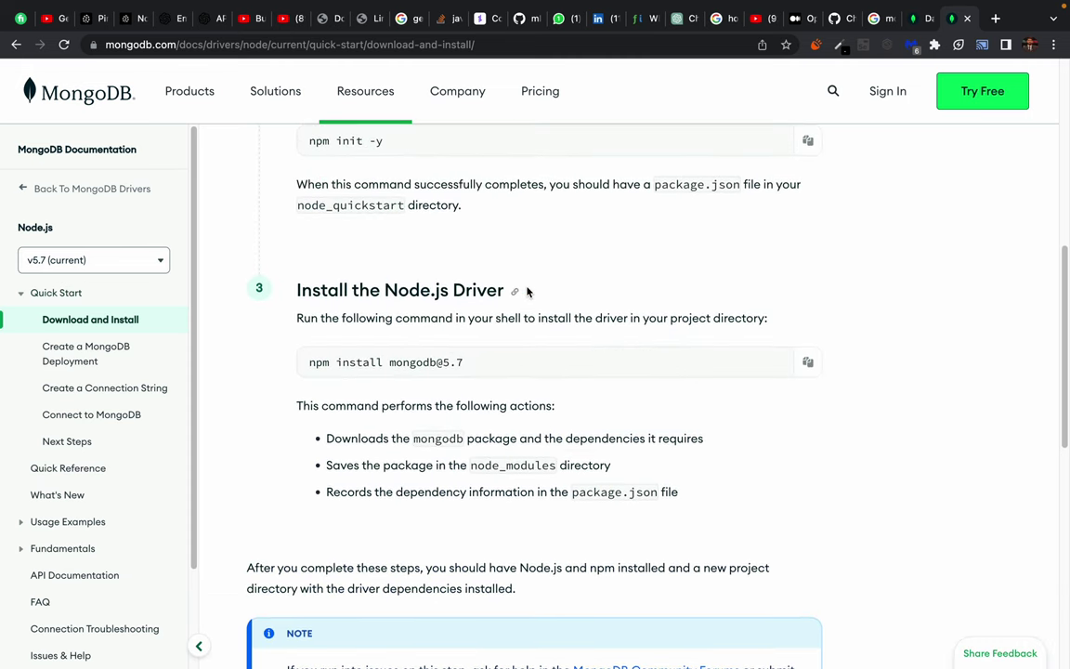
scroll(682, 412, down, 6)
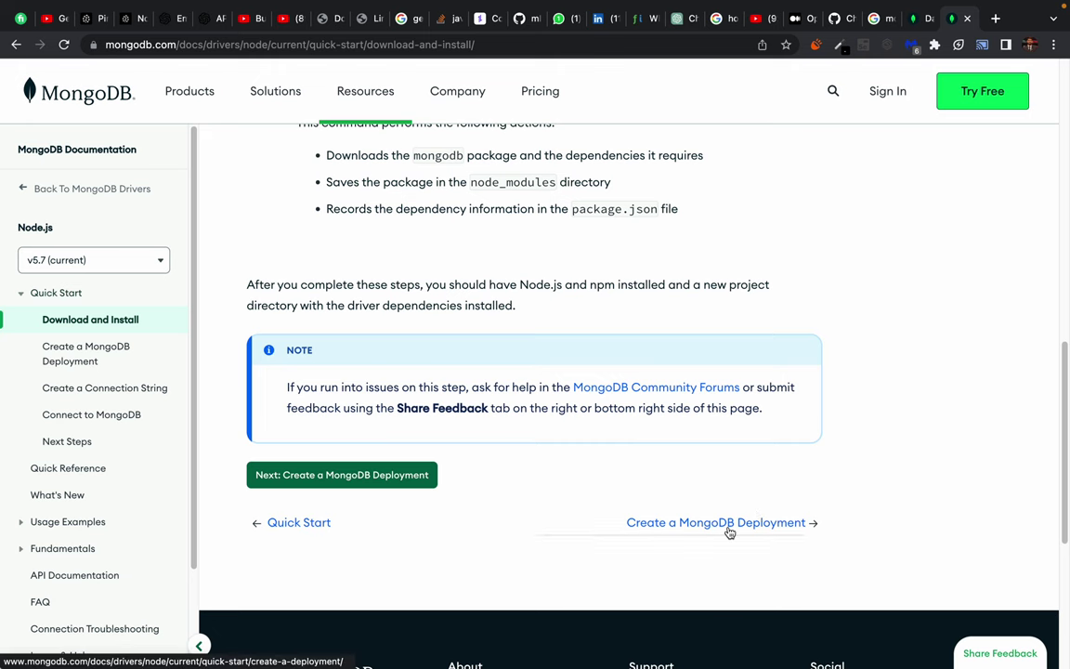
Move through the Create a MongoDB Deployment and Create a Connection String pages.
click(730, 523)
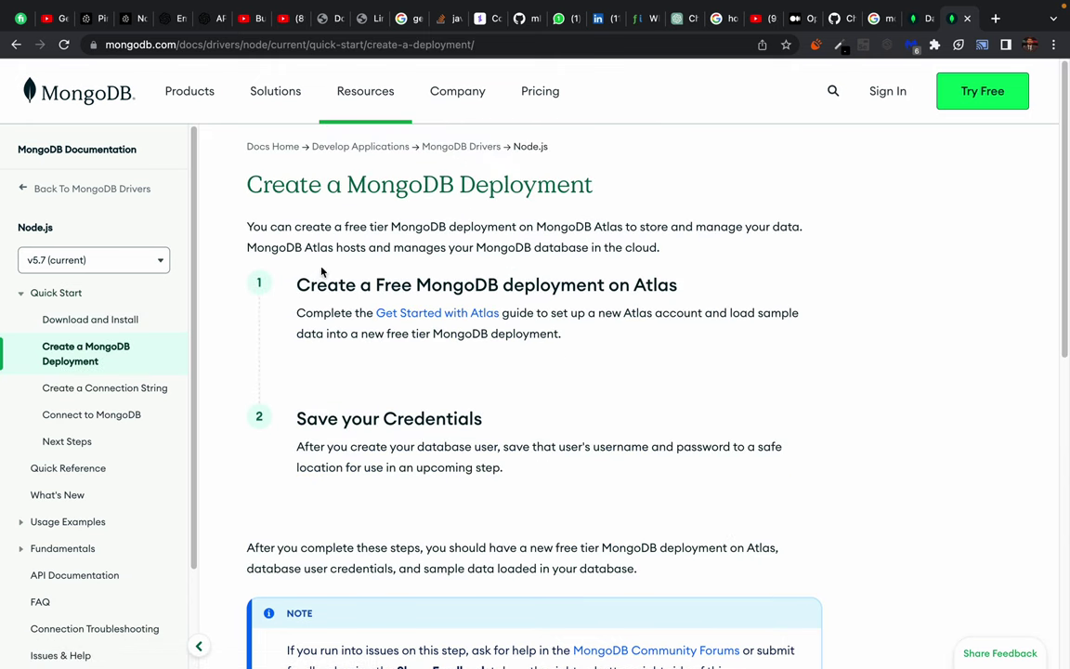
drag(311, 280, 645, 321)
click(718, 364)
scroll(800, 509, down, 3)
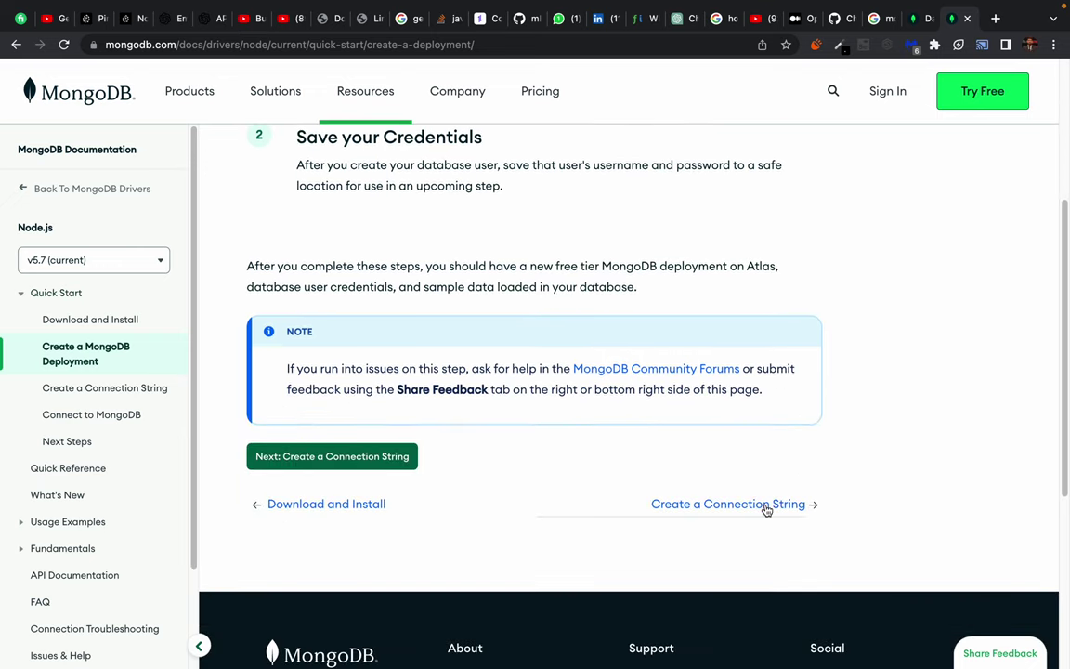
click(767, 507)
scroll(275, 504, down, 2)
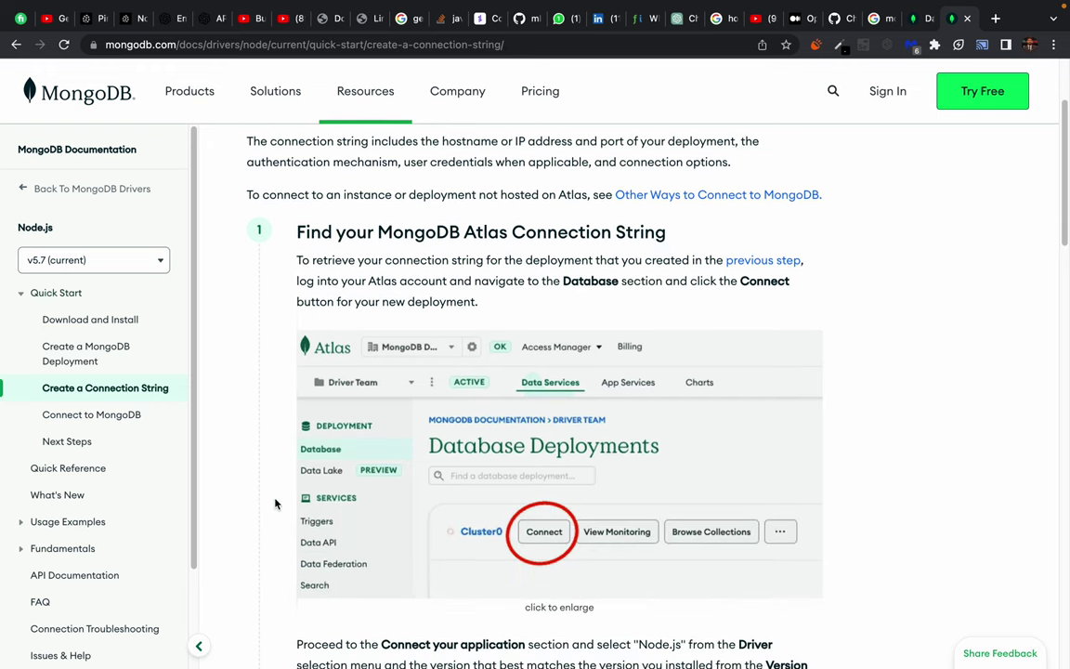
scroll(553, 494, down, 3)
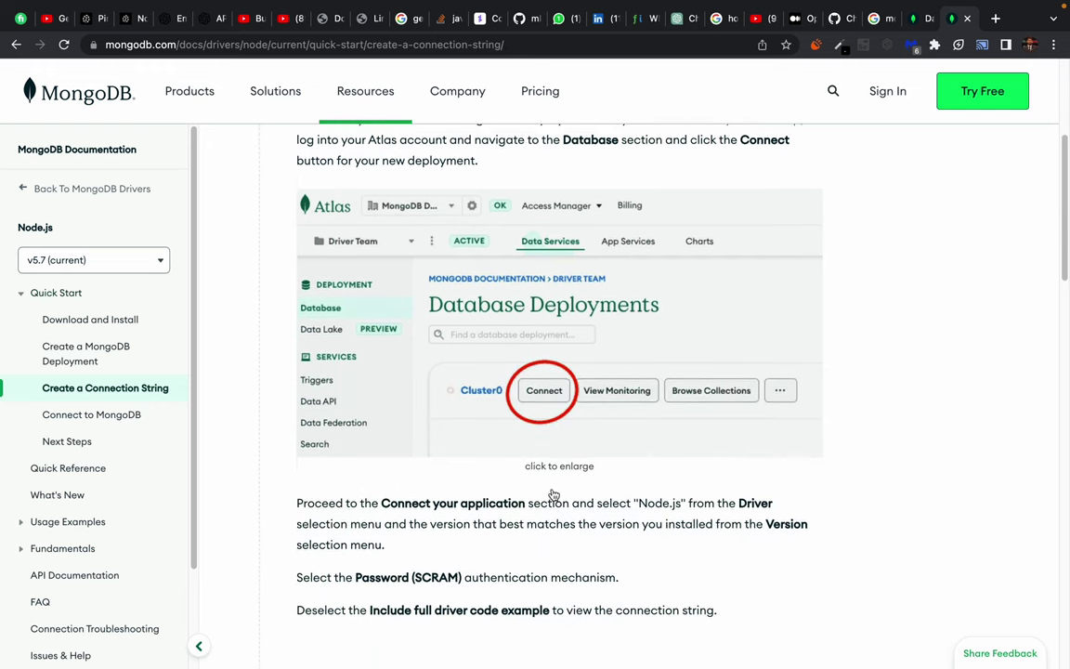
scroll(457, 548, down, 5)
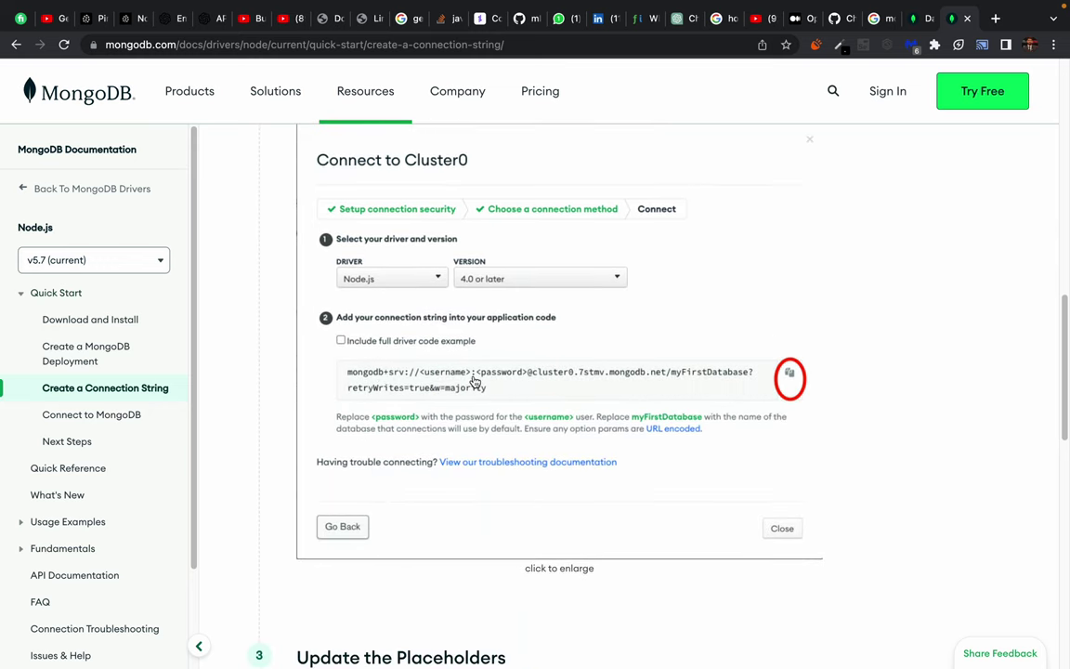
scroll(475, 380, down, 5)
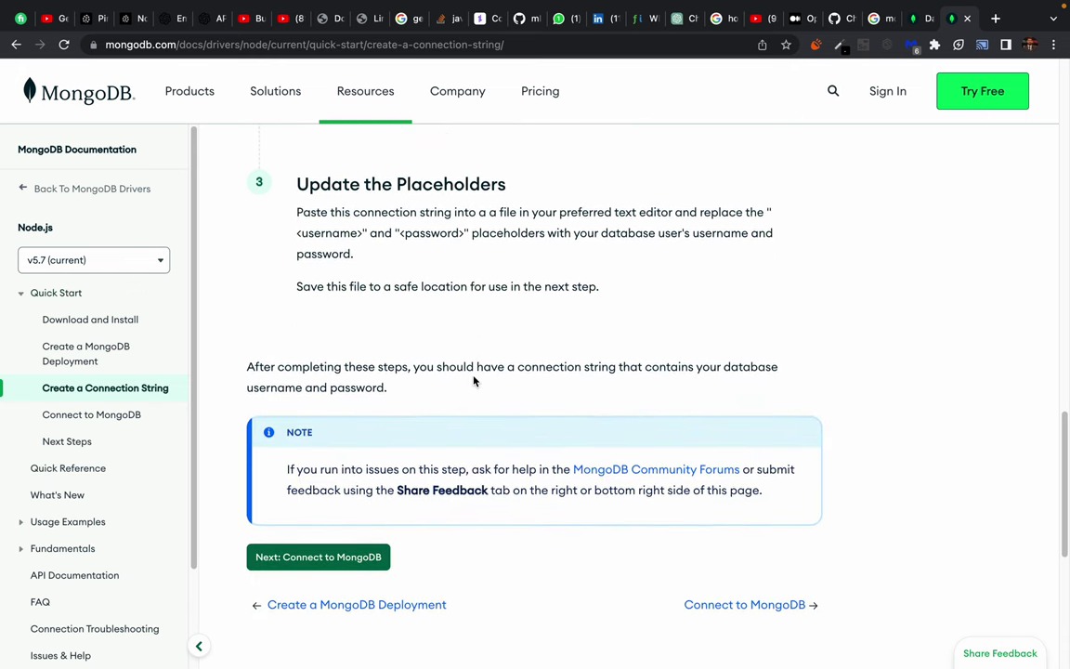
Copy the sample's MongoClient require line from Connect to MongoDB and place it at server.mjs line 4.
click(759, 604)
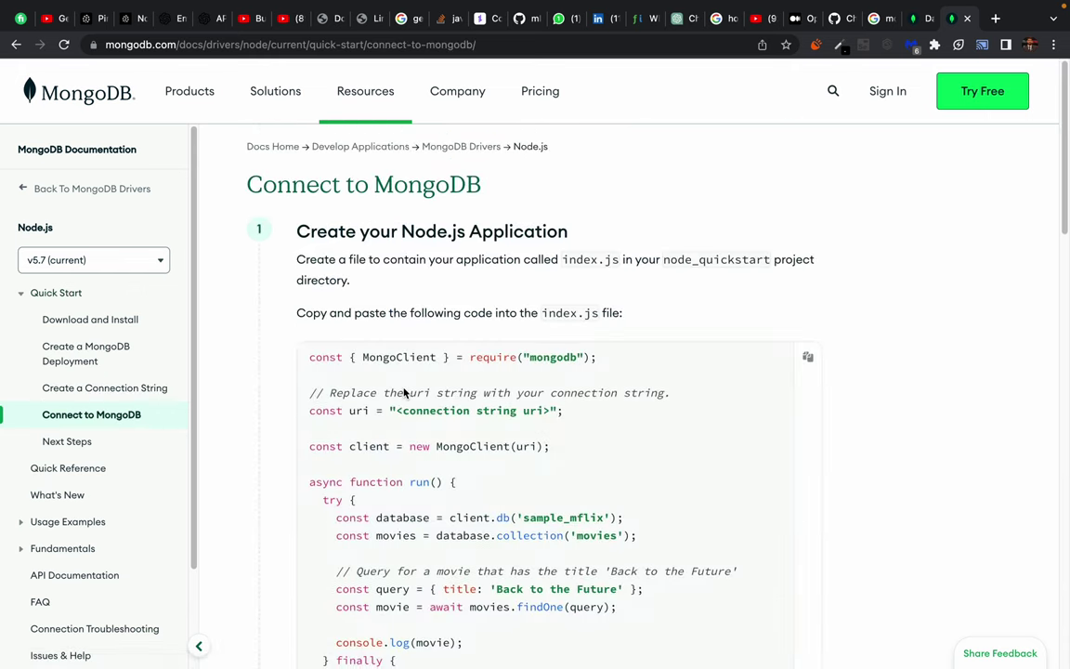
scroll(287, 424, down, 2)
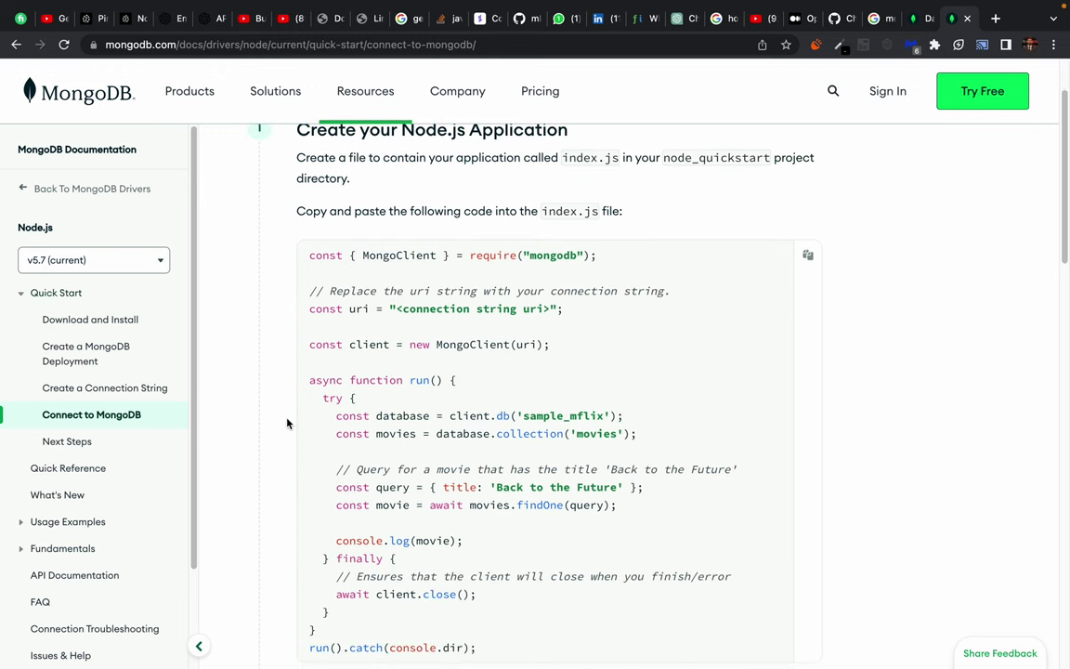
triple_click(383, 256)
key(super+c)
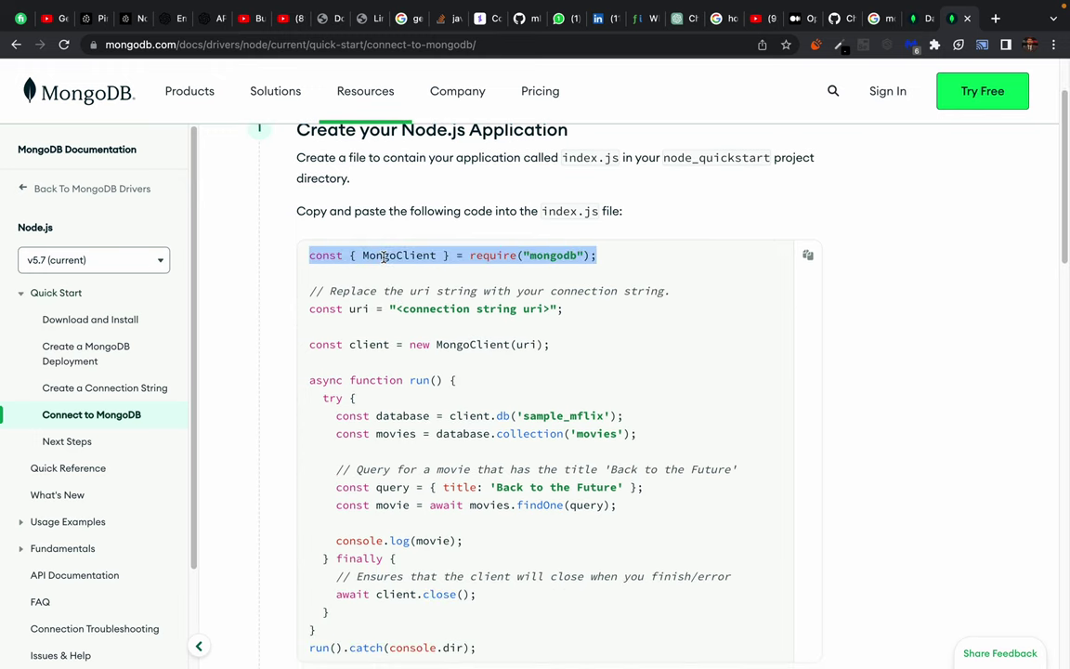
key(ctrl+Right)
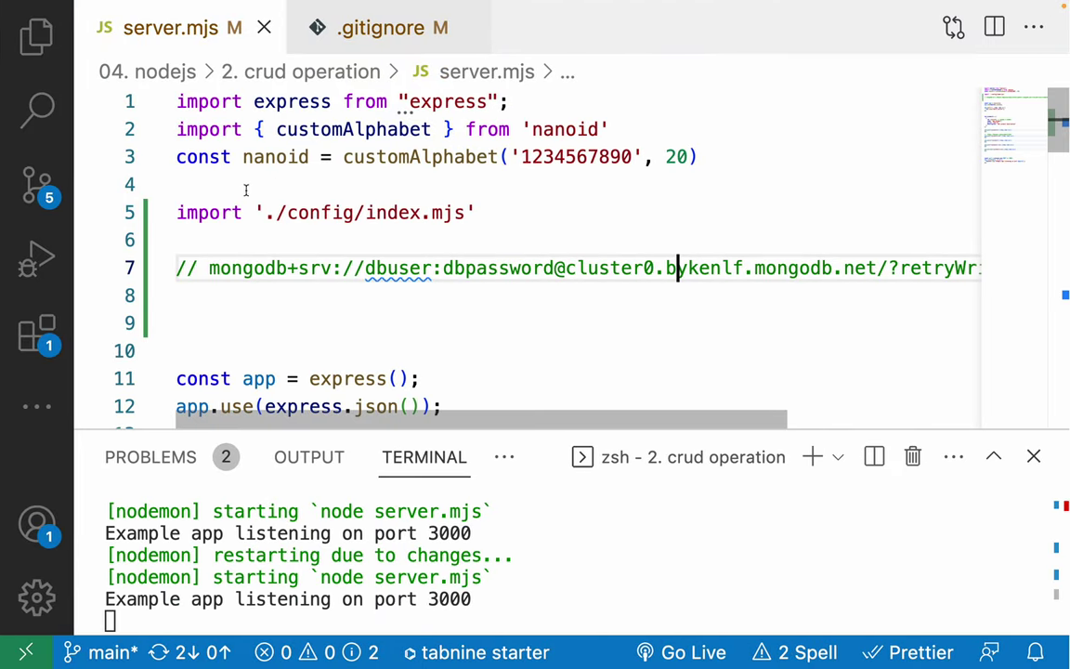
click(247, 186)
Paste the require line and rewrite it as import { MongoClient } from "mongodb", then save.
key(super+v)
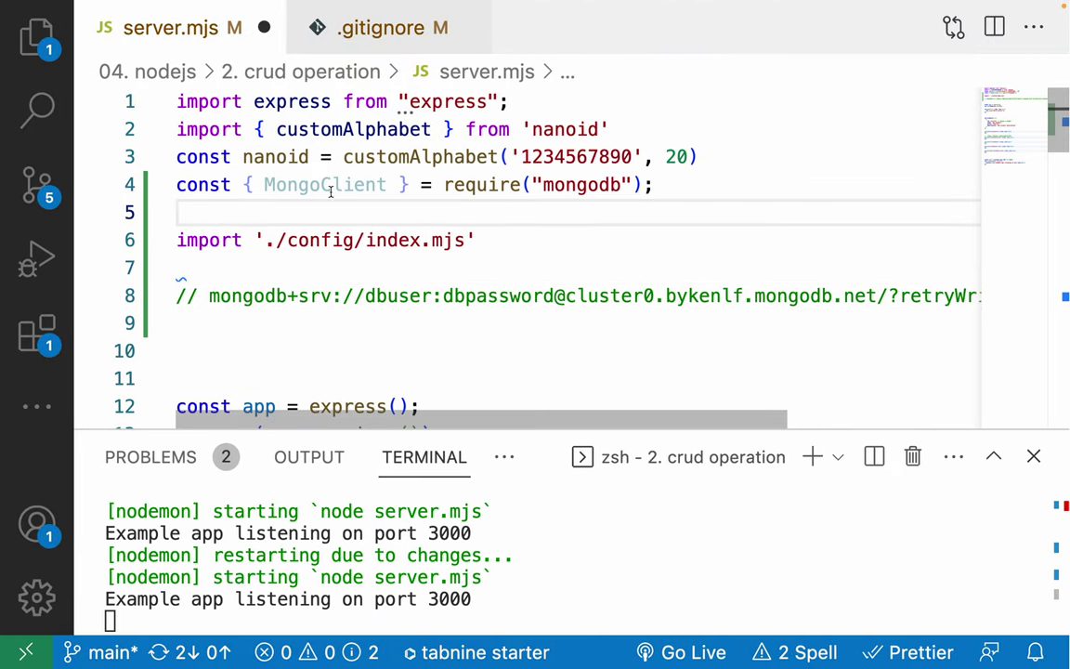
click(489, 185)
key(Right)
key(Right)
key(Right)
key(Right)
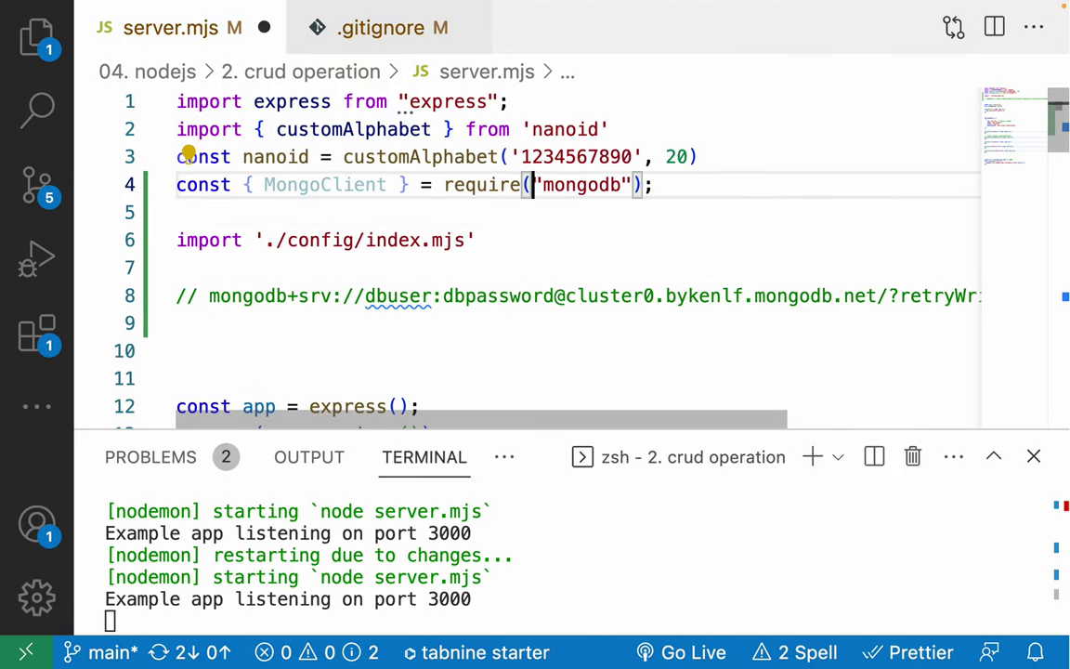
key(BackSpace)
key(BackSpace)
key(BackSpace)
key(BackSpace)
key(BackSpace)
key(BackSpace)
key(BackSpace)
key(BackSpace)
key(BackSpace)
key(BackSpace)
text(from)
key(Right)
key(End)
key(BackSpace)
key(BackSpace)
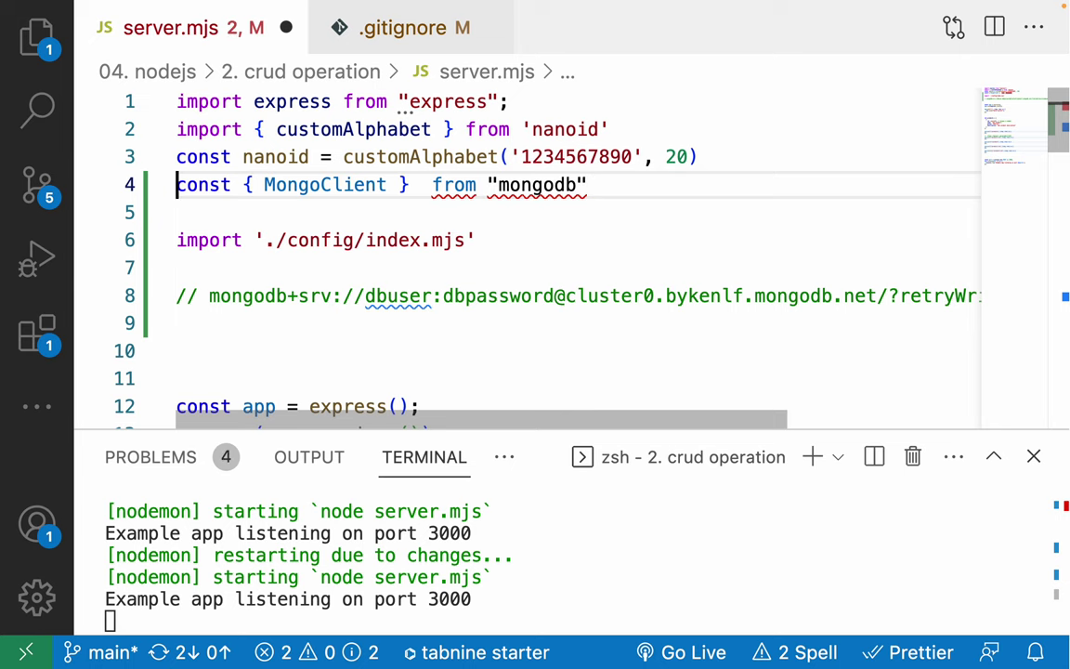
key(Delete)
key(Delete)
key(Delete)
key(Delete)
key(Delete)
text(import)
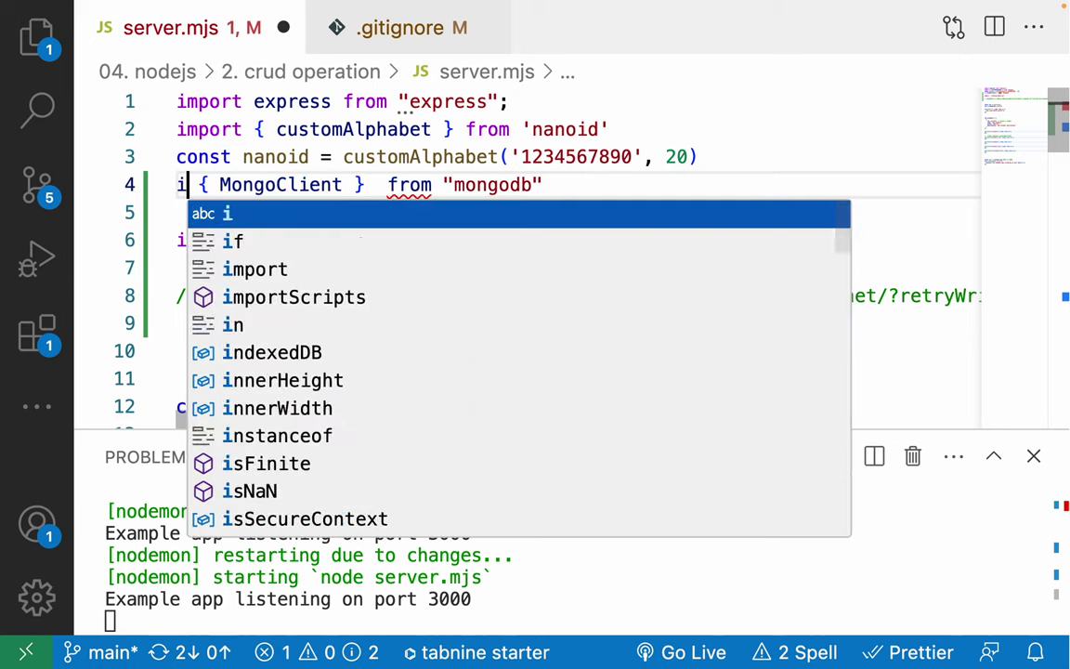
key(ctrl+s)
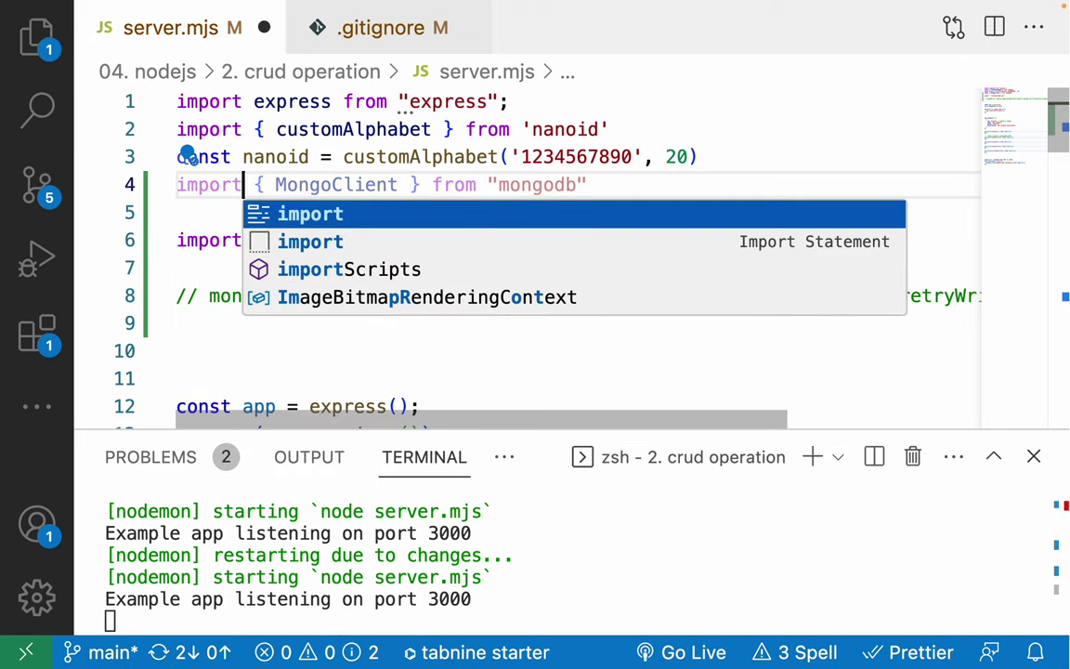
Check the sample's uri connection string, then uncomment the connection string on line 8.
click(567, 156)
double_click(330, 184)
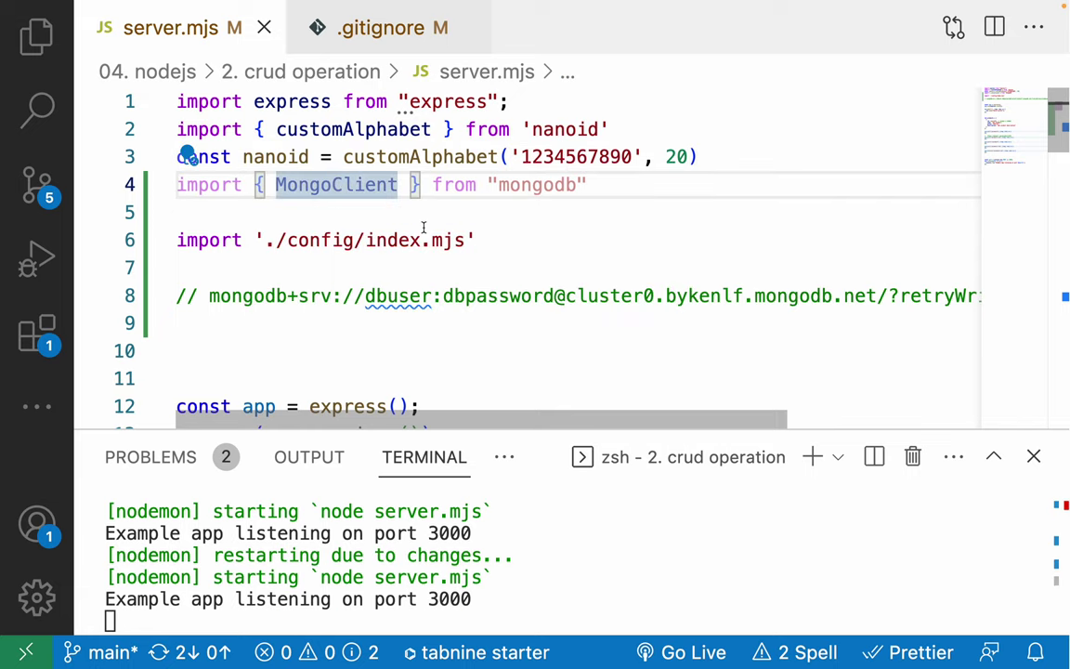
key(super+Tab)
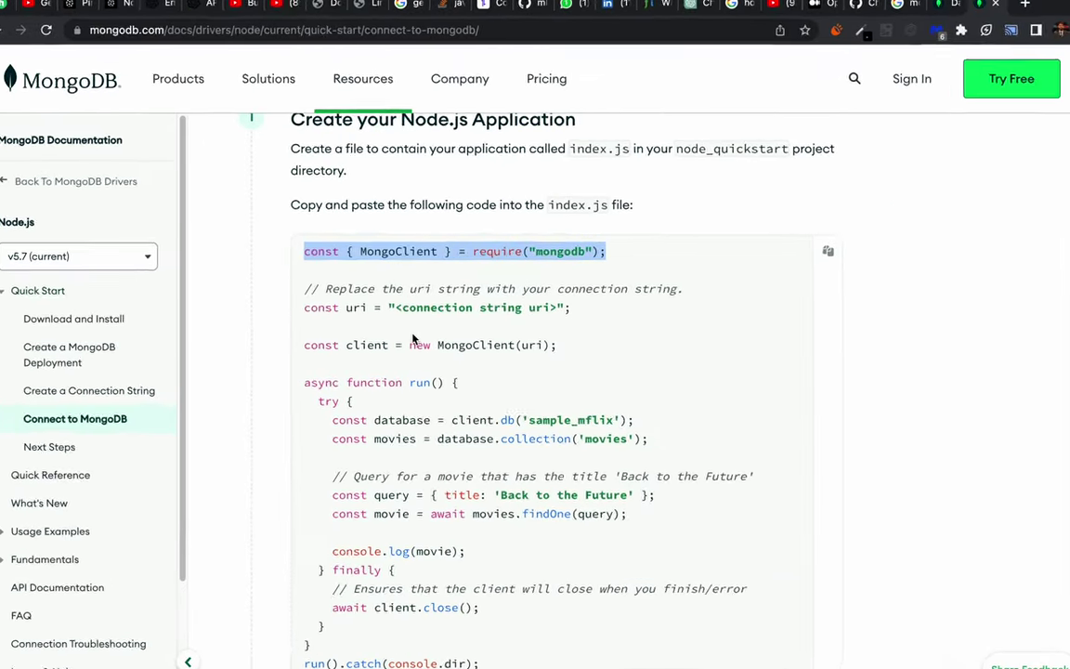
click(353, 310)
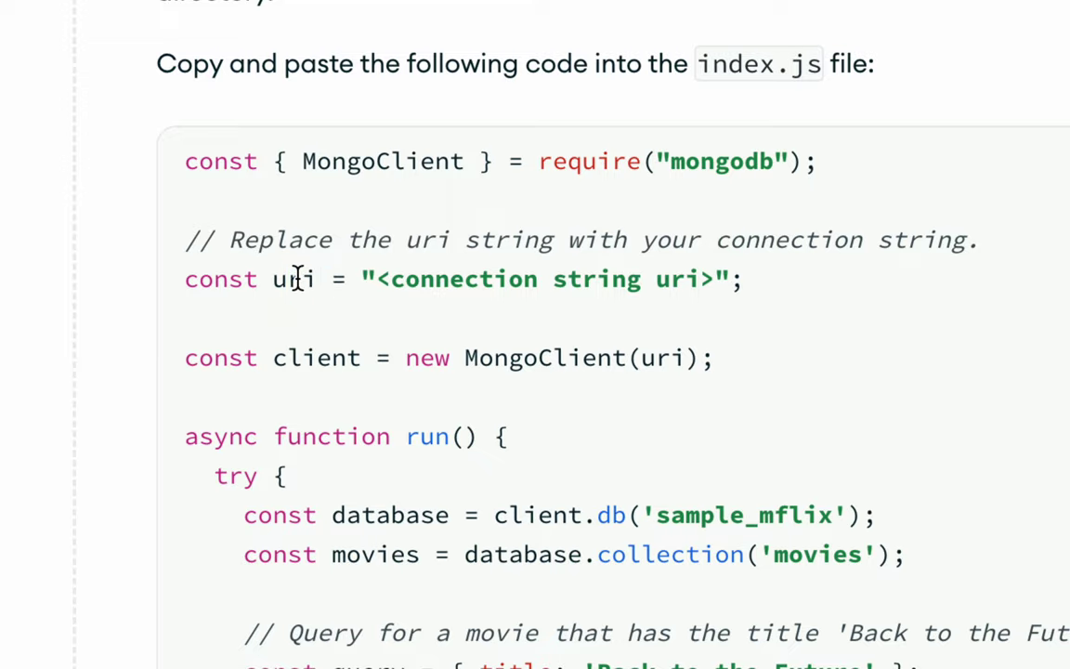
double_click(297, 278)
drag(376, 279, 718, 275)
click(619, 335)
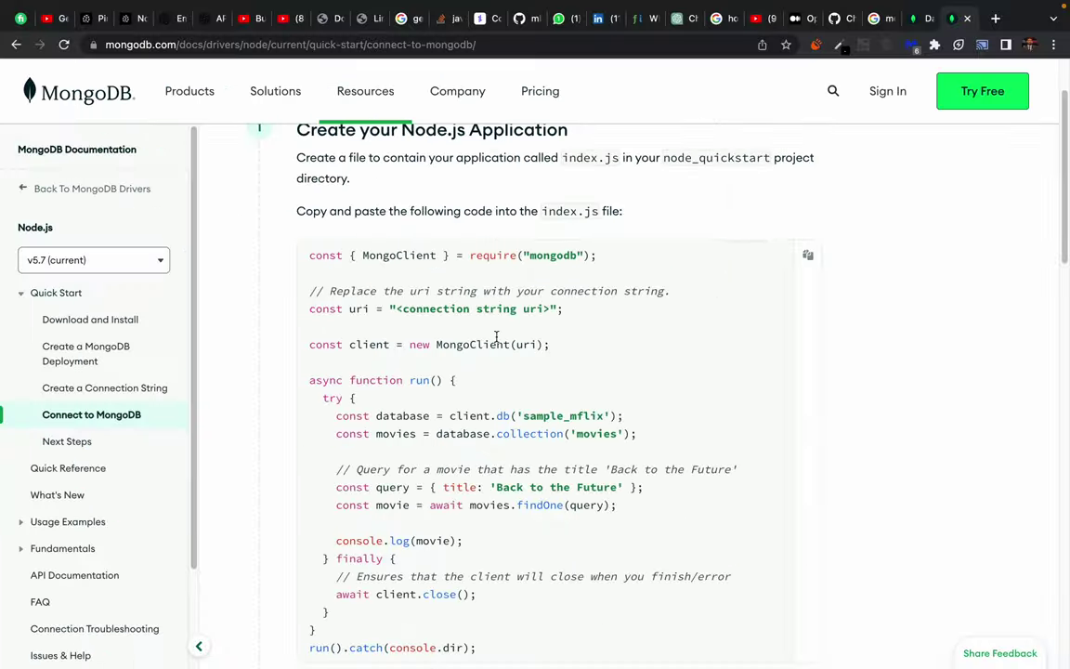
key(ctrl+Right)
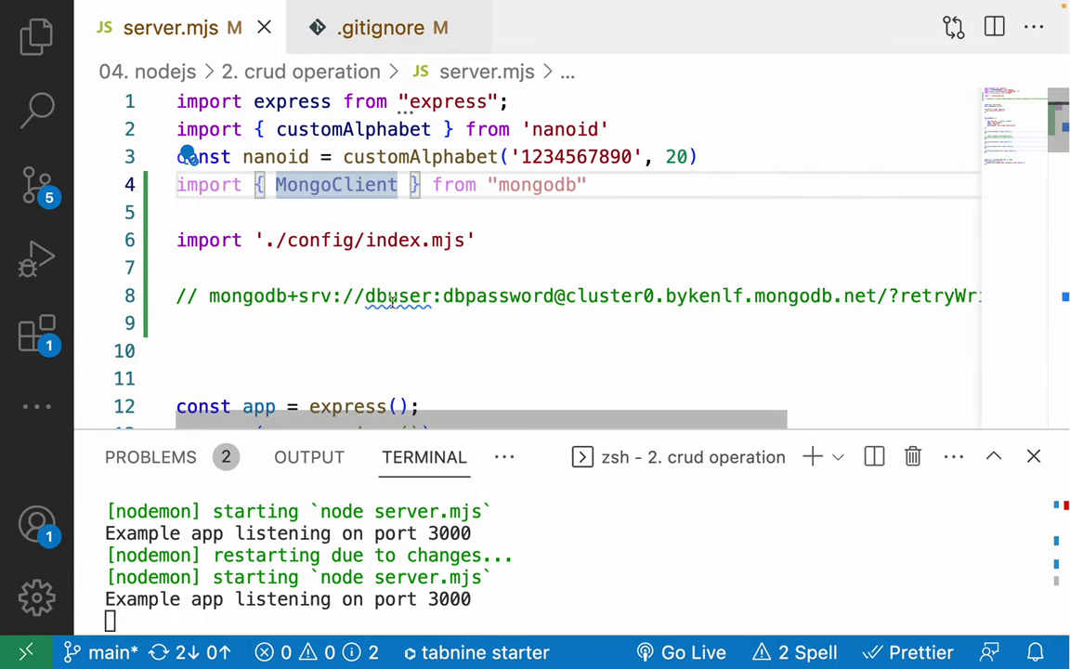
click(209, 297)
key(BackSpace)
key(BackSpace)
key(BackSpace)
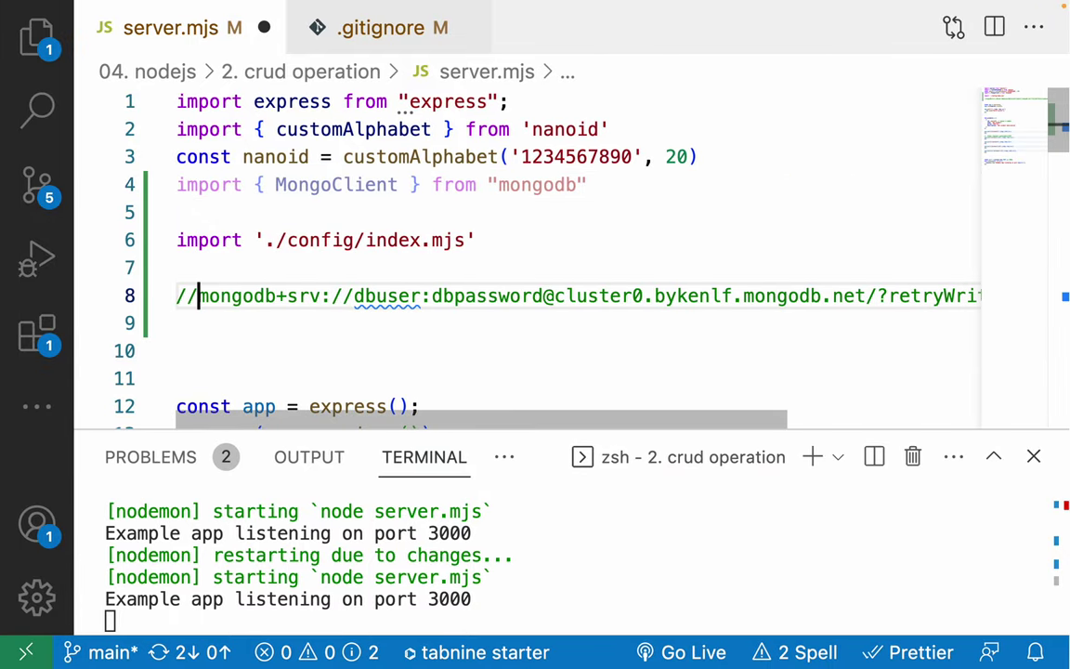